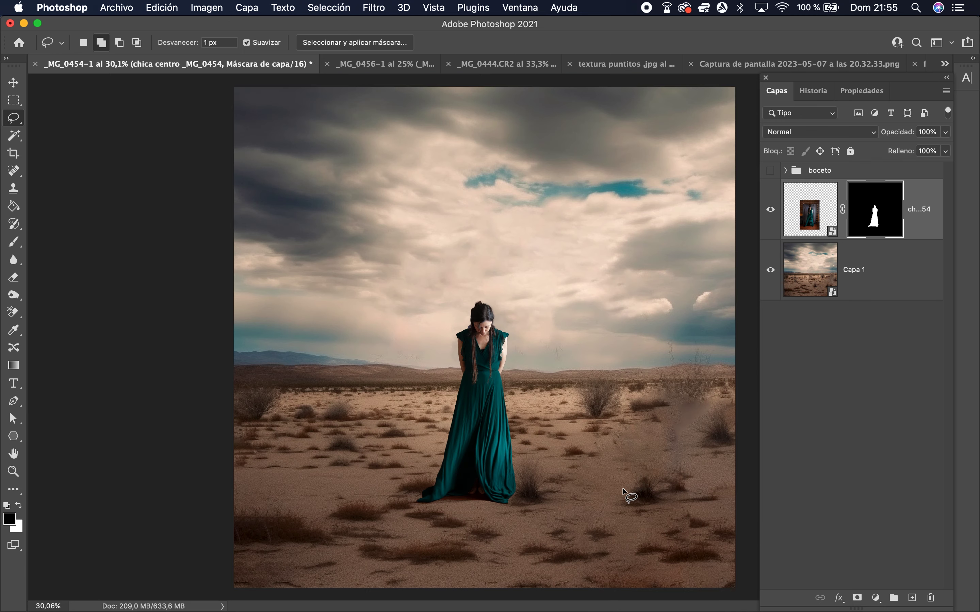
# - Switch to the compass photo _MG_0444.CR2
pyautogui.scroll(-3, 628, 495)
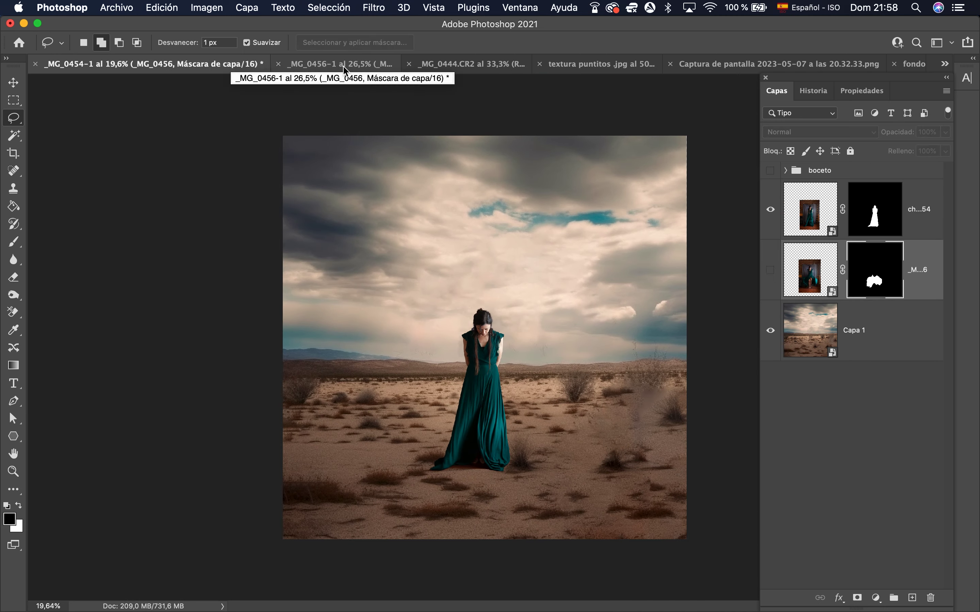
pyautogui.click(343, 69)
pyautogui.click(450, 65)
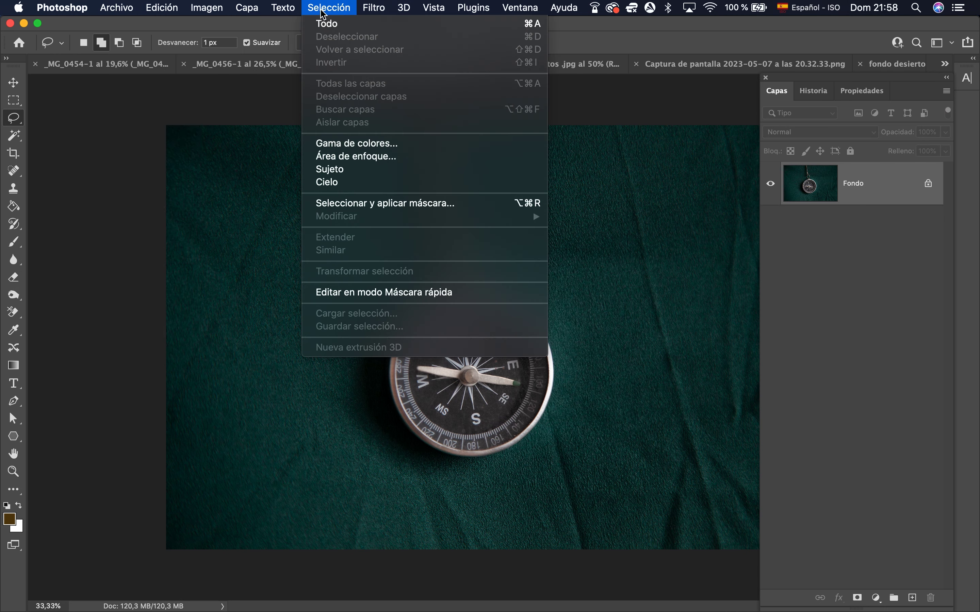
pyautogui.click(324, 12)
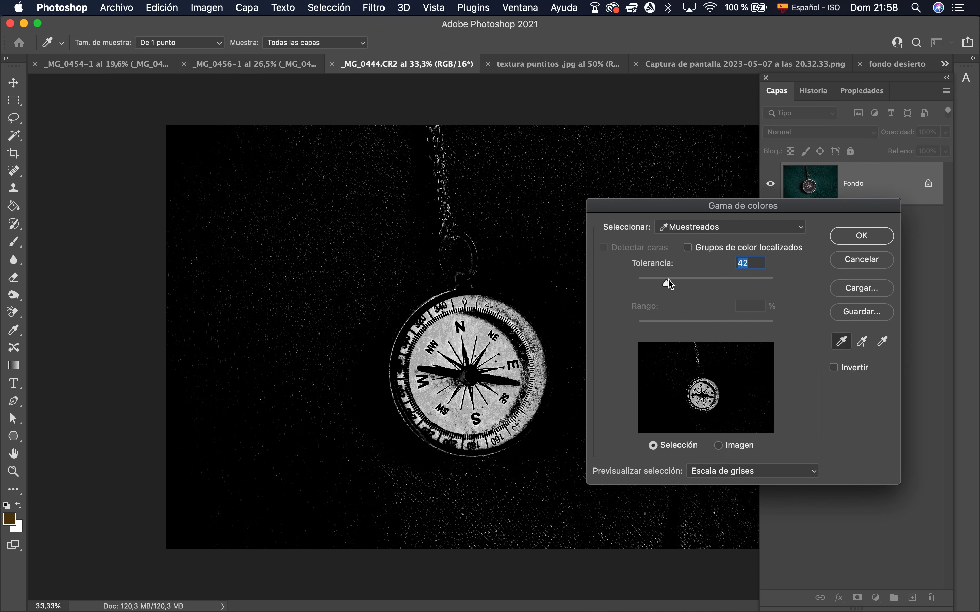
pyautogui.moveTo(667, 282)
pyautogui.mouseDown()
pyautogui.moveTo(774, 283)
pyautogui.moveTo(671, 282)
pyautogui.mouseUp()
pyautogui.press('Escape')
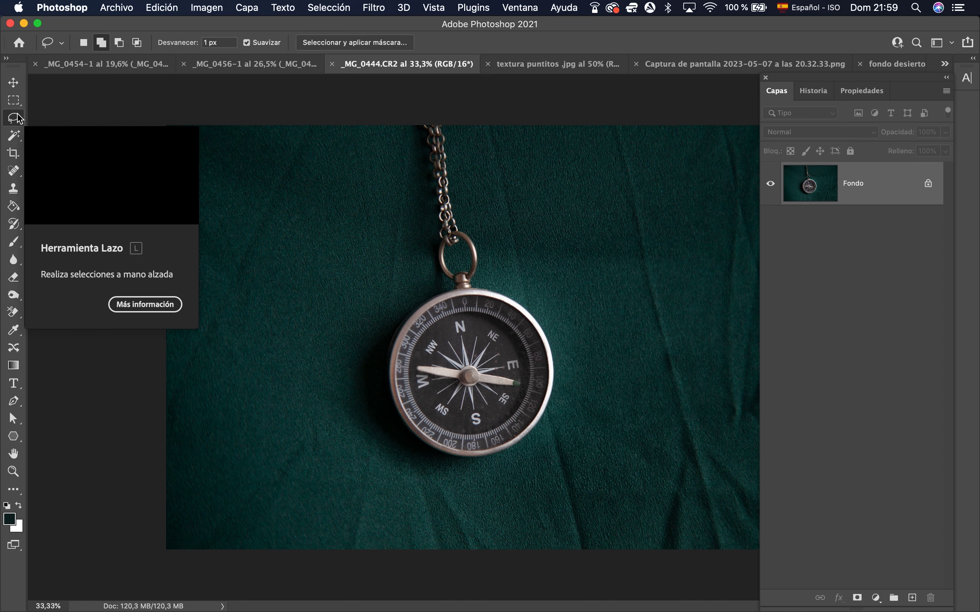
# - Clean up the selection around the compass and its ring with the Lasso and copy the compass to a new layer
pyautogui.press('alt')
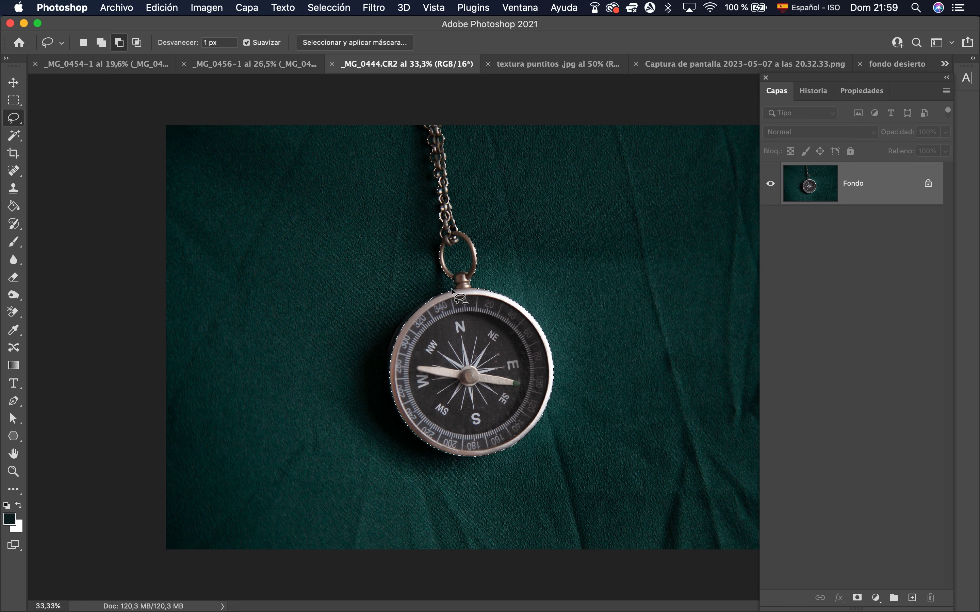
pyautogui.moveTo(415, 109); pyautogui.dragTo(417, 111)
pyautogui.press('super+j')
# - Convert the full compass photo layer, Capa 0, into a smart object
pyautogui.click(770, 227)
pyautogui.click(770, 226)
pyautogui.click(892, 235)
pyautogui.rightClick(894, 237)
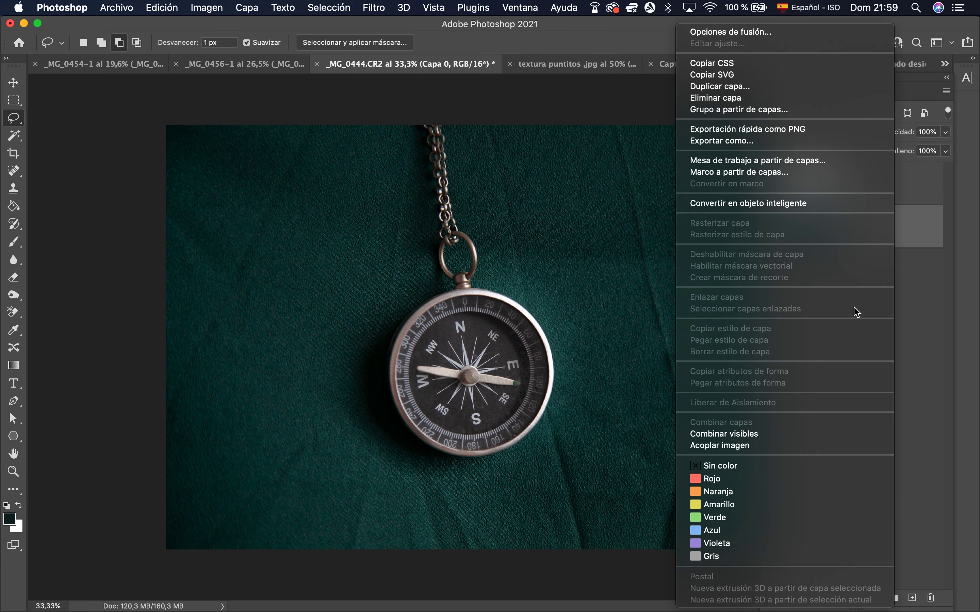
pyautogui.click(835, 203)
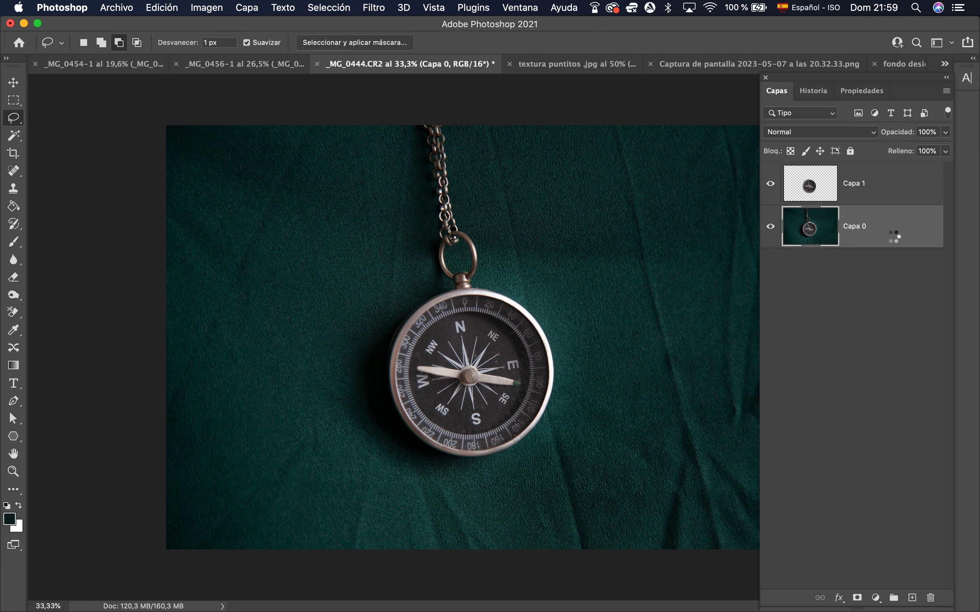
# - Bring the compass photo into the _MG_0454-1 composite, shrink it over the woman and place its layer above hers
pyautogui.moveTo(894, 241); pyautogui.dragTo(365, 243)
pyautogui.press('v')
pyautogui.moveTo(673, 212); pyautogui.dragTo(492, 333)
pyautogui.moveTo(430, 376); pyautogui.dragTo(519, 342)
pyautogui.click(916, 258)
pyautogui.moveTo(916, 257); pyautogui.dragTo(911, 183)
# - Scale the compass photo to about 28.56% over the woman's torso with its layer opacity at 51%
pyautogui.moveTo(582, 300); pyautogui.dragTo(536, 330)
pyautogui.moveTo(488, 376); pyautogui.dragTo(509, 370)
pyautogui.click(946, 132)
pyautogui.moveTo(943, 151); pyautogui.dragTo(914, 151)
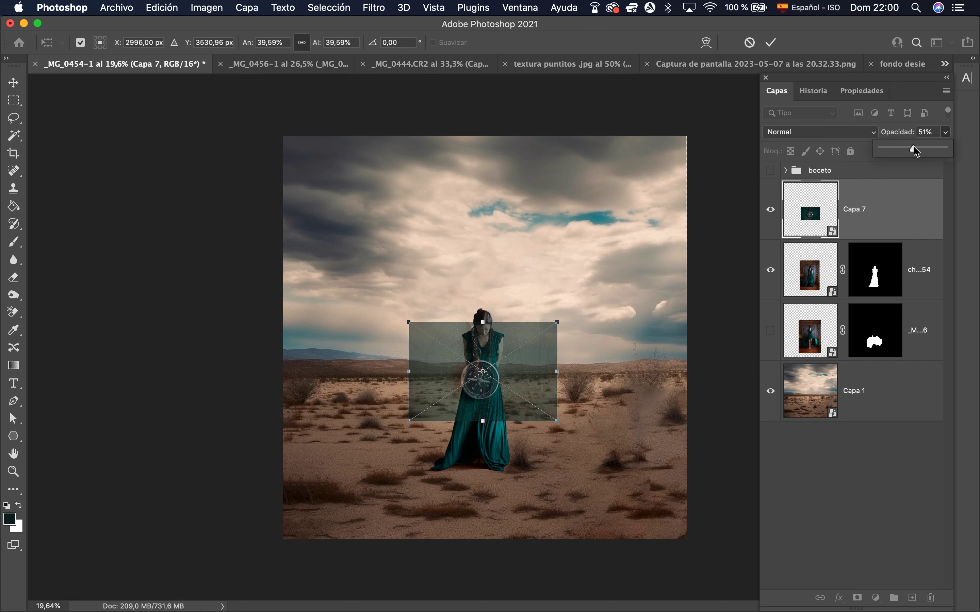
pyautogui.moveTo(508, 379); pyautogui.dragTo(509, 369)
pyautogui.moveTo(558, 311); pyautogui.dragTo(537, 326)
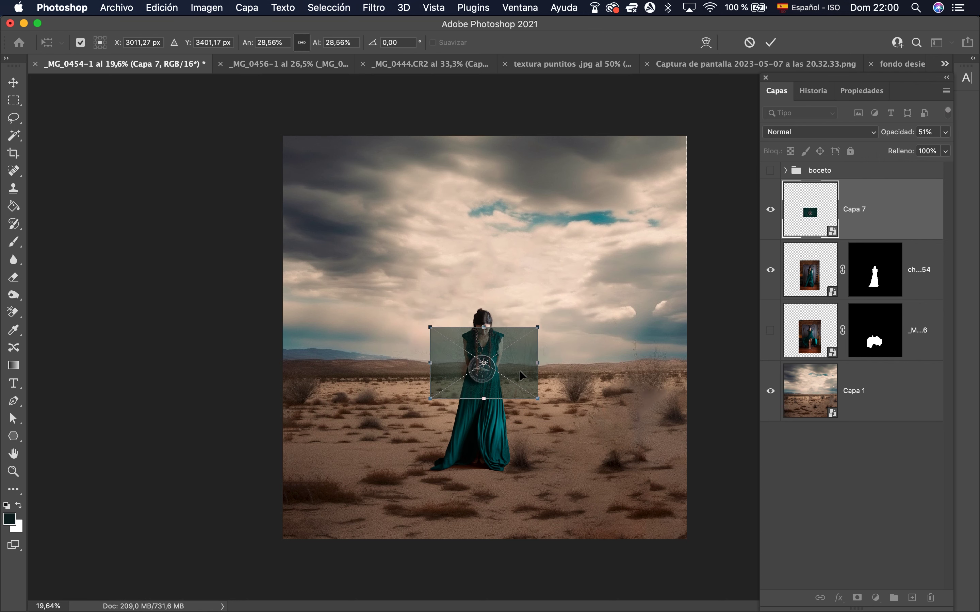
pyautogui.press('Return')
# - Copy the cut-out compass layer from _MG_0444.CR2 into the _MG_0454-1 composite
pyautogui.press('super+j')
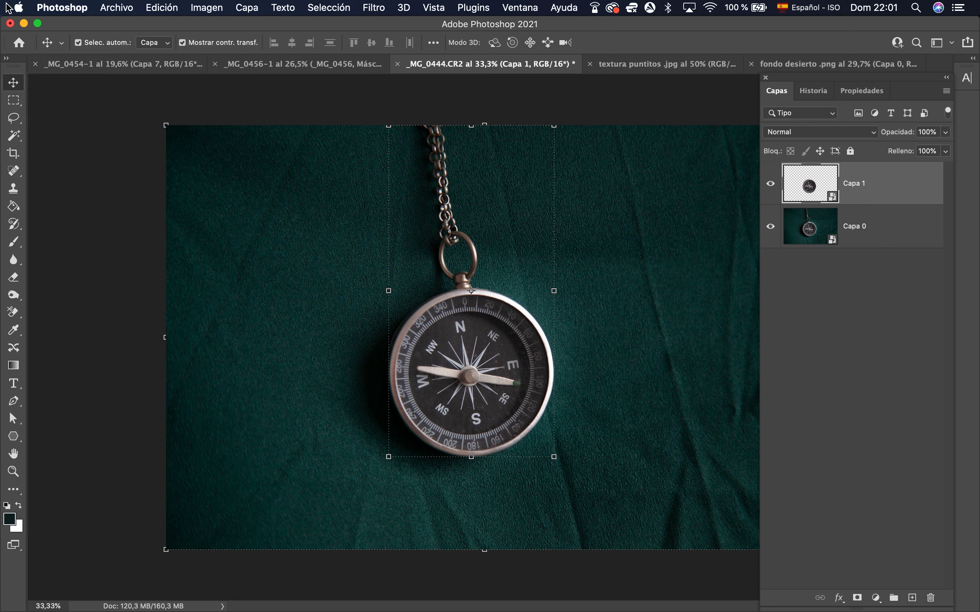
pyautogui.click(121, 64)
pyautogui.press('super+v')
# - Scale the cut-out compass to about 24.63% and position it in front of the woman's waist
pyautogui.scroll(5, 494, 267)
pyautogui.moveTo(601, 101); pyautogui.dragTo(510, 213)
pyautogui.scroll(-3, 502, 324)
pyautogui.moveTo(502, 428); pyautogui.dragTo(533, 347)
pyautogui.moveTo(571, 94); pyautogui.dragTo(464, 219)
pyautogui.moveTo(469, 405); pyautogui.dragTo(501, 367)
pyautogui.moveTo(530, 201); pyautogui.dragTo(488, 286)
pyautogui.moveTo(476, 375); pyautogui.dragTo(497, 349)
pyautogui.press('super+plus')
pyautogui.press('super+plus')
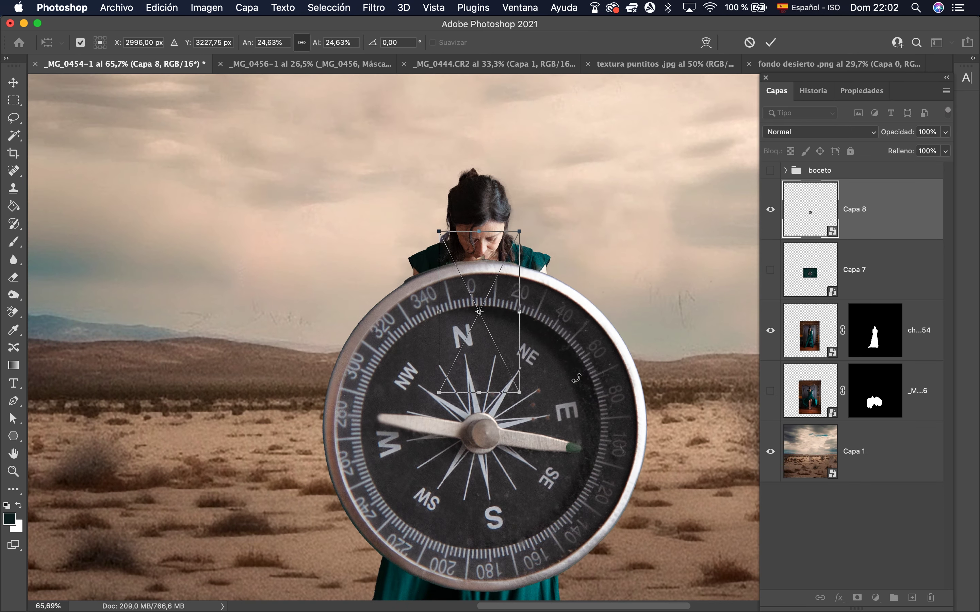
pyautogui.scroll(2, 576, 378)
# - Keep the compass layer in Normal blend mode, add a layer mask to it and set its opacity to 52%
pyautogui.click(820, 131)
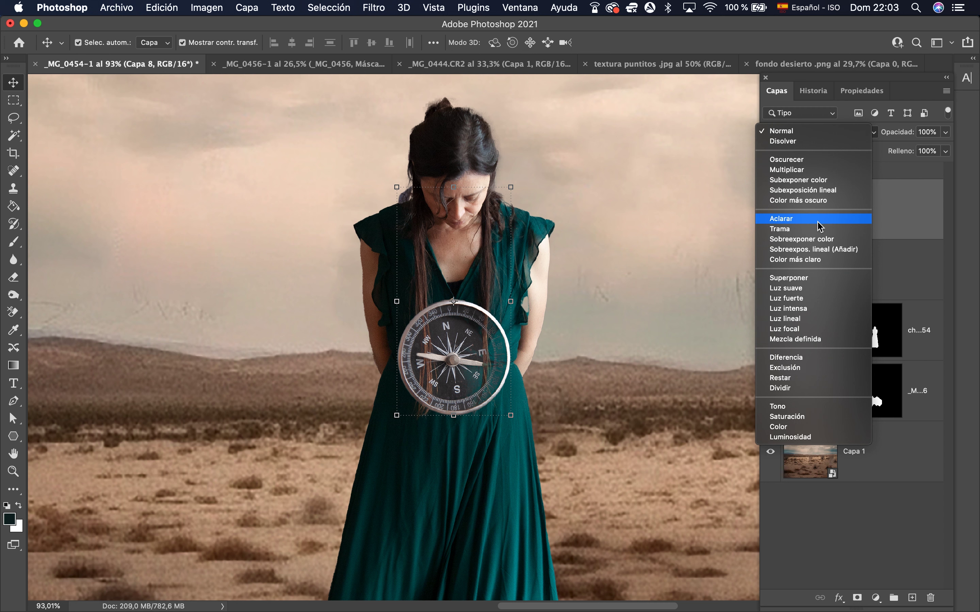
pyautogui.click(782, 131)
pyautogui.click(858, 598)
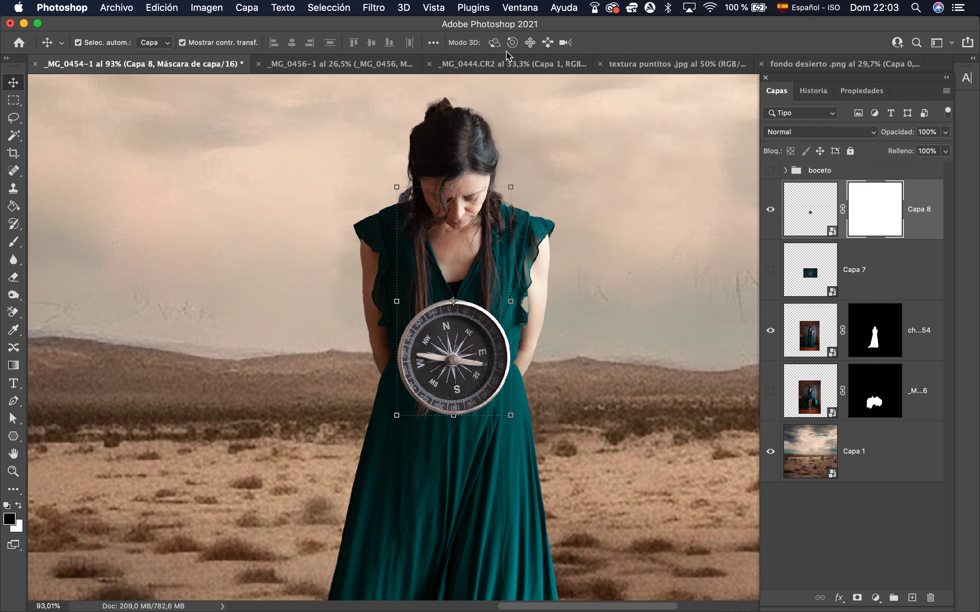
pyautogui.press('5')
pyautogui.press('2')
# - Paint the compass layer's mask in black and white so the long hair strands fall in front of the compass
pyautogui.press('b')
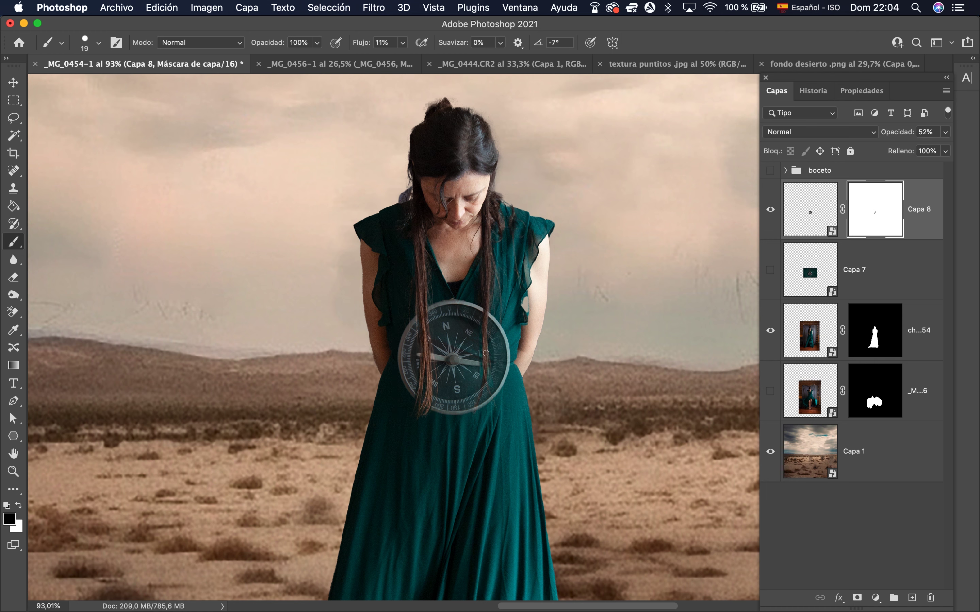
pyautogui.scroll(10, 462, 367)
pyautogui.moveTo(615, 382); pyautogui.dragTo(601, 393)
pyautogui.press('x')
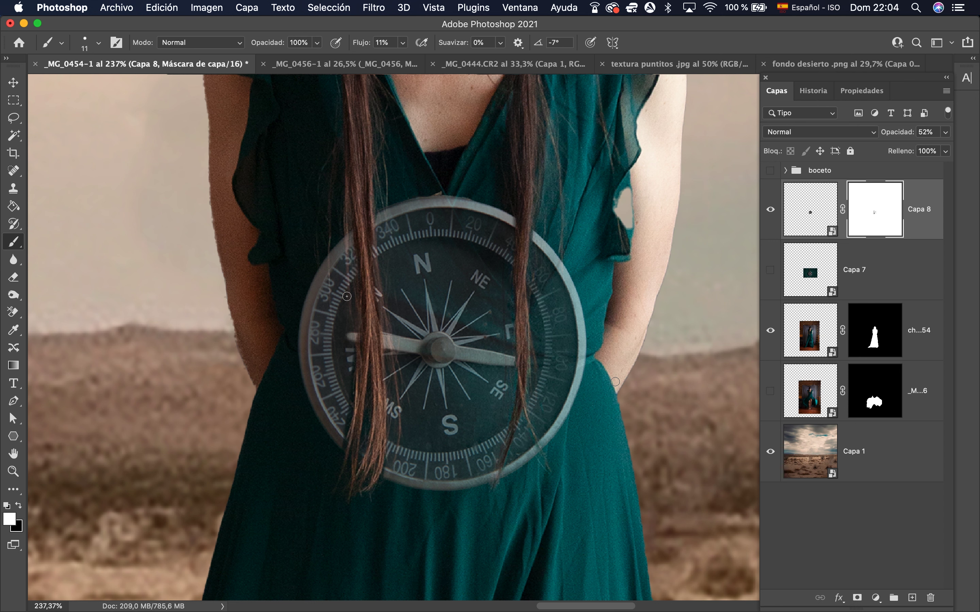
pyautogui.moveTo(438, 408); pyautogui.dragTo(434, 410)
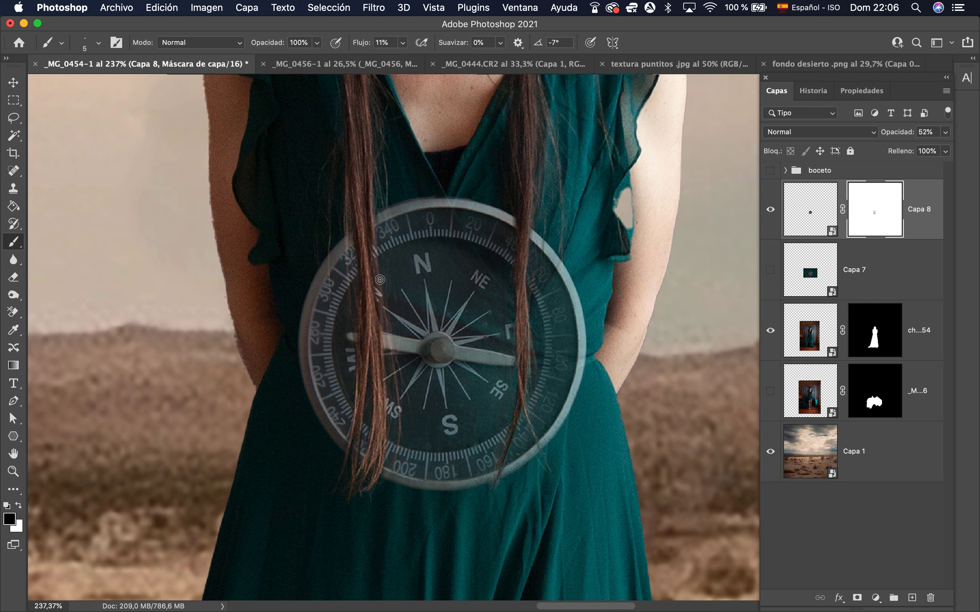
pyautogui.scroll(-10, 544, 449)
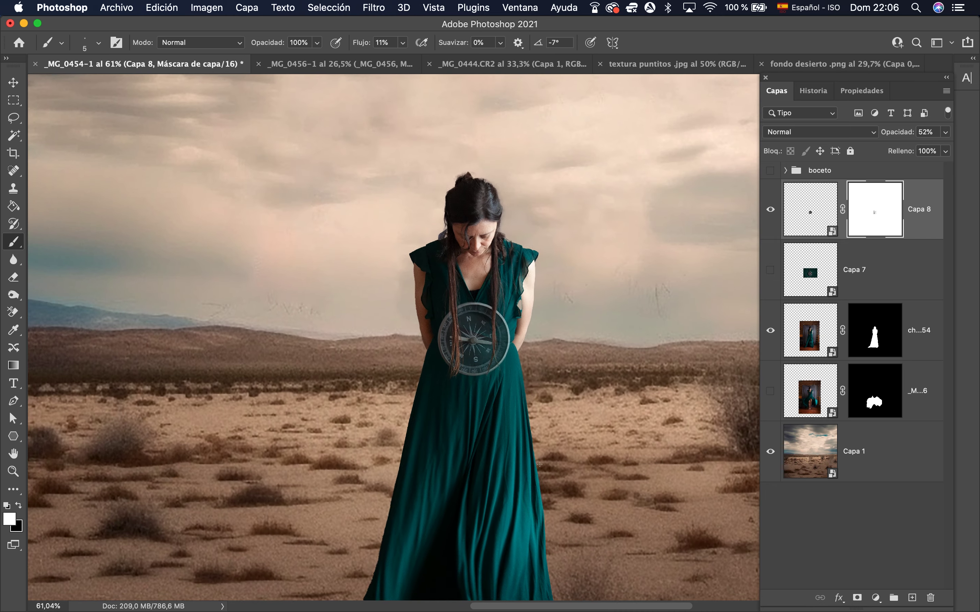
# - Set the compass layer's opacity to 100%
pyautogui.scroll(-2, 540, 465)
pyautogui.scroll(4, 540, 464)
pyautogui.click(945, 132)
pyautogui.moveTo(903, 149); pyautogui.dragTo(947, 152)
pyautogui.scroll(4, 494, 409)
pyautogui.scroll(4, 494, 409)
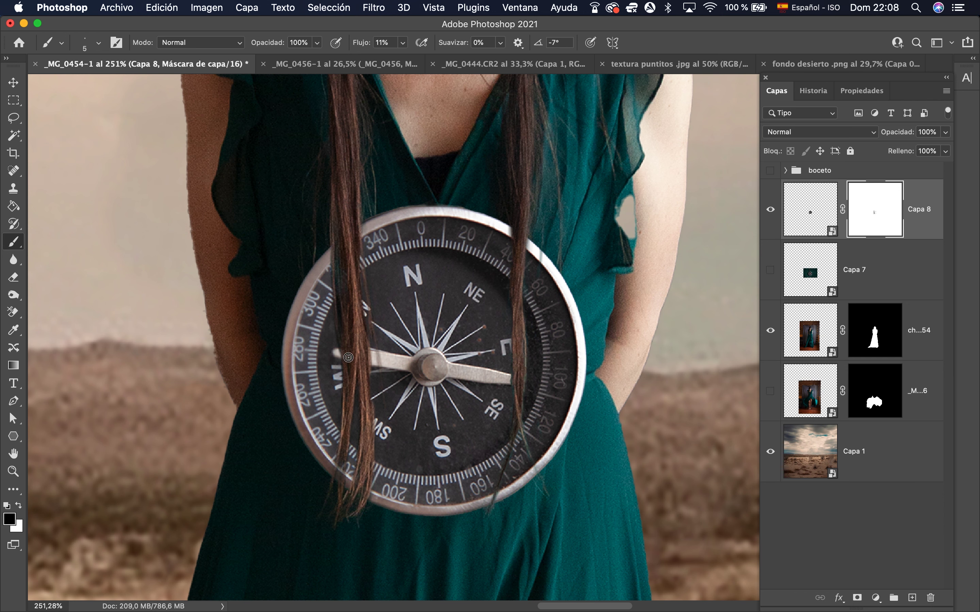
# - Fill the gap beside the sleeve in the woman's layer mask and delete the hidden full compass photo layer, Capa 7
pyautogui.scroll(-3, 601, 467)
pyautogui.click(875, 330)
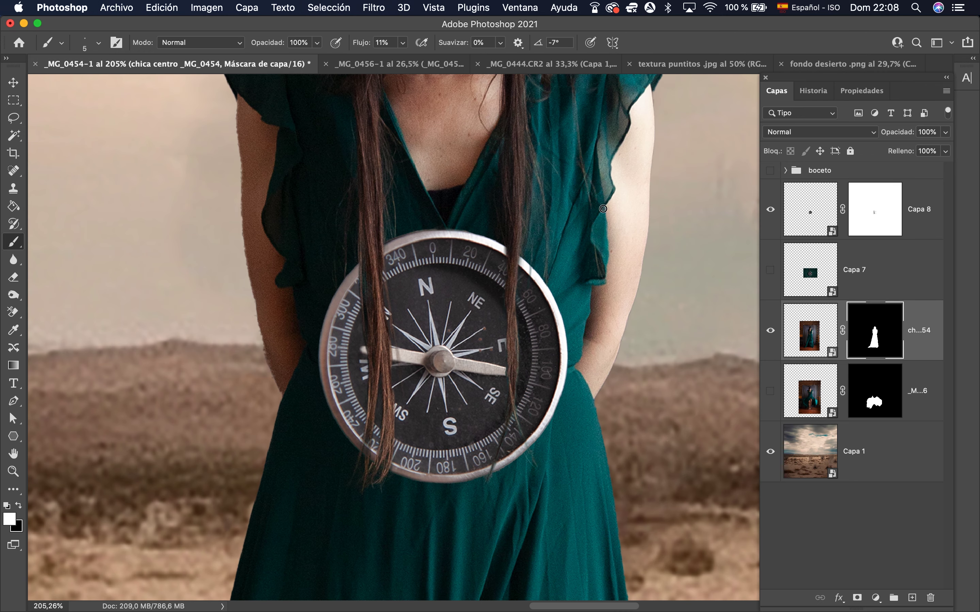
pyautogui.scroll(-10, 605, 321)
pyautogui.click(916, 270)
pyautogui.press('Delete')
# - Add a darkening Curves adjustment clipped to the compass layer
pyautogui.click(919, 212)
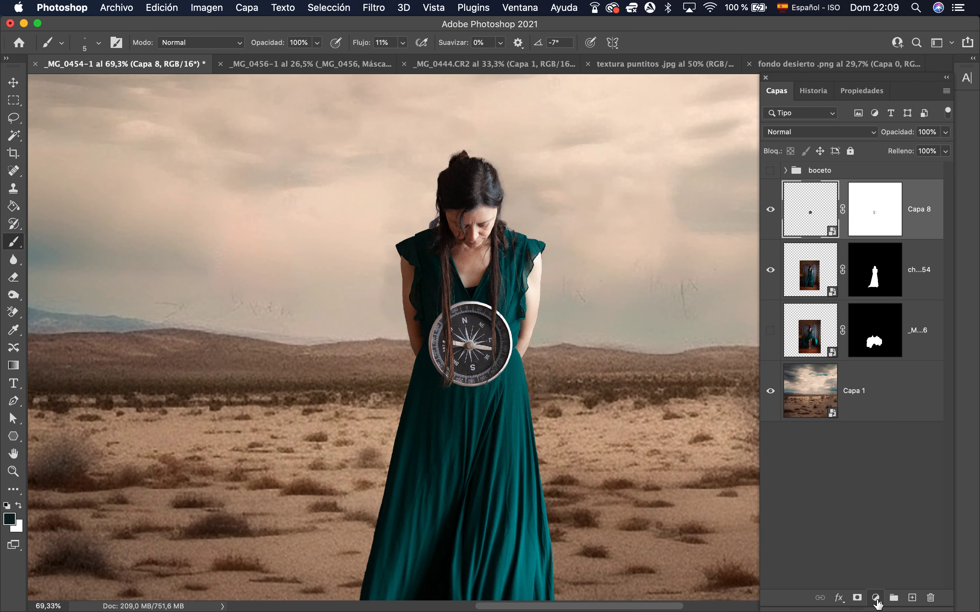
pyautogui.click(876, 598)
pyautogui.click(878, 404)
pyautogui.moveTo(870, 238); pyautogui.dragTo(884, 252)
pyautogui.click(858, 598)
pyautogui.click(775, 97)
# - Invert the Curves mask and paint the darkening onto the compass with a large soft white brush
pyautogui.press('super+i')
pyautogui.moveTo(340, 370); pyautogui.dragTo(390, 368)
pyautogui.press('super+z')
pyautogui.moveTo(438, 316)
pyautogui.mouseDown()
pyautogui.moveTo(437, 362)
pyautogui.moveTo(450, 320)
pyautogui.mouseUp()
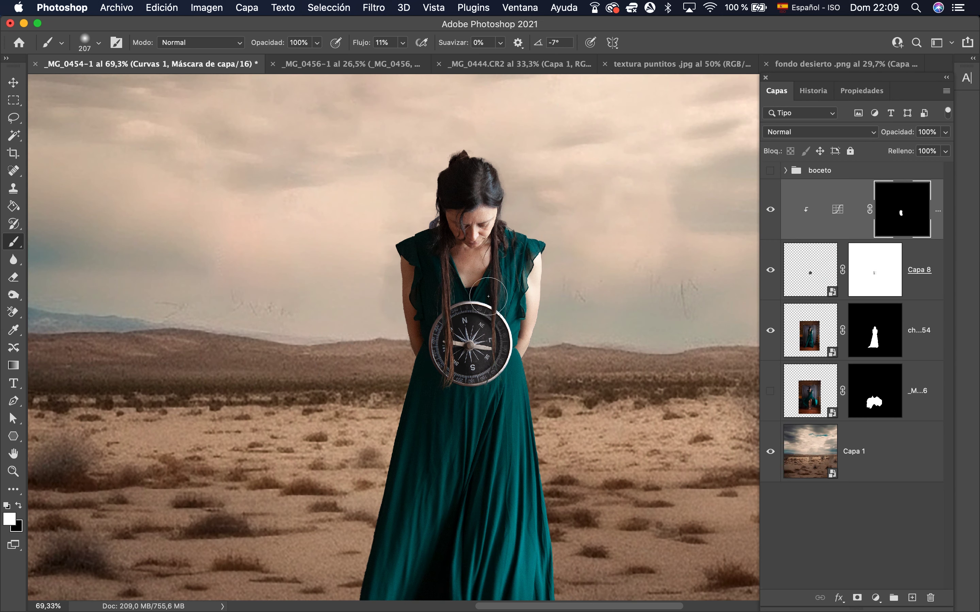
# - Pull the Curves adjustment down further to darken the compass and compare the result with the layer hidden
pyautogui.doubleClick(838, 209)
pyautogui.moveTo(884, 251); pyautogui.dragTo(881, 259)
pyautogui.click(776, 91)
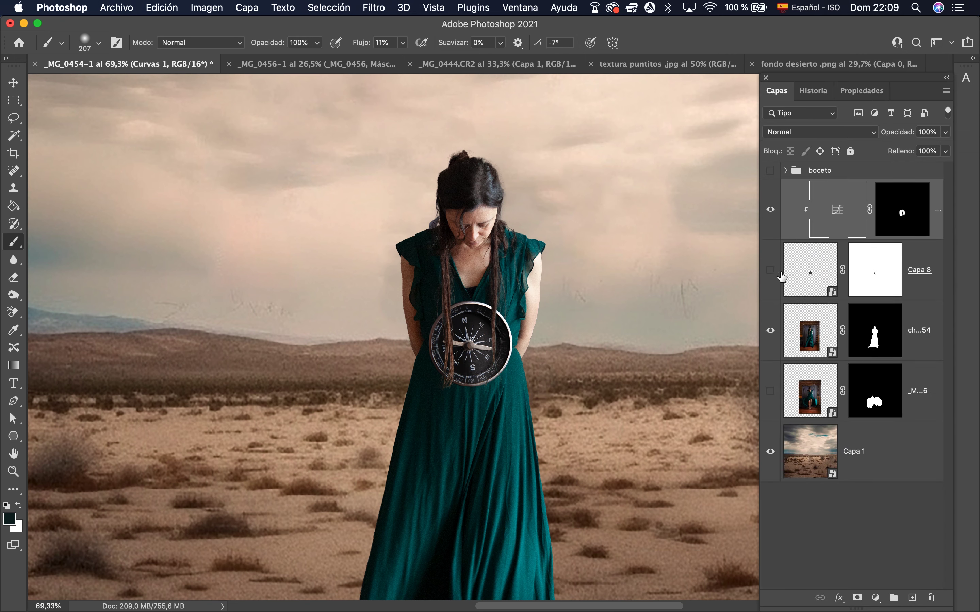
pyautogui.click(784, 275)
pyautogui.click(775, 288)
pyautogui.click(774, 287)
# - Paint a soft dark shadow behind the compass on a new layer above the woman, set to Multiplicar
pyautogui.click(930, 336)
pyautogui.click(912, 597)
pyautogui.moveTo(472, 364)
pyautogui.mouseDown()
pyautogui.moveTo(487, 351)
pyautogui.moveTo(467, 324)
pyautogui.moveTo(451, 356)
pyautogui.mouseUp()
pyautogui.scroll(5, 484, 337)
pyautogui.click(818, 131)
pyautogui.click(806, 169)
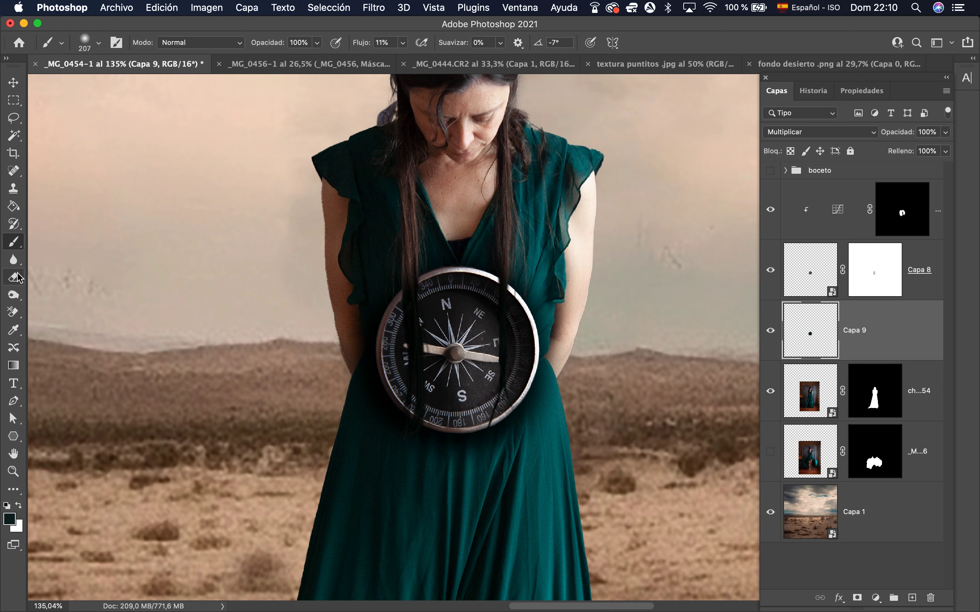
# - Erase the excess shadow over the hair and dress around the compass and check it with the shadow layer hidden
pyautogui.click(15, 281)
pyautogui.moveTo(870, 330); pyautogui.dragTo(895, 461)
pyautogui.moveTo(871, 390); pyautogui.dragTo(871, 312)
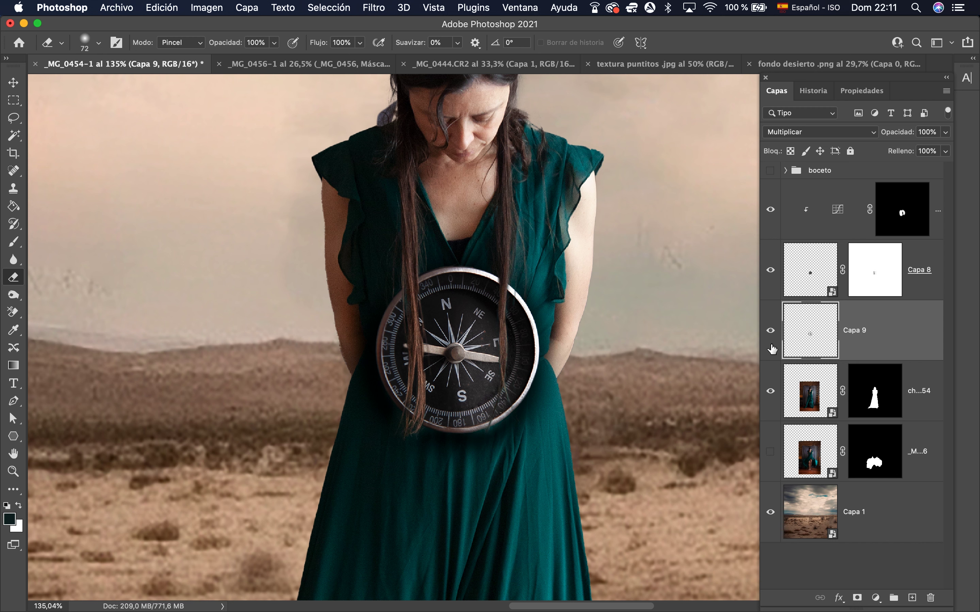
pyautogui.click(770, 330)
# - Try painting along the compass's lower edge and the hair strands with a different brush on a new layer
pyautogui.click(911, 598)
pyautogui.click(13, 242)
pyautogui.moveTo(137, 272); pyautogui.dragTo(101, 272)
pyautogui.click(98, 43)
pyautogui.moveTo(78, 116); pyautogui.dragTo(188, 132)
pyautogui.click(471, 416)
pyautogui.moveTo(513, 381); pyautogui.dragTo(511, 389)
pyautogui.moveTo(417, 391); pyautogui.dragTo(416, 411)
pyautogui.press('super+z')
pyautogui.press('super+z')
pyautogui.press('super+z')
pyautogui.press('super+z')
# - Duplicate the Curves adjustment, clip it to the compass layer and paint its mask black over the compass's inner area
pyautogui.click(917, 225)
pyautogui.press('super+j')
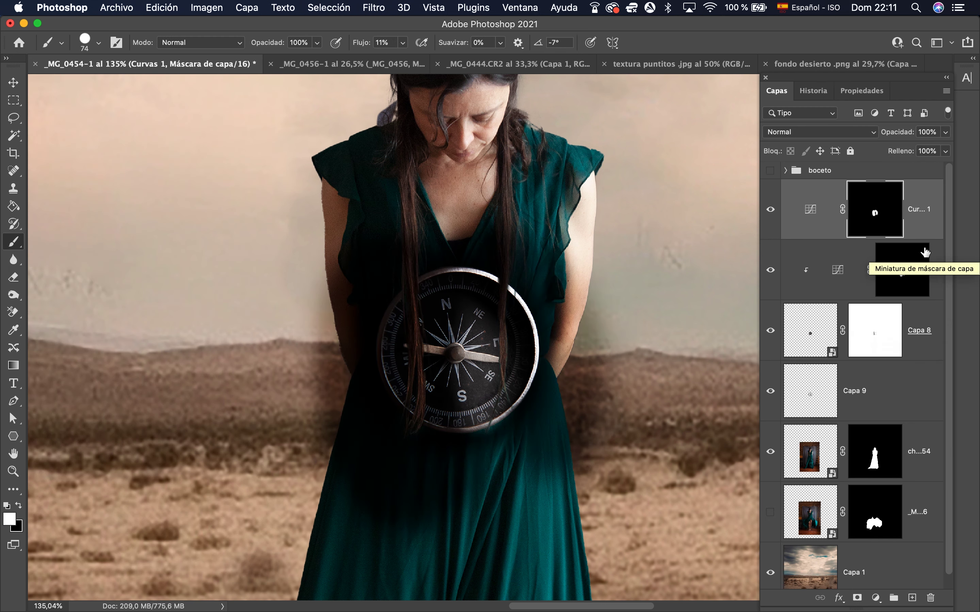
pyautogui.keyDown('alt'); pyautogui.click(854, 240); pyautogui.keyUp('alt')
pyautogui.press('x')
pyautogui.moveTo(525, 339)
pyautogui.mouseDown()
pyautogui.moveTo(509, 427)
pyautogui.moveTo(532, 424)
pyautogui.mouseUp()
# - Try painting the woman's layer mask along the hair strand that crosses the compass
pyautogui.click(875, 466)
pyautogui.moveTo(464, 340); pyautogui.dragTo(437, 341)
pyautogui.moveTo(411, 293); pyautogui.dragTo(411, 332)
pyautogui.press('super+z')
pyautogui.click(771, 453)
pyautogui.click(772, 453)
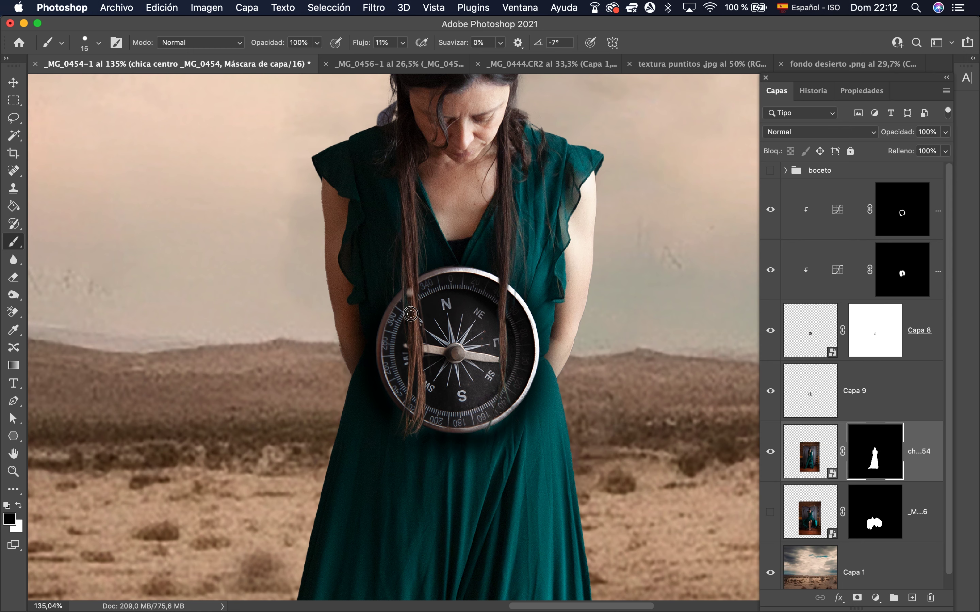
# - Refine the compass layer's mask along the hair strands with a very small white brush
pyautogui.click(873, 333)
pyautogui.scroll(10, 449, 335)
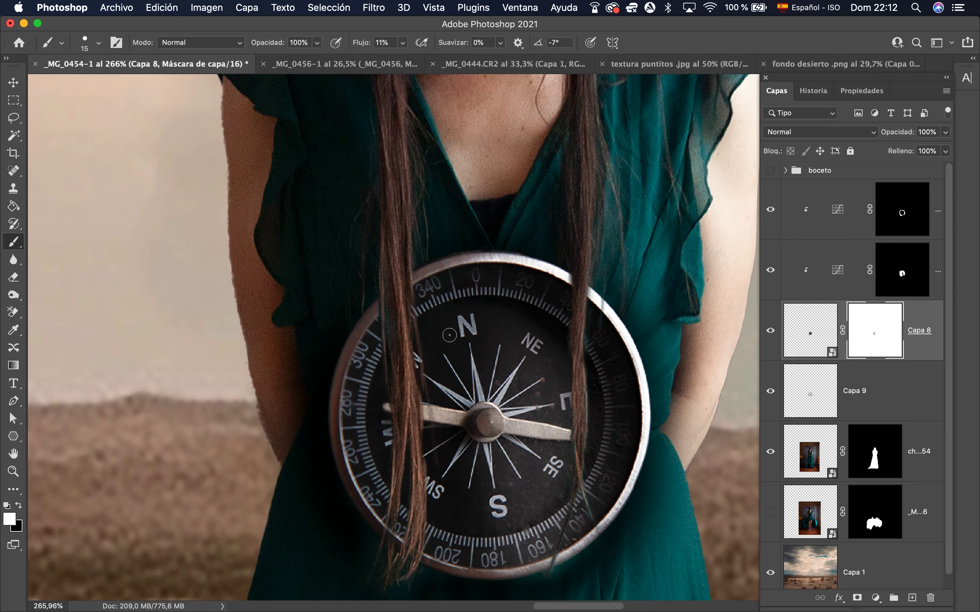
pyautogui.moveTo(356, 438); pyautogui.dragTo(366, 442)
pyautogui.moveTo(407, 359); pyautogui.dragTo(395, 304)
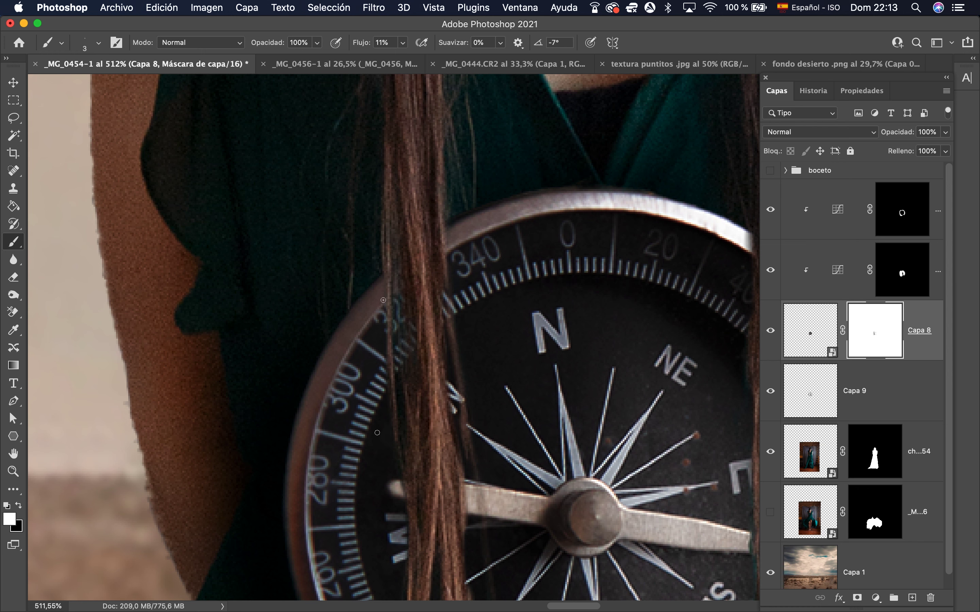
pyautogui.scroll(-5, 405, 342)
pyautogui.scroll(-8, 342, 245)
pyautogui.hscroll(6, 343, 365)
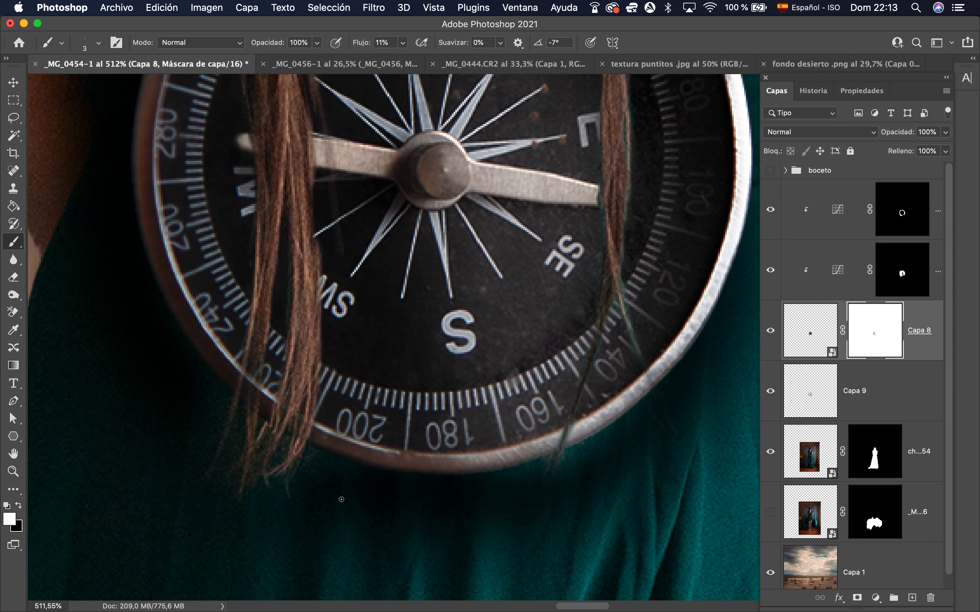
pyautogui.scroll(-15, 598, 172)
# - Examine alternative blend modes for the compass layer and its shadow layer
pyautogui.click(799, 133)
pyautogui.click(853, 380)
pyautogui.click(917, 333)
pyautogui.click(828, 132)
pyautogui.click(829, 135)
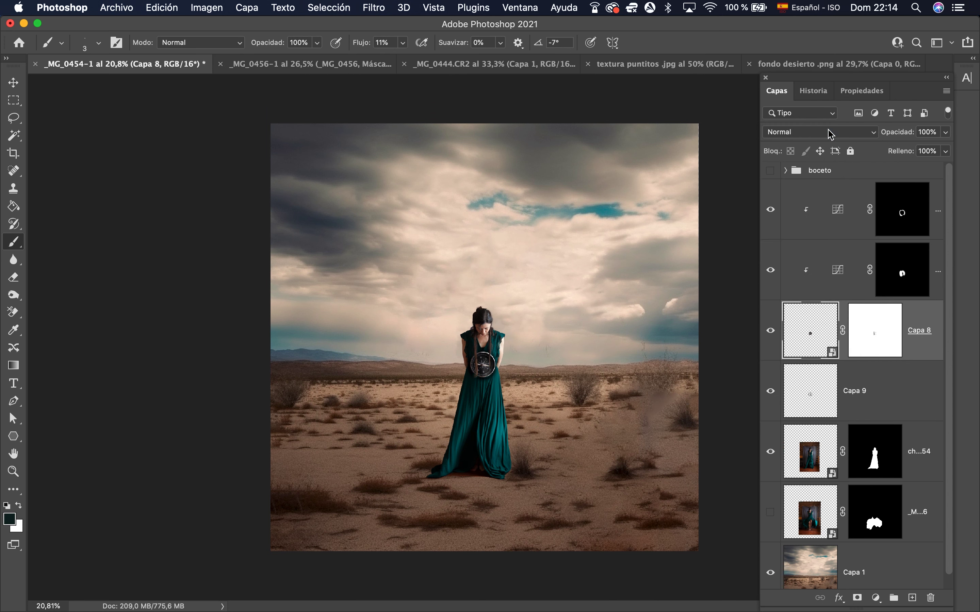
pyautogui.click(852, 389)
pyautogui.click(771, 393)
pyautogui.click(820, 131)
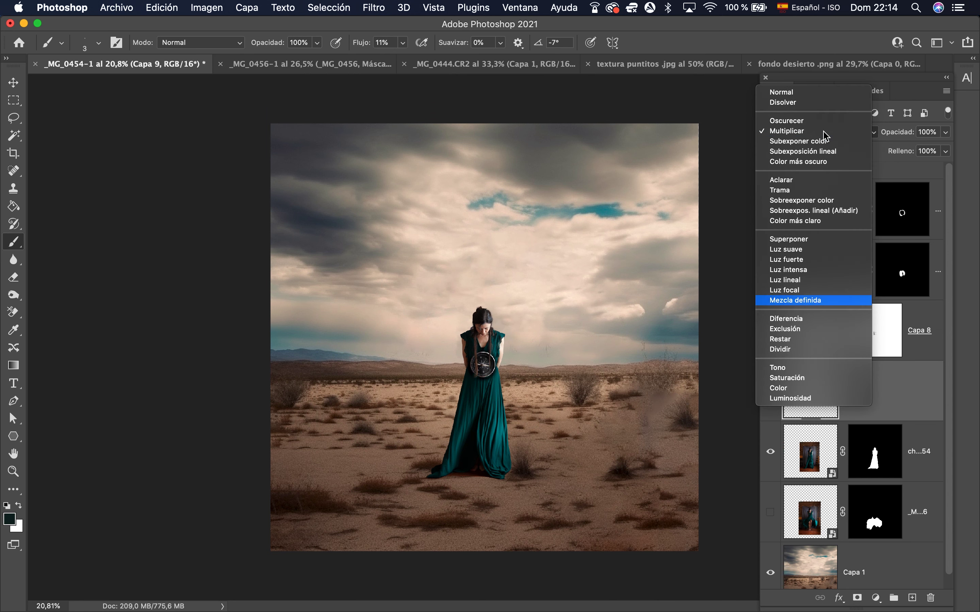
# - Delete the duplicated upper Curves adjustment layer together with its mask
pyautogui.click(772, 210)
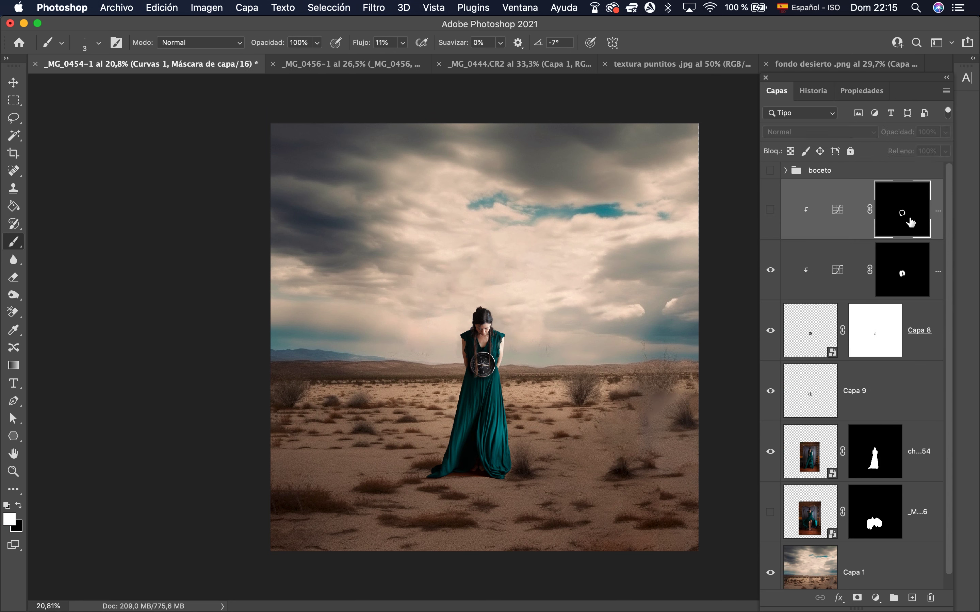
pyautogui.press('Delete')
pyautogui.click(771, 211)
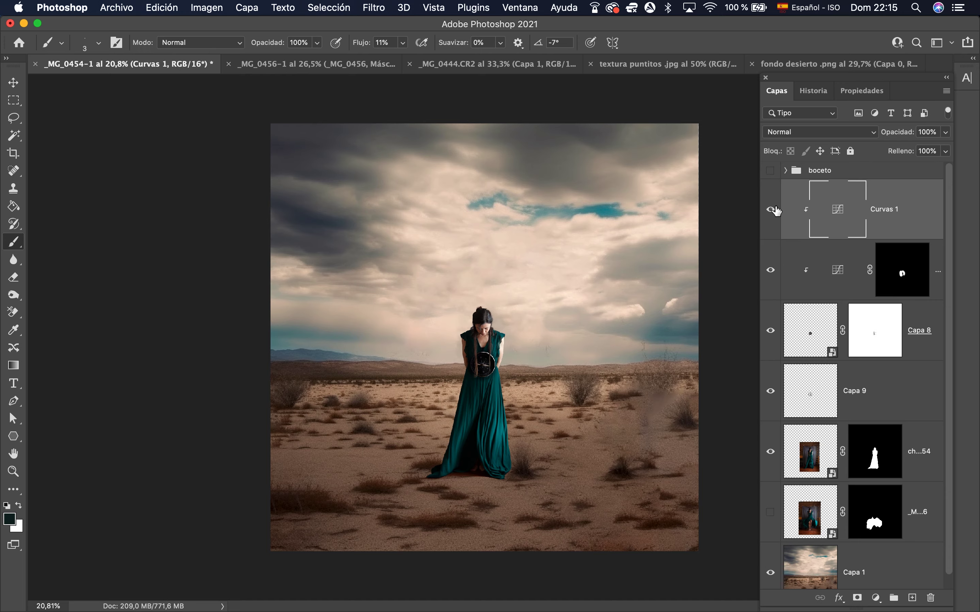
pyautogui.press('Delete')
# - Compare the composite with the boceto sketch group and inspect the woman holding the compass
pyautogui.click(771, 172)
pyautogui.click(771, 172)
pyautogui.scroll(10, 490, 339)
pyautogui.scroll(-2, 581, 317)
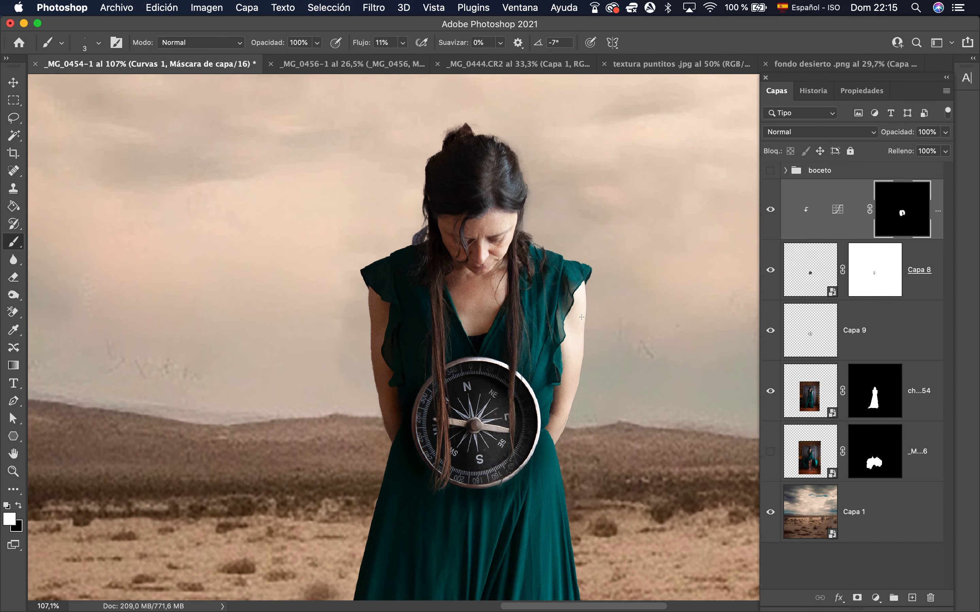
# - Load the mask of the central woman's layer as a selection, ready for edge refinement
pyautogui.click(923, 395)
pyautogui.scroll(-2, 705, 393)
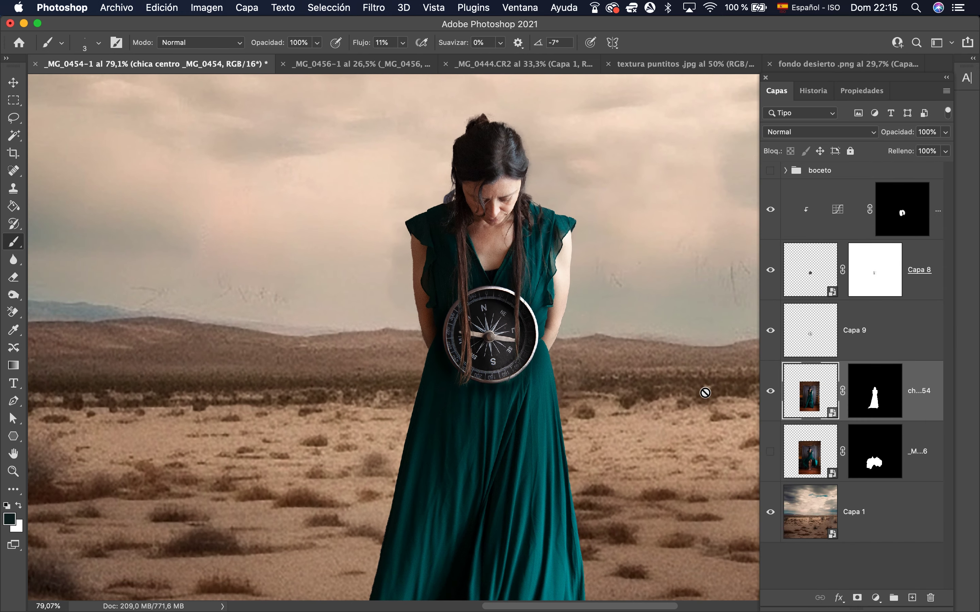
pyautogui.scroll(8, 705, 393)
pyautogui.keyDown('super'); pyautogui.click(874, 406); pyautogui.keyUp('super')
pyautogui.click(13, 100)
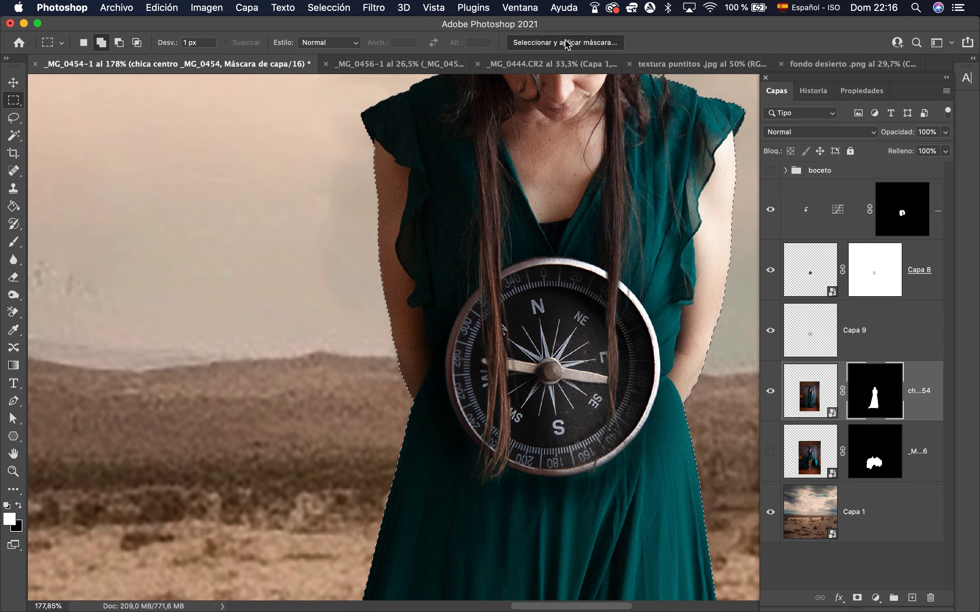
# - Refine the woman's selection in Select and Mask with 1.2 px feathering and an edge shift of +18%
pyautogui.click(566, 43)
pyautogui.moveTo(705, 535); pyautogui.dragTo(722, 536)
pyautogui.scroll(-3, 786, 561)
pyautogui.moveTo(827, 548); pyautogui.dragTo(848, 547)
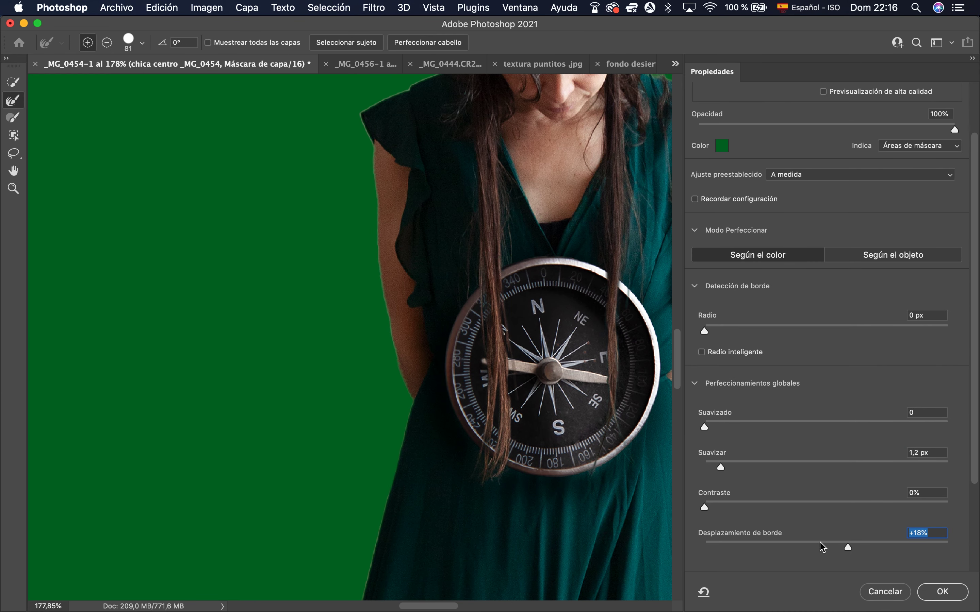
pyautogui.scroll(-5, 811, 549)
pyautogui.click(943, 592)
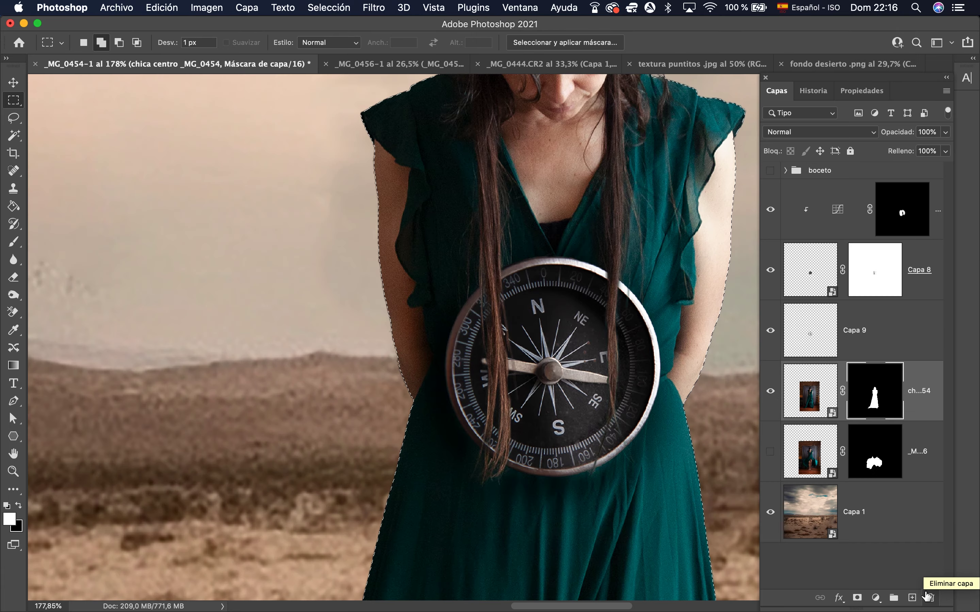
pyautogui.hotkey('shift', 'F5')
pyautogui.click(635, 219)
pyautogui.press('super+z')
# - Invert the selection, fill that area of the woman's mask with black at 100% opacity, and deselect
pyautogui.click(328, 7)
pyautogui.click(326, 64)
pyautogui.hotkey('shift', 'F5')
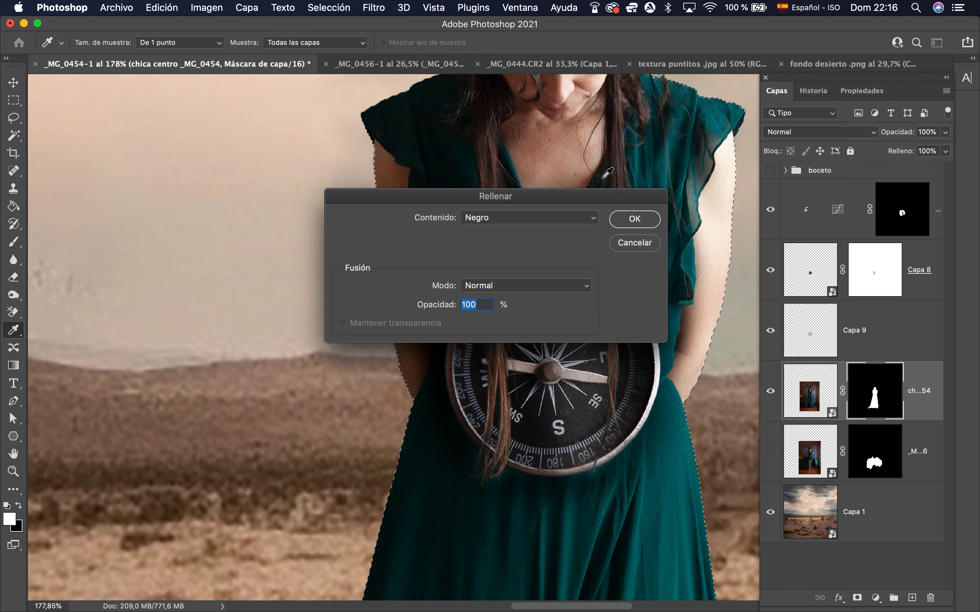
pyautogui.click(635, 218)
pyautogui.scroll(-8, 535, 358)
pyautogui.press('super+d')
# - Touch up the woman's mask along the left arm and left dress edge with a 3 px black brush
pyautogui.scroll(-4, 535, 358)
pyautogui.scroll(10, 535, 357)
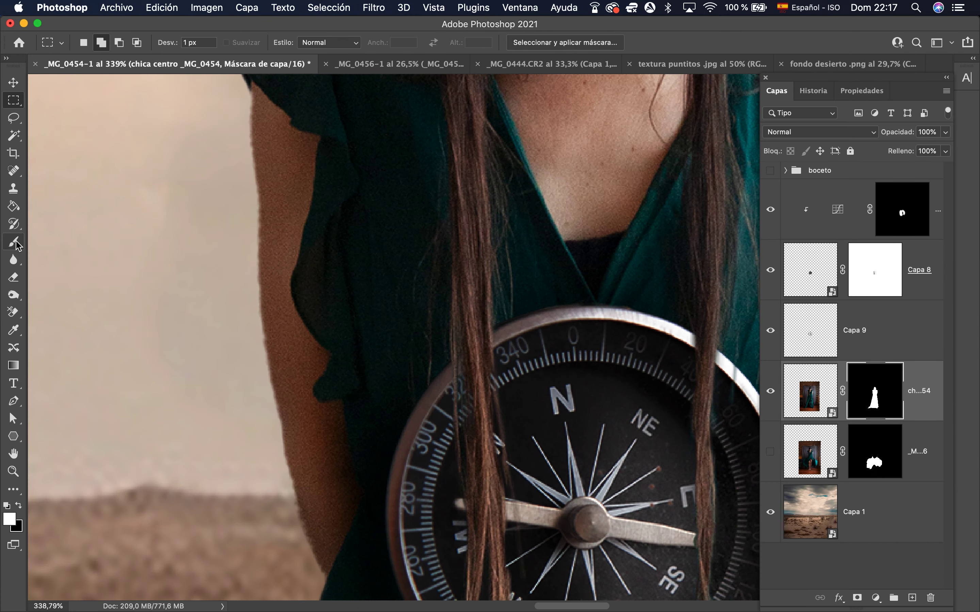
pyautogui.click(11, 246)
pyautogui.press('x')
pyautogui.press('super+z')
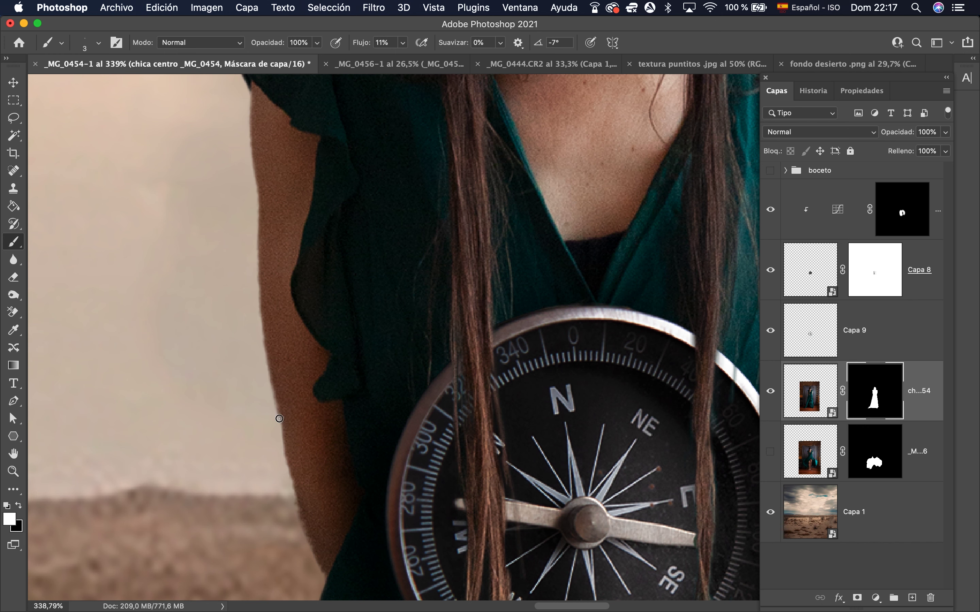
pyautogui.scroll(-10, 299, 499)
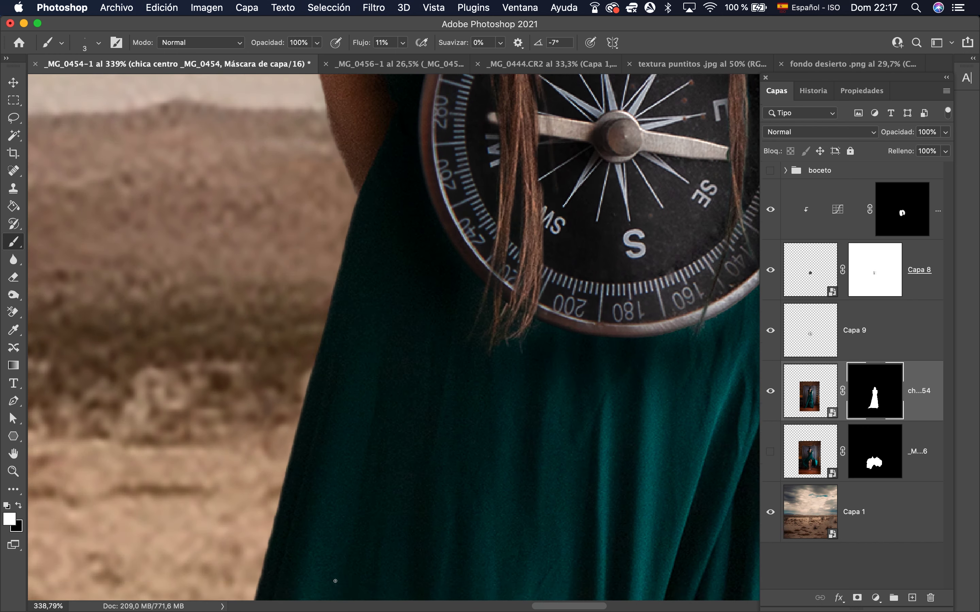
pyautogui.press('x')
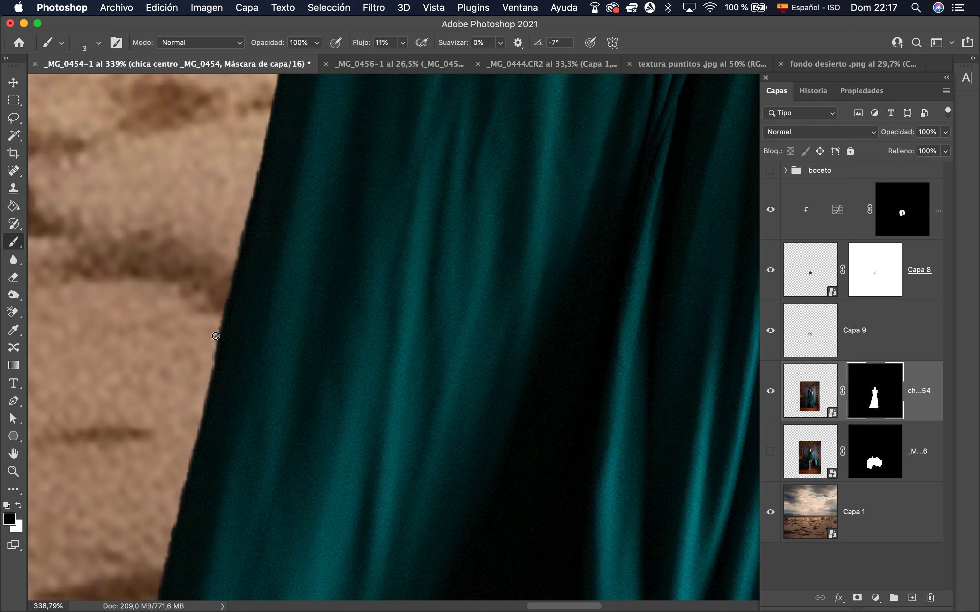
pyautogui.moveTo(214, 337); pyautogui.dragTo(221, 317)
# - Smooth the mask along the skirt's left edge with an 18 px black brush
pyautogui.scroll(-10, 232, 265)
pyautogui.click(99, 43)
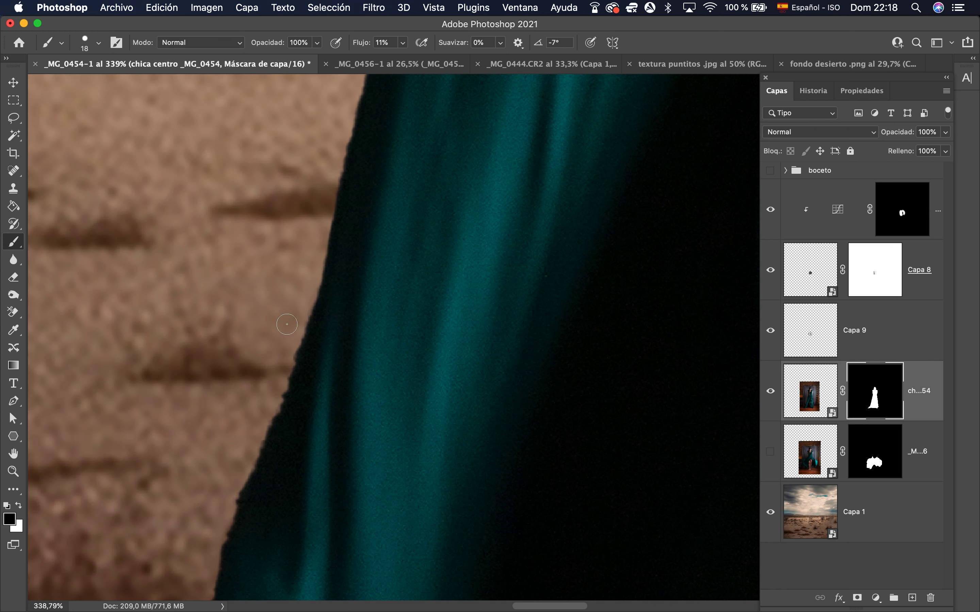
pyautogui.scroll(-5, 212, 556)
pyautogui.hscroll(-5, 212, 556)
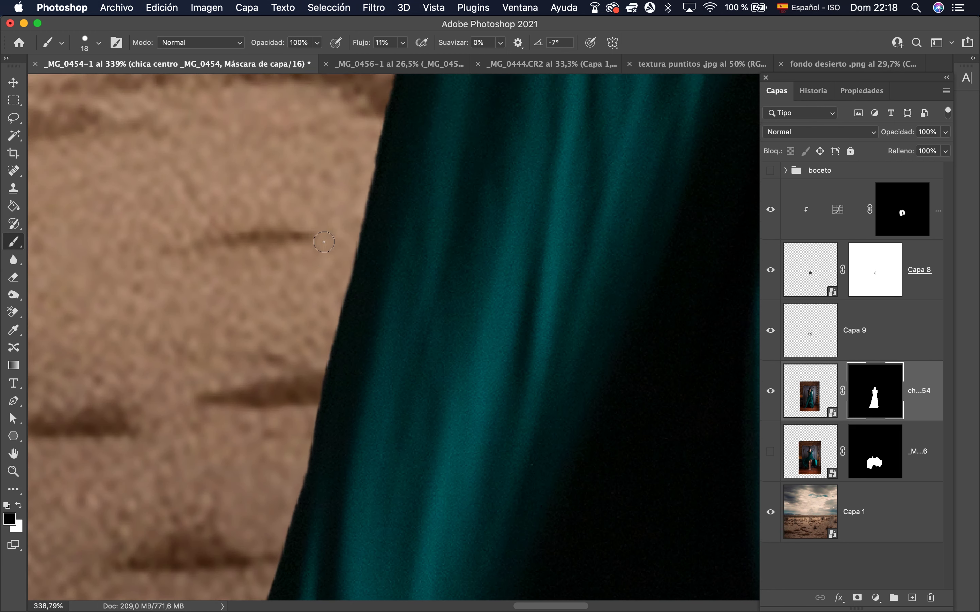
pyautogui.scroll(5, 397, 226)
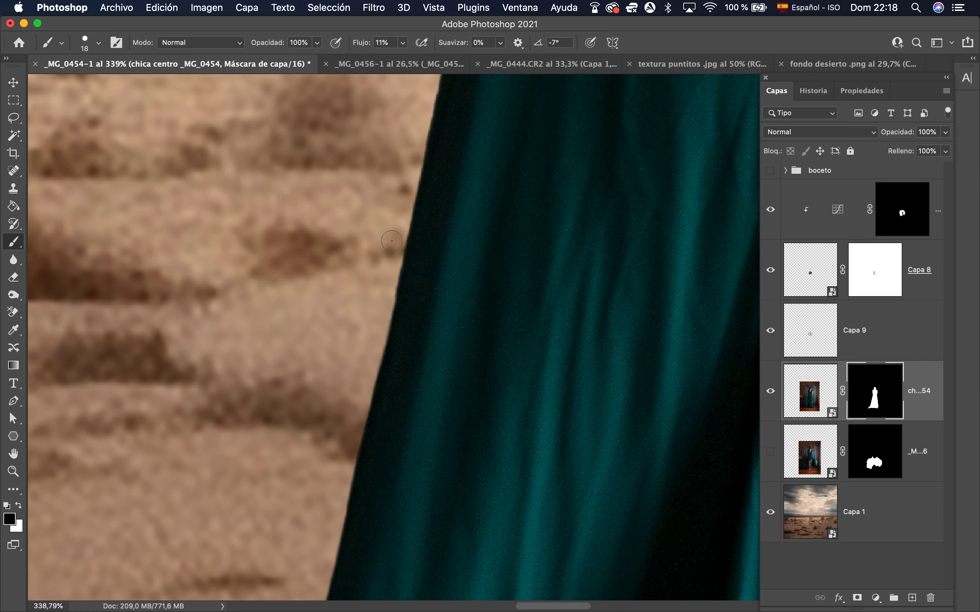
pyautogui.scroll(5, 392, 240)
pyautogui.hscroll(-3, 391, 241)
pyautogui.scroll(10, 415, 291)
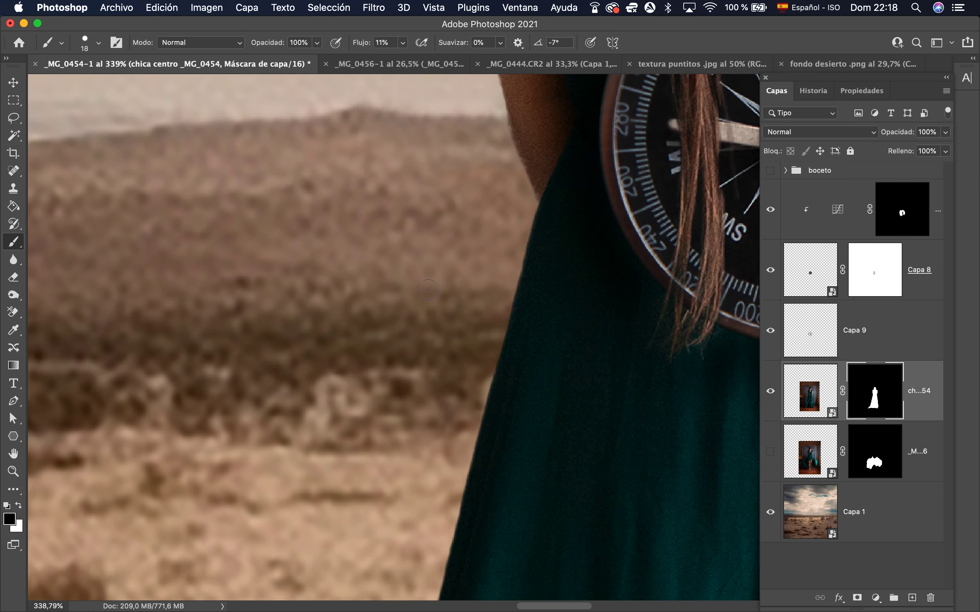
# - Reshape the mask at the left end of the dress hem with an 18 px brush, restoring fabric and hiding the leftover floor
pyautogui.scroll(-20, 416, 291)
pyautogui.scroll(10, 415, 290)
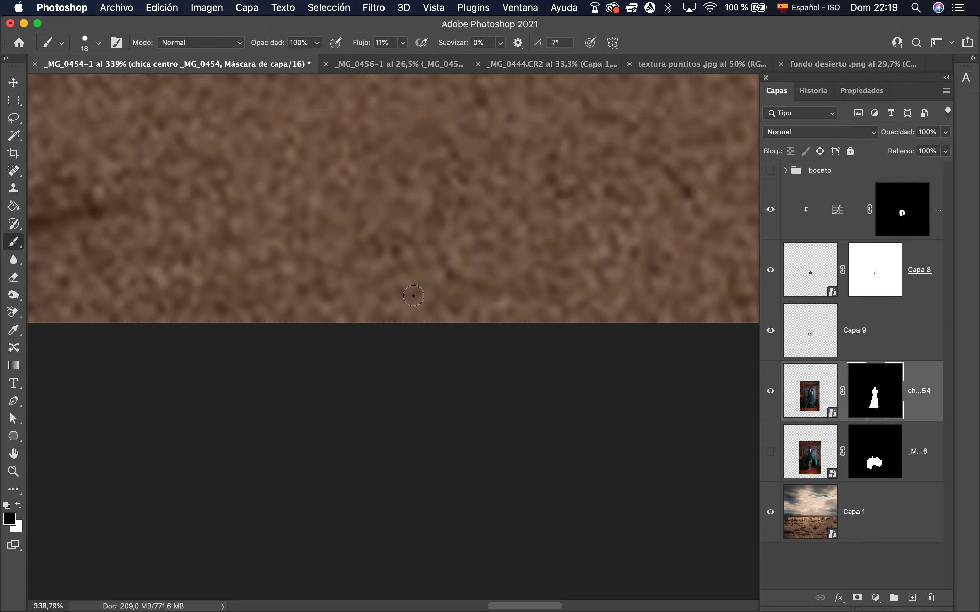
pyautogui.scroll(-5, 414, 294)
pyautogui.scroll(3, 413, 296)
pyautogui.scroll(2, 413, 295)
pyautogui.press('x')
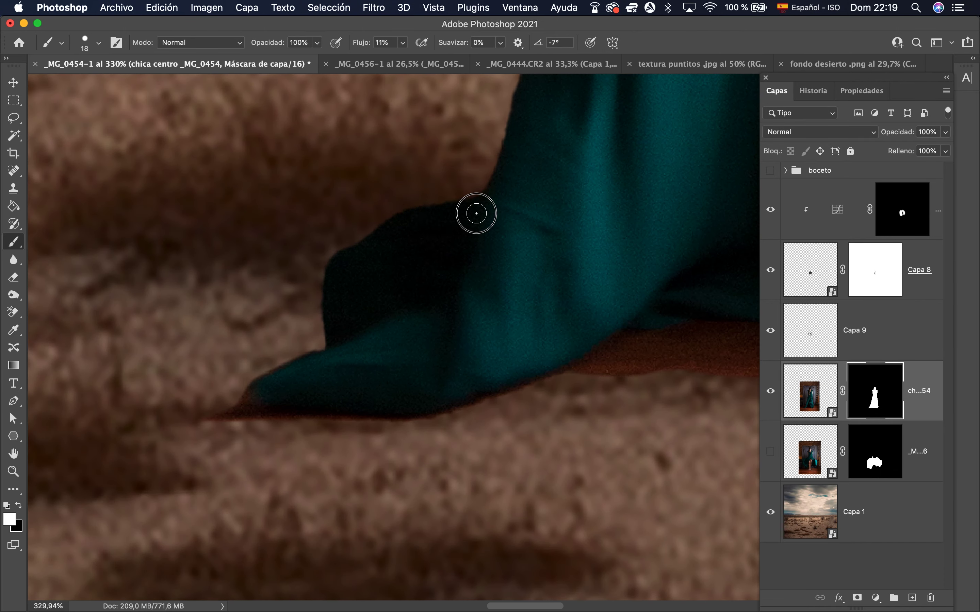
pyautogui.moveTo(324, 261); pyautogui.dragTo(329, 363)
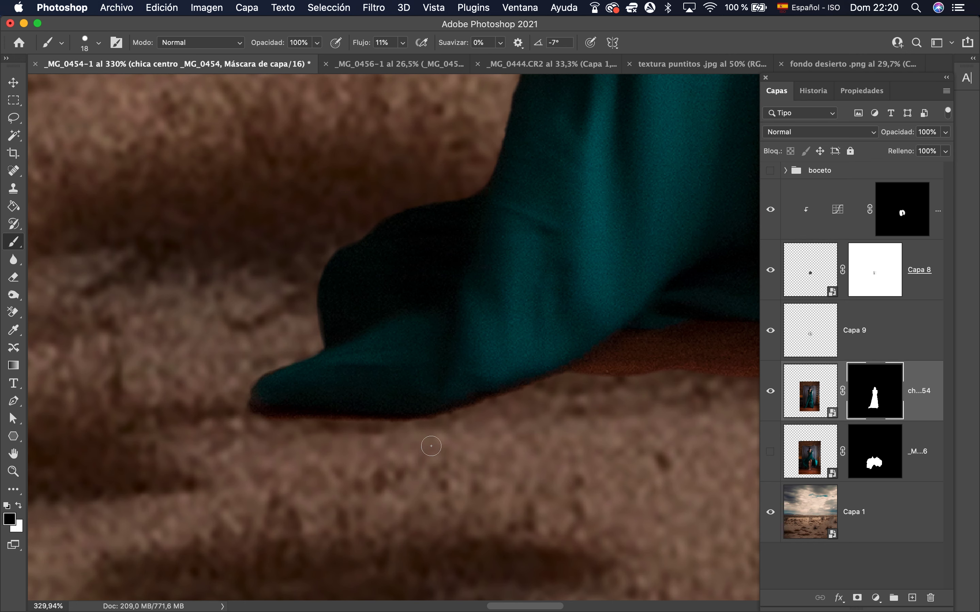
# - Mask out the reddish studio floor beneath the hem and feet with a 25 px black brush
pyautogui.scroll(-5, 541, 408)
pyautogui.hscroll(10, 518, 413)
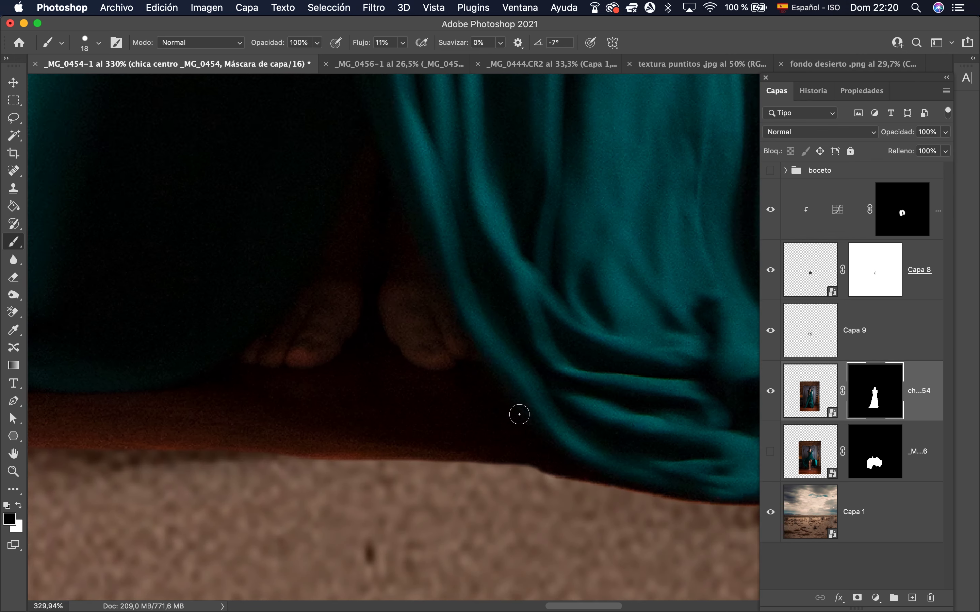
pyautogui.hscroll(-3, 519, 413)
pyautogui.moveTo(371, 465); pyautogui.dragTo(413, 251)
pyautogui.moveTo(81, 389)
pyautogui.mouseDown()
pyautogui.moveTo(132, 415)
pyautogui.moveTo(317, 426)
pyautogui.moveTo(164, 427)
pyautogui.moveTo(436, 419)
pyautogui.moveTo(630, 440)
pyautogui.moveTo(197, 396)
pyautogui.moveTo(158, 372)
pyautogui.mouseUp()
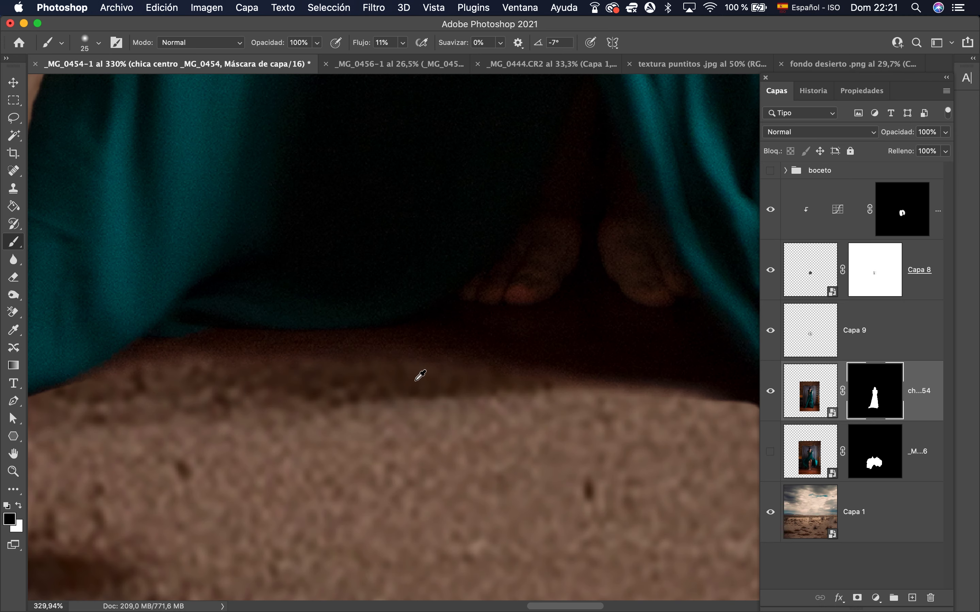
pyautogui.keyDown('alt'); pyautogui.click(14, 259); pyautogui.keyUp('alt')
pyautogui.keyDown('alt'); pyautogui.click(13, 242); pyautogui.keyUp('alt')
pyautogui.rightClick(13, 242)
pyautogui.click(81, 239)
pyautogui.scroll(-3, 445, 372)
pyautogui.scroll(-8, 378, 363)
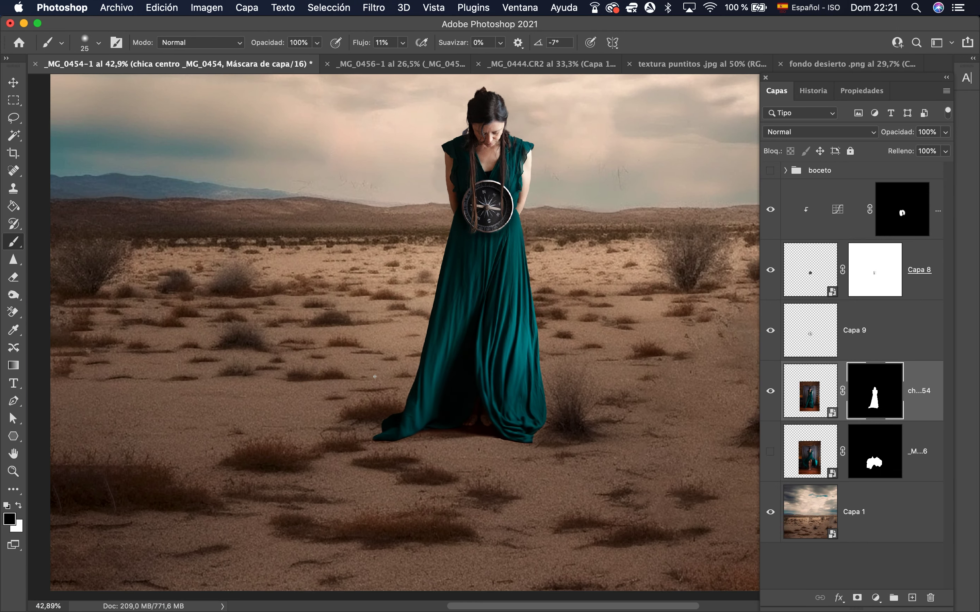
pyautogui.scroll(3, 422, 481)
pyautogui.scroll(4, 422, 480)
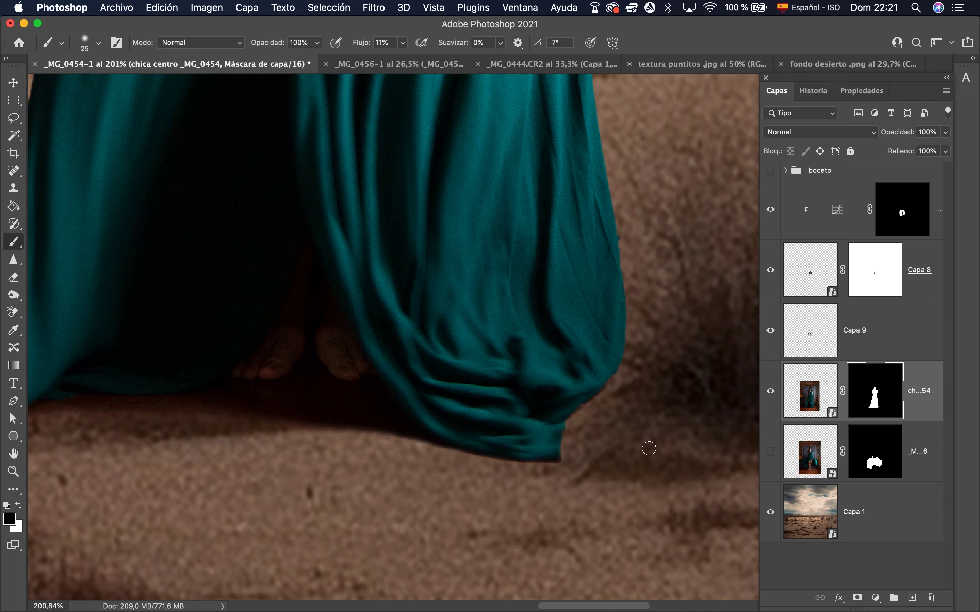
# - Clean the mask around the right hem corner and lower right skirt edge with a 13 px black brush
pyautogui.scroll(4, 649, 448)
pyautogui.moveTo(638, 447); pyautogui.dragTo(639, 369)
pyautogui.moveTo(620, 501); pyautogui.dragTo(601, 470)
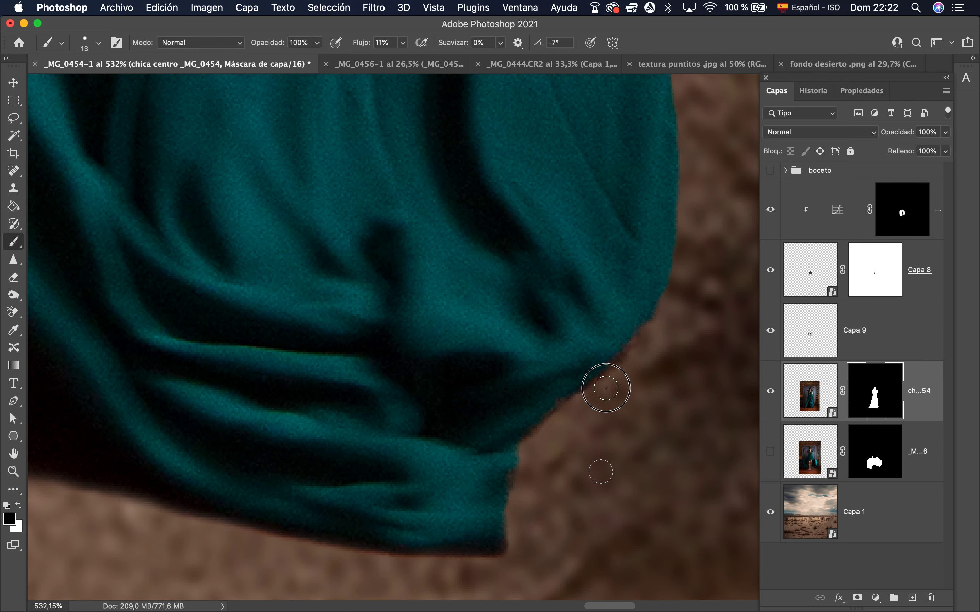
pyautogui.scroll(3, 684, 264)
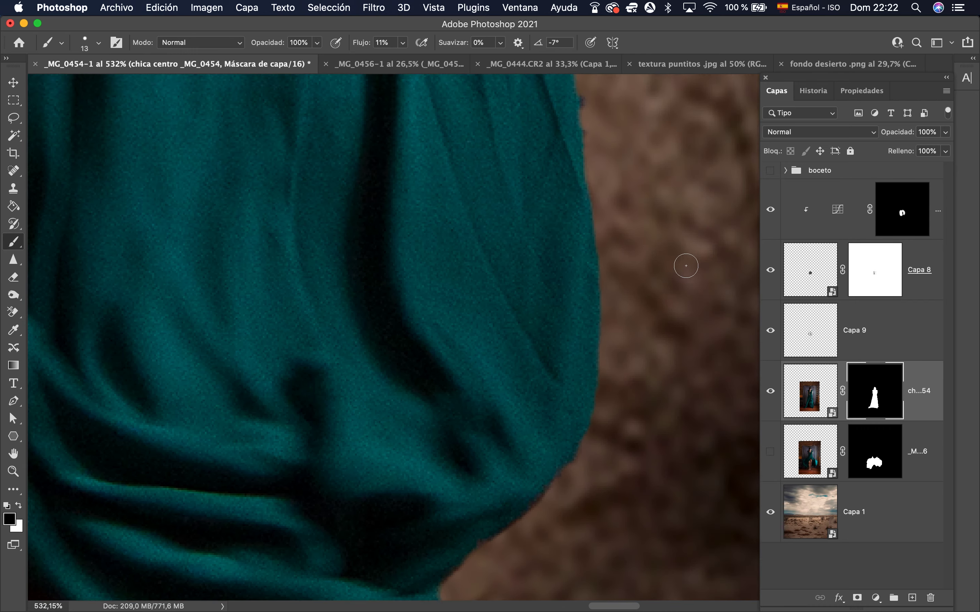
pyautogui.moveTo(561, 226); pyautogui.dragTo(642, 272)
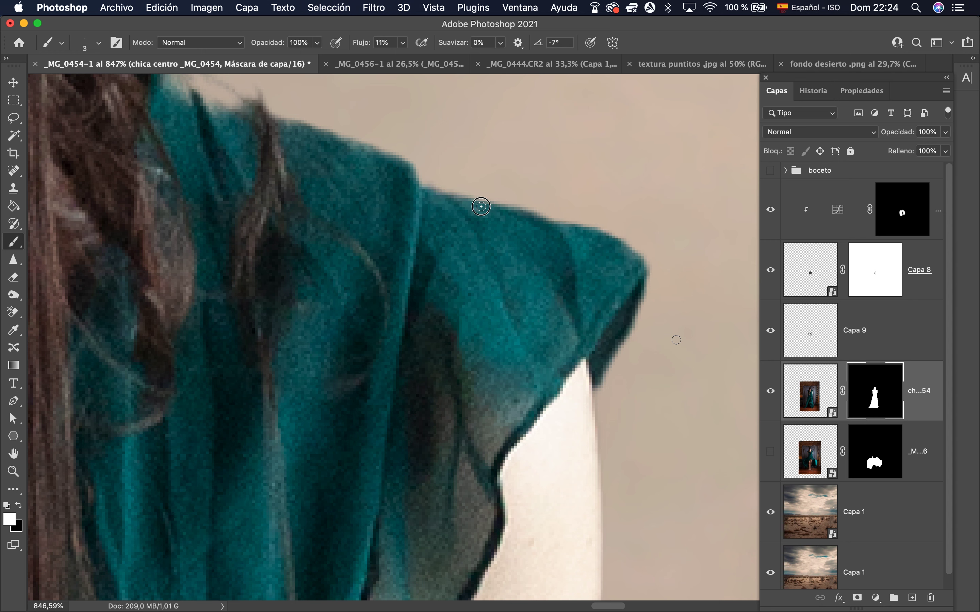
# - Refine the woman's mask around the right shoulder and sleeve with a small brush, alternating black and white and raising the flow to 50%
pyautogui.moveTo(325, 127)
pyautogui.mouseDown()
pyautogui.moveTo(437, 269)
pyautogui.moveTo(502, 381)
pyautogui.mouseUp()
pyautogui.moveTo(402, 42); pyautogui.dragTo(426, 60)
pyautogui.moveTo(378, 353); pyautogui.dragTo(327, 297)
pyautogui.moveTo(382, 331); pyautogui.dragTo(442, 359)
pyautogui.moveTo(362, 347); pyautogui.dragTo(379, 352)
pyautogui.moveTo(347, 321); pyautogui.dragTo(410, 366)
pyautogui.moveTo(340, 295)
pyautogui.mouseDown()
pyautogui.moveTo(265, 144)
pyautogui.moveTo(422, 346)
pyautogui.moveTo(292, 249)
pyautogui.mouseUp()
pyautogui.moveTo(292, 249); pyautogui.dragTo(366, 304)
pyautogui.press('x')
pyautogui.moveTo(345, 261); pyautogui.dragTo(308, 236)
pyautogui.press('x')
pyautogui.press('x')
pyautogui.moveTo(455, 374)
pyautogui.mouseDown()
pyautogui.moveTo(537, 399)
pyautogui.moveTo(600, 453)
pyautogui.mouseUp()
pyautogui.press('x')
pyautogui.press('x')
# - Reshape the mask over the crown and hair bun with an 8 px brush at 50% flow, alternating white and black
pyautogui.scroll(10, 525, 346)
pyautogui.press('x')
pyautogui.hscroll(-5, 564, 376)
pyautogui.scroll(3, 564, 376)
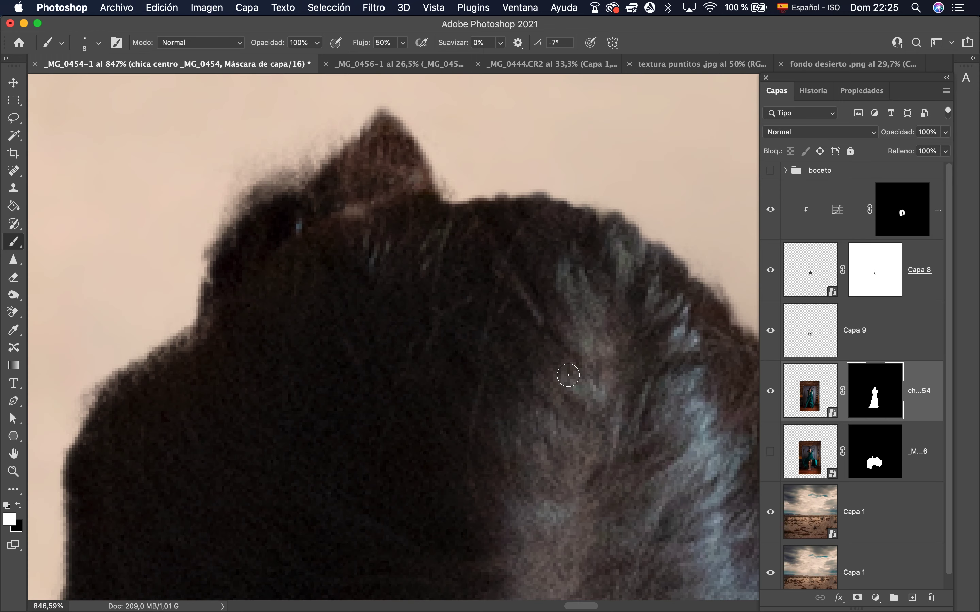
pyautogui.moveTo(293, 182); pyautogui.dragTo(147, 375)
pyautogui.press('x')
pyautogui.moveTo(166, 315); pyautogui.dragTo(192, 255)
pyautogui.moveTo(368, 115); pyautogui.dragTo(401, 116)
pyautogui.press('x')
pyautogui.moveTo(425, 160); pyautogui.dragTo(481, 178)
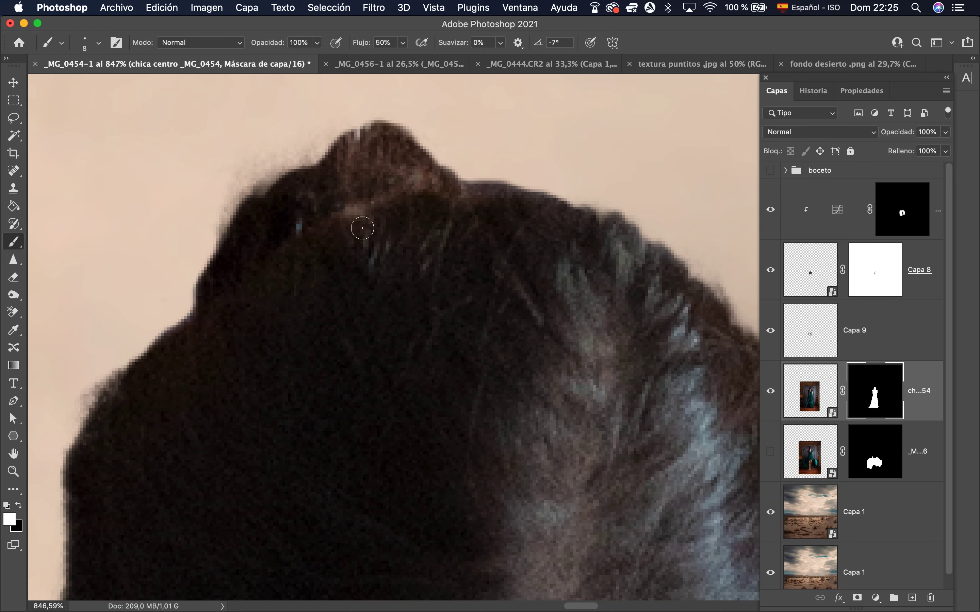
# - Refine the mask along the hair strands beside the left shoulder with an 8 px brush, alternating black and white
pyautogui.scroll(-7, 194, 341)
pyautogui.hscroll(-5, 193, 340)
pyautogui.scroll(-10, 194, 340)
pyautogui.scroll(20, 194, 340)
pyautogui.hscroll(-10, 193, 340)
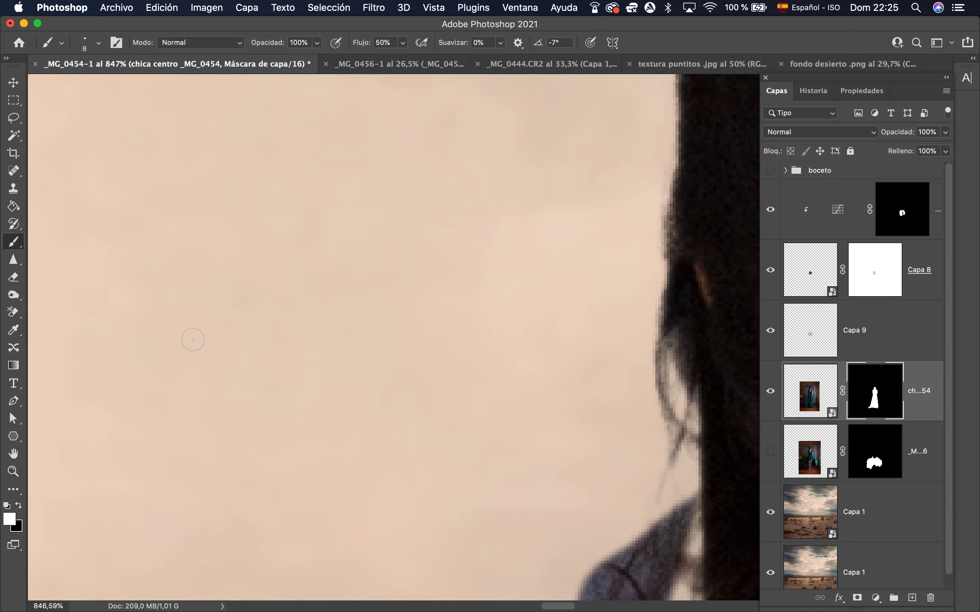
pyautogui.hscroll(5, 193, 340)
pyautogui.scroll(-4, 193, 340)
pyautogui.press('x')
pyautogui.moveTo(422, 460)
pyautogui.mouseDown()
pyautogui.moveTo(455, 413)
pyautogui.moveTo(458, 438)
pyautogui.moveTo(411, 512)
pyautogui.moveTo(526, 405)
pyautogui.mouseUp()
pyautogui.press('x')
pyautogui.moveTo(527, 426)
pyautogui.mouseDown()
pyautogui.moveTo(506, 513)
pyautogui.moveTo(528, 405)
pyautogui.mouseUp()
pyautogui.press('x')
pyautogui.moveTo(506, 340); pyautogui.dragTo(513, 295)
# - Contract the selection edge of the woman in _MG_0343-1 to -11% and accept the refinement
pyautogui.scroll(-15, 511, 414)
pyautogui.scroll(-10, 512, 414)
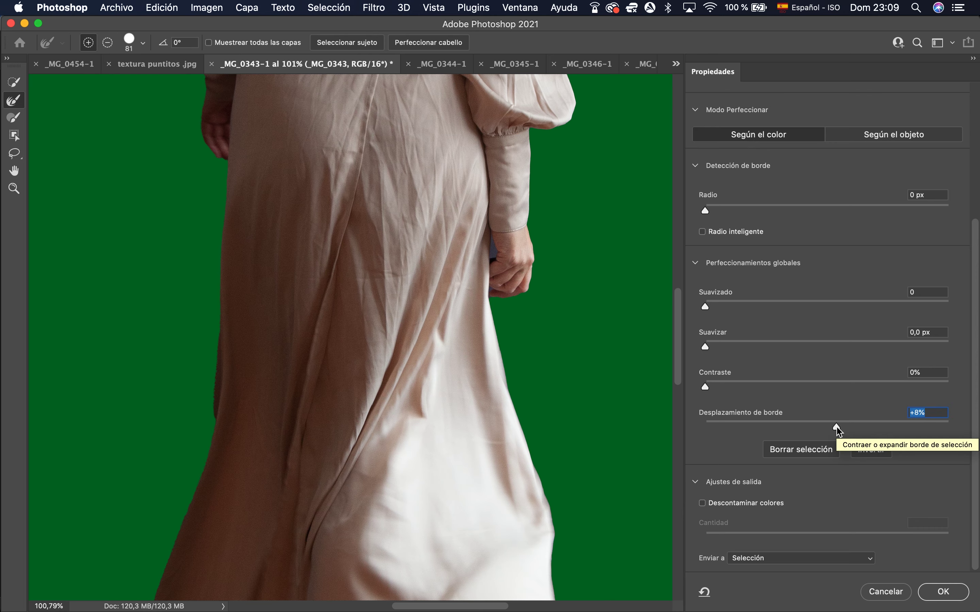
pyautogui.moveTo(833, 426); pyautogui.dragTo(800, 433)
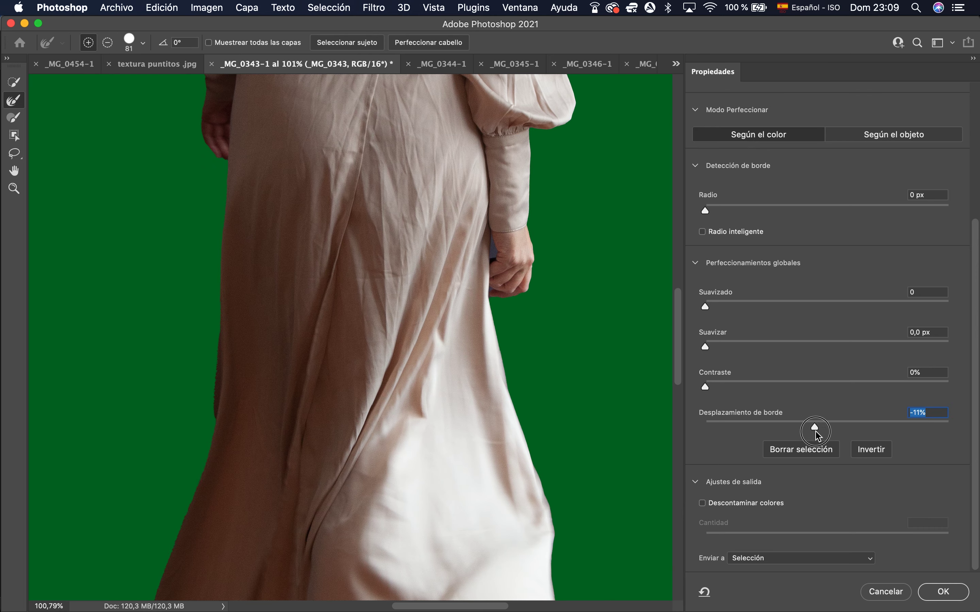
pyautogui.click(945, 592)
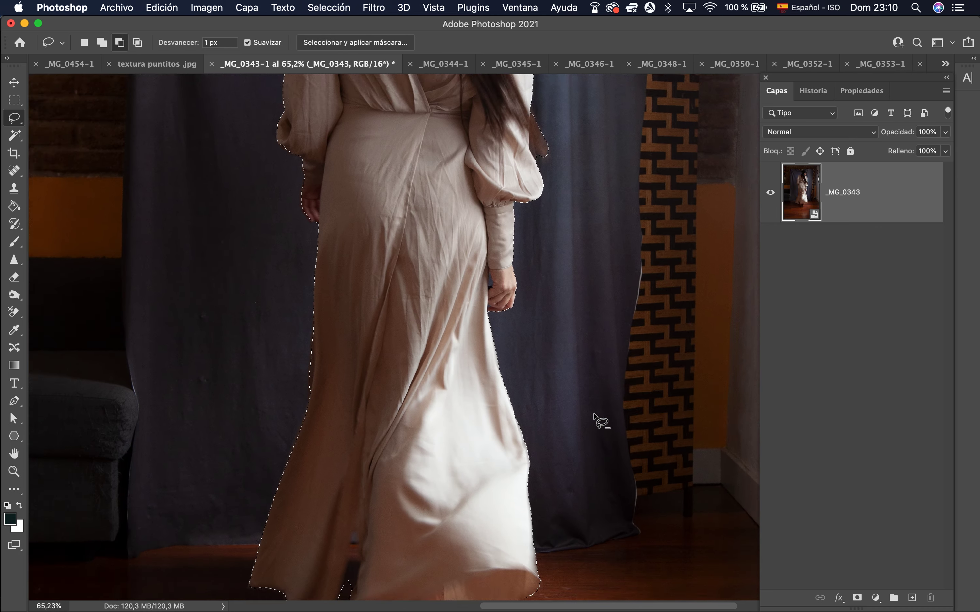
# - Copy the selected woman to a new layer and hide the original _MG_0343 layer
pyautogui.press('super+0')
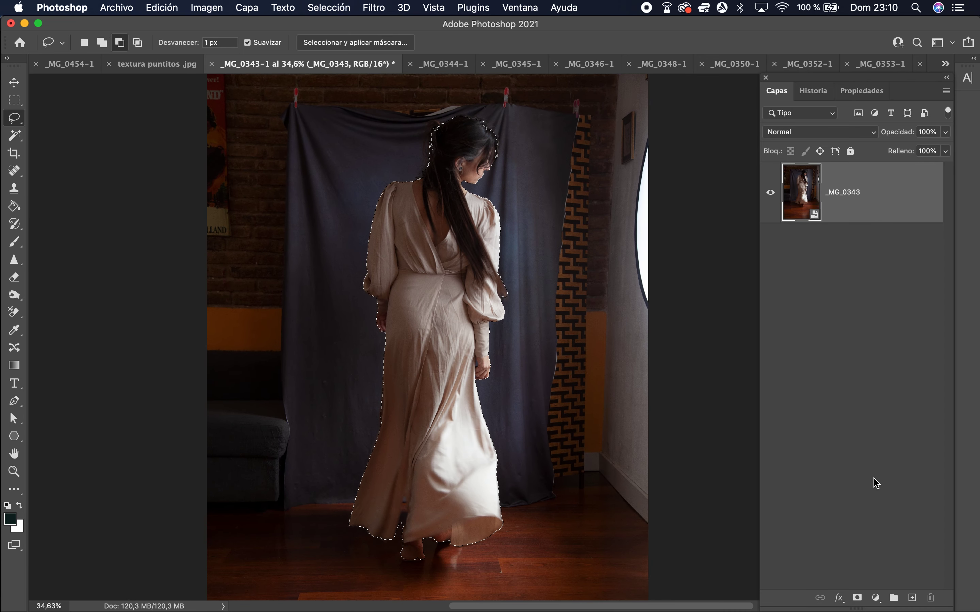
pyautogui.press('super+j')
pyautogui.click(773, 253)
# - Bring the cut-out woman into the _MG_0454-1 composite, scale her down and position her on the left according to the boceto sketch
pyautogui.moveTo(880, 203); pyautogui.dragTo(476, 275)
pyautogui.press('super+t')
pyautogui.moveTo(540, 181); pyautogui.dragTo(458, 286)
pyautogui.moveTo(483, 390); pyautogui.dragTo(359, 422)
pyautogui.press('Return')
pyautogui.click(770, 170)
pyautogui.moveTo(366, 348); pyautogui.dragTo(357, 325)
pyautogui.click(771, 170)
# - Close the _MG_0343-1 and _MG_0344-1 documents without saving
pyautogui.click(361, 64)
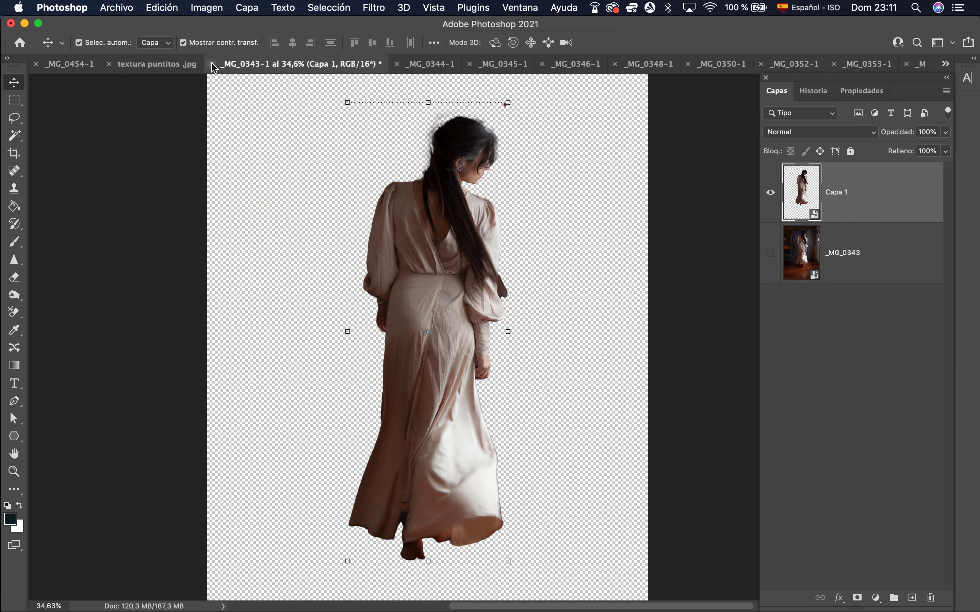
pyautogui.click(211, 64)
pyautogui.click(421, 243)
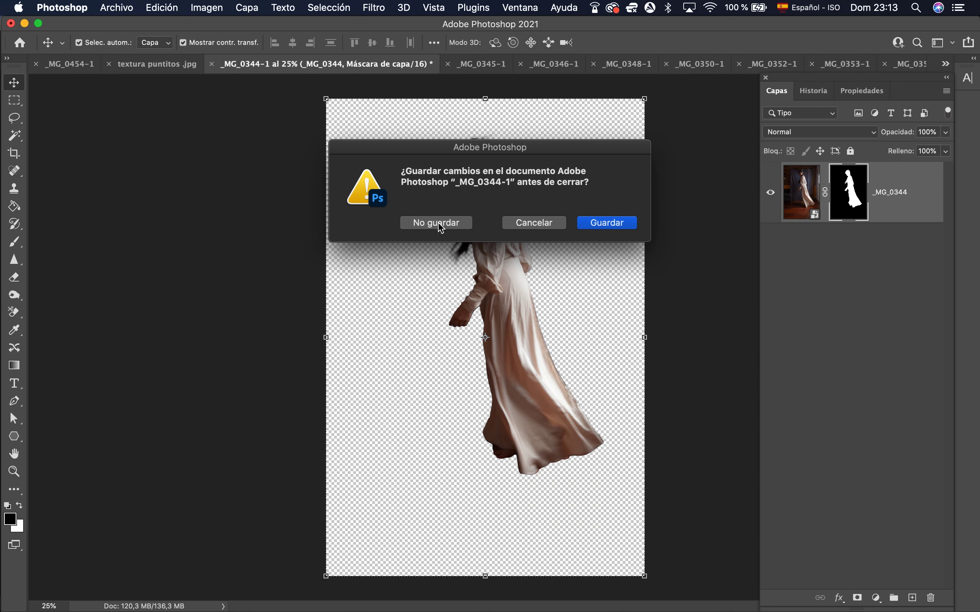
pyautogui.click(437, 225)
# - Select the subject in the _MG_0345-1 photo and refine its edge in Select and Mask
pyautogui.click(329, 8)
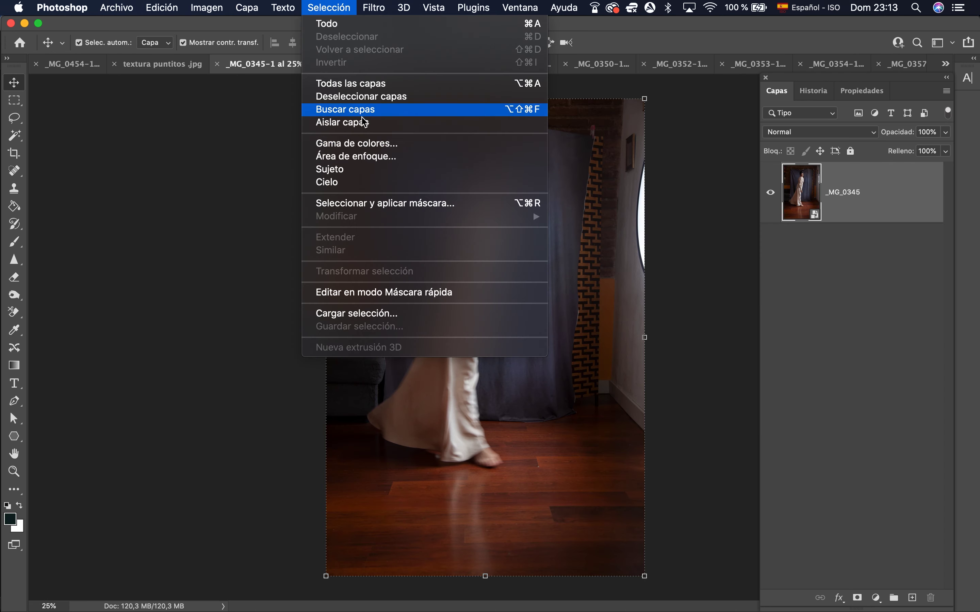
pyautogui.click(363, 170)
pyautogui.press('w')
pyautogui.click(534, 43)
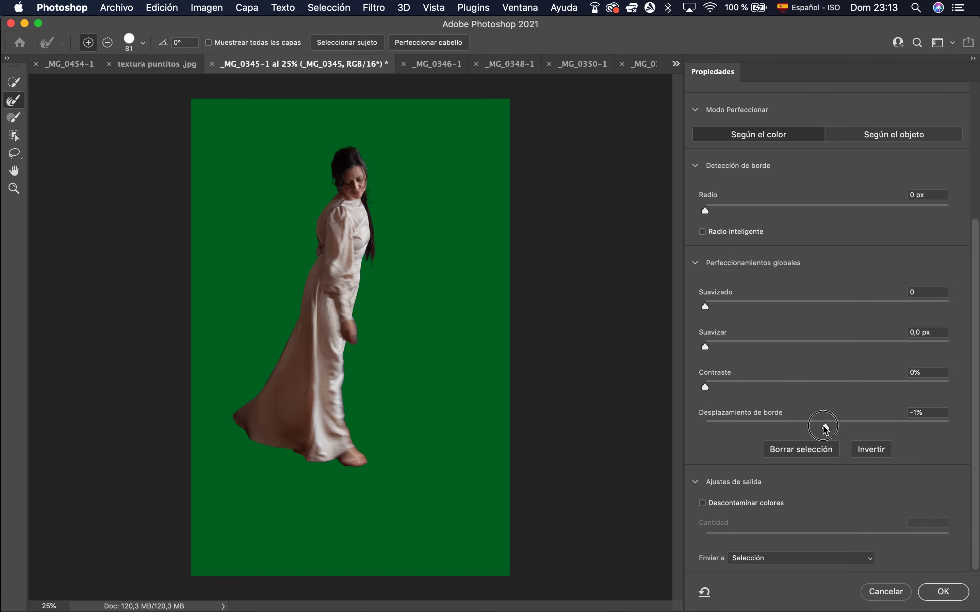
pyautogui.press('Return')
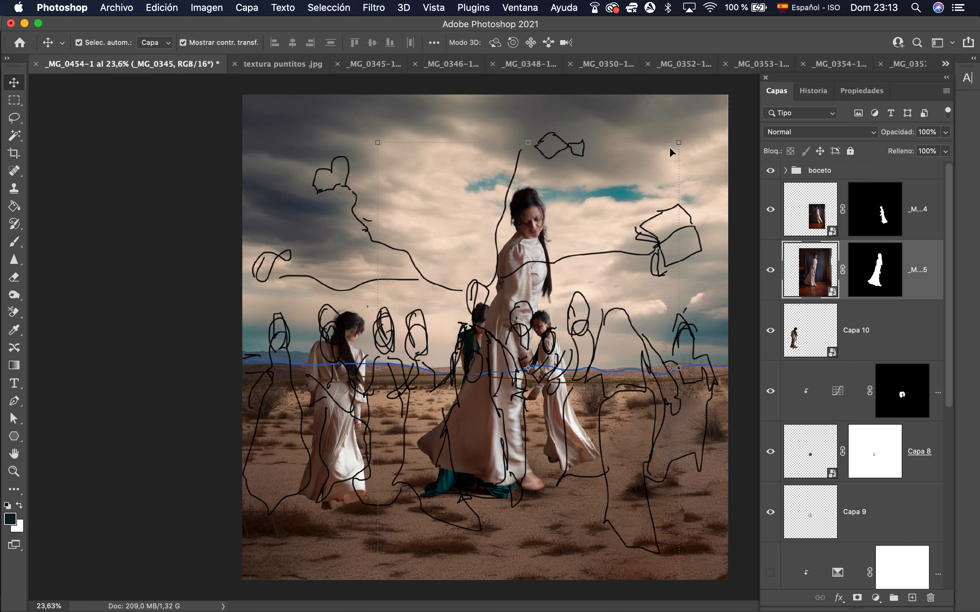
# - Scale the _MG_0345 woman to about 51%, place her at the composite's far left, and close the _MG_0345-1 document
pyautogui.hotkey('ctrl', 't')
pyautogui.moveTo(523, 511); pyautogui.dragTo(348, 458)
pyautogui.moveTo(390, 249); pyautogui.dragTo(359, 298)
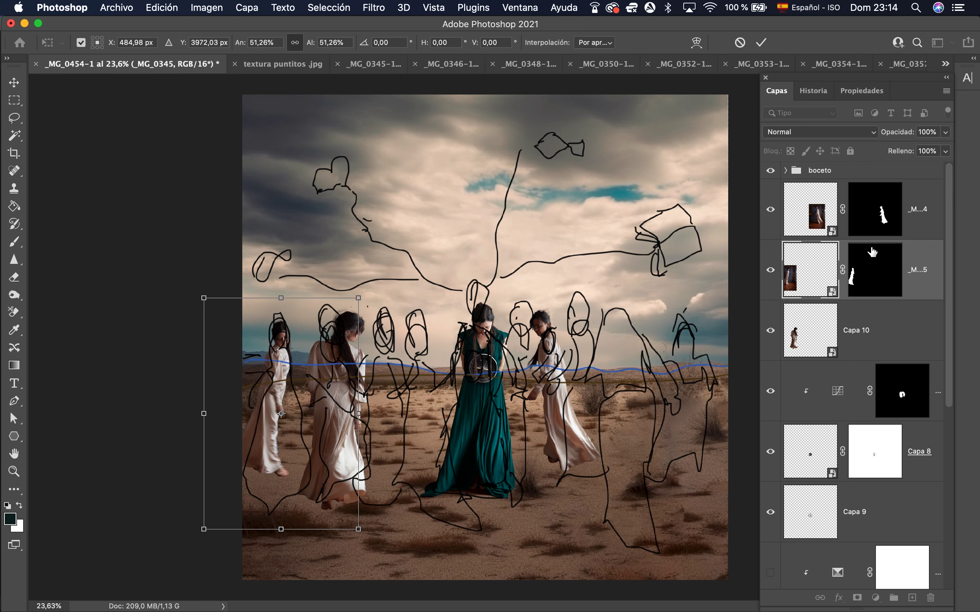
pyautogui.press('Return')
pyautogui.click(350, 65)
pyautogui.press('super+w')
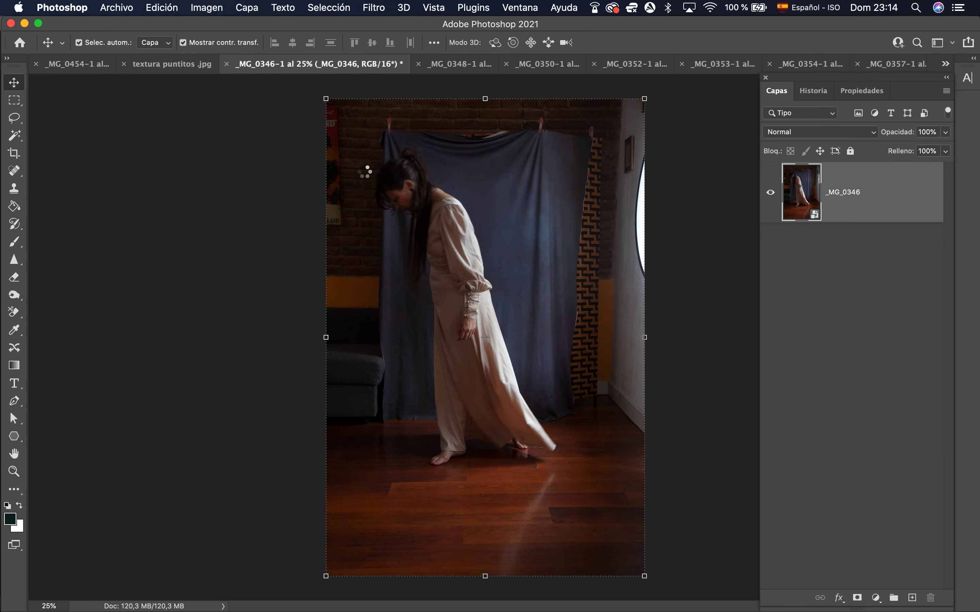
# - Add the floor shadow around the feet to the woman's selection in _MG_0346-1 and send it to Select and Mask
pyautogui.press('l')
pyautogui.moveTo(445, 461)
pyautogui.mouseDown()
pyautogui.moveTo(542, 461)
pyautogui.moveTo(430, 437)
pyautogui.moveTo(365, 459)
pyautogui.mouseUp()
pyautogui.press('m')
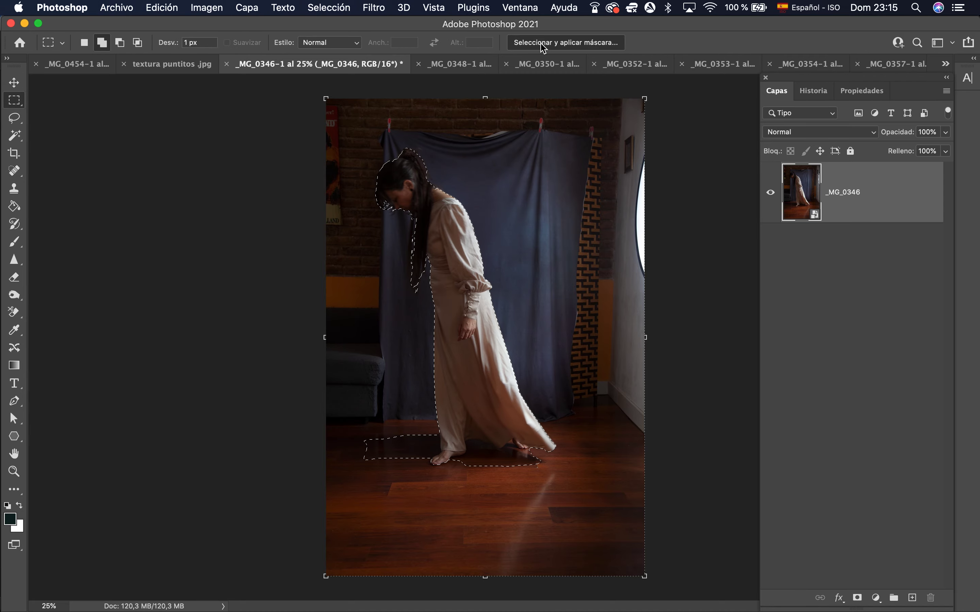
pyautogui.click(543, 44)
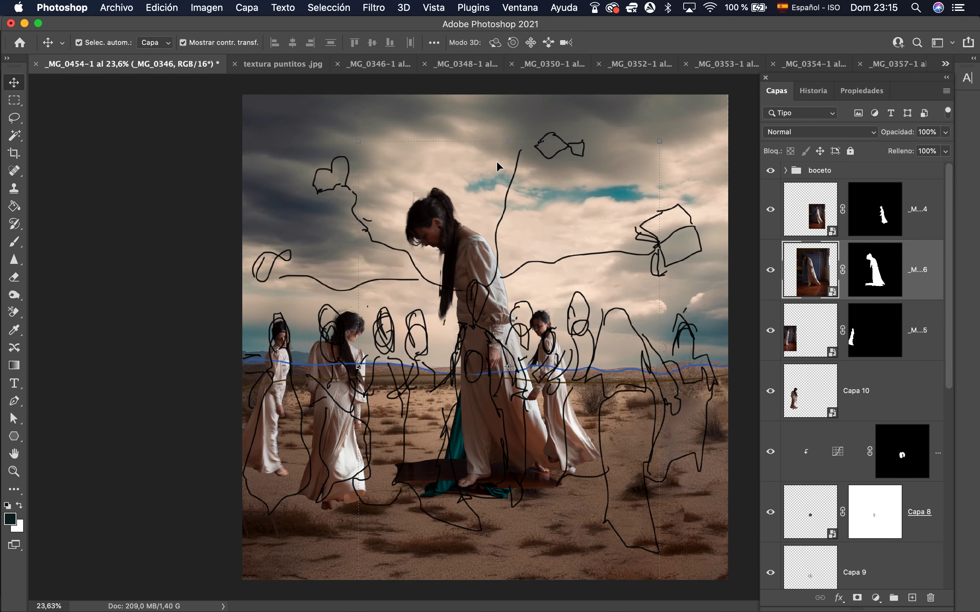
# - Scale down the _MG_0346 woman, place her on the right of the composite, and close the _MG_0346-1 document
pyautogui.hotkey('ctrl', 't')
pyautogui.moveTo(496, 553); pyautogui.dragTo(727, 513)
pyautogui.moveTo(685, 267); pyautogui.dragTo(686, 335)
pyautogui.moveTo(717, 510); pyautogui.dragTo(701, 457)
pyautogui.moveTo(742, 283); pyautogui.dragTo(732, 297)
pyautogui.press('Return')
pyautogui.click(378, 72)
pyautogui.click(222, 64)
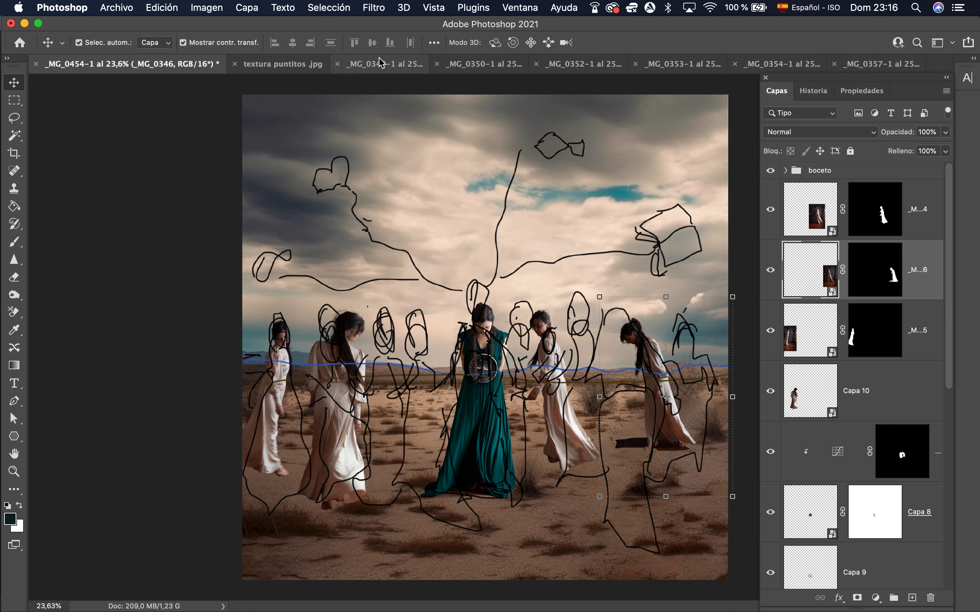
# - Select the subject in the _MG_0348-1 photo and add the floor shadow beside her dress to the selection
pyautogui.click(349, 68)
pyautogui.click(329, 8)
pyautogui.click(349, 170)
pyautogui.click(21, 119)
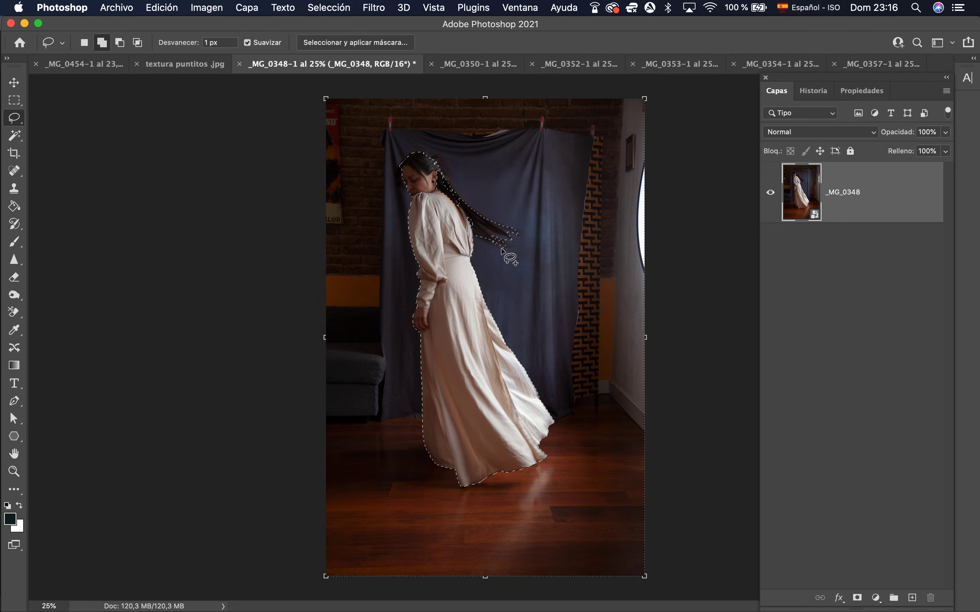
pyautogui.moveTo(426, 445); pyautogui.dragTo(412, 449)
# - Refine the selection with a 1 px feather and a -12% edge shift, and apply it as a layer mask
pyautogui.click(355, 42)
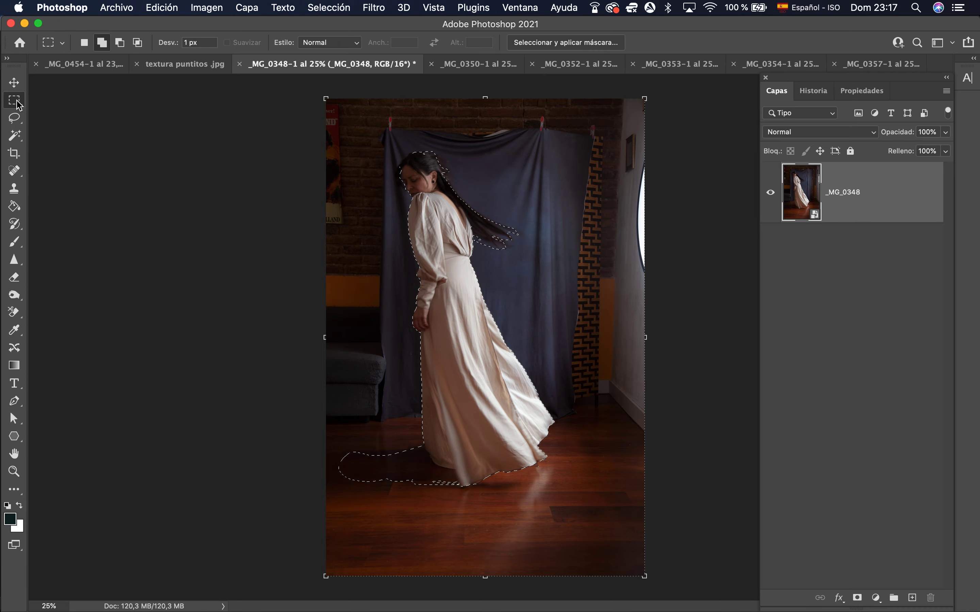
pyautogui.press('w')
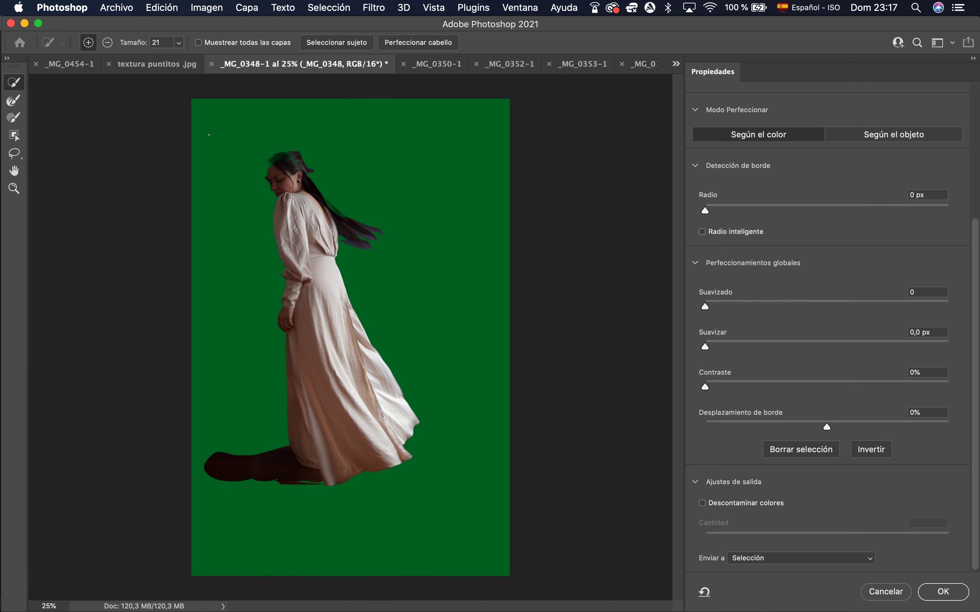
pyautogui.moveTo(827, 427); pyautogui.dragTo(815, 429)
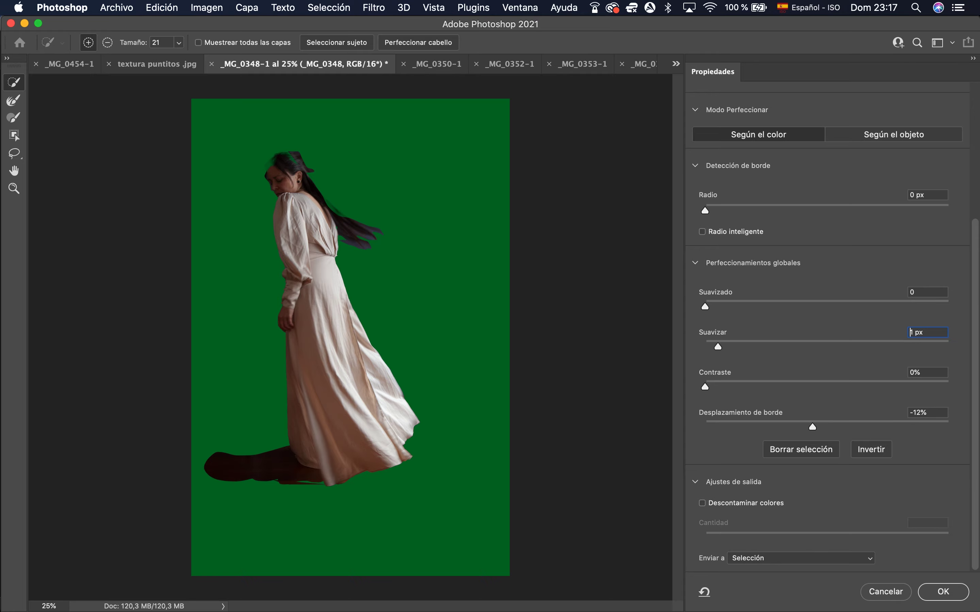
pyautogui.click(948, 593)
pyautogui.press('l')
pyautogui.moveTo(405, 162); pyautogui.dragTo(401, 163)
pyautogui.click(857, 598)
# - Scale the _MG_0348 woman down behind the left-hand group in the composite and move her layer below Capa 10
pyautogui.press('super+t')
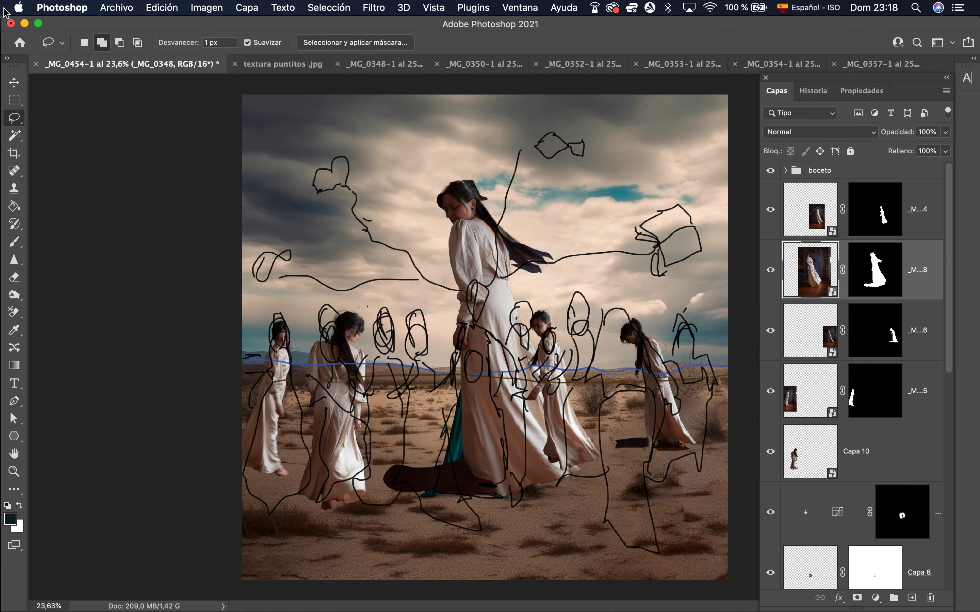
pyautogui.press('super+t')
pyautogui.moveTo(506, 280); pyautogui.dragTo(458, 283)
pyautogui.press('Return')
pyautogui.moveTo(903, 276); pyautogui.dragTo(904, 480)
pyautogui.moveTo(398, 418); pyautogui.dragTo(405, 420)
# - Hide the boceto sketch group and close the _MG_0348-1 document
pyautogui.click(901, 392)
pyautogui.click(771, 172)
pyautogui.click(377, 65)
pyautogui.click(235, 65)
# - Select the subject in the _MG_0350-1 photo and refine its edge in Select and Mask
pyautogui.click(368, 64)
pyautogui.click(349, 8)
pyautogui.click(348, 168)
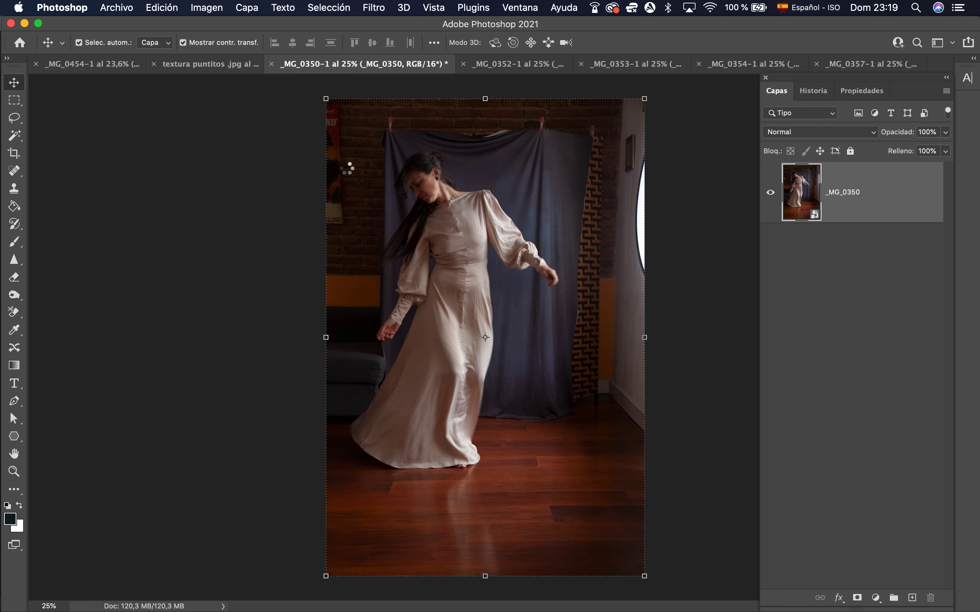
pyautogui.press('m')
pyautogui.click(573, 42)
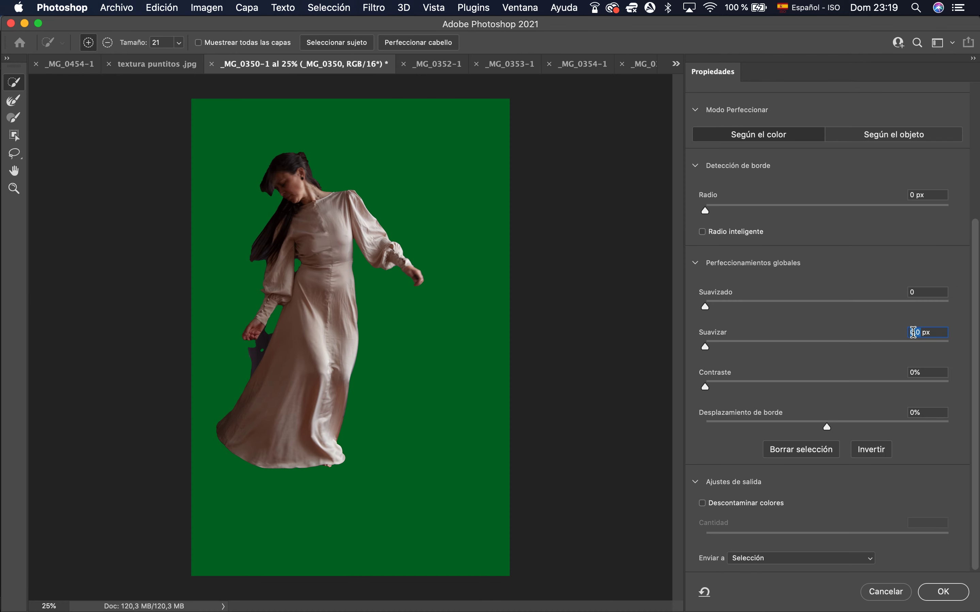
pyautogui.press('Return')
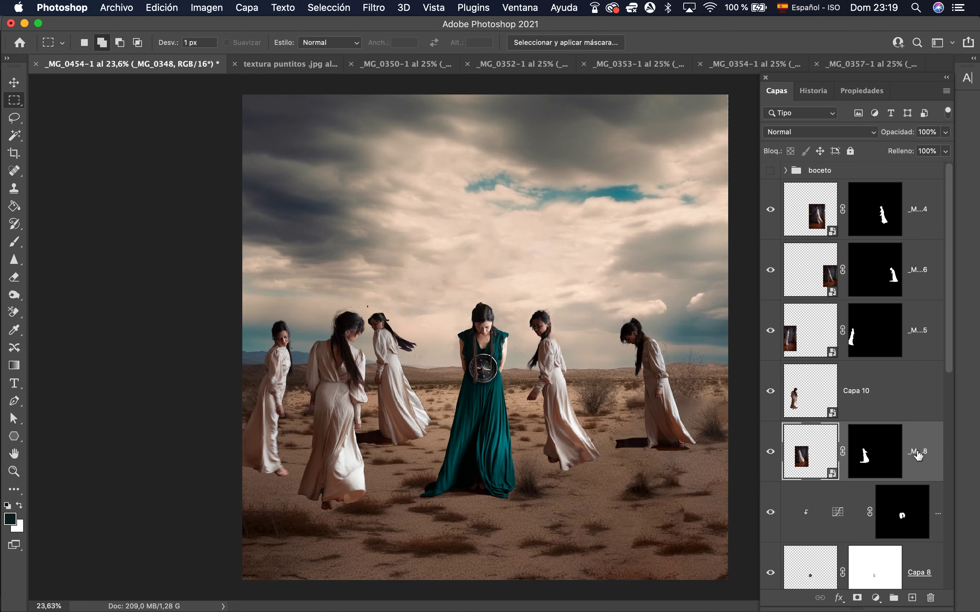
# - Scale the _MG_0350 woman, place her in the right foreground of the composite, and move her layer above the other women
pyautogui.press('super+t')
pyautogui.moveTo(513, 209); pyautogui.dragTo(514, 297)
pyautogui.moveTo(585, 537); pyautogui.dragTo(706, 532)
pyautogui.press('Return')
pyautogui.moveTo(916, 451); pyautogui.dragTo(882, 182)
pyautogui.moveTo(635, 292); pyautogui.dragTo(635, 286)
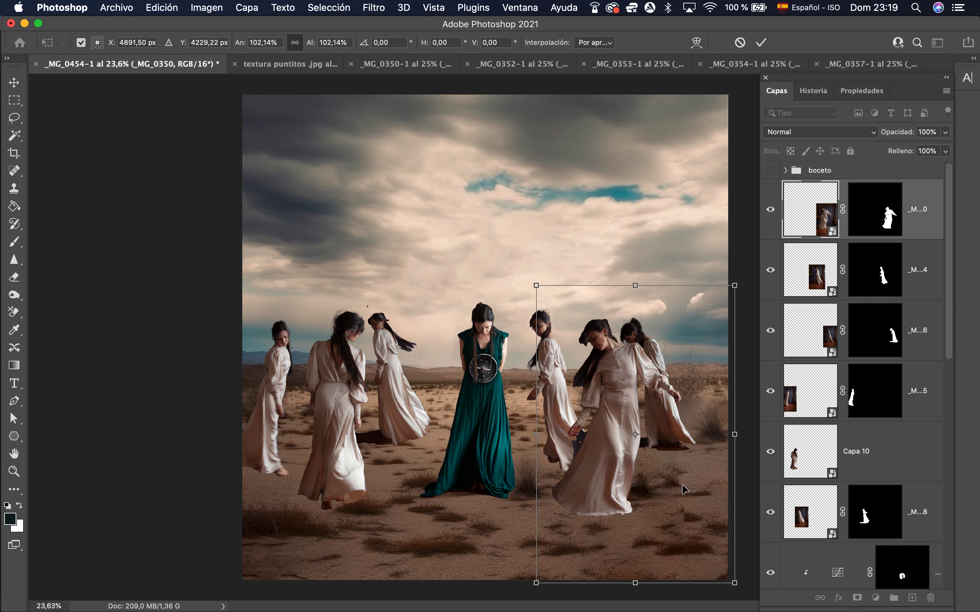
pyautogui.press('Return')
# - Identify the women's layers by toggling their visibility, and move the _MG_0346 woman slightly up and to the right
pyautogui.click(919, 276)
pyautogui.doubleClick(770, 270)
pyautogui.click(931, 409)
pyautogui.click(773, 390)
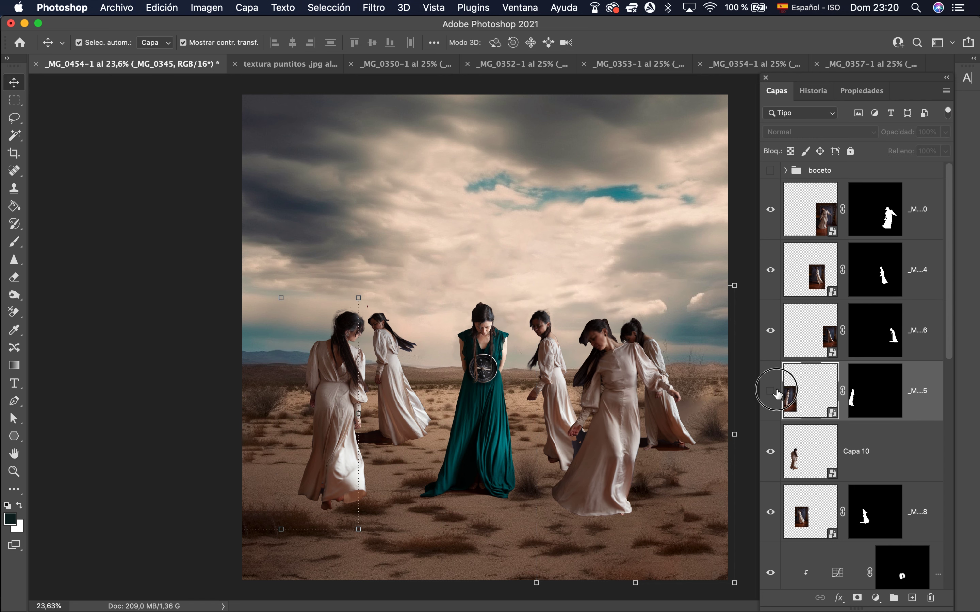
pyautogui.click(773, 391)
pyautogui.click(925, 338)
pyautogui.moveTo(653, 325); pyautogui.dragTo(661, 319)
# - Add a Black & White adjustment layer above the women, hide it, and move it above the boceto group
pyautogui.click(922, 214)
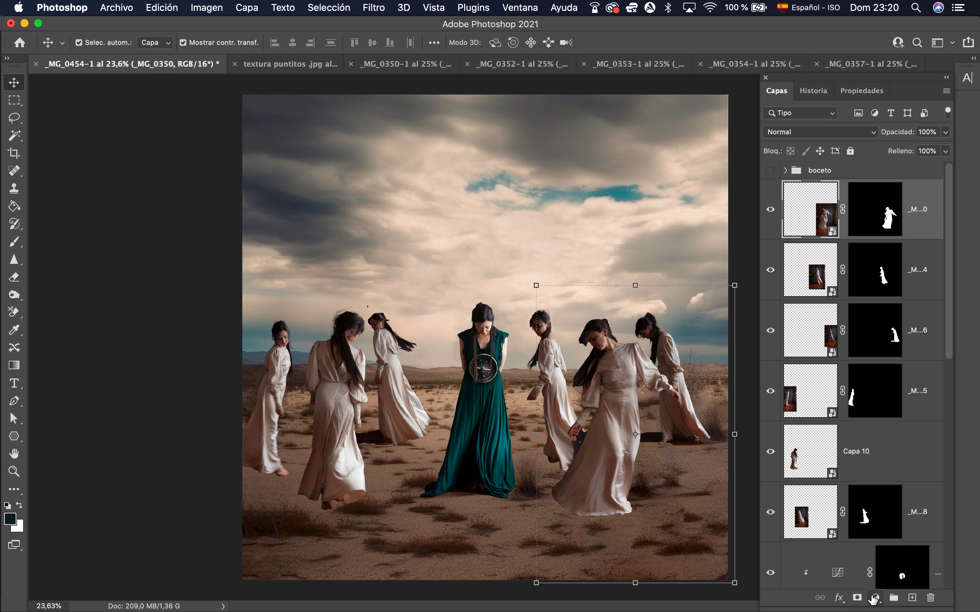
pyautogui.click(876, 599)
pyautogui.click(889, 470)
pyautogui.click(782, 95)
pyautogui.click(770, 209)
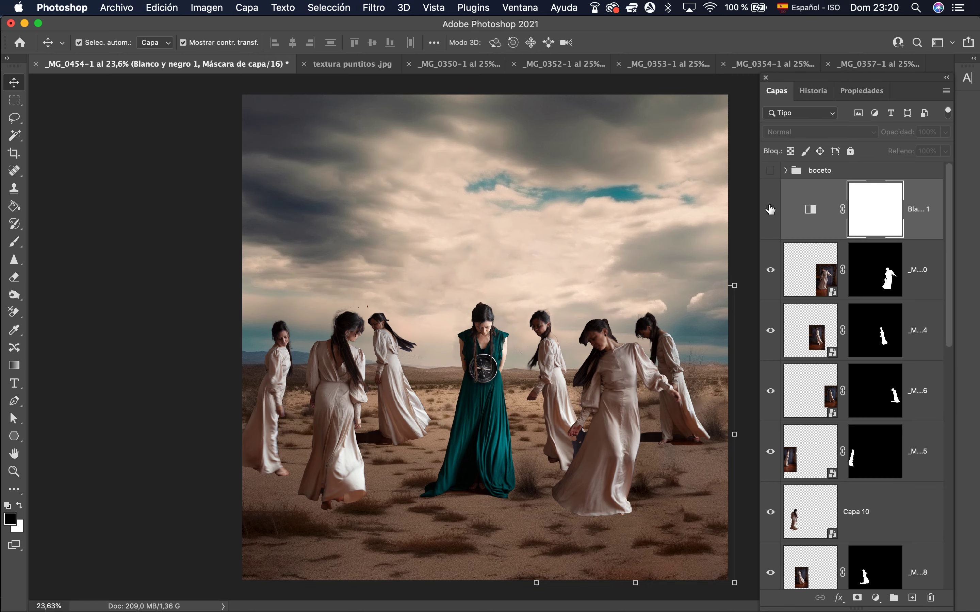
pyautogui.moveTo(913, 232); pyautogui.dragTo(913, 164)
# - Close the _MG_0350-1 document without saving
pyautogui.click(461, 65)
pyautogui.press('super+w')
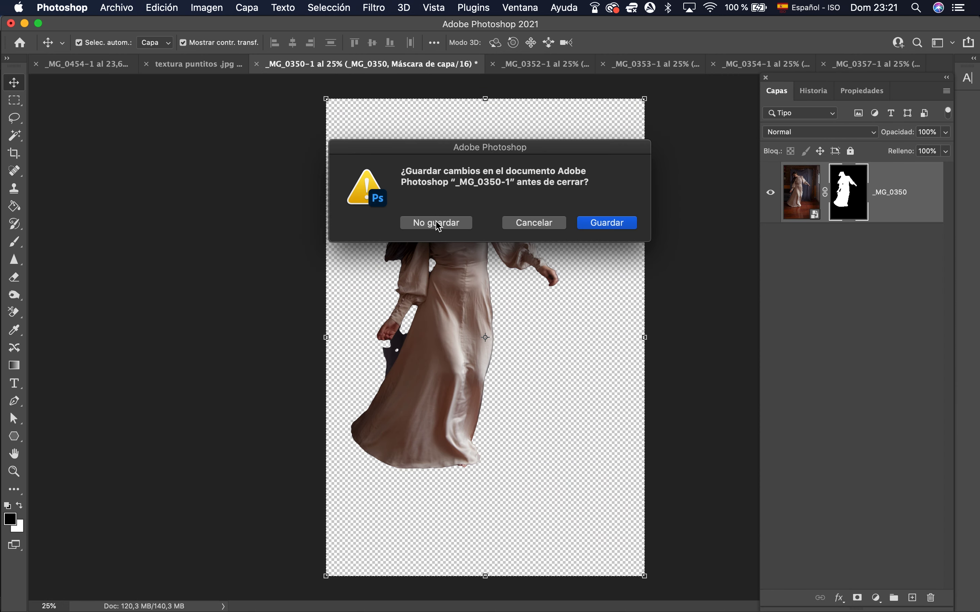
pyautogui.click(437, 221)
# - Select the subject in the _MG_0352-1 photo and add her foot, floor shadow and loose hair strands to the selection
pyautogui.click(454, 65)
pyautogui.click(338, 7)
pyautogui.click(390, 166)
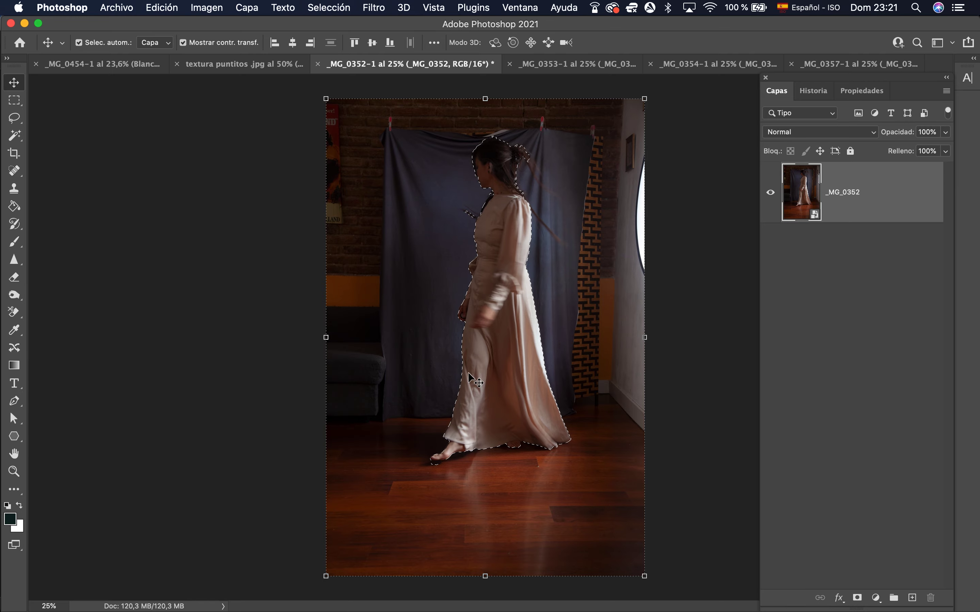
pyautogui.press('l')
pyautogui.moveTo(438, 457)
pyautogui.mouseDown()
pyautogui.moveTo(417, 431)
pyautogui.moveTo(454, 435)
pyautogui.mouseUp()
pyautogui.moveTo(522, 152); pyautogui.dragTo(527, 164)
pyautogui.moveTo(523, 204); pyautogui.dragTo(525, 208)
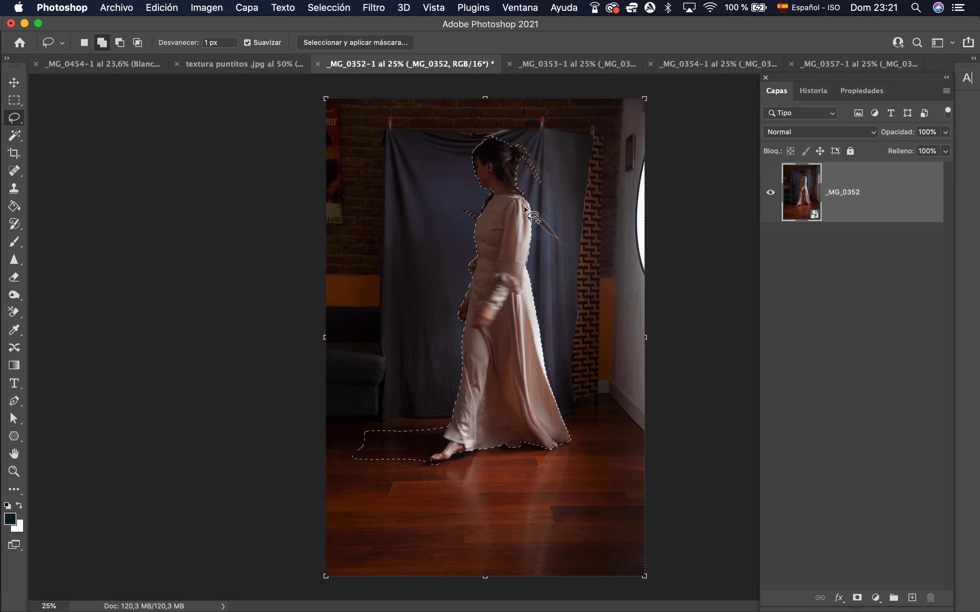
# - Mask the _MG_0352 layer with the selection and copy it into the _MG_0454-1 composite
pyautogui.click(857, 598)
pyautogui.press('super+c')
pyautogui.click(109, 64)
pyautogui.press('super+v')
# - Scale the _MG_0352 woman to about 64% in the foreground left of the central woman, and close _MG_0352-1 without saving
pyautogui.press('v')
pyautogui.moveTo(658, 147); pyautogui.dragTo(548, 313)
pyautogui.moveTo(524, 408); pyautogui.dragTo(500, 411)
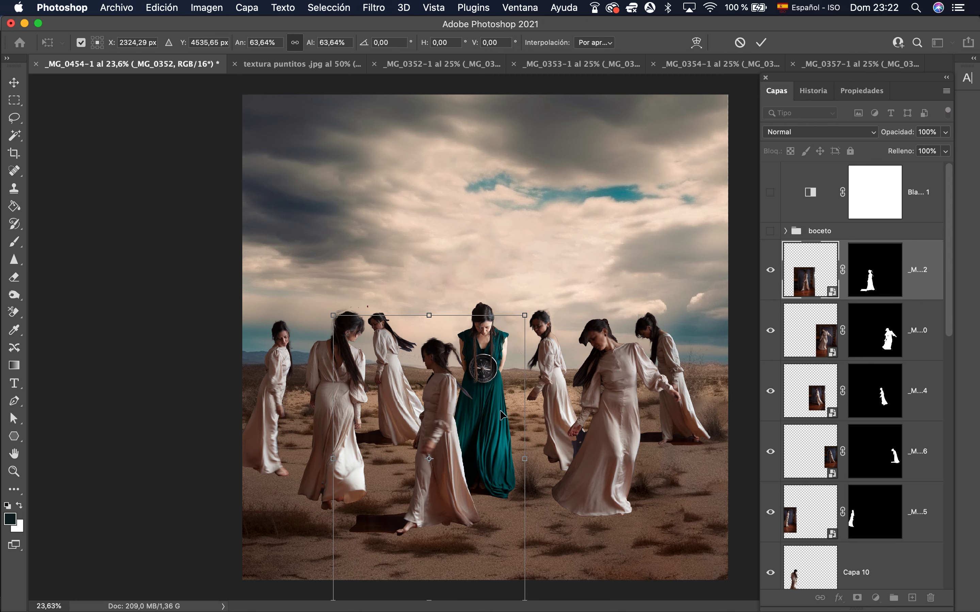
pyautogui.press('Return')
pyautogui.click(374, 64)
pyautogui.click(435, 223)
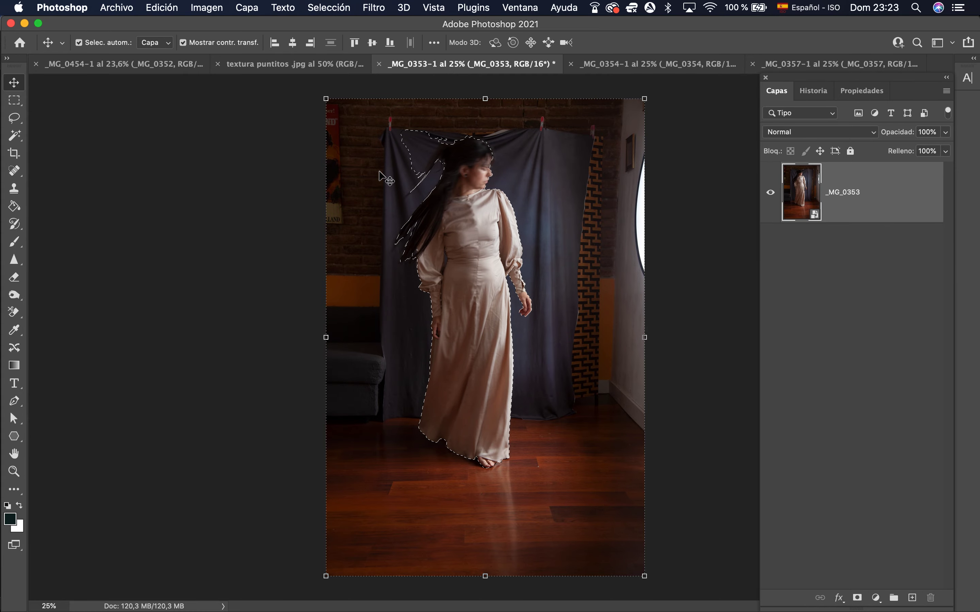
# - Scale down and reposition the _MG_0353 woman in the composite, and close the _MG_0353-1 document
pyautogui.moveTo(688, 149); pyautogui.dragTo(592, 291)
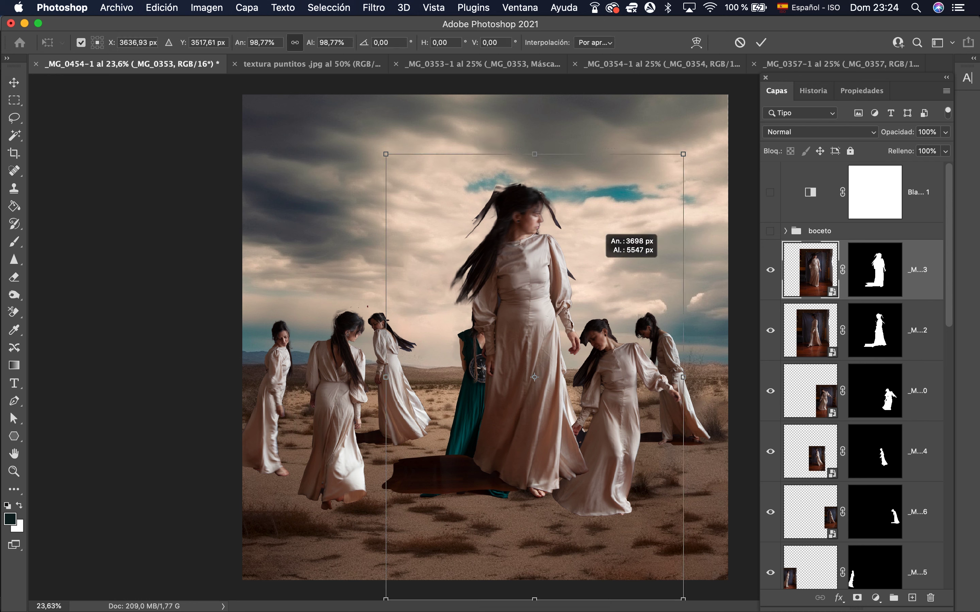
pyautogui.moveTo(581, 374); pyautogui.dragTo(792, 367)
pyautogui.press('Return')
pyautogui.moveTo(688, 149); pyautogui.dragTo(606, 273)
pyautogui.press('Return')
pyautogui.press('Return')
pyautogui.click(396, 64)
pyautogui.click(401, 64)
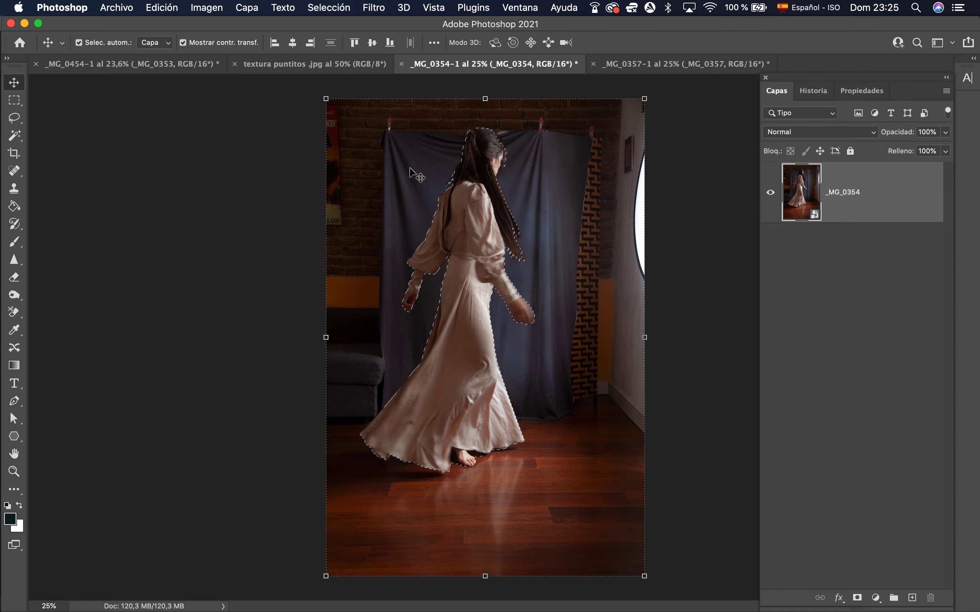
# - Refine the woman's selection in _MG_0354-1 with a 1 px feather and a -11% edge shift in Select and Mask
pyautogui.click(17, 101)
pyautogui.click(566, 43)
pyautogui.doubleClick(927, 334)
pyautogui.write('1')
pyautogui.doubleClick(914, 412)
pyautogui.write('-10')
pyautogui.press('Return')
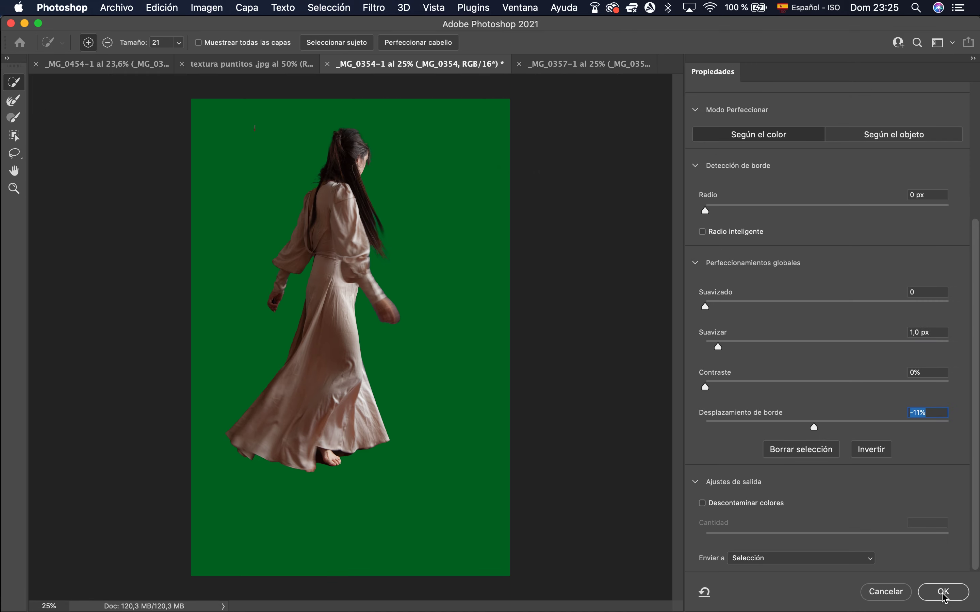
pyautogui.click(943, 593)
# - Mask the _MG_0354 woman together with the floor shadow beside her dress, and close _MG_0354-1 without saving
pyautogui.click(14, 118)
pyautogui.moveTo(438, 472); pyautogui.dragTo(368, 444)
pyautogui.click(857, 598)
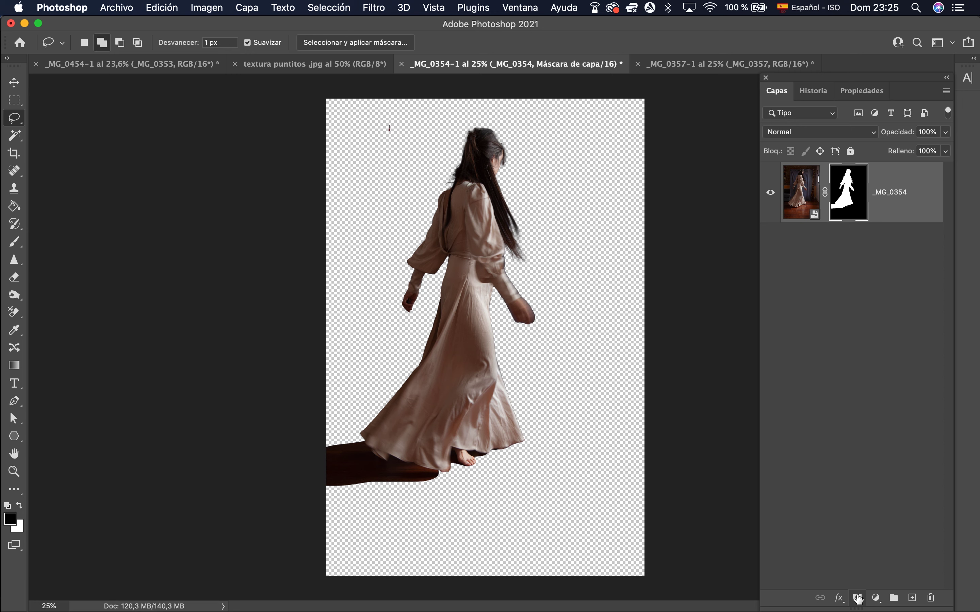
pyautogui.press('super+w')
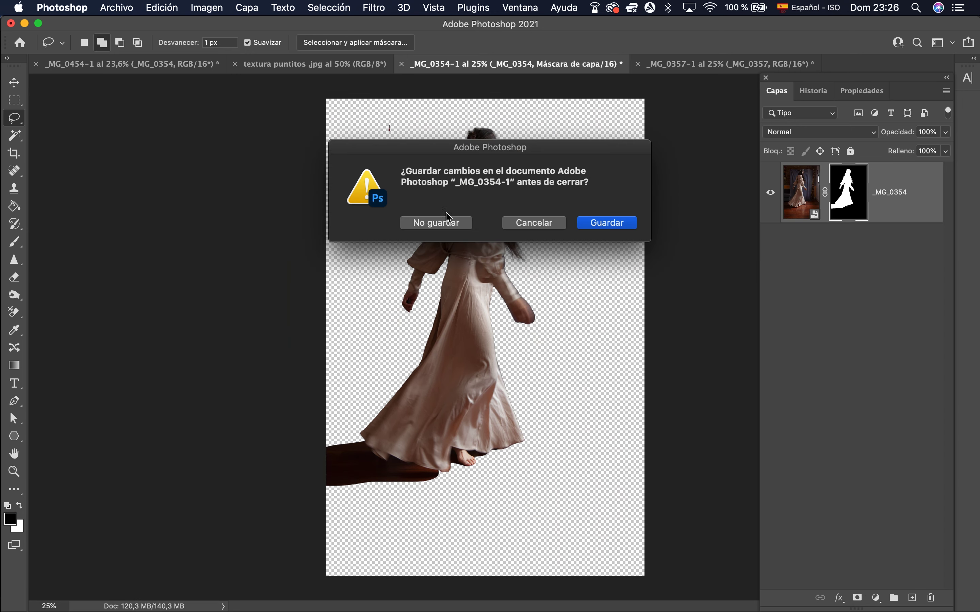
pyautogui.click(398, 221)
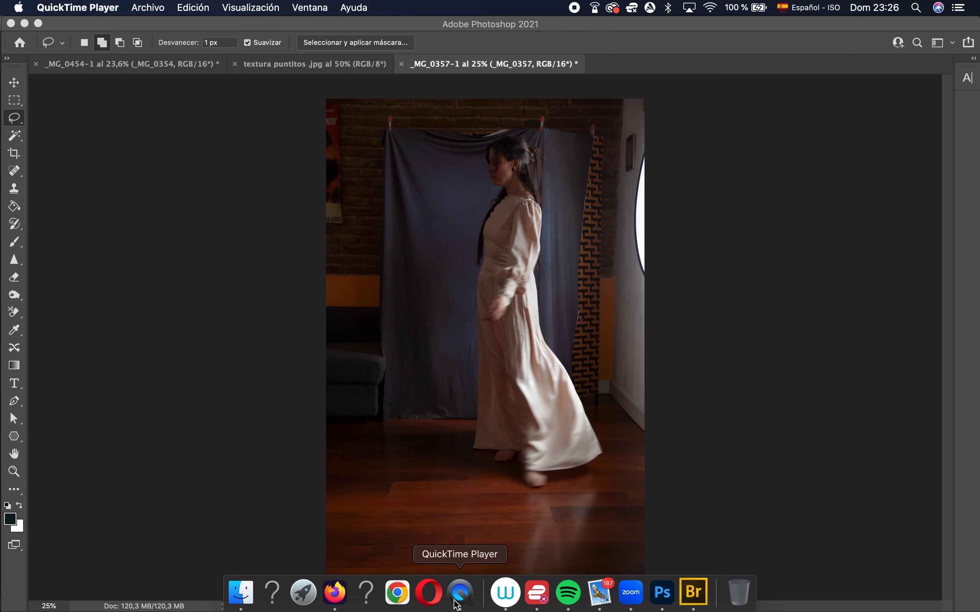
# - Select the _MG_0357 layer in the composite and isolate it by hiding all other layers
pyautogui.scroll(-4, 893, 276)
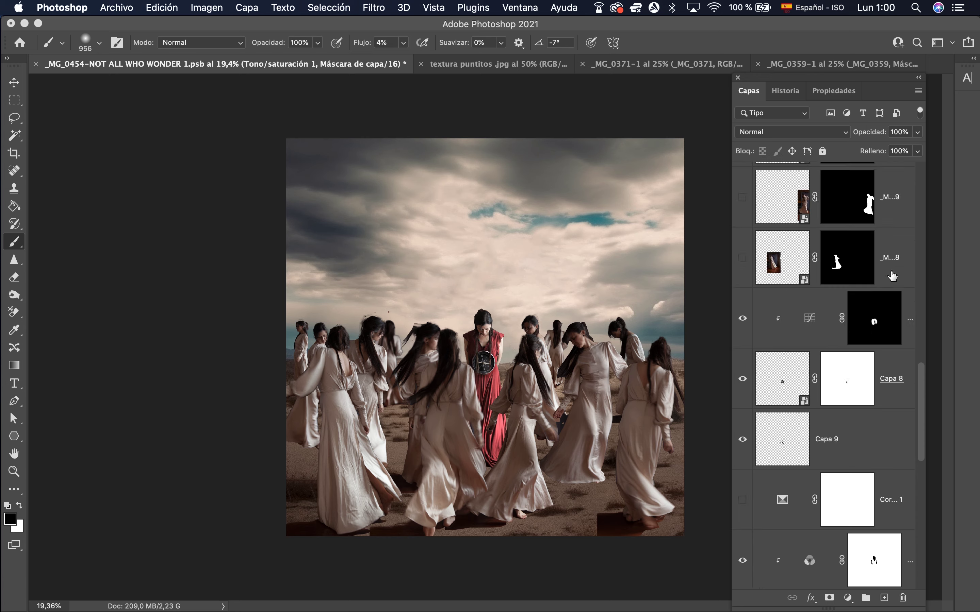
pyautogui.click(892, 276)
pyautogui.scroll(3, 893, 277)
pyautogui.click(893, 275)
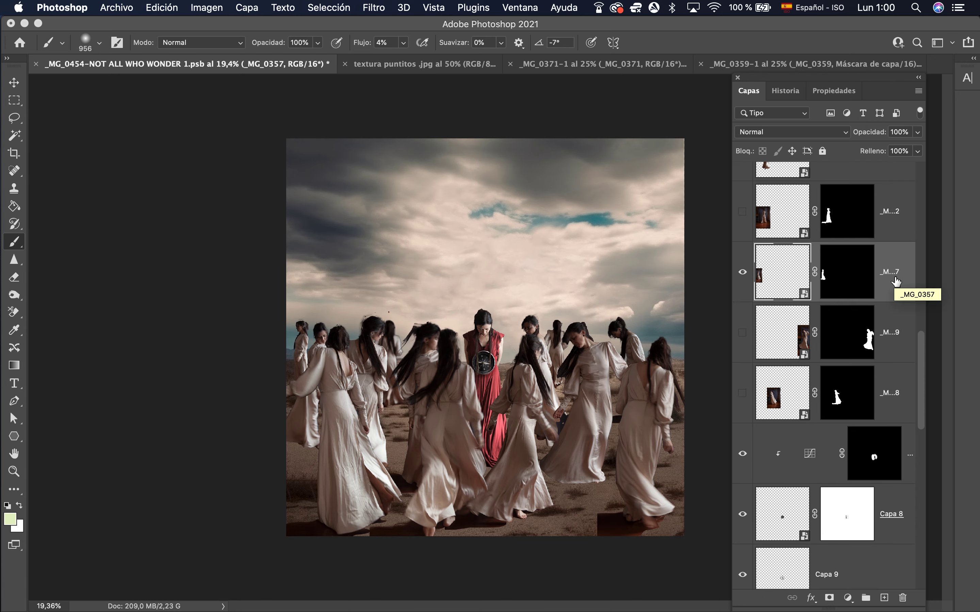
pyautogui.keyDown('alt'); pyautogui.click(743, 270); pyautogui.keyUp('alt')
# - Paint on the _MG_0357 layer mask with a 57 px black brush to soften the floor shadow and clean the hair outline
pyautogui.scroll(10, 407, 280)
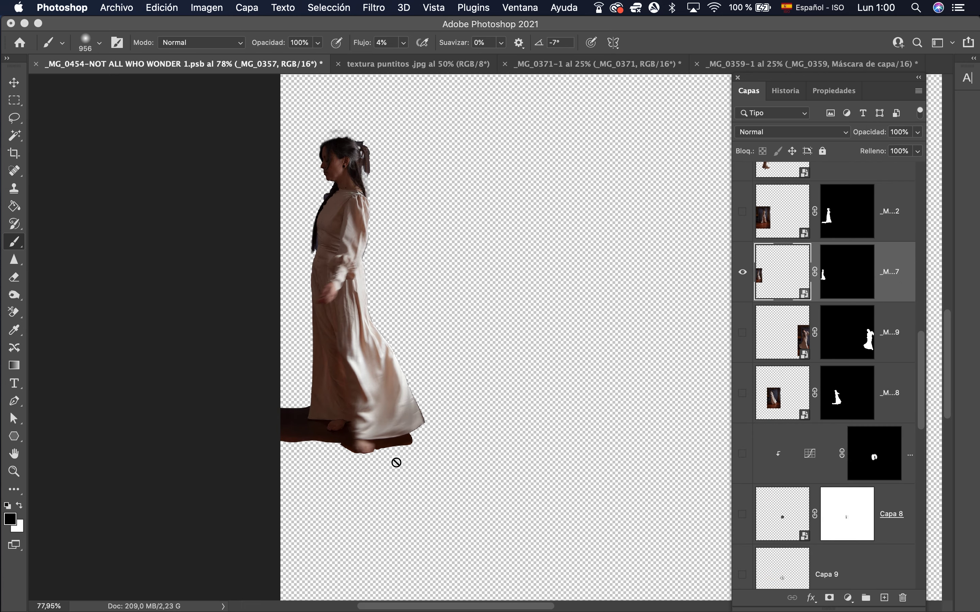
pyautogui.click(848, 272)
pyautogui.click(99, 42)
pyautogui.moveTo(160, 87); pyautogui.dragTo(147, 88)
pyautogui.click(302, 432)
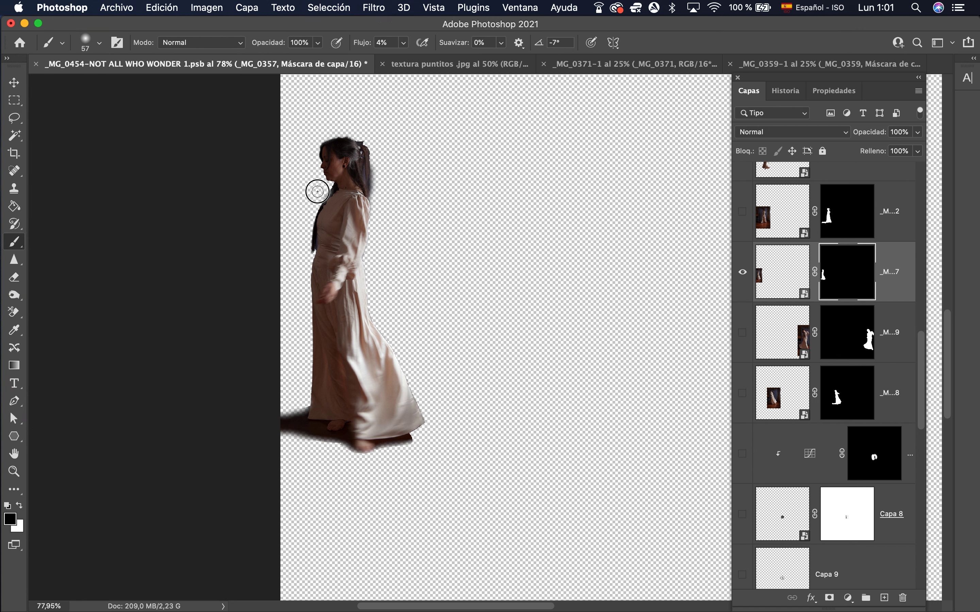
pyautogui.click(374, 8)
pyautogui.moveTo(397, 191)
pyautogui.click(684, 277)
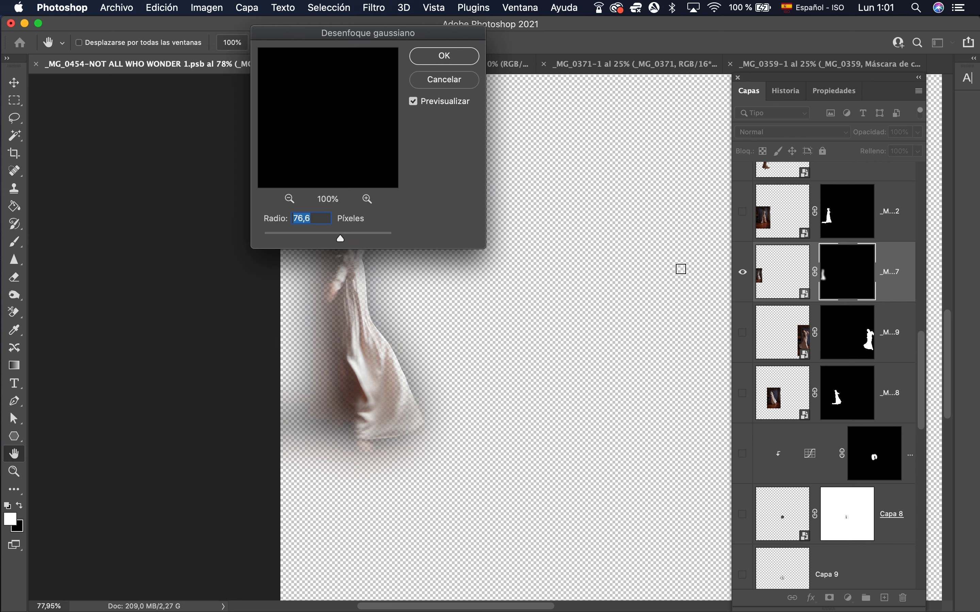
pyautogui.press('Escape')
# - Convert the masked _MG_0357 layer into a smart object that incorporates its mask
pyautogui.rightClick(850, 265)
pyautogui.rightClick(850, 270)
pyautogui.click(684, 274)
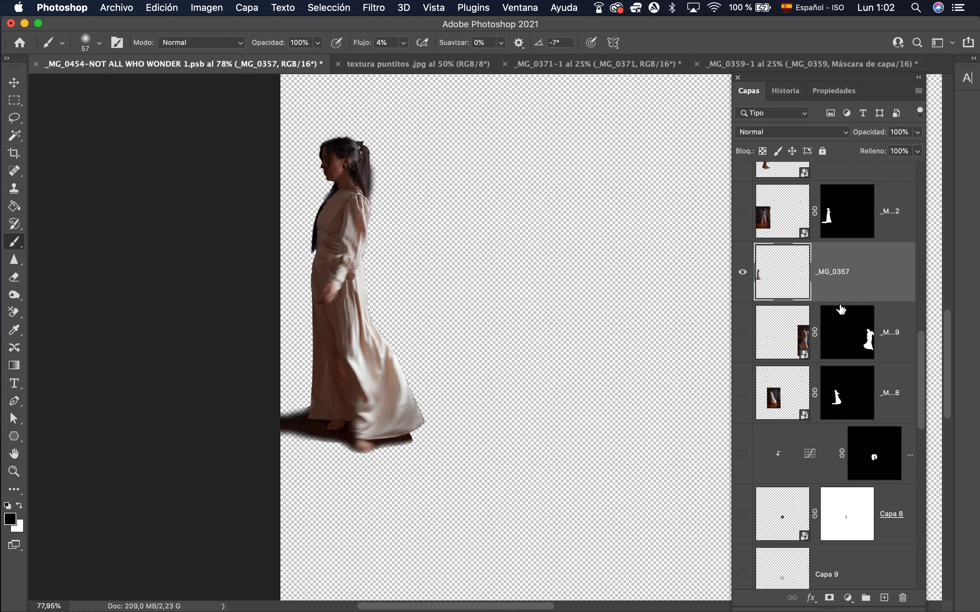
# - Apply a Gaussian Blur smart filter to the _MG_0357 layer and show the other layers again
pyautogui.click(373, 7)
pyautogui.click(643, 279)
pyautogui.moveTo(531, 290); pyautogui.dragTo(547, 290)
pyautogui.click(700, 106)
pyautogui.keyDown('alt'); pyautogui.click(742, 275); pyautogui.keyUp('alt')
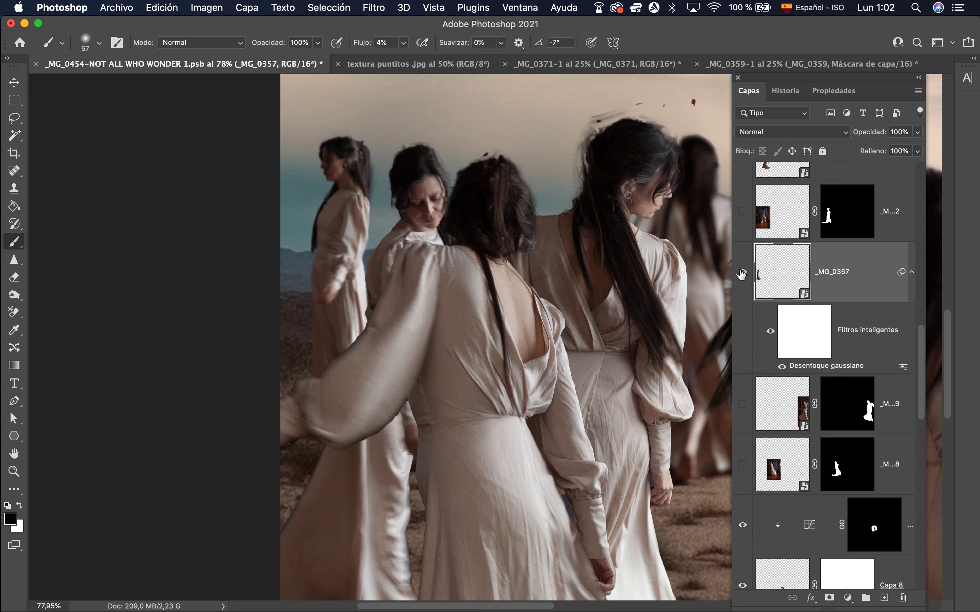
# - Isolate the distant back-turned woman's _MG_0365 layer by hiding all other layers
pyautogui.hscroll(15, 586, 284)
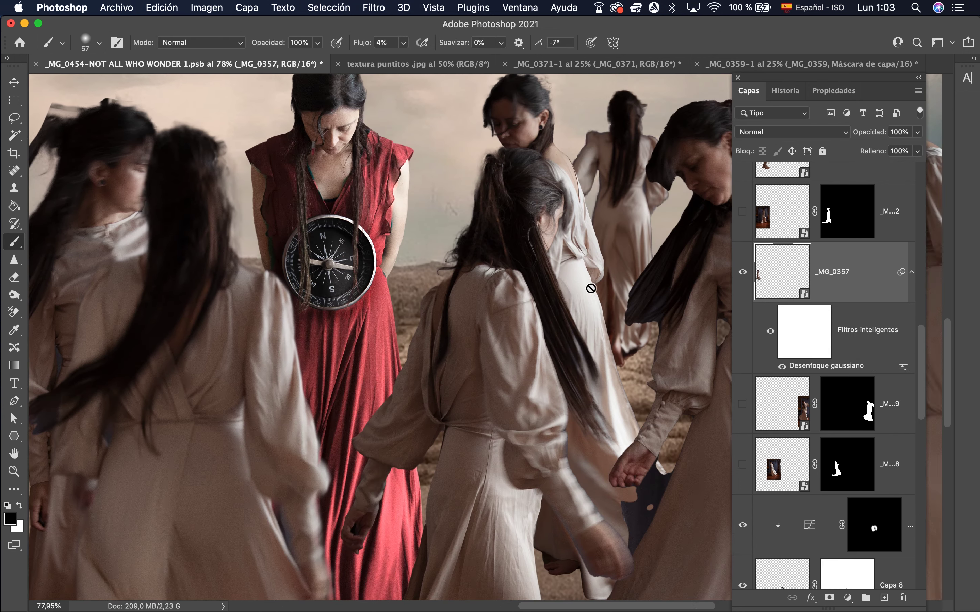
pyautogui.hscroll(5, 591, 288)
pyautogui.scroll(-15, 840, 405)
pyautogui.keyDown('alt'); pyautogui.click(742, 390); pyautogui.keyUp('alt')
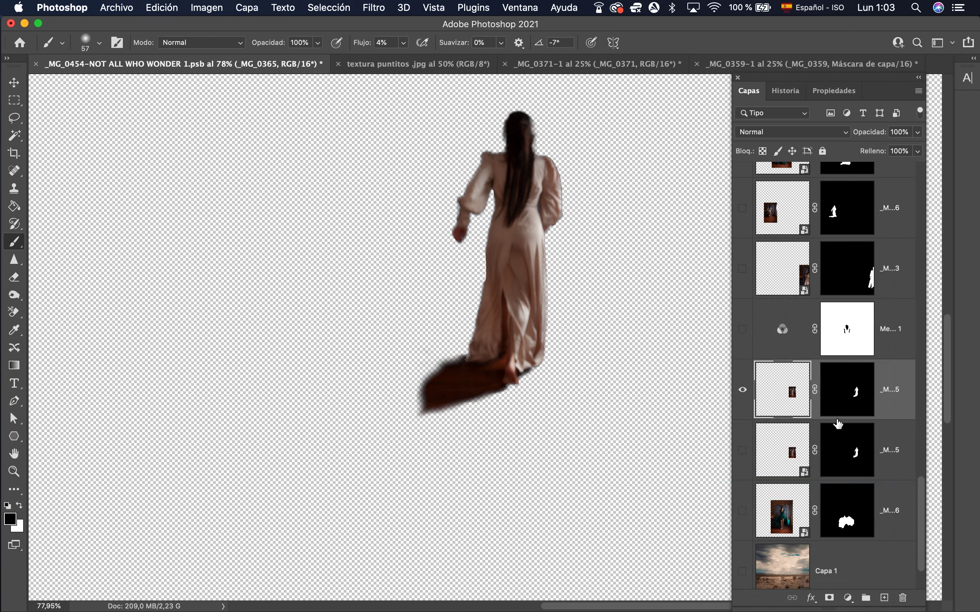
# - Convert the masked _MG_0365 layer into a smart object that incorporates its mask
pyautogui.rightClick(852, 398)
pyautogui.click(850, 387)
pyautogui.rightClick(849, 383)
pyautogui.click(769, 420)
pyautogui.rightClick(859, 389)
pyautogui.click(785, 204)
# - Apply a Gaussian Blur smart filter to the _MG_0365 layer and show the other layers again
pyautogui.click(373, 8)
pyautogui.moveTo(405, 189)
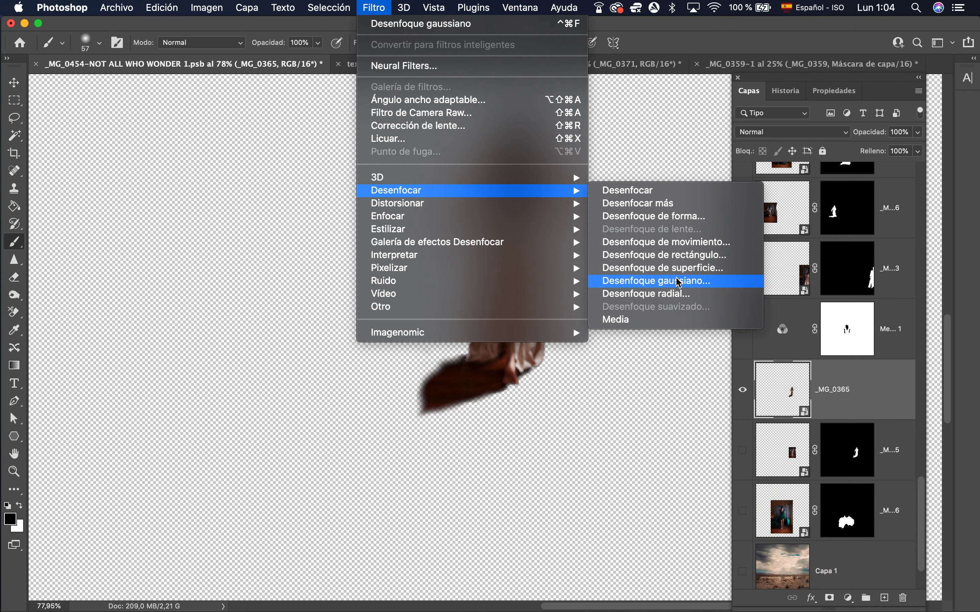
pyautogui.click(656, 280)
pyautogui.press('Return')
pyautogui.keyDown('alt'); pyautogui.click(749, 391); pyautogui.keyUp('alt')
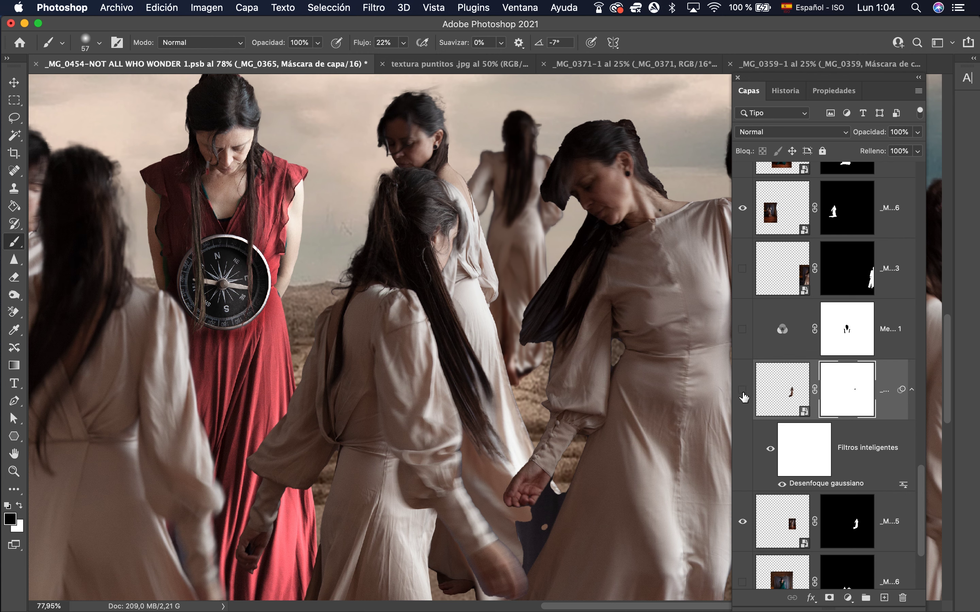
# - Show the blurred _MG_0365 layer, delete its unblurred duplicate below, and select the blurred layer's mask
pyautogui.press('super+0')
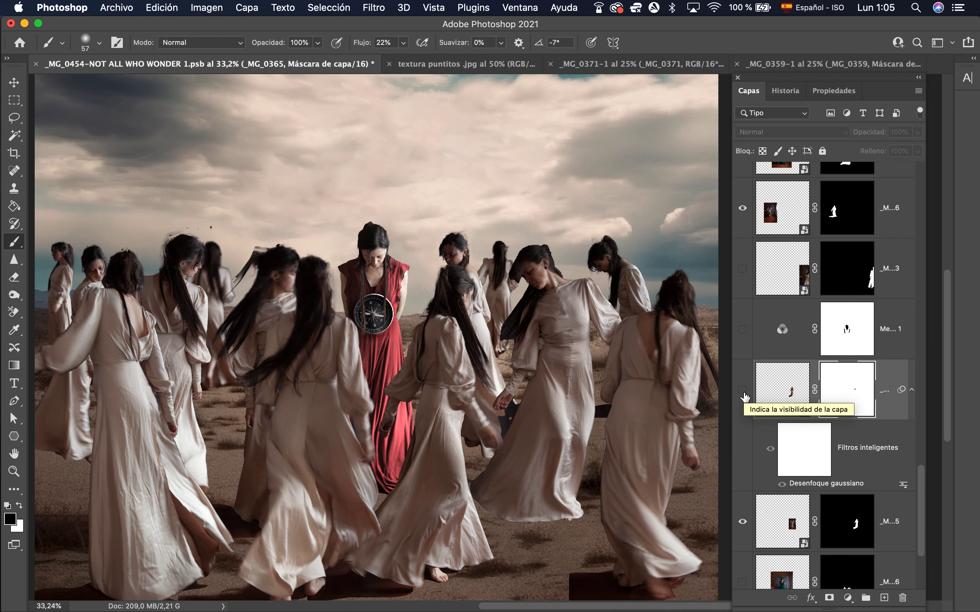
pyautogui.click(743, 392)
pyautogui.press('super+plus')
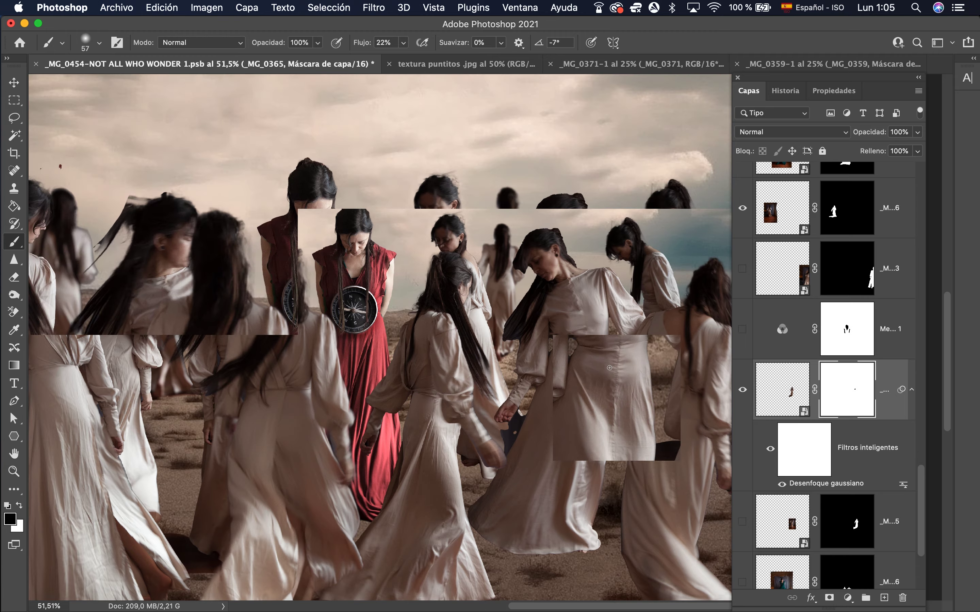
pyautogui.click(895, 538)
pyautogui.press('Delete')
pyautogui.click(848, 389)
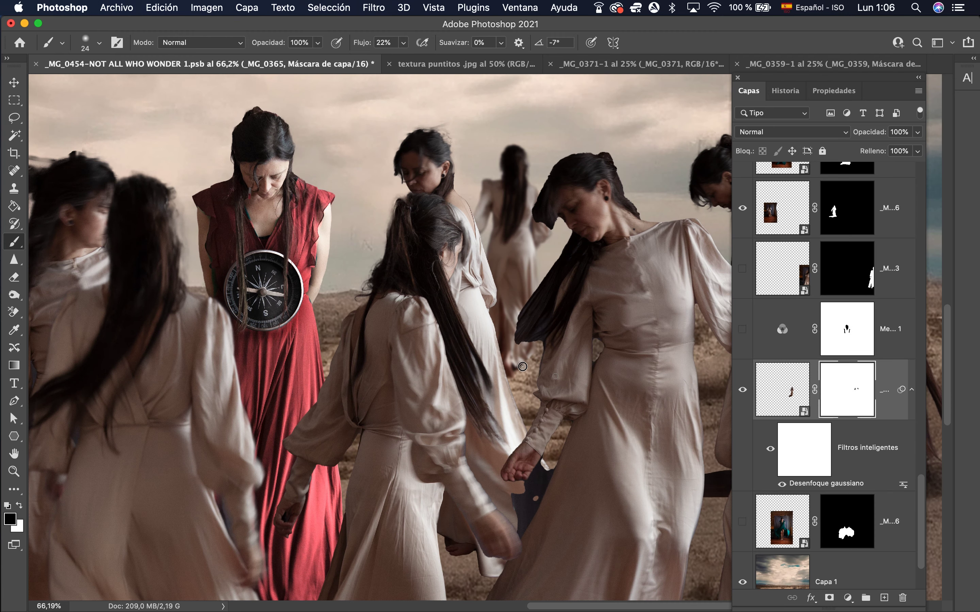
# - Brighten the blurred _MG_0365 woman with a clipped Exposure adjustment of about +0.72
pyautogui.click(848, 598)
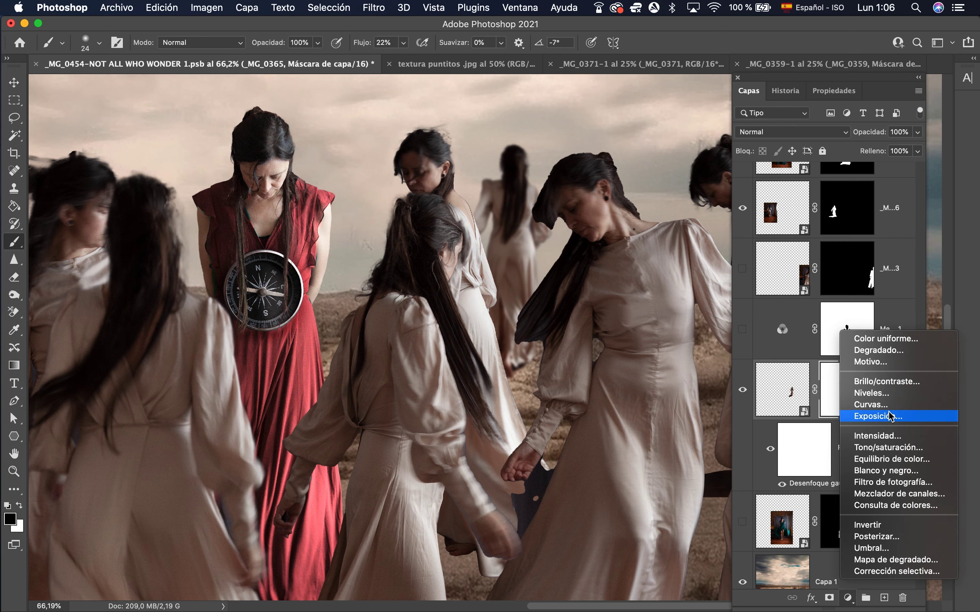
pyautogui.click(857, 414)
pyautogui.moveTo(827, 169); pyautogui.dragTo(838, 174)
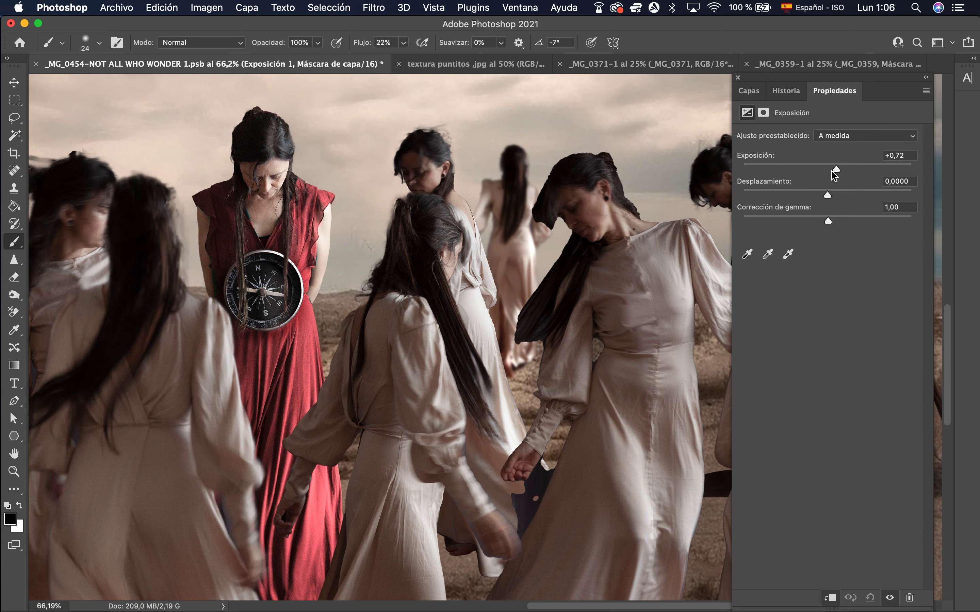
pyautogui.click(737, 77)
pyautogui.scroll(-8, 675, 280)
pyautogui.click(520, 7)
pyautogui.click(566, 170)
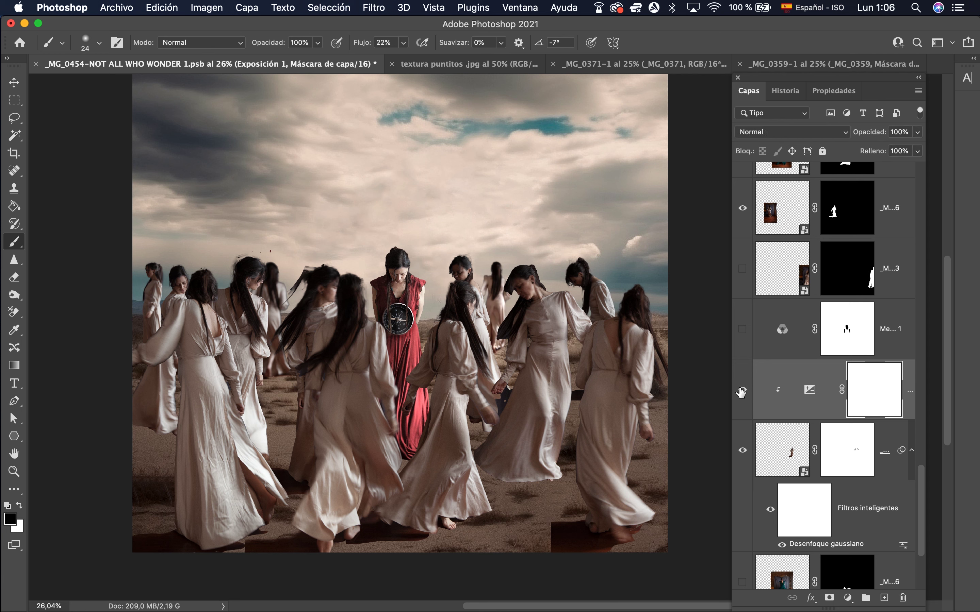
# - Paint on the _MG_0363 layer mask with a 134 px brush to blend the floor patch around the far-right woman's feet
pyautogui.press('v')
pyautogui.click(615, 405)
pyautogui.click(17, 242)
pyautogui.moveTo(504, 446); pyautogui.dragTo(535, 444)
pyautogui.moveTo(540, 530)
pyautogui.mouseDown()
pyautogui.moveTo(616, 562)
pyautogui.moveTo(554, 514)
pyautogui.moveTo(648, 540)
pyautogui.mouseUp()
pyautogui.moveTo(614, 526); pyautogui.dragTo(595, 529)
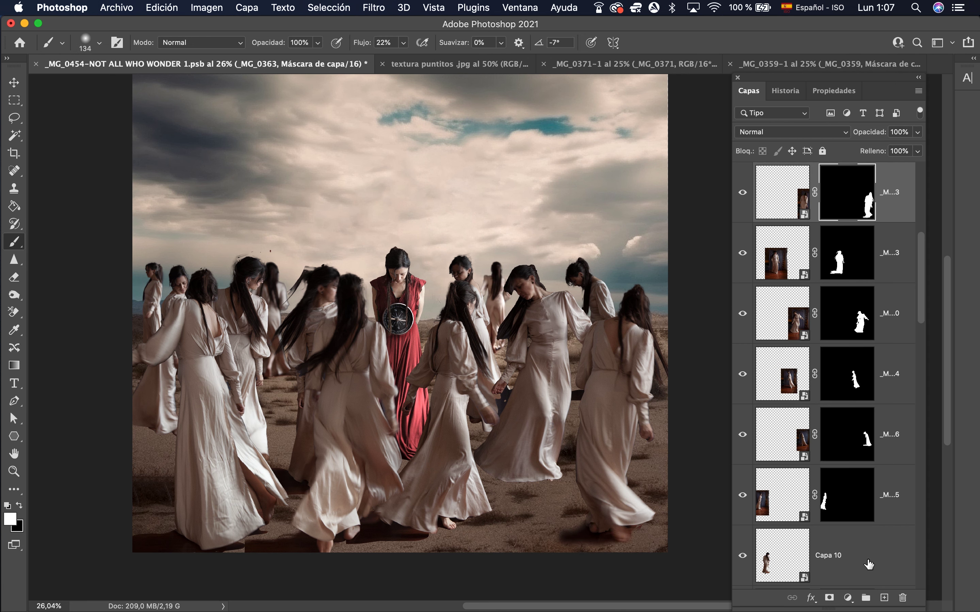
# - Add an Exposure adjustment layer for the desert background with the exposure at about -0.99
pyautogui.click(848, 598)
pyautogui.click(853, 418)
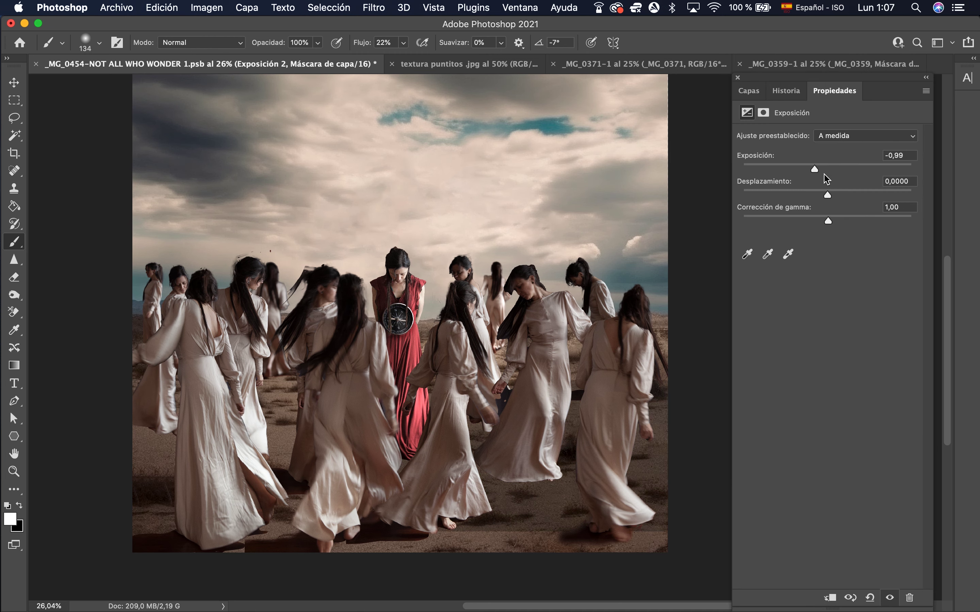
pyautogui.press('super+0')
pyautogui.click(749, 90)
# - Add a Curves adjustment for the background and shape its tones with a single midtone point
pyautogui.click(847, 597)
pyautogui.click(854, 402)
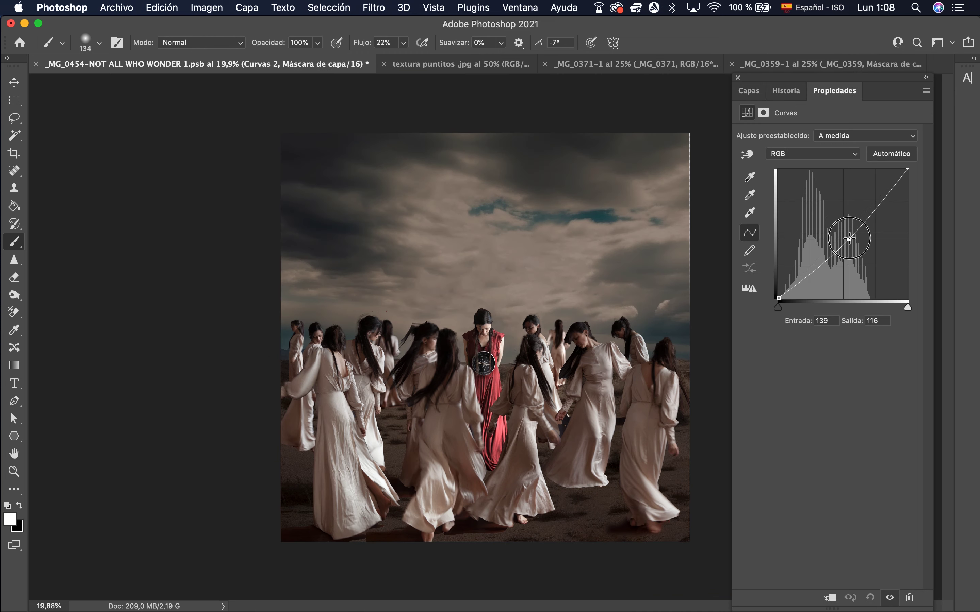
pyautogui.moveTo(848, 237); pyautogui.dragTo(842, 228)
pyautogui.click(749, 91)
# - Add a Brightness/Contrast adjustment for the background with brightness at about 30
pyautogui.click(848, 597)
pyautogui.click(857, 379)
pyautogui.moveTo(828, 174)
pyautogui.mouseDown()
pyautogui.moveTo(867, 179)
pyautogui.moveTo(846, 178)
pyautogui.mouseUp()
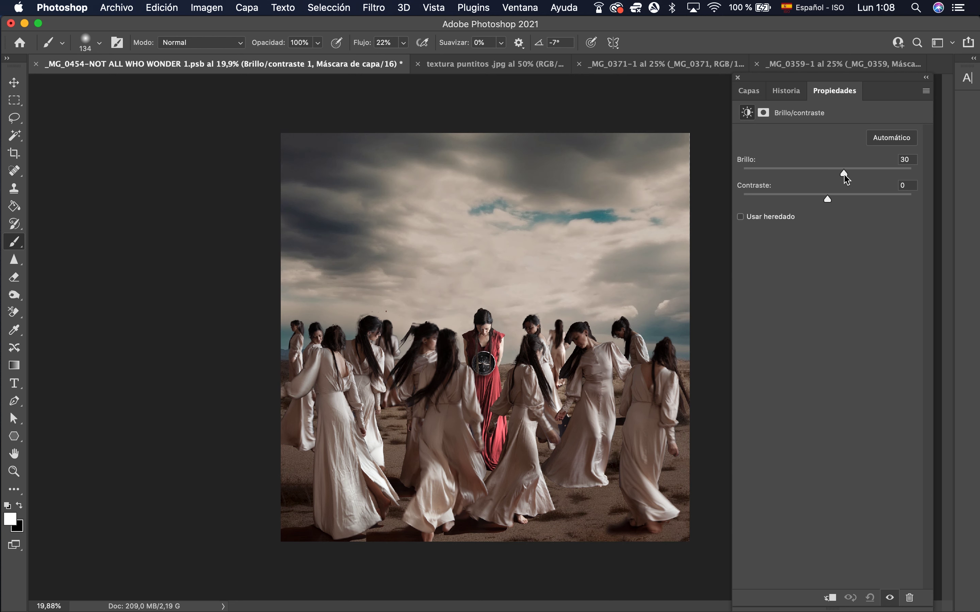
pyautogui.click(750, 93)
# - Create a new layer directly beneath the far-right woman's _MG_0363 layer for painting her floor shadow
pyautogui.press('v')
pyautogui.click(652, 422)
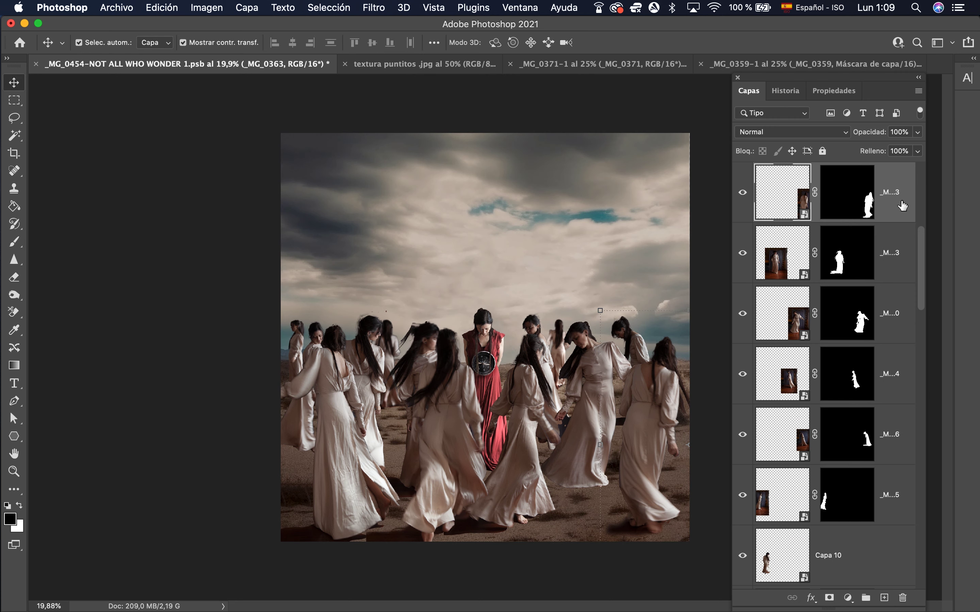
pyautogui.keyDown('super'); pyautogui.click(884, 598); pyautogui.keyUp('super')
pyautogui.press('b')
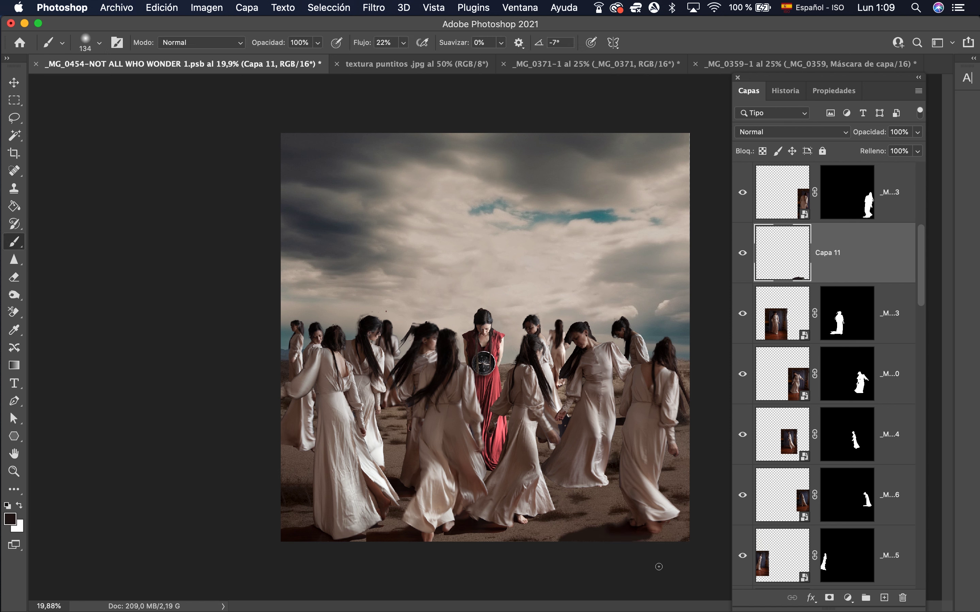
# - Undo the first shadow strokes and repaint the shadow at the far-right woman's feet on Capa 11 with 9% brush flow
pyautogui.press('super+z')
pyautogui.press('super+z')
pyautogui.press('super+z')
pyautogui.moveTo(834, 193); pyautogui.dragTo(834, 267)
pyautogui.click(403, 42)
pyautogui.moveTo(402, 62); pyautogui.dragTo(391, 61)
pyautogui.moveTo(575, 538); pyautogui.dragTo(617, 539)
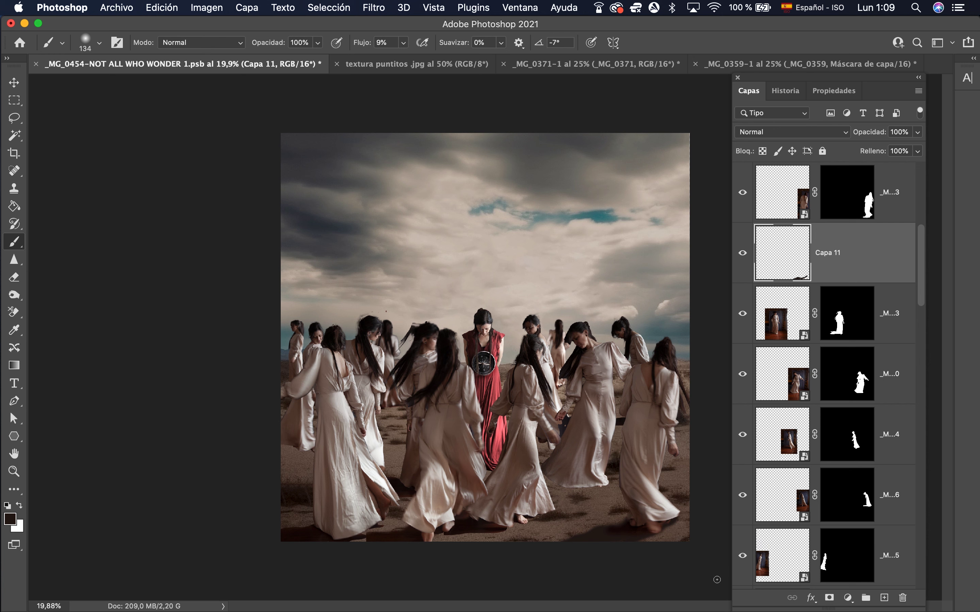
# - Move the distant woman at the left rear slightly right and hide the head-bowed woman second from the left
pyautogui.click(843, 315)
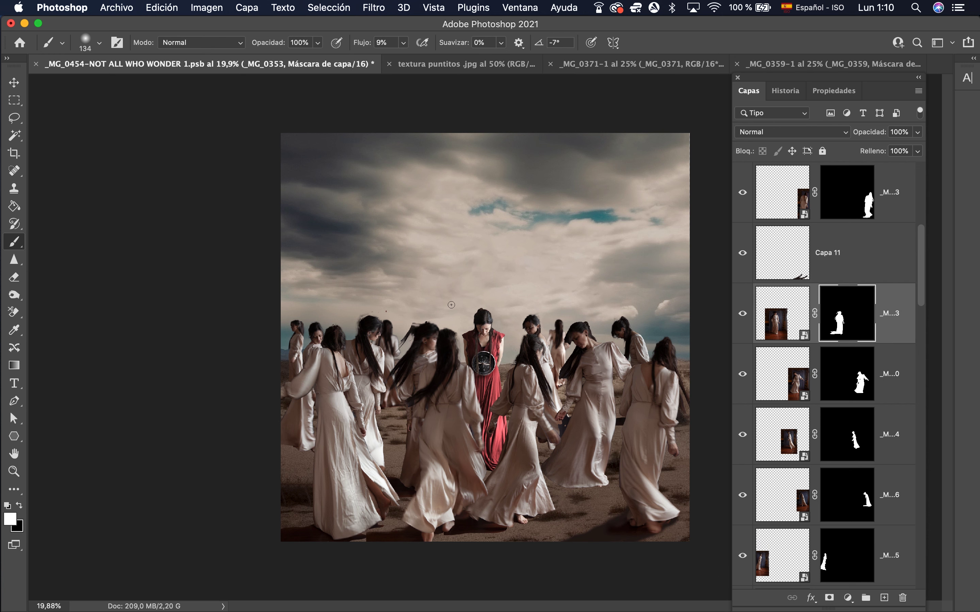
pyautogui.press('v')
pyautogui.moveTo(390, 341); pyautogui.dragTo(398, 341)
pyautogui.click(331, 344)
pyautogui.click(743, 192)
# - Lower the blurred background woman at the far left slightly and hide the Capa 10 woman
pyautogui.moveTo(298, 345); pyautogui.dragTo(300, 357)
pyautogui.moveTo(366, 347); pyautogui.dragTo(360, 355)
pyautogui.moveTo(389, 323); pyautogui.dragTo(387, 338)
pyautogui.press('Return')
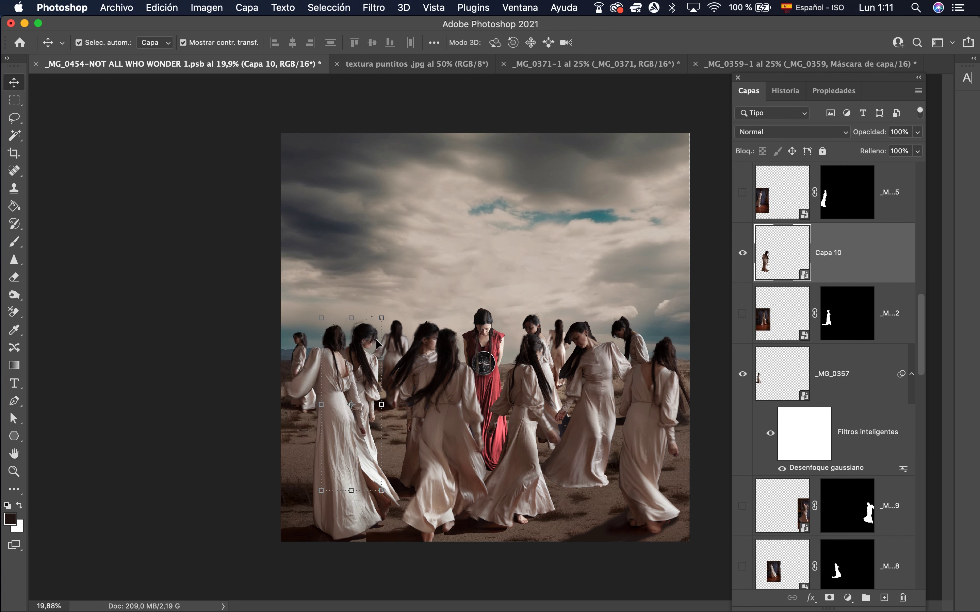
pyautogui.click(401, 344)
pyautogui.click(362, 359)
pyautogui.click(742, 199)
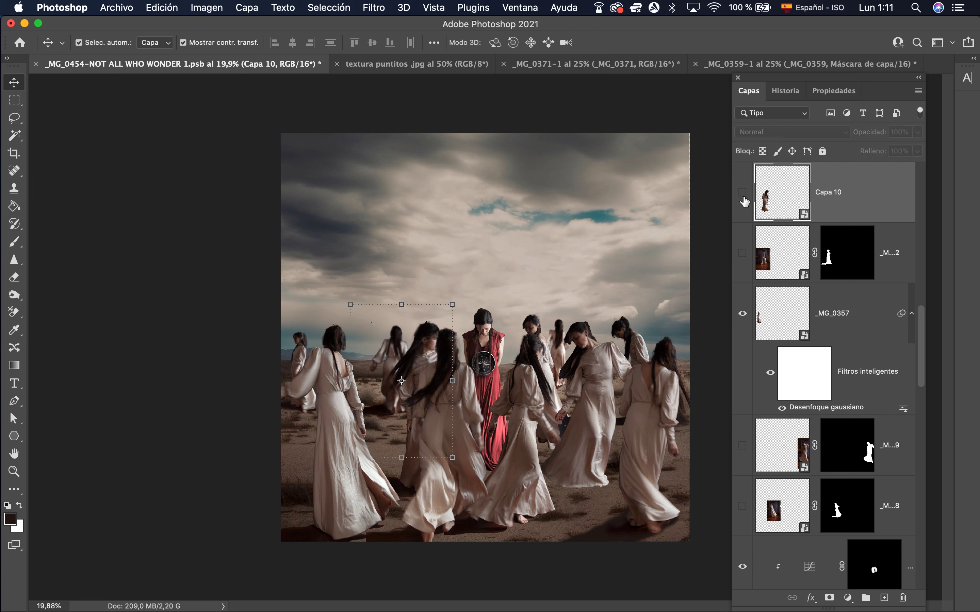
# - Enlarge the distant _MG_0366 woman to 139.44% and place her between the two front women on the left
pyautogui.moveTo(394, 336); pyautogui.dragTo(385, 339)
pyautogui.click(392, 470)
pyautogui.moveTo(392, 470); pyautogui.dragTo(388, 527)
pyautogui.moveTo(407, 466); pyautogui.dragTo(407, 459)
pyautogui.moveTo(423, 344); pyautogui.dragTo(420, 344)
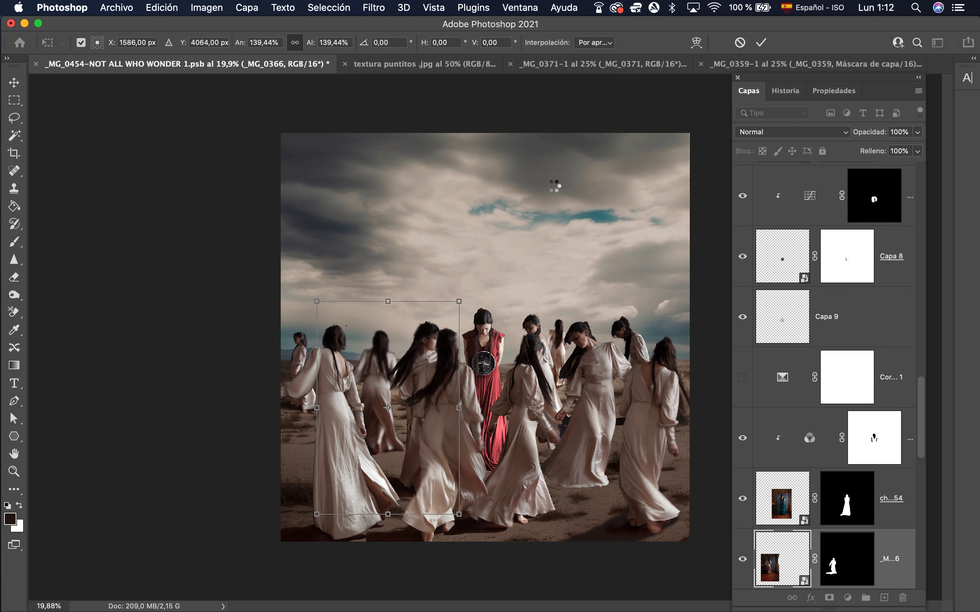
pyautogui.press('Return')
# - Hide the large woman right of centre and the head-bowed one behind her, and shift the front-centre woman left
pyautogui.keyDown('super'); pyautogui.click(585, 377); pyautogui.keyUp('super')
pyautogui.click(743, 192)
pyautogui.keyDown('super'); pyautogui.click(634, 353); pyautogui.keyUp('super')
pyautogui.click(743, 313)
pyautogui.moveTo(549, 424)
pyautogui.mouseDown()
pyautogui.moveTo(624, 426)
pyautogui.moveTo(533, 425)
pyautogui.mouseUp()
# - Hide the woman with blowing hair beside the compass woman and move the front _MG_0368 woman up and left
pyautogui.keyDown('super'); pyautogui.click(421, 352); pyautogui.keyUp('super')
pyautogui.click(742, 375)
pyautogui.moveTo(449, 432); pyautogui.dragTo(441, 419)
pyautogui.moveTo(443, 459); pyautogui.dragTo(433, 448)
# - Spread out the remaining women by nudging the left-rear, front-centre and distant right-rear figures around the compass woman
pyautogui.keyDown('super'); pyautogui.click(380, 374); pyautogui.keyUp('super')
pyautogui.keyDown('super'); pyautogui.click(601, 377); pyautogui.keyUp('super')
pyautogui.moveTo(379, 370); pyautogui.dragTo(379, 367)
pyautogui.click(451, 389)
pyautogui.moveTo(541, 438); pyautogui.dragTo(545, 446)
pyautogui.click(564, 326)
pyautogui.moveTo(565, 326); pyautogui.dragTo(571, 325)
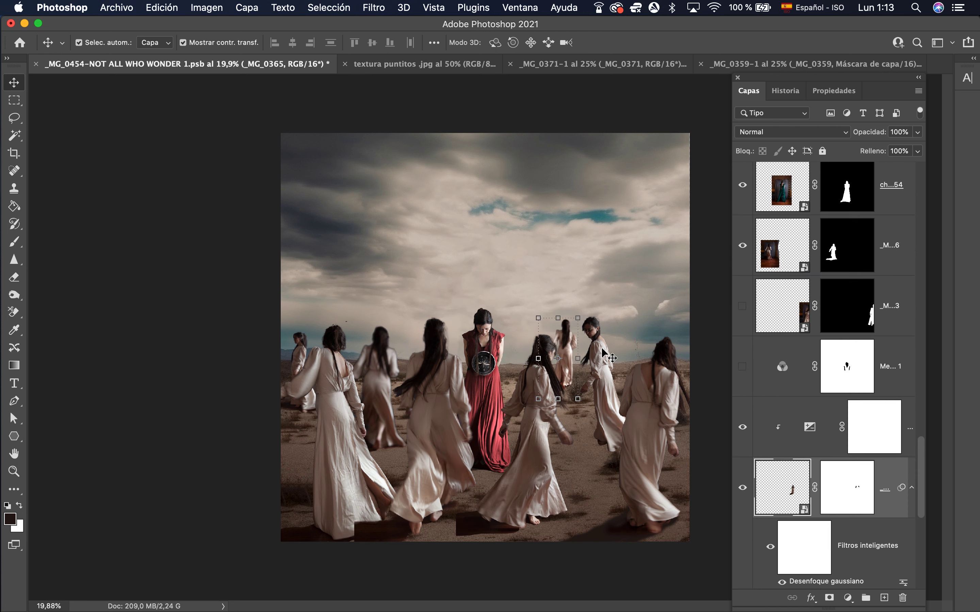
# - Slightly rescale the front woman left of the compass woman, and scale the _MG_0354 woman to 102.85%
pyautogui.click(439, 325)
pyautogui.press('super+t')
pyautogui.moveTo(522, 295); pyautogui.dragTo(545, 311)
pyautogui.press('Return')
pyautogui.click(542, 399)
pyautogui.press('super+t')
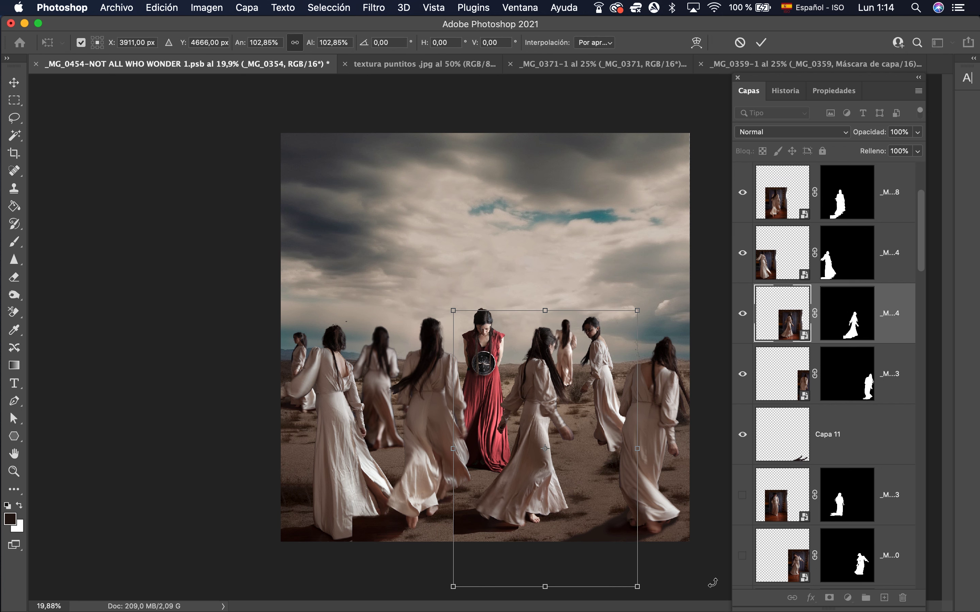
pyautogui.press('Return')
# - Add a new layer directly beneath the front-centre _MG_0354 woman for her floor shadow
pyautogui.click(356, 208)
pyautogui.click(15, 243)
pyautogui.scroll(3, 834, 364)
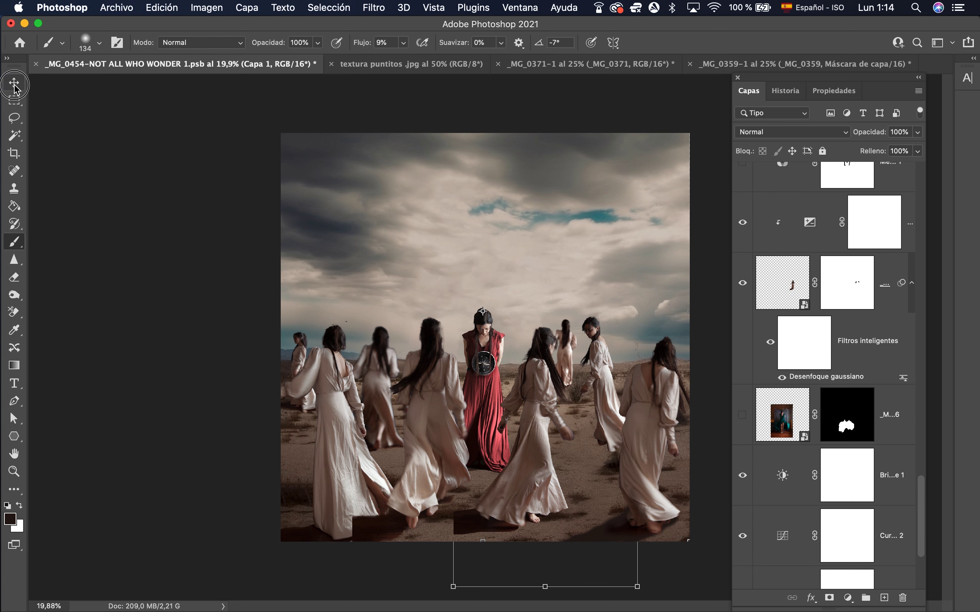
pyautogui.click(14, 83)
pyautogui.click(543, 399)
pyautogui.press('b')
pyautogui.click(884, 598)
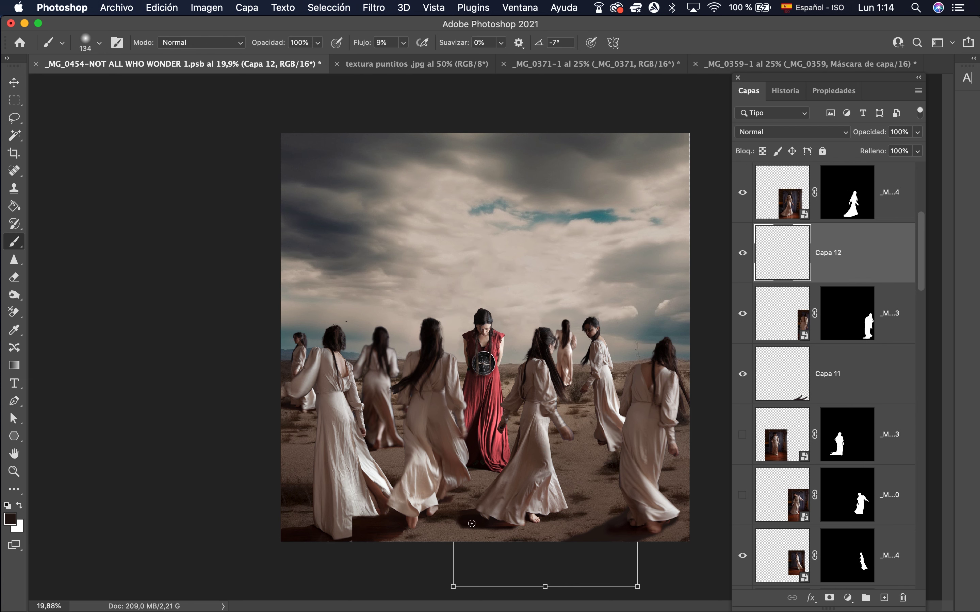
# - Lower the brush flow to 1% and paint a faint shadow beside the front-centre woman's hem on Capa 12
pyautogui.press('super+z')
pyautogui.click(403, 43)
pyautogui.moveTo(404, 59); pyautogui.dragTo(397, 60)
pyautogui.moveTo(452, 524); pyautogui.dragTo(464, 521)
# - Deepen the floor shadows under the far-right woman on Capa 11 and the front-centre woman on Capa 12 with a 366 px brush
pyautogui.keyDown('super'); pyautogui.click(610, 523); pyautogui.keyUp('super')
pyautogui.moveTo(610, 523); pyautogui.dragTo(627, 541)
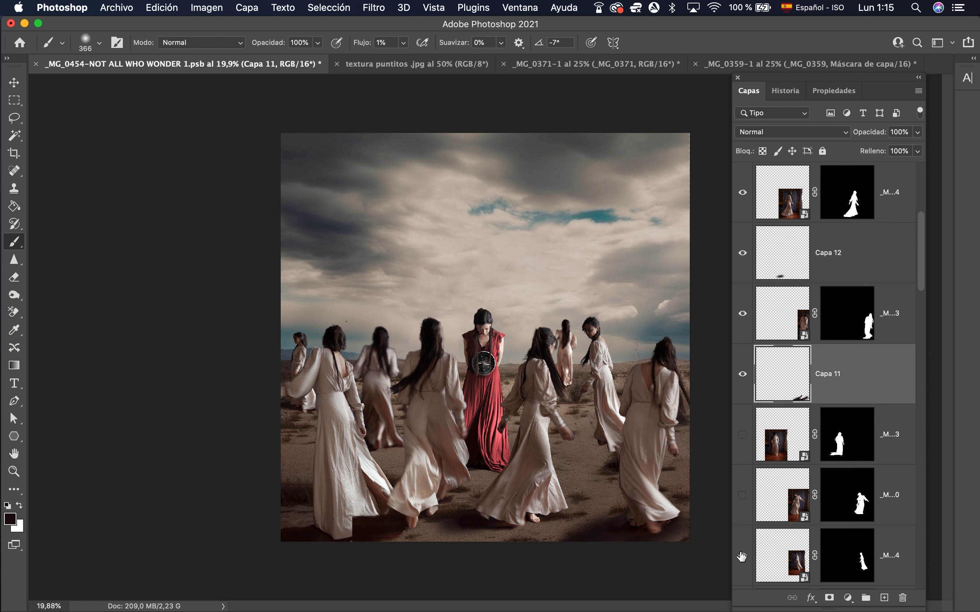
pyautogui.hotkey('alt', ']')
pyautogui.click(526, 520)
# - Paint on the _MG_0368 layer mask to remove the hard-edged floor patch overlapping the front-left woman's dress
pyautogui.click(886, 457)
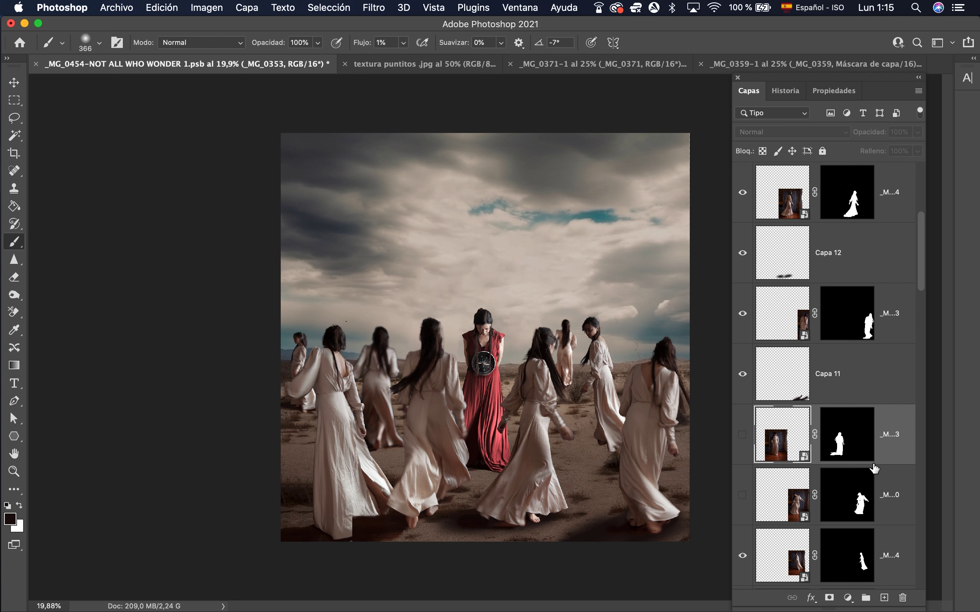
pyautogui.keyDown('super'); pyautogui.click(364, 524); pyautogui.keyUp('super')
pyautogui.click(841, 203)
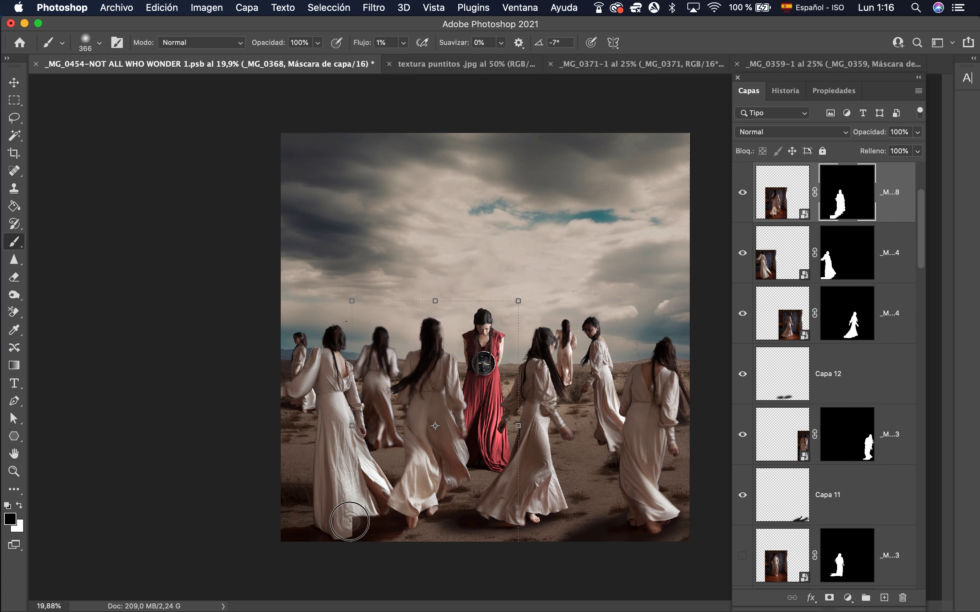
pyautogui.moveTo(350, 521); pyautogui.dragTo(374, 508)
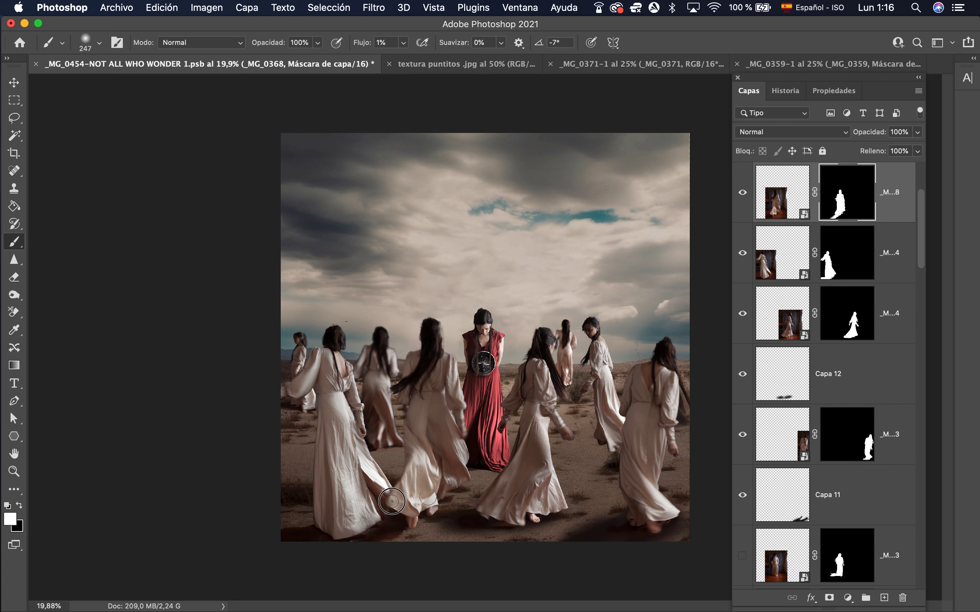
# - Add a new layer beneath the _MG_0368 woman and paint a soft shadow around her feet with a 247 px brush
pyautogui.click(889, 259)
pyautogui.click(884, 597)
pyautogui.moveTo(412, 533)
pyautogui.mouseDown()
pyautogui.moveTo(389, 539)
pyautogui.moveTo(463, 503)
pyautogui.mouseUp()
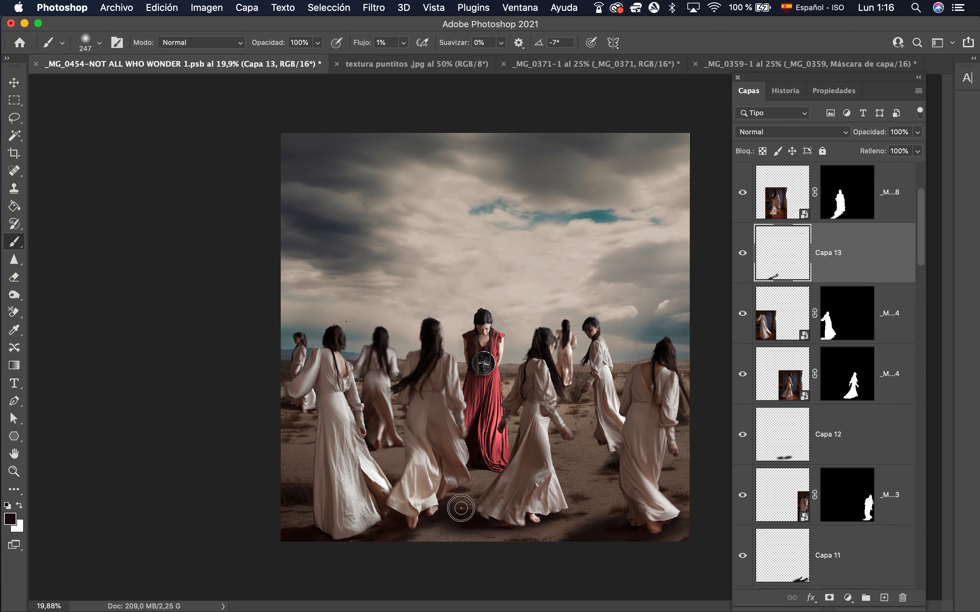
pyautogui.hotkey('alt', ']')
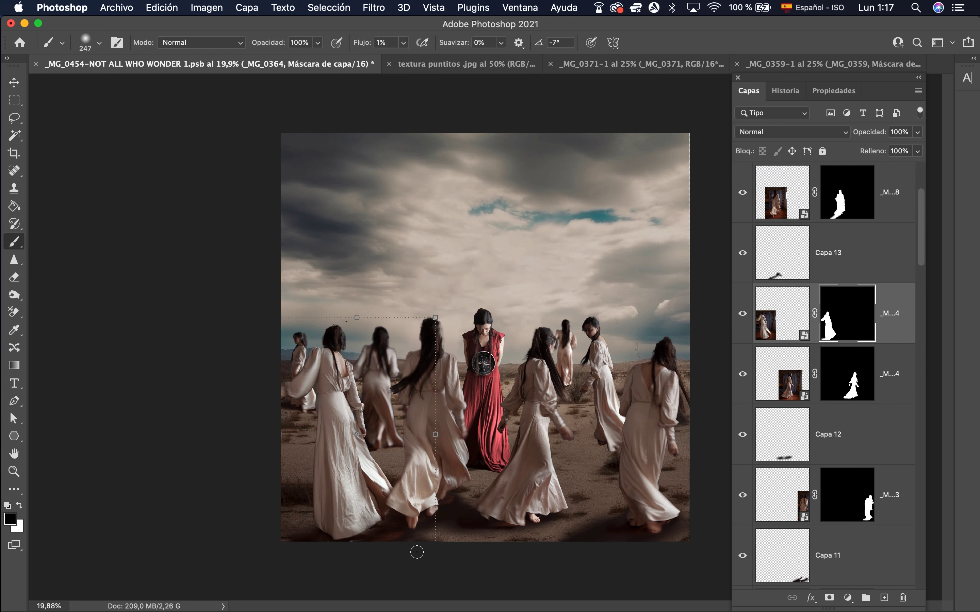
# - Add a new layer beneath the front-left _MG_0364 woman and paint a dark shadow along the hem of her dress
pyautogui.click(884, 334)
pyautogui.click(884, 598)
pyautogui.moveTo(877, 317); pyautogui.dragTo(877, 401)
pyautogui.moveTo(381, 529); pyautogui.dragTo(359, 540)
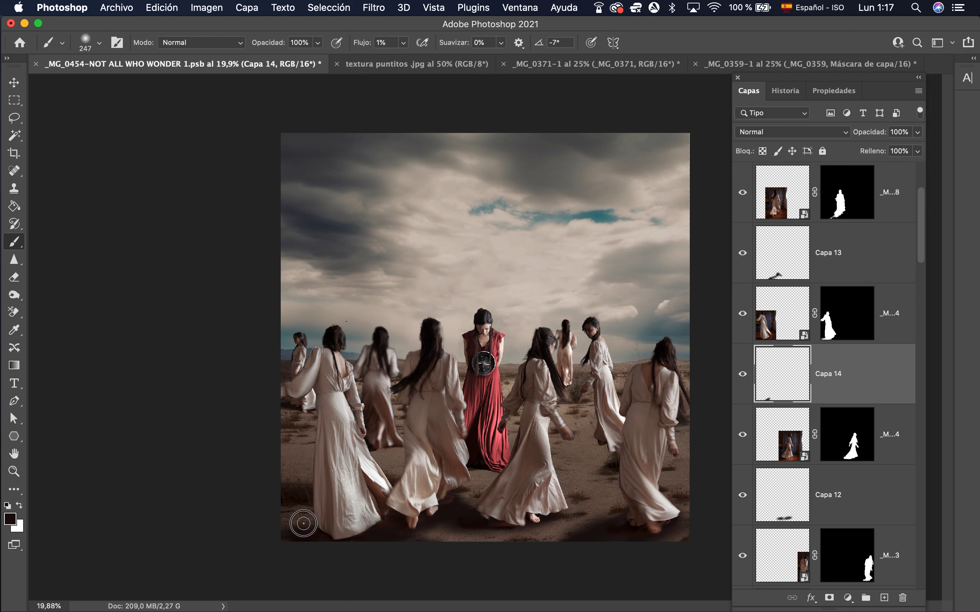
# - Add a new layer directly beneath the compass woman's layer and paint a soft floor shadow at her hem
pyautogui.hotkey('alt', '[')
pyautogui.hotkey('alt', '[')
pyautogui.scroll(-20, 861, 505)
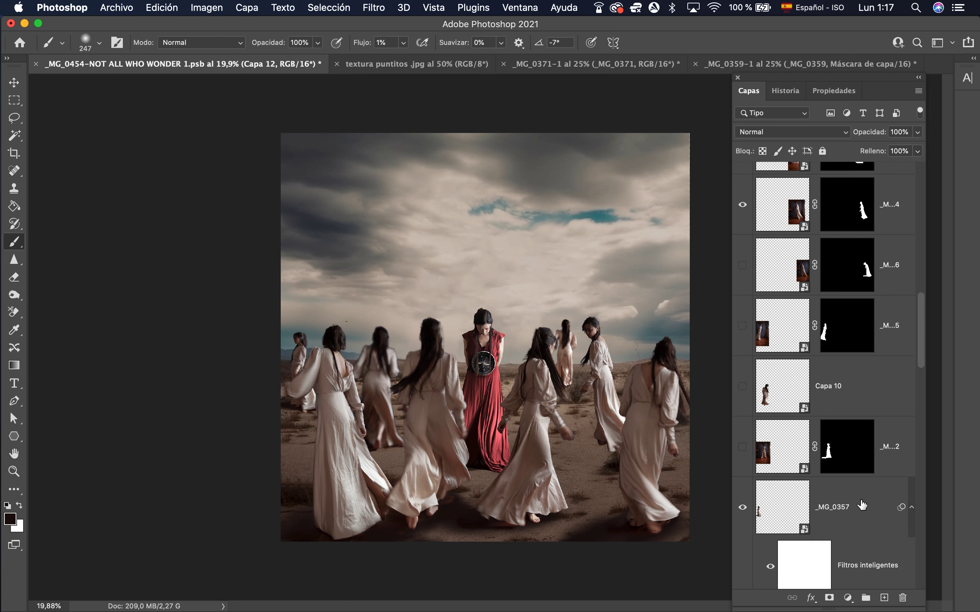
pyautogui.click(885, 466)
pyautogui.click(885, 599)
pyautogui.press('super+z')
pyautogui.keyDown('super'); pyautogui.click(885, 598); pyautogui.keyUp('super')
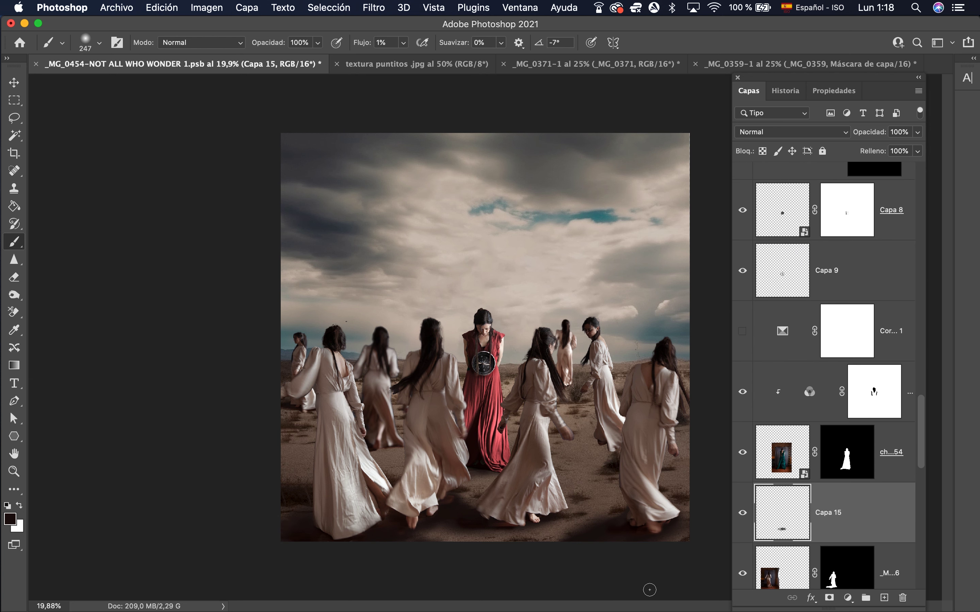
# - Show the Black & White adjustment layer above the whole stack to check the composite's tones
pyautogui.scroll(20, 827, 389)
pyautogui.click(741, 193)
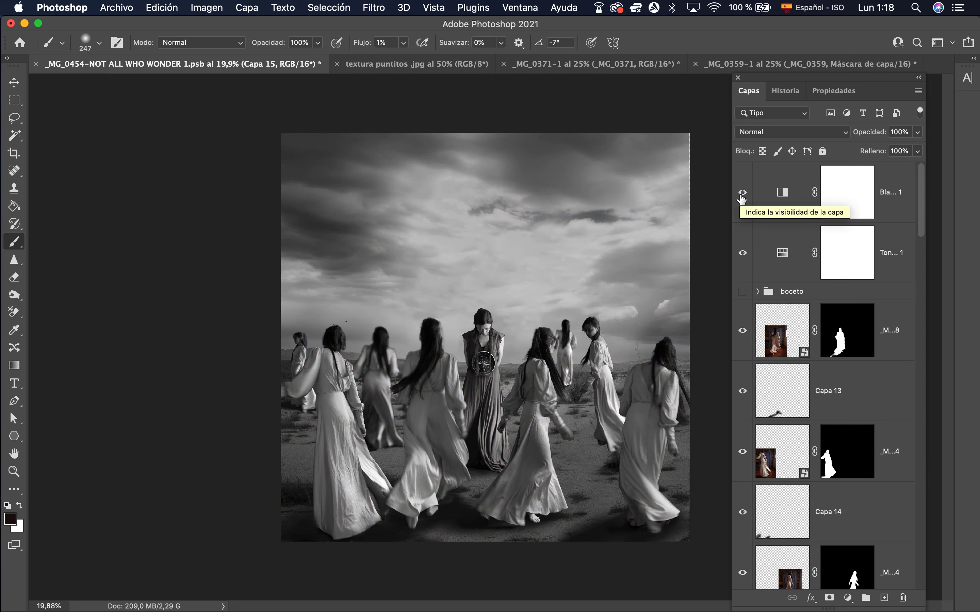
# - Hide the Black & White adjustment layer above the whole stack and select the small distant _MG_0344 woman
pyautogui.click(742, 193)
pyautogui.scroll(-15, 848, 453)
pyautogui.press('v')
pyautogui.hotkey('alt', '[')
pyautogui.hotkey('alt', '[')
pyautogui.hotkey('alt', '[')
pyautogui.hotkey('alt', '[')
pyautogui.hotkey('alt', '[')
pyautogui.hotkey('alt', '[')
pyautogui.hotkey('alt', '[')
pyautogui.hotkey('alt', '[')
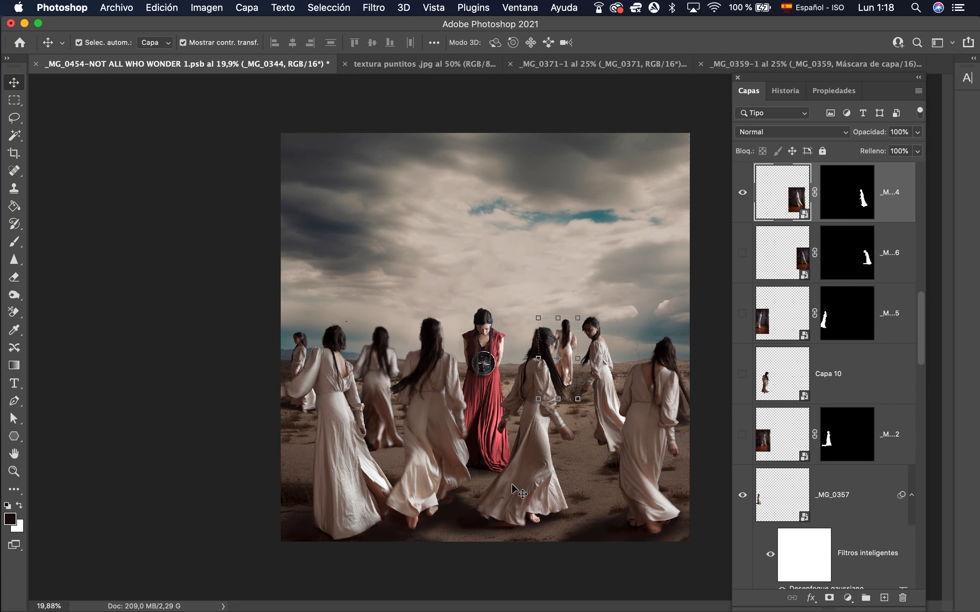
# - Shift the standing woman behind the front-right figure slightly left and enlarge her a little
pyautogui.keyDown('super'); pyautogui.click(603, 353); pyautogui.keyUp('super')
pyautogui.moveTo(604, 353); pyautogui.dragTo(596, 360)
pyautogui.moveTo(650, 309); pyautogui.dragTo(665, 287)
pyautogui.moveTo(637, 339); pyautogui.dragTo(636, 353)
pyautogui.press('Return')
# - Enlarge the front-right _MG_0363 woman to 106.25% and nudge the small distant woman slightly right
pyautogui.keyDown('super'); pyautogui.click(651, 390); pyautogui.keyUp('super')
pyautogui.moveTo(600, 311); pyautogui.dragTo(592, 294)
pyautogui.moveTo(654, 358)
pyautogui.mouseDown()
pyautogui.moveTo(669, 357)
pyautogui.moveTo(659, 369)
pyautogui.mouseUp()
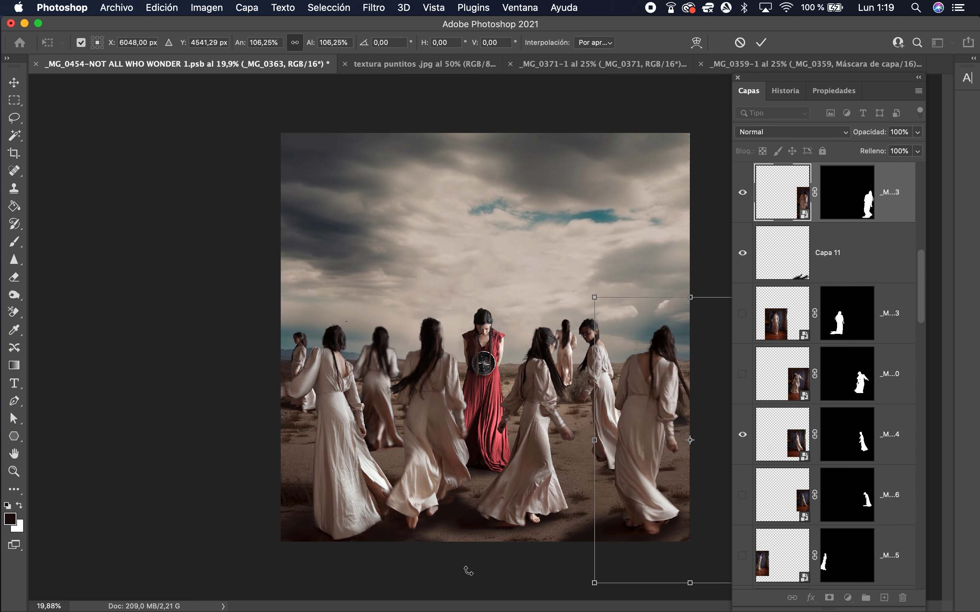
pyautogui.moveTo(568, 342)
pyautogui.mouseDown()
pyautogui.moveTo(639, 343)
pyautogui.moveTo(573, 342)
pyautogui.mouseUp()
pyautogui.click(530, 595)
# - Group the compass woman's layers, from her cut-out up to the clipped Curves adjustment, and name the group "chica con brujula"
pyautogui.scroll(10, 745, 227)
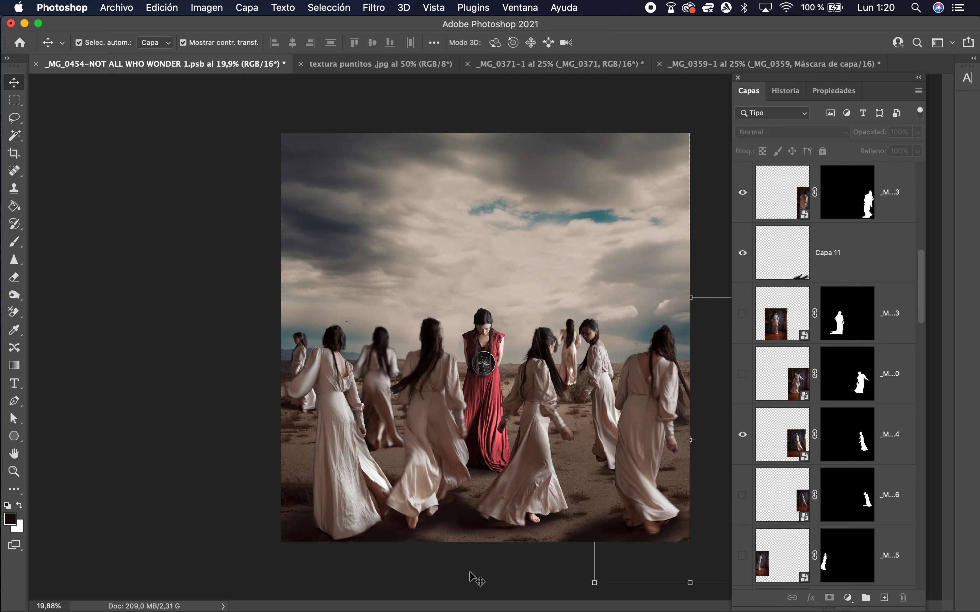
pyautogui.click(381, 363)
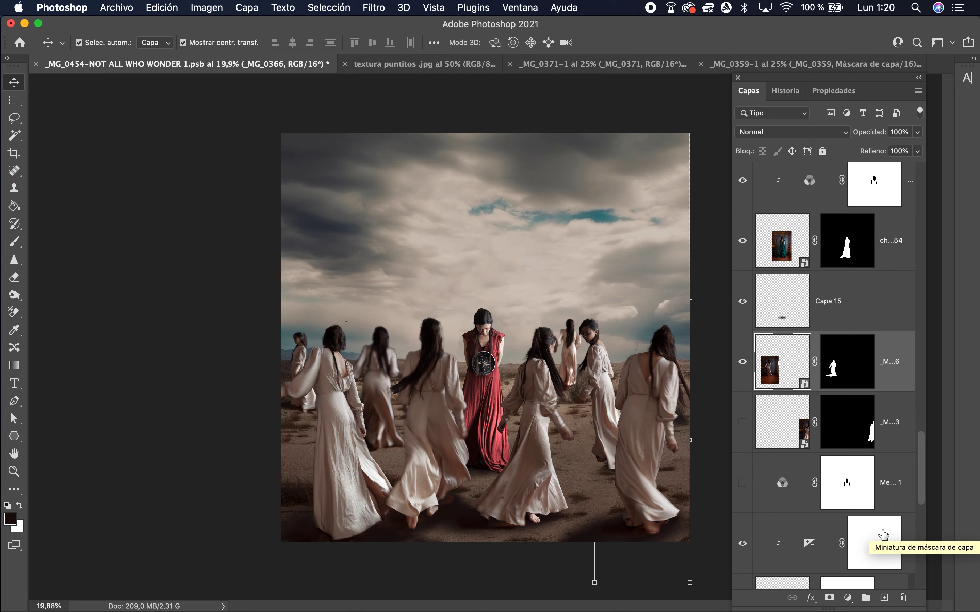
pyautogui.click(902, 266)
pyautogui.scroll(5, 872, 253)
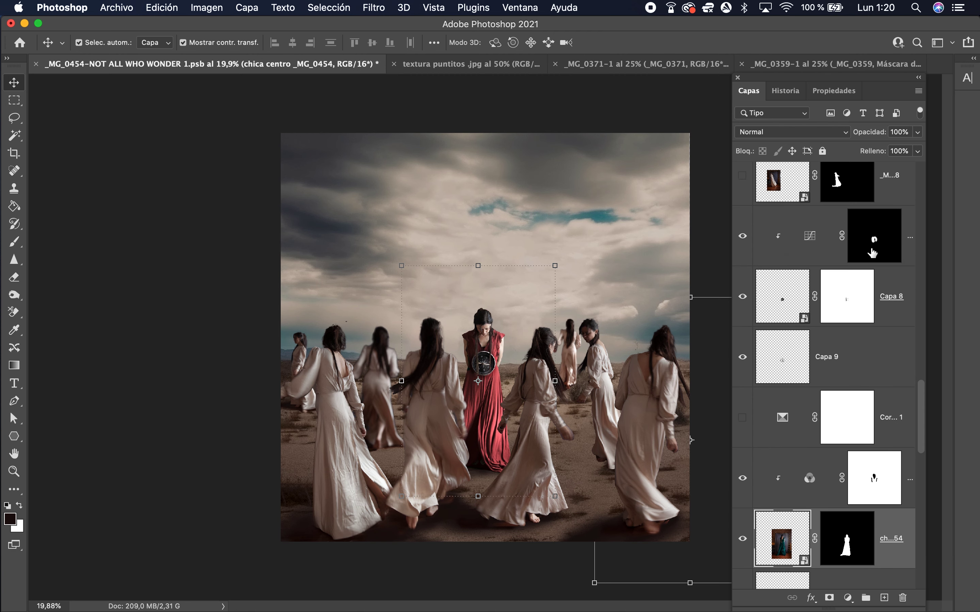
pyautogui.keyDown('shift'); pyautogui.click(910, 252); pyautogui.keyUp('shift')
pyautogui.press('super+g')
pyautogui.doubleClick(796, 215)
pyautogui.write('chica con brujula')
pyautogui.press('Return')
pyautogui.click(759, 214)
# - Examine the compass closely by toggling the visibility of Capa 9 and Capa 8 in the chica con brujula group
pyautogui.click(875, 314)
pyautogui.scroll(2, 537, 406)
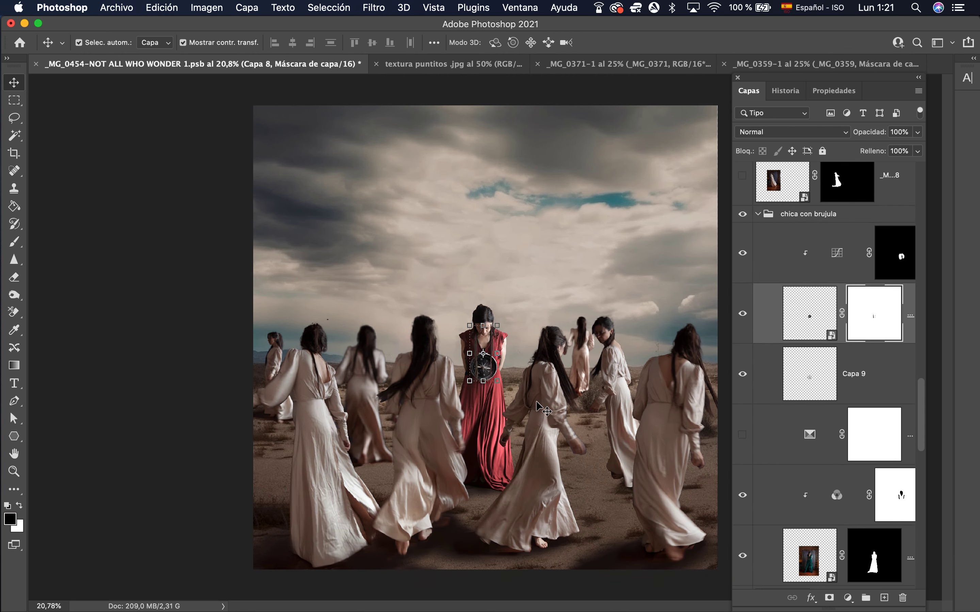
pyautogui.scroll(5, 536, 406)
pyautogui.click(842, 314)
pyautogui.moveTo(539, 348); pyautogui.dragTo(543, 365)
pyautogui.press('Escape')
pyautogui.click(815, 380)
pyautogui.click(743, 374)
pyautogui.click(743, 374)
pyautogui.click(743, 314)
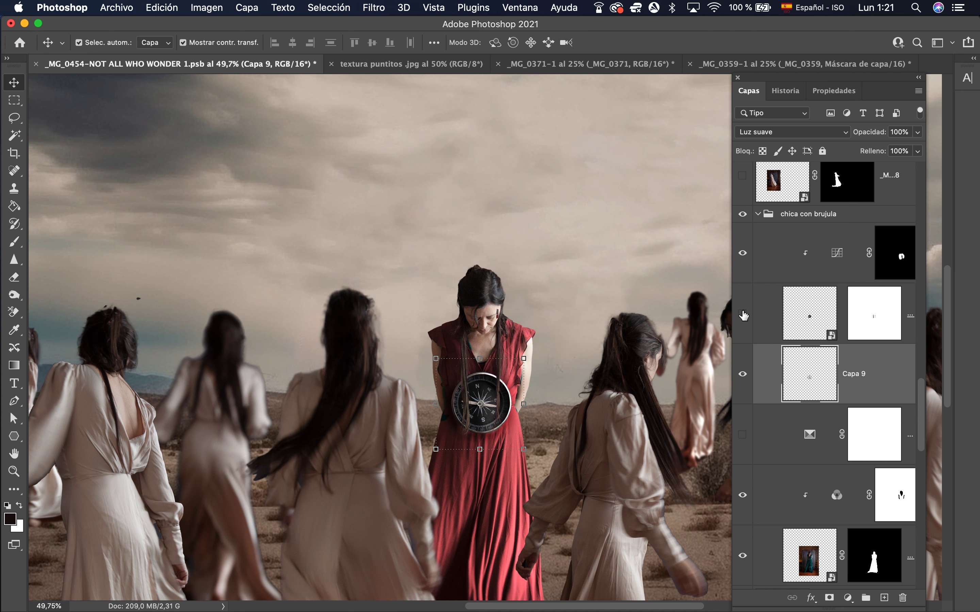
# - Try to rotate the compass on Capa 8 by about -77° around its own centre
pyautogui.click(842, 320)
pyautogui.press('super+t')
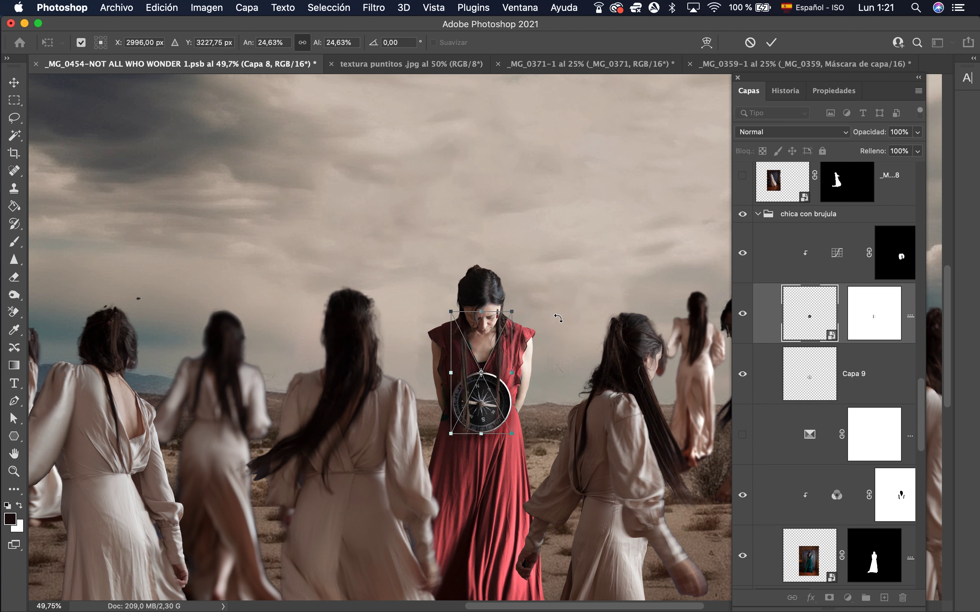
pyautogui.scroll(2, 482, 405)
pyautogui.scroll(6, 481, 405)
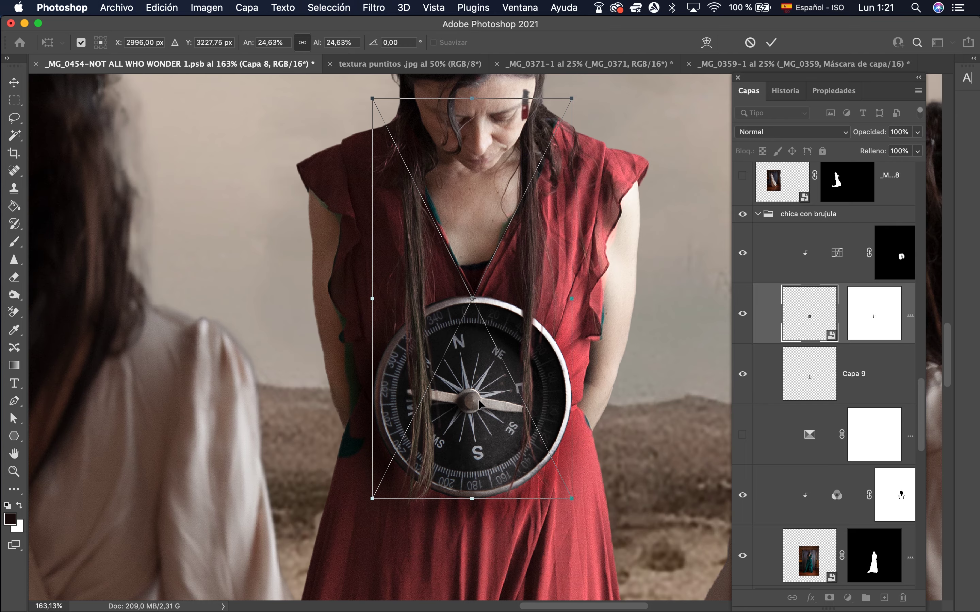
pyautogui.scroll(-2, 480, 404)
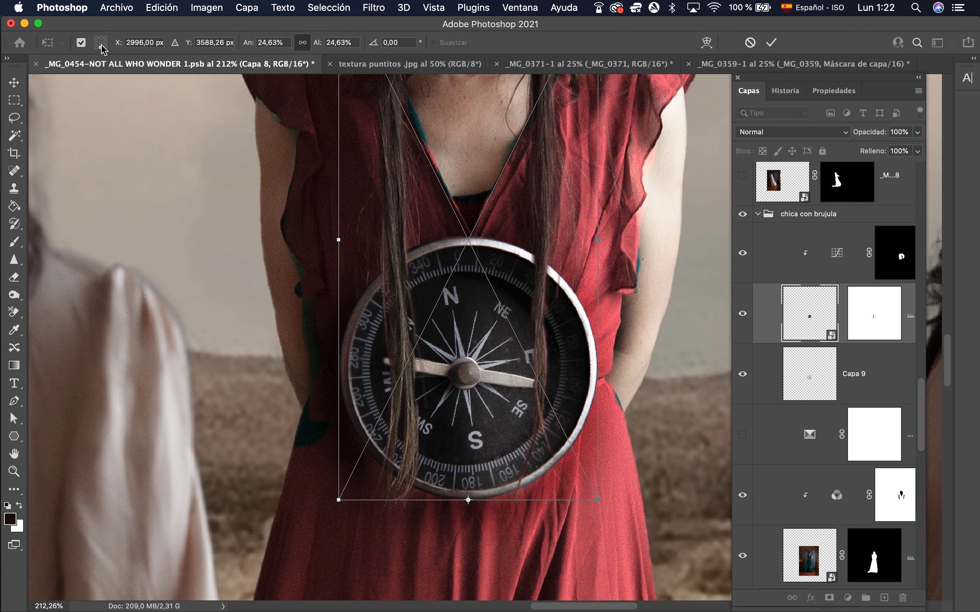
pyautogui.click(81, 42)
pyautogui.click(81, 42)
pyautogui.moveTo(527, 509); pyautogui.dragTo(660, 418)
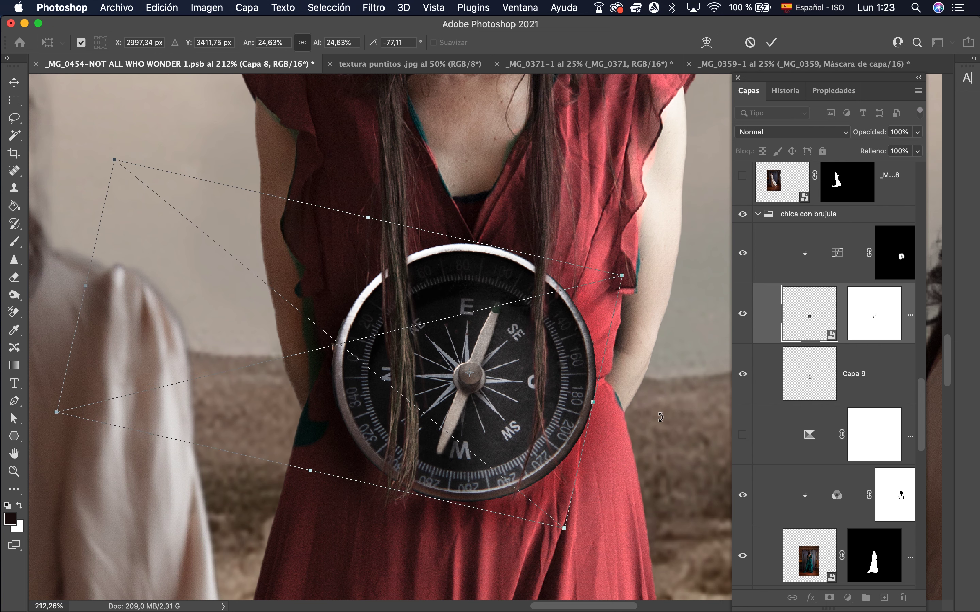
pyautogui.press('super+z')
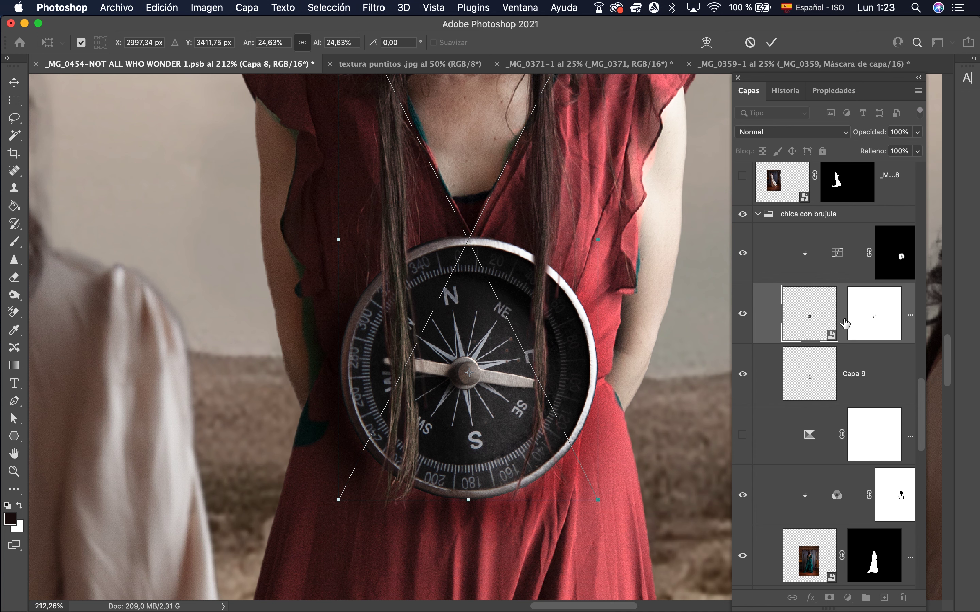
pyautogui.press('Return')
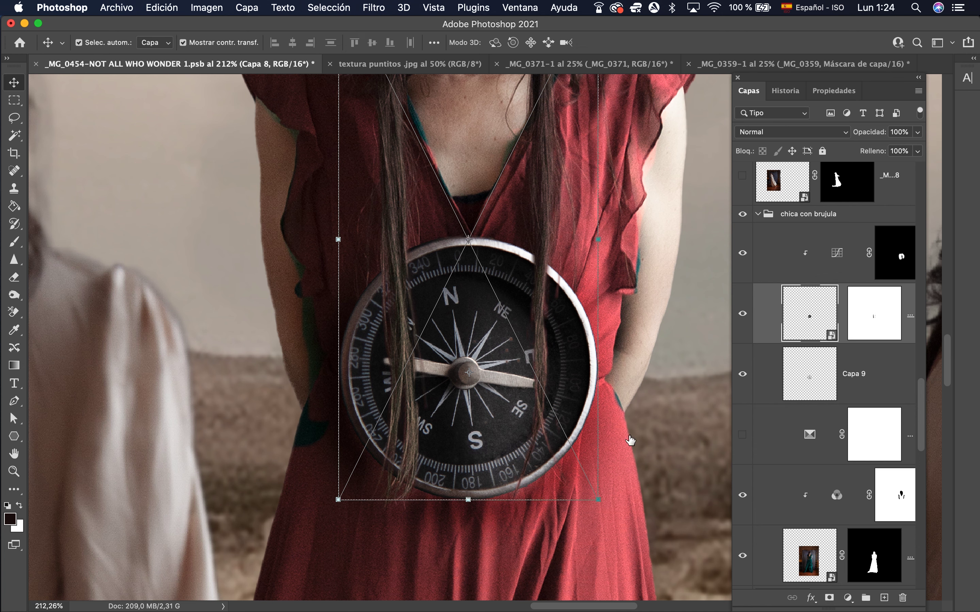
# - Inspect the compass woman's cut-out by toggling her layer's visibility within the group
pyautogui.press('super+0')
pyautogui.click(742, 555)
pyautogui.click(743, 556)
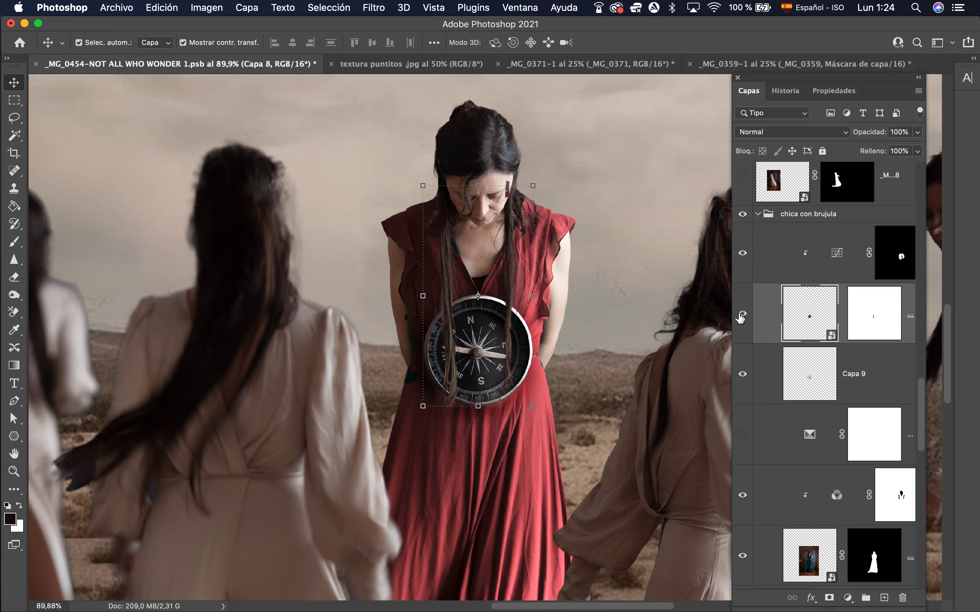
pyautogui.click(742, 555)
pyautogui.click(742, 557)
pyautogui.click(573, 207)
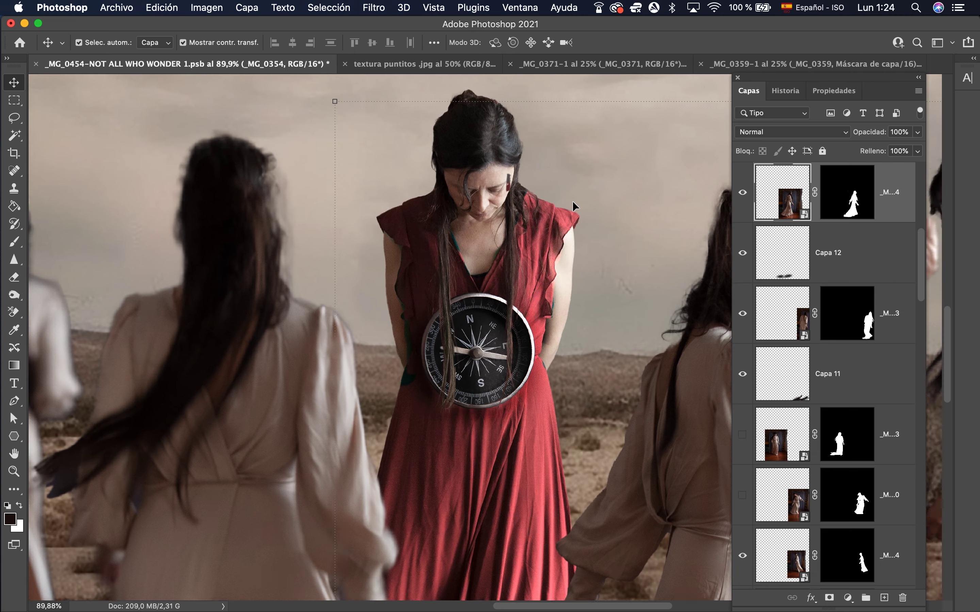
pyautogui.scroll(8, 573, 203)
pyautogui.scroll(-2, 573, 203)
pyautogui.scroll(-10, 845, 383)
# - Select the Channel Mixer mask in the compass woman's group and reduce the brush to 41 px while checking her head
pyautogui.click(894, 320)
pyautogui.click(14, 242)
pyautogui.moveTo(381, 338); pyautogui.dragTo(258, 351)
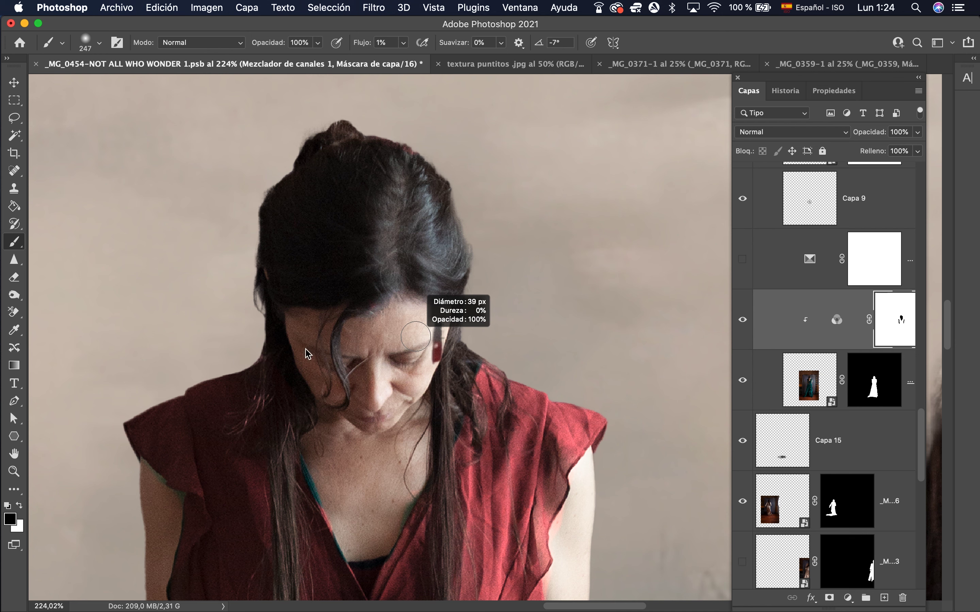
pyautogui.click(742, 380)
pyautogui.click(756, 504)
pyautogui.press('super+z')
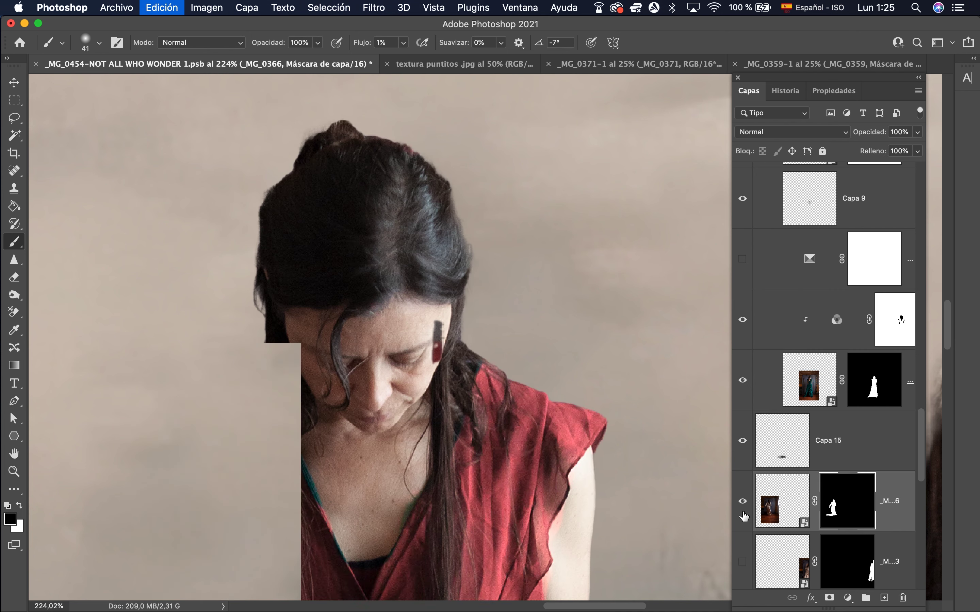
pyautogui.scroll(3, 793, 208)
pyautogui.scroll(-15, 792, 207)
pyautogui.scroll(20, 804, 447)
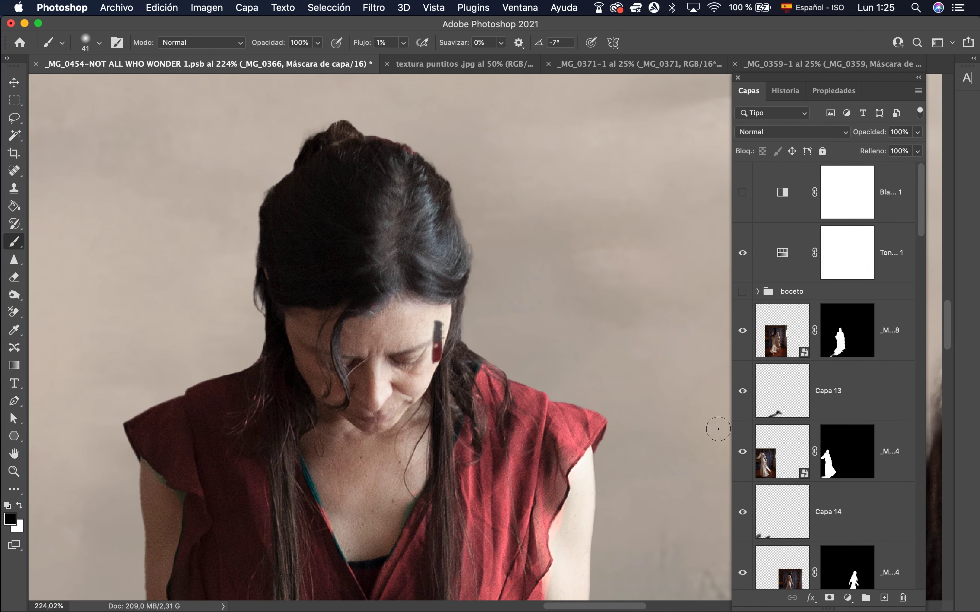
# - Clean the front-left _MG_0364 woman's mask below her raised sleeve and beside her waist, using a small, harder brush
pyautogui.scroll(-8, 499, 425)
pyautogui.hscroll(-9, 499, 425)
pyautogui.scroll(-6, 499, 425)
pyautogui.hscroll(-5, 499, 425)
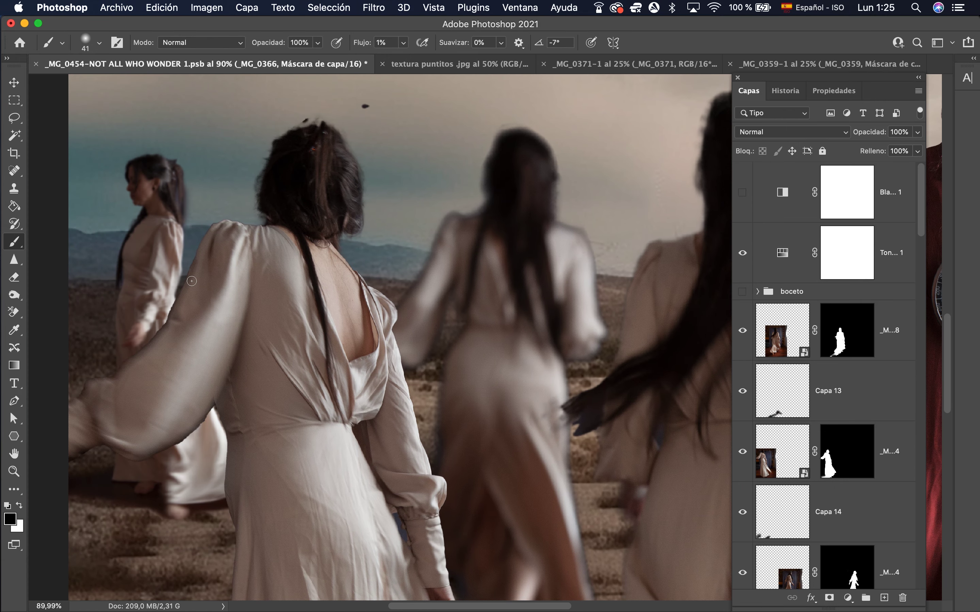
pyautogui.hscroll(-2, 294, 313)
pyautogui.press('v')
pyautogui.click(260, 328)
pyautogui.click(847, 468)
pyautogui.press('b')
pyautogui.click(100, 43)
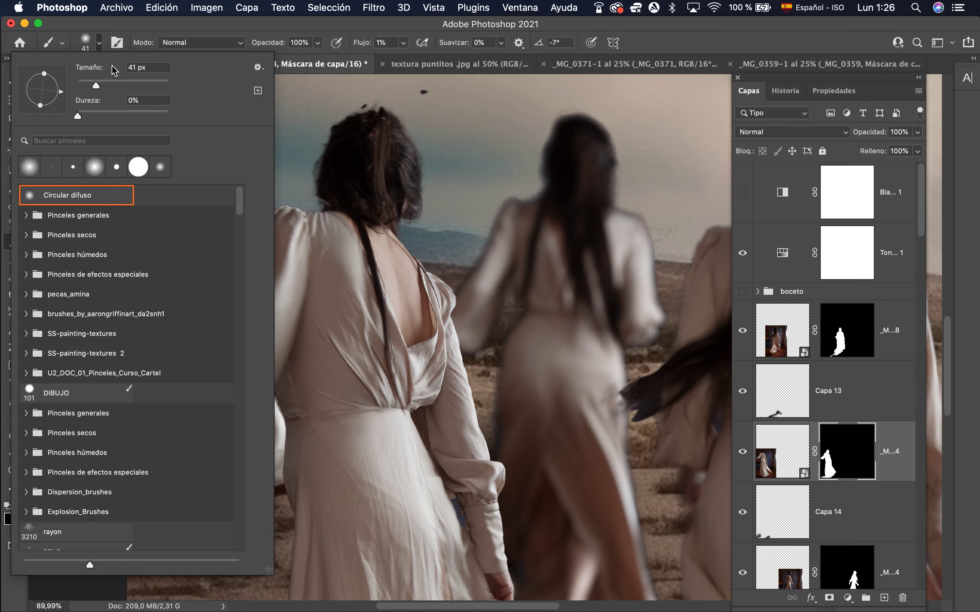
pyautogui.press('Return')
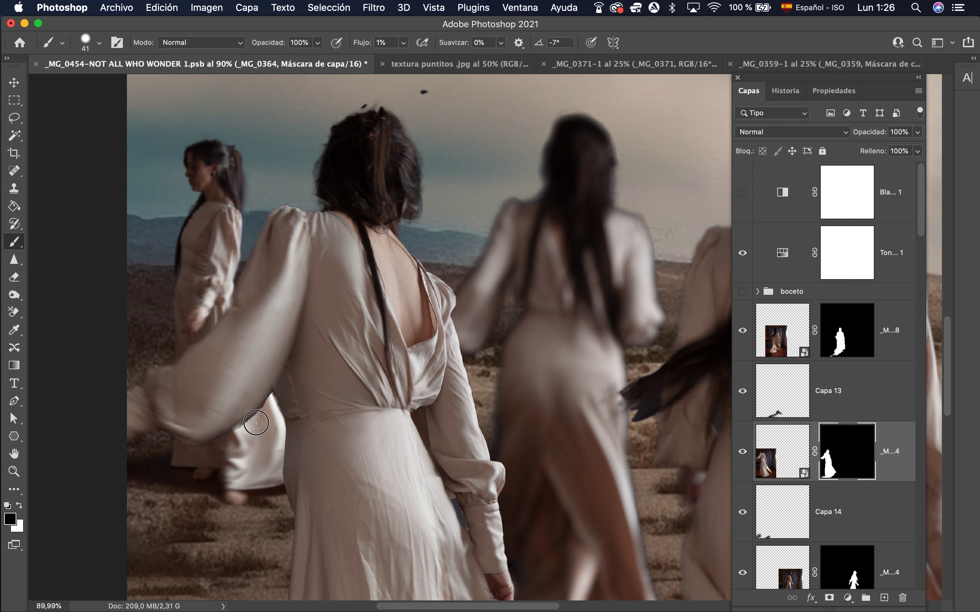
pyautogui.moveTo(249, 442)
pyautogui.mouseDown()
pyautogui.moveTo(263, 405)
pyautogui.moveTo(281, 487)
pyautogui.mouseUp()
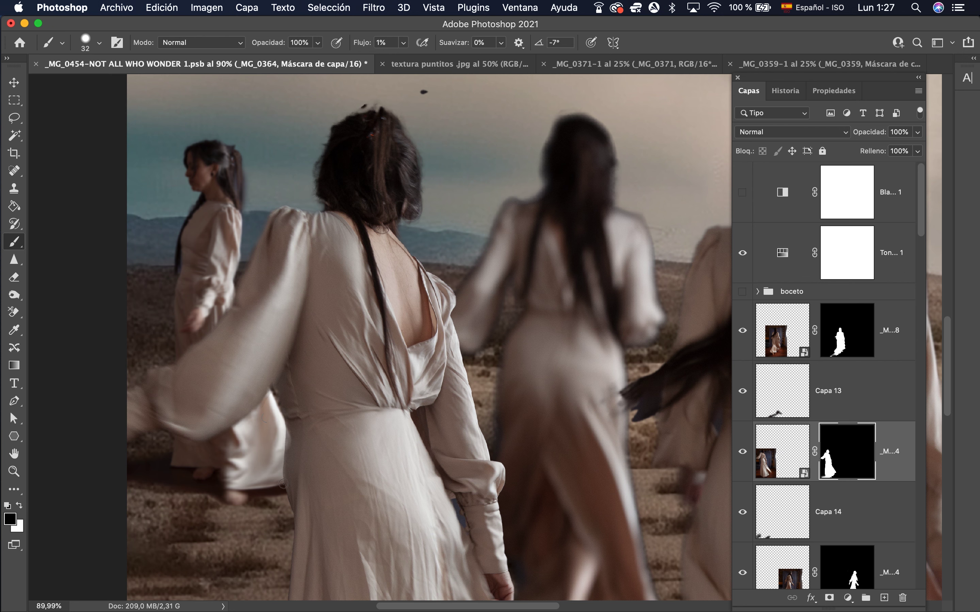
# - Mask out the leftover floor beneath the front-left dress hem and beside the _MG_0368 woman's feet with a 32 px brush
pyautogui.moveTo(291, 539); pyautogui.dragTo(309, 256)
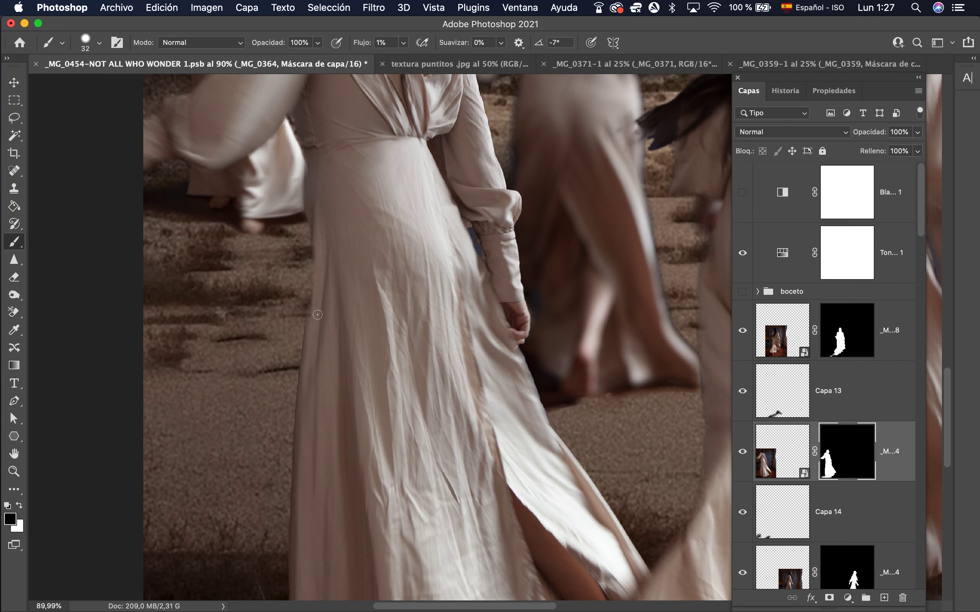
pyautogui.scroll(-10, 287, 477)
pyautogui.hscroll(2, 521, 366)
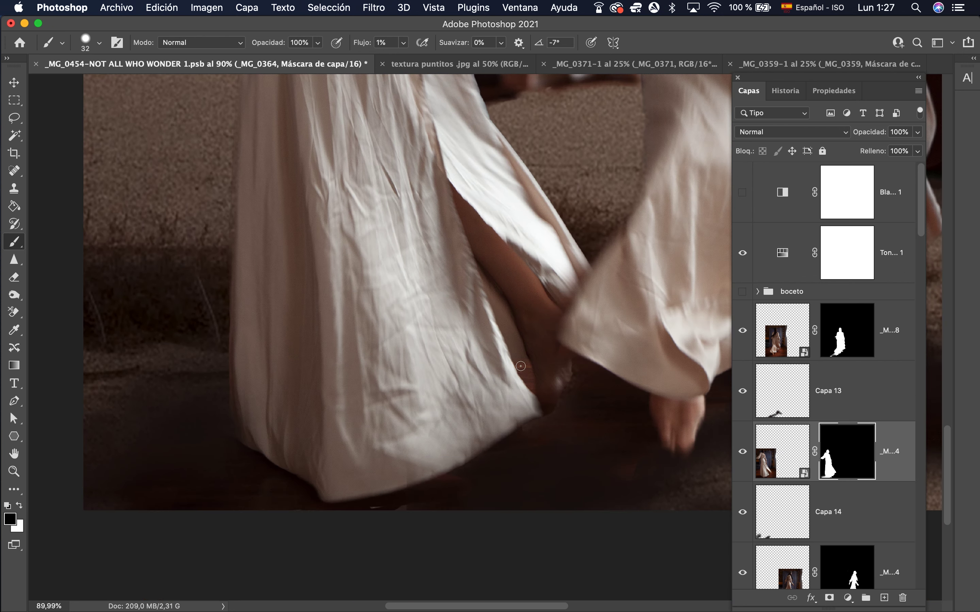
pyautogui.moveTo(407, 504); pyautogui.dragTo(359, 507)
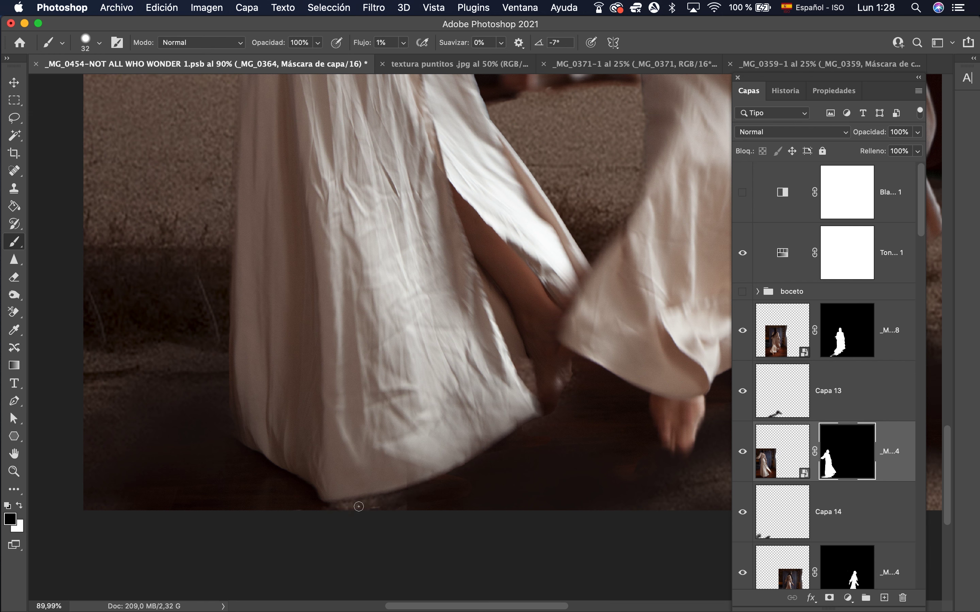
pyautogui.keyDown('super'); pyautogui.click(493, 486); pyautogui.keyUp('super')
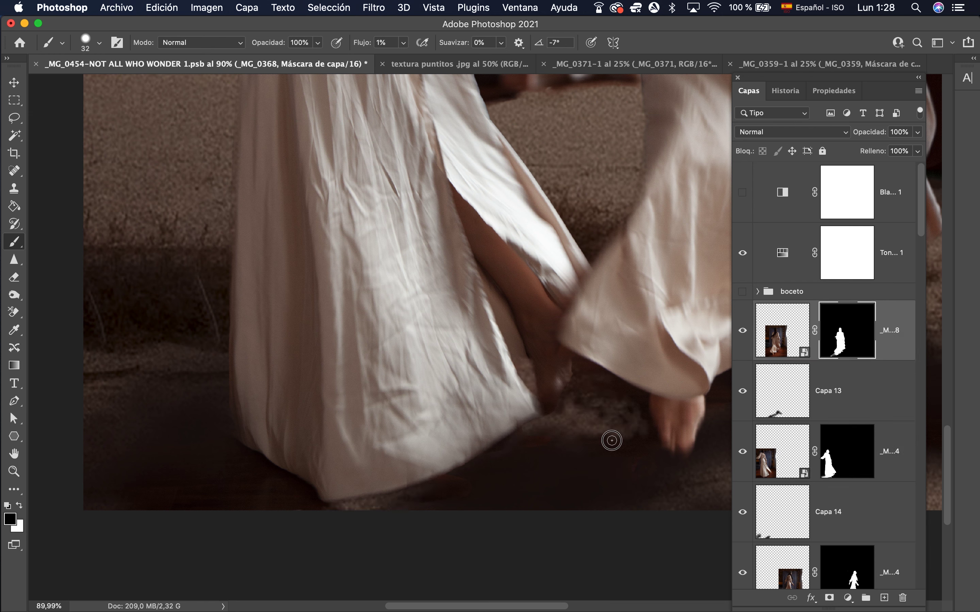
# - Hide the _MG_0368 woman and darken the floor shadow by the front-left woman's foot on Capa 14 with a 156 px brush
pyautogui.click(742, 330)
pyautogui.hotkey('alt', '[')
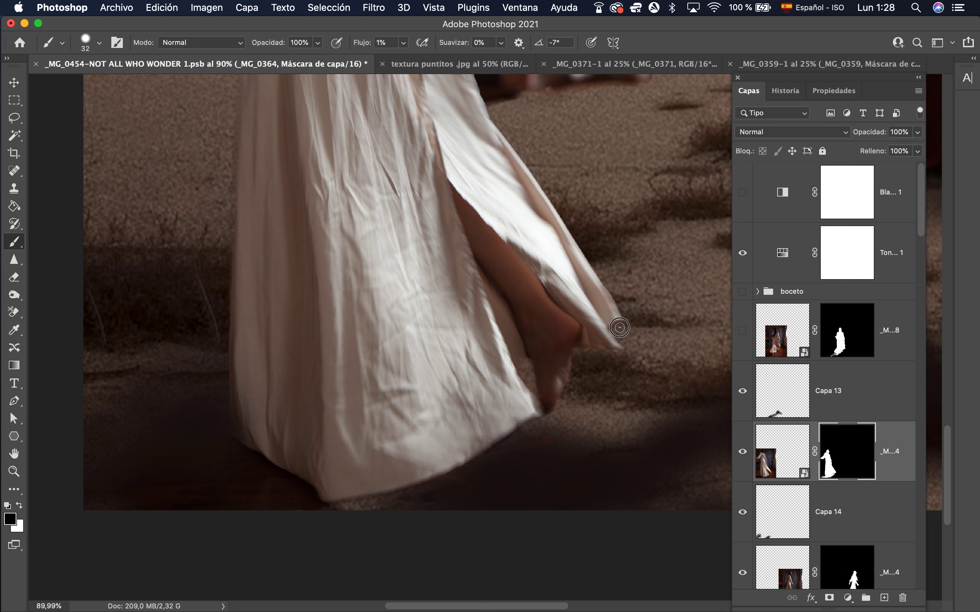
pyautogui.hotkey('alt', '[')
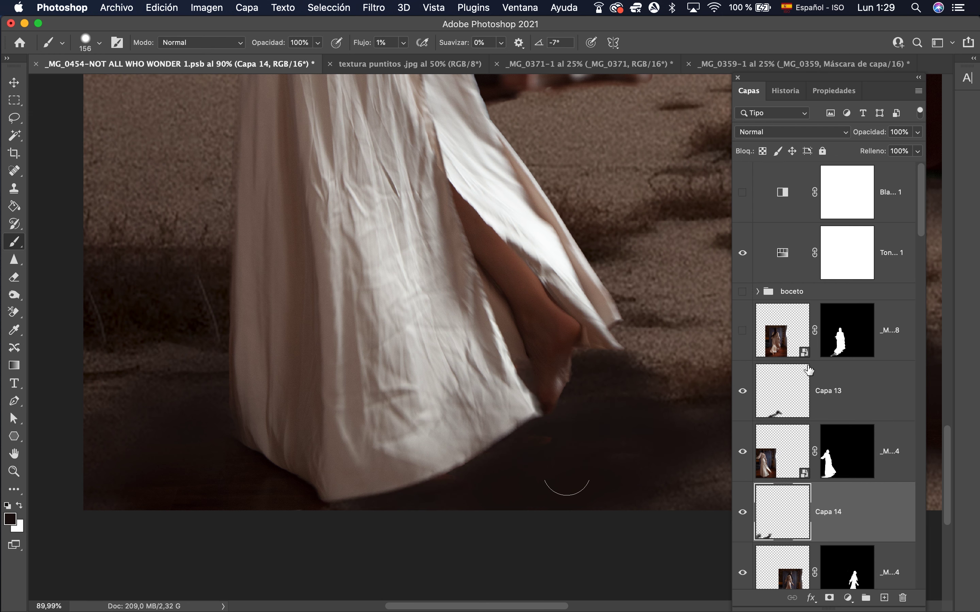
# - Show the _MG_0368 woman again and set the shadow layer Capa 13 to the Soft Light (Luz suave) blending mode
pyautogui.click(743, 330)
pyautogui.hotkey('alt', ']')
pyautogui.click(790, 131)
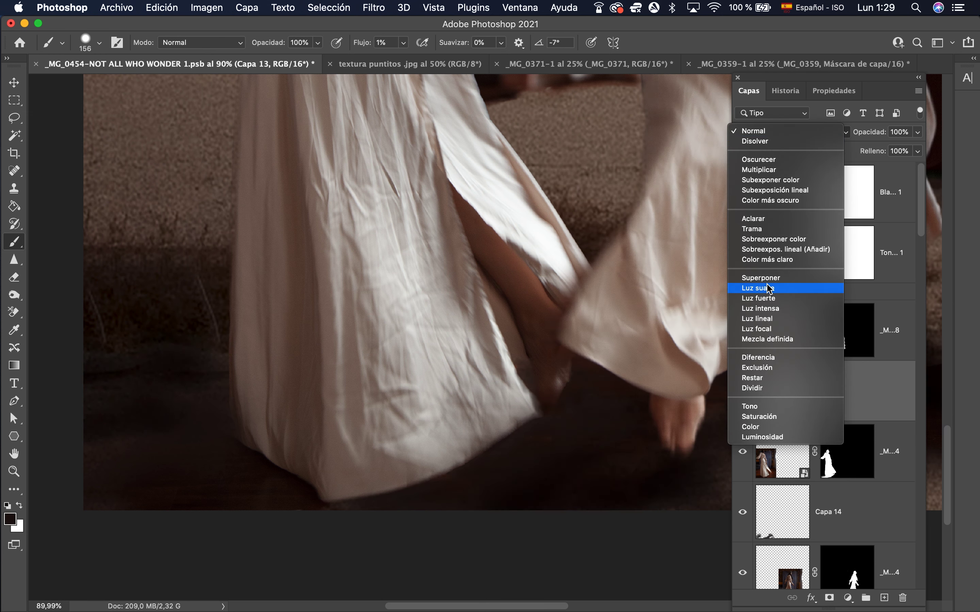
pyautogui.click(758, 288)
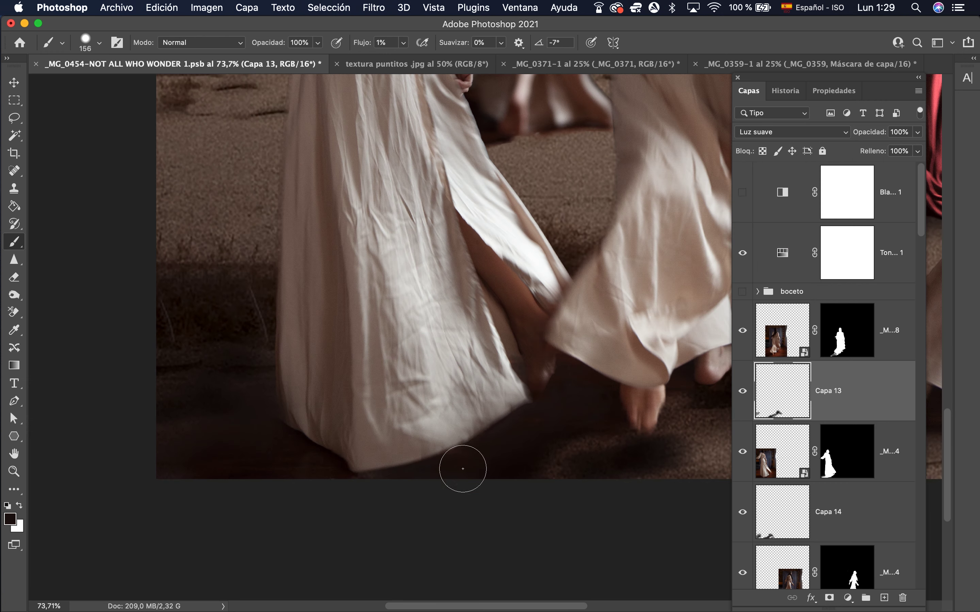
# - Clean the left-rear _MG_0366 woman's mask around her right shoulder and arm with a 72 px brush
pyautogui.scroll(-5, 460, 465)
pyautogui.click(13, 83)
pyautogui.hscroll(9, 678, 572)
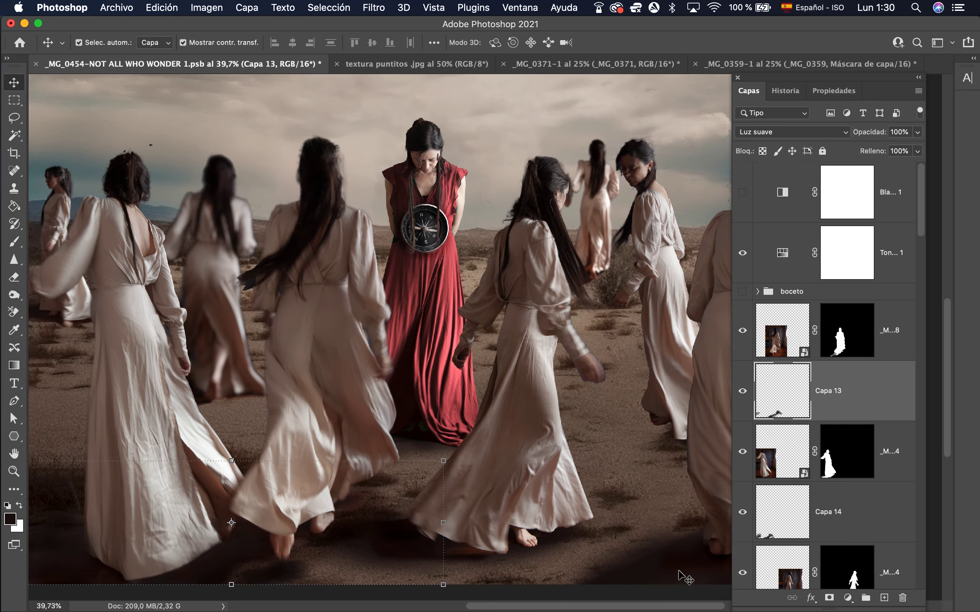
pyautogui.hscroll(-4, 678, 572)
pyautogui.scroll(-2, 678, 572)
pyautogui.hscroll(-6, 471, 427)
pyautogui.scroll(2, 471, 428)
pyautogui.click(397, 284)
pyautogui.scroll(-5, 905, 441)
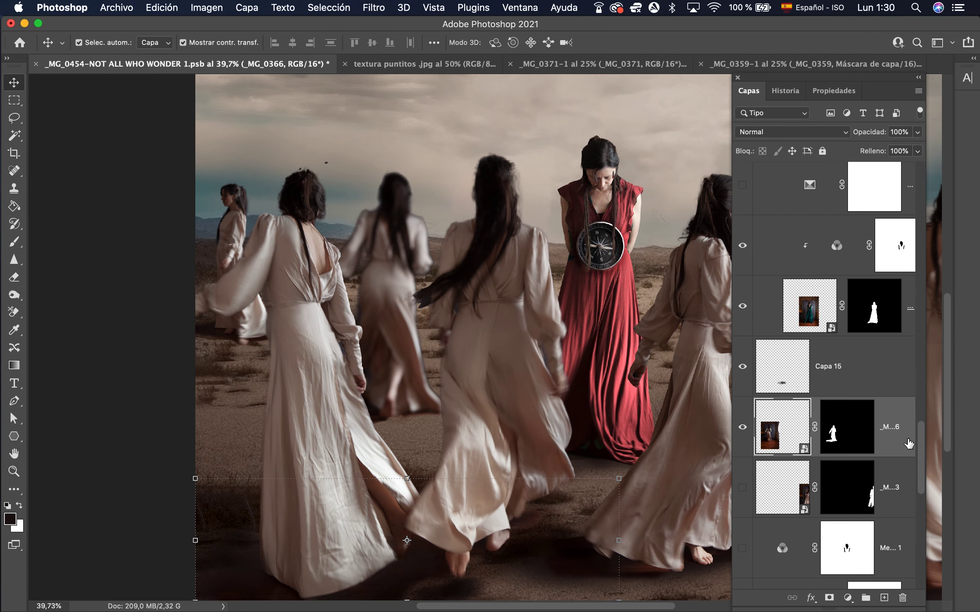
pyautogui.click(849, 439)
pyautogui.press('b')
pyautogui.rightClick(469, 236)
pyautogui.moveTo(517, 120); pyautogui.dragTo(511, 121)
pyautogui.press('Return')
pyautogui.click(424, 213)
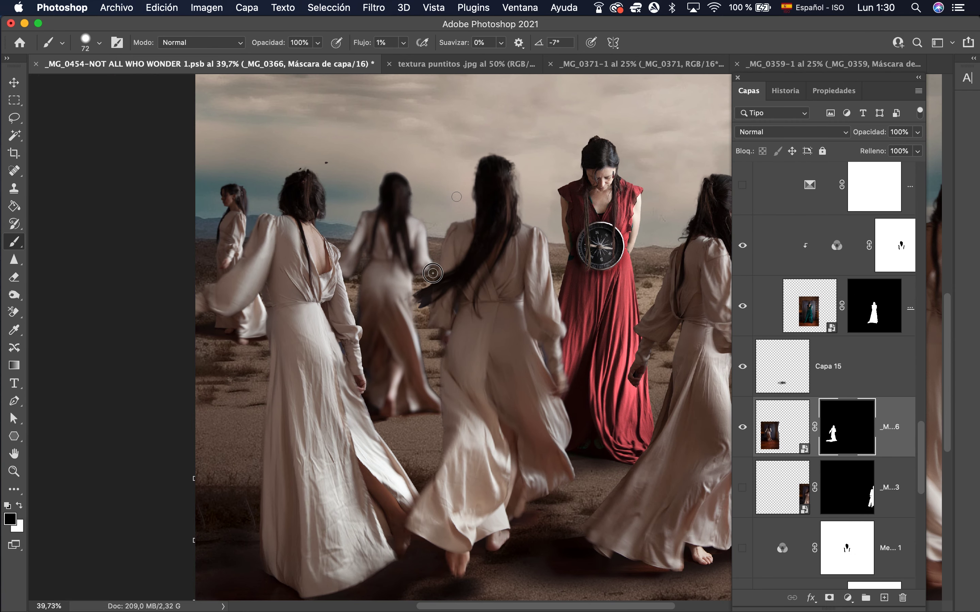
# - Refine the left-rear woman's mask along her waist and both sleeves with a 40 px brush
pyautogui.moveTo(360, 294)
pyautogui.mouseDown()
pyautogui.moveTo(352, 295)
pyautogui.moveTo(369, 257)
pyautogui.mouseUp()
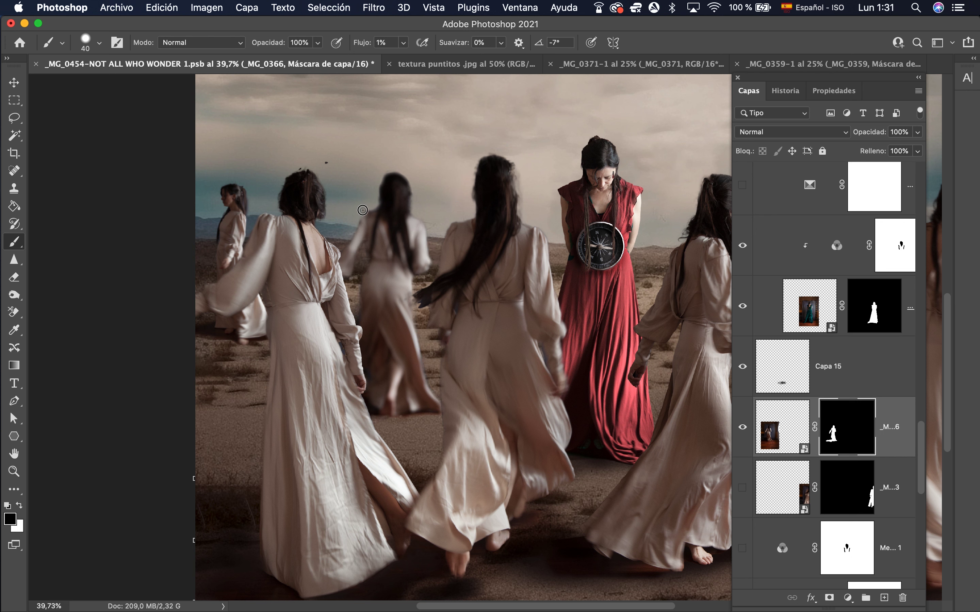
pyautogui.moveTo(412, 216); pyautogui.dragTo(426, 255)
pyautogui.press('super+minus')
pyautogui.hscroll(5, 429, 259)
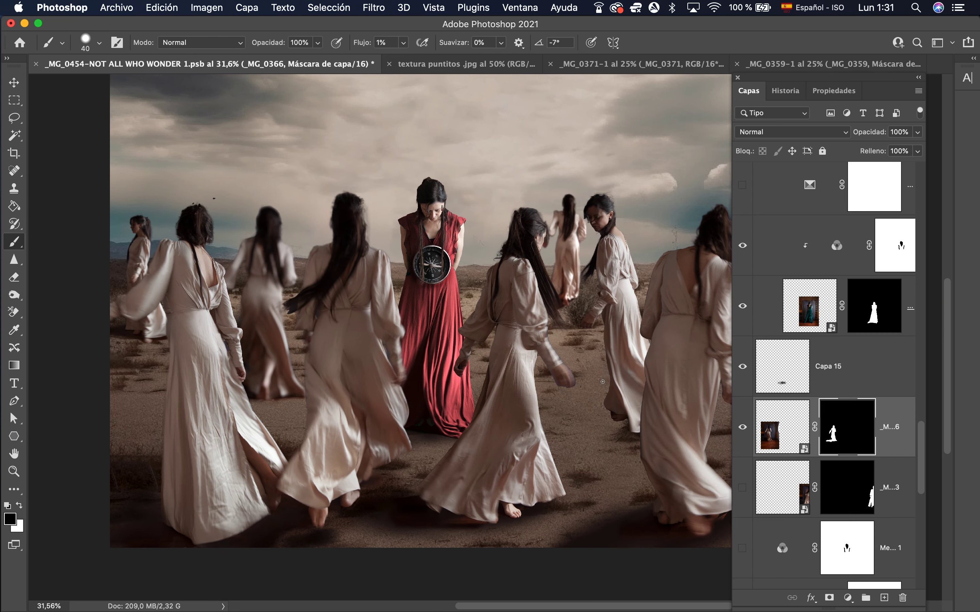
pyautogui.press('v')
pyautogui.click(584, 272)
pyautogui.click(373, 7)
pyautogui.click(664, 242)
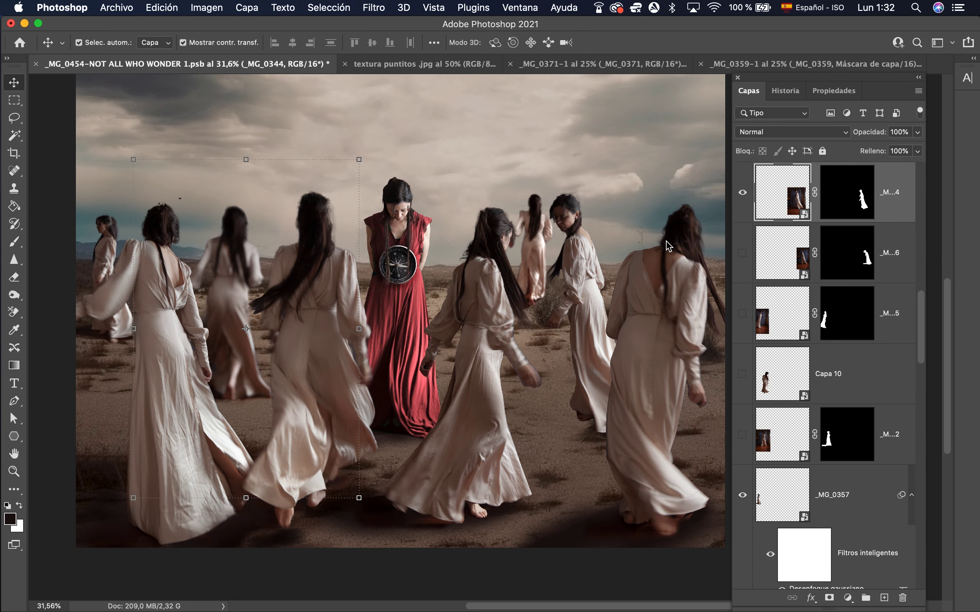
pyautogui.moveTo(323, 319); pyautogui.dragTo(299, 320)
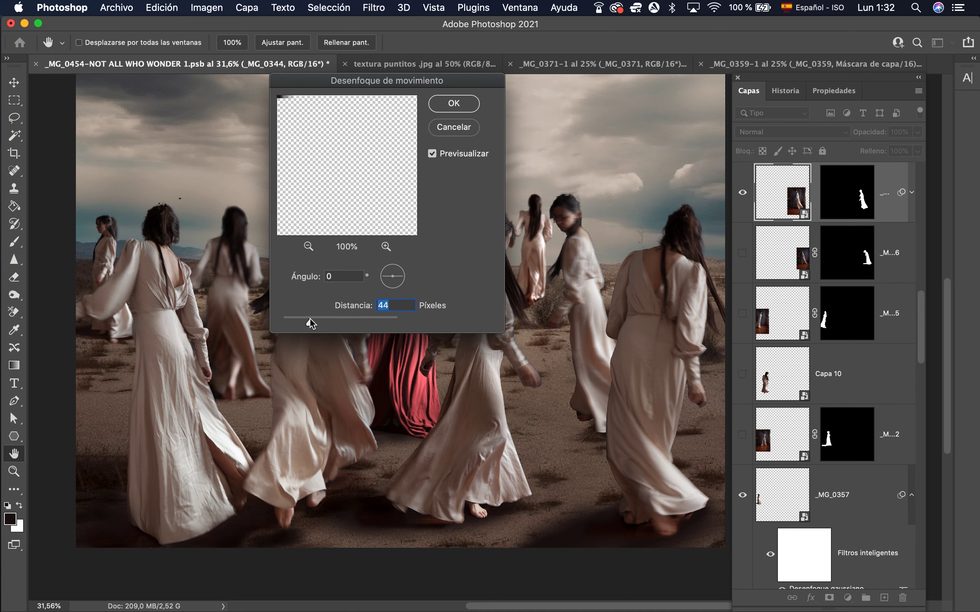
pyautogui.click(454, 130)
# - Hide the _MG_0344 woman and try the _MG_0346 woman in her place at about 123% scale, hiding her again
pyautogui.scroll(-2, 566, 422)
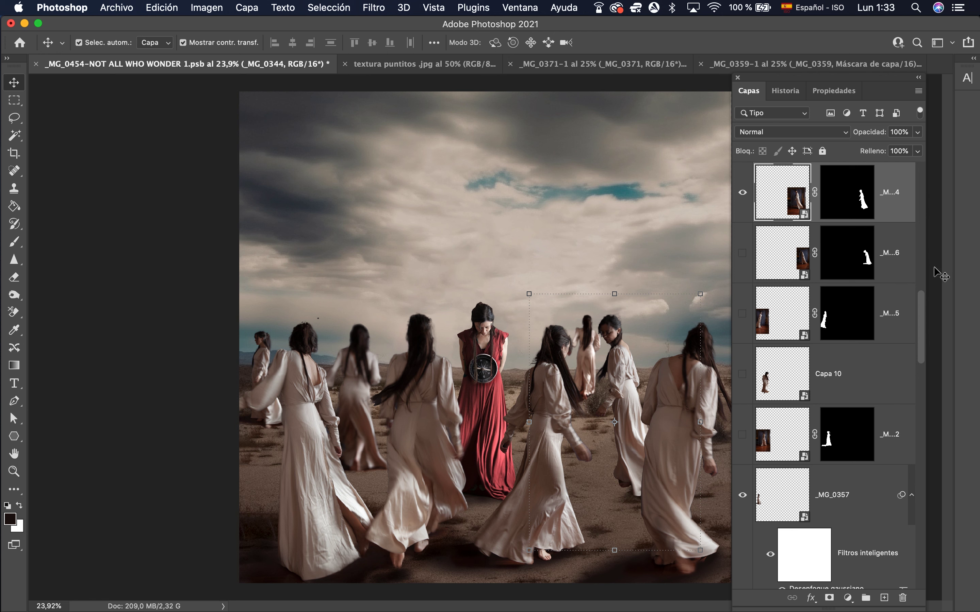
pyautogui.click(783, 259)
pyautogui.click(743, 254)
pyautogui.click(743, 193)
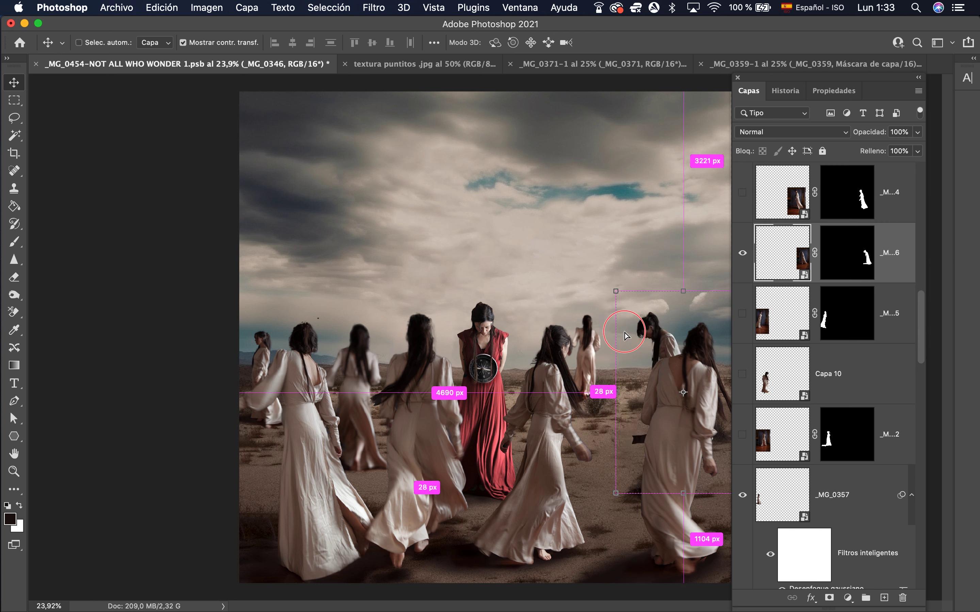
pyautogui.moveTo(626, 337); pyautogui.dragTo(598, 348)
pyautogui.moveTo(587, 304); pyautogui.dragTo(556, 258)
pyautogui.moveTo(650, 325); pyautogui.dragTo(674, 370)
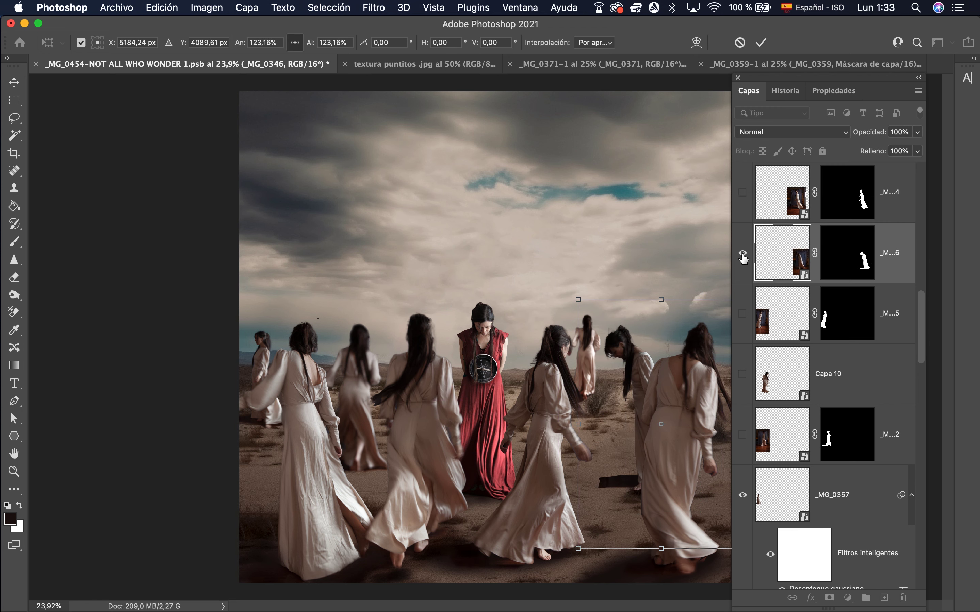
pyautogui.click(743, 254)
# - Try the hidden woman from the layer above Capa 10 to the right of the compass woman, undoing the move and hiding her again
pyautogui.click(743, 318)
pyautogui.moveTo(256, 439); pyautogui.dragTo(603, 436)
pyautogui.press('super+z')
pyautogui.click(743, 314)
# - Show the Capa 10 woman and place her in the gap between the two front women to the right of the compass woman
pyautogui.click(742, 376)
pyautogui.moveTo(322, 436); pyautogui.dragTo(539, 429)
pyautogui.press('super+z')
pyautogui.moveTo(336, 372); pyautogui.dragTo(644, 366)
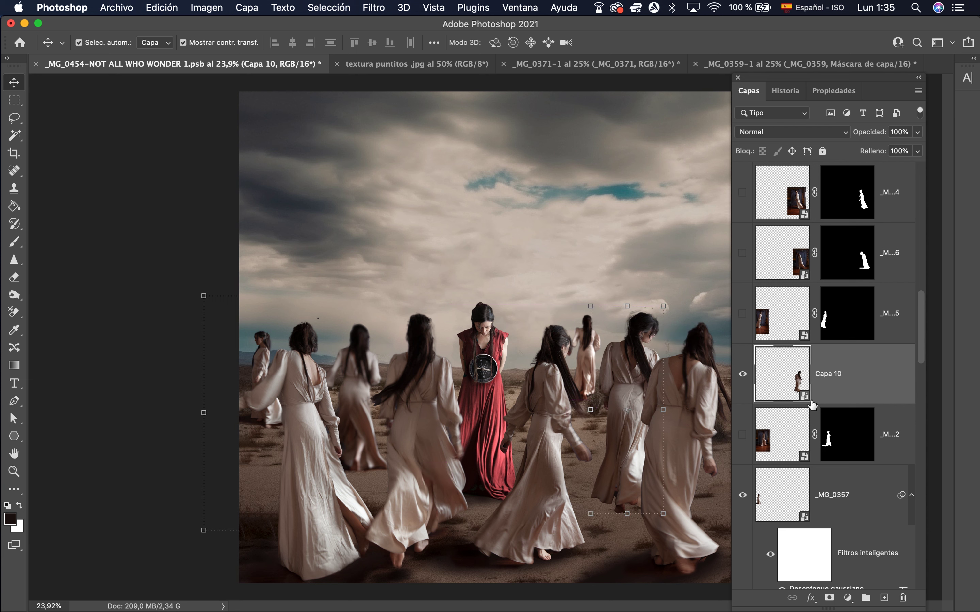
# - Add a new layer beneath Capa 10 and paint a dark floor shadow around that woman's feet with a colour sampled from the ground
pyautogui.click(884, 597)
pyautogui.moveTo(862, 376); pyautogui.dragTo(860, 463)
pyautogui.press('b')
pyautogui.keyDown('alt'); pyautogui.click(454, 551); pyautogui.keyUp('alt')
pyautogui.moveTo(535, 508); pyautogui.dragTo(531, 508)
pyautogui.moveTo(629, 517); pyautogui.dragTo(590, 515)
pyautogui.moveTo(622, 512)
pyautogui.mouseDown()
pyautogui.moveTo(641, 503)
pyautogui.moveTo(582, 501)
pyautogui.moveTo(626, 517)
pyautogui.moveTo(577, 499)
pyautogui.mouseUp()
pyautogui.moveTo(575, 495)
pyautogui.mouseDown()
pyautogui.moveTo(639, 487)
pyautogui.moveTo(611, 491)
pyautogui.mouseUp()
# - Add a new layer beneath the blurred distant woman's layer and paint a floor shadow at her feet with a 316 px brush
pyautogui.click(814, 578)
pyautogui.press('v')
pyautogui.scroll(-15, 878, 561)
pyautogui.click(880, 562)
pyautogui.keyDown('super'); pyautogui.click(884, 598); pyautogui.keyUp('super')
pyautogui.press('b')
pyautogui.moveTo(580, 403); pyautogui.dragTo(591, 401)
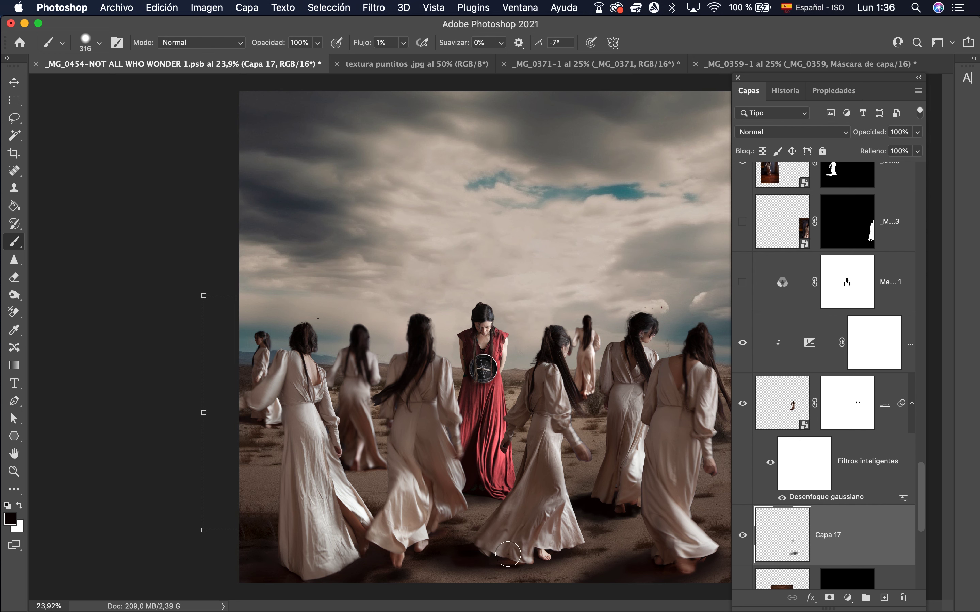
# - Set the foreground colour to the ground tone 302925 and add a new empty layer above the upper Capa 1 desert layer
pyautogui.scroll(-5, 853, 516)
pyautogui.click(854, 517)
pyautogui.click(10, 519)
pyautogui.click(271, 525)
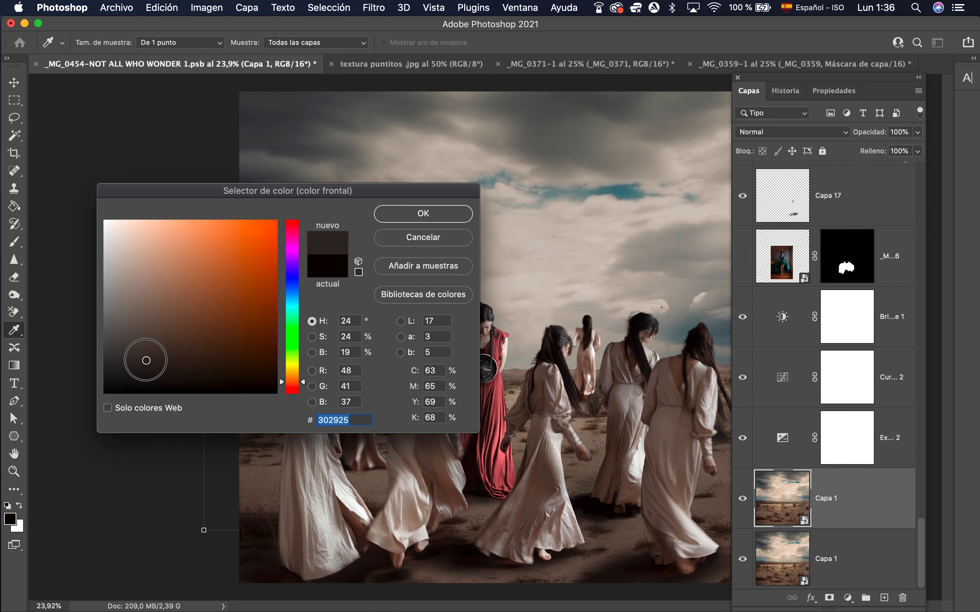
pyautogui.click(423, 212)
pyautogui.click(884, 598)
# - Lasso the whole desert floor below the horizon on the upper Capa 1 layer
pyautogui.click(869, 566)
pyautogui.press('l')
pyautogui.moveTo(241, 365)
pyautogui.mouseDown()
pyautogui.moveTo(378, 603)
pyautogui.moveTo(240, 358)
pyautogui.mouseUp()
pyautogui.click(848, 599)
pyautogui.click(892, 458)
pyautogui.click(749, 91)
pyautogui.click(848, 597)
pyautogui.press('super+z')
# - Try a Curves adjustment on the selected desert floor, altering the composite curve and the individual colour channels
pyautogui.click(847, 597)
pyautogui.click(870, 403)
pyautogui.moveTo(847, 232); pyautogui.dragTo(851, 240)
pyautogui.click(812, 153)
pyautogui.click(794, 167)
pyautogui.moveTo(908, 169); pyautogui.dragTo(908, 174)
pyautogui.moveTo(778, 299)
pyautogui.mouseDown()
pyautogui.moveTo(812, 302)
pyautogui.moveTo(778, 300)
pyautogui.mouseUp()
pyautogui.click(813, 154)
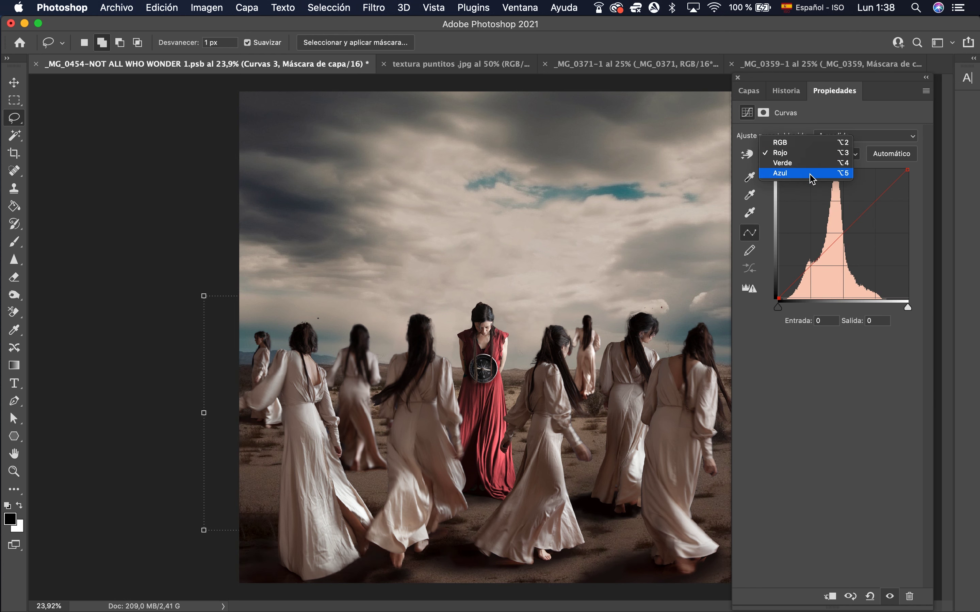
pyautogui.click(811, 174)
pyautogui.moveTo(908, 170); pyautogui.dragTo(910, 169)
pyautogui.moveTo(778, 299)
pyautogui.mouseDown()
pyautogui.moveTo(807, 304)
pyautogui.moveTo(778, 300)
pyautogui.mouseUp()
pyautogui.click(812, 153)
pyautogui.click(806, 143)
pyautogui.moveTo(907, 171)
pyautogui.mouseDown()
pyautogui.moveTo(908, 197)
pyautogui.moveTo(921, 164)
pyautogui.mouseUp()
pyautogui.moveTo(778, 299)
pyautogui.mouseDown()
pyautogui.moveTo(792, 300)
pyautogui.moveTo(778, 299)
pyautogui.mouseUp()
pyautogui.click(748, 90)
pyautogui.scroll(-3, 879, 486)
# - Add a Hue/Saturation adjustment to the selected desert floor with hue -4, saturation +56 and lightness -53
pyautogui.click(847, 597)
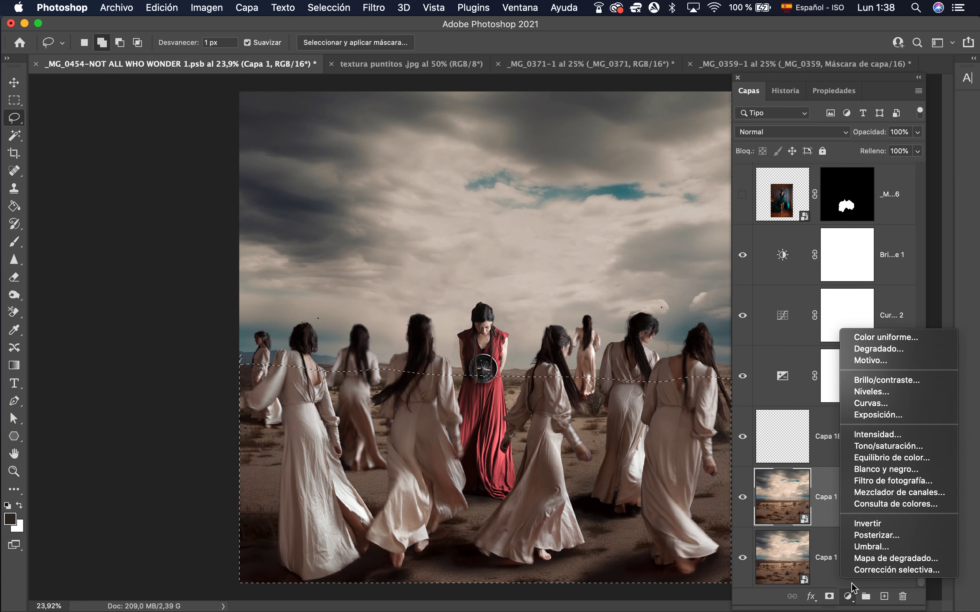
pyautogui.click(867, 447)
pyautogui.moveTo(800, 189); pyautogui.dragTo(705, 198)
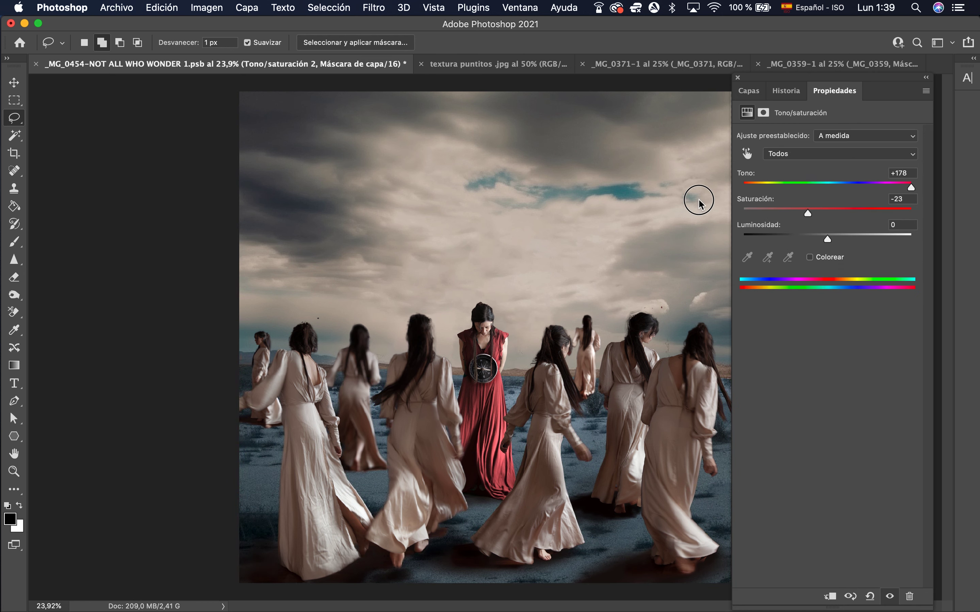
pyautogui.moveTo(808, 213); pyautogui.dragTo(771, 214)
pyautogui.moveTo(828, 239); pyautogui.dragTo(806, 238)
pyautogui.moveTo(742, 187); pyautogui.dragTo(756, 187)
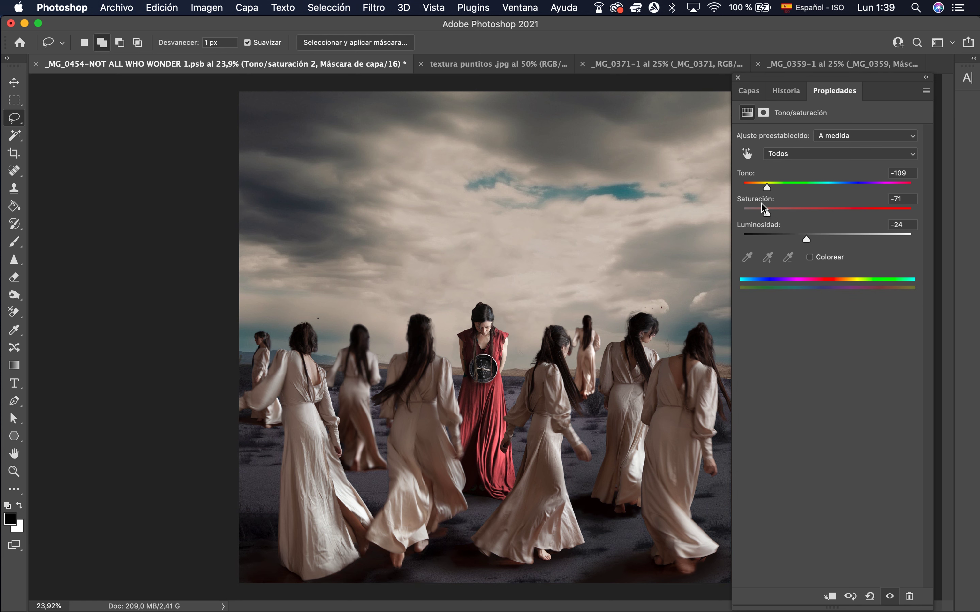
pyautogui.moveTo(815, 240); pyautogui.dragTo(794, 251)
pyautogui.moveTo(761, 216); pyautogui.dragTo(824, 227)
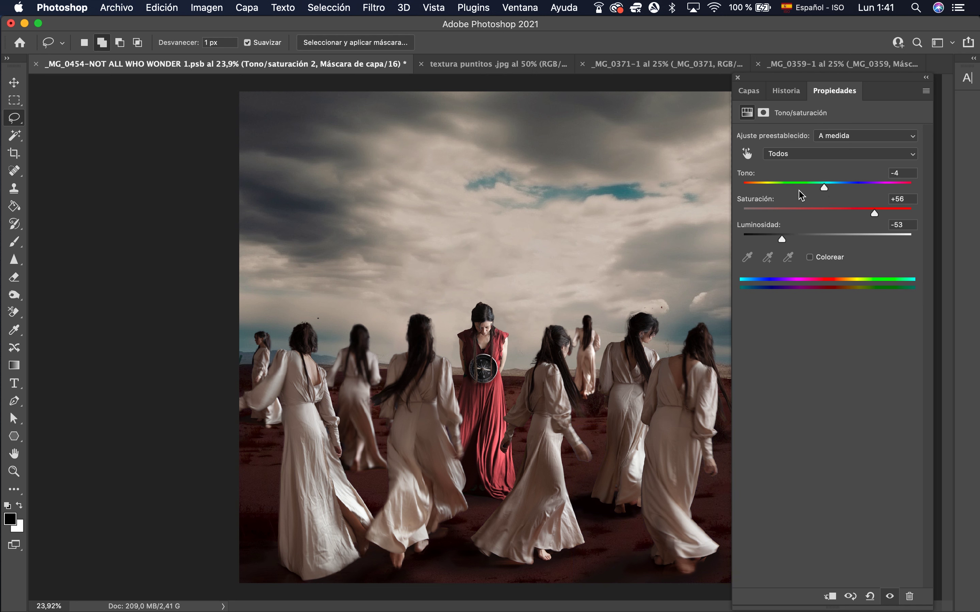
# - Create a history snapshot of the montage's current state
pyautogui.click(786, 91)
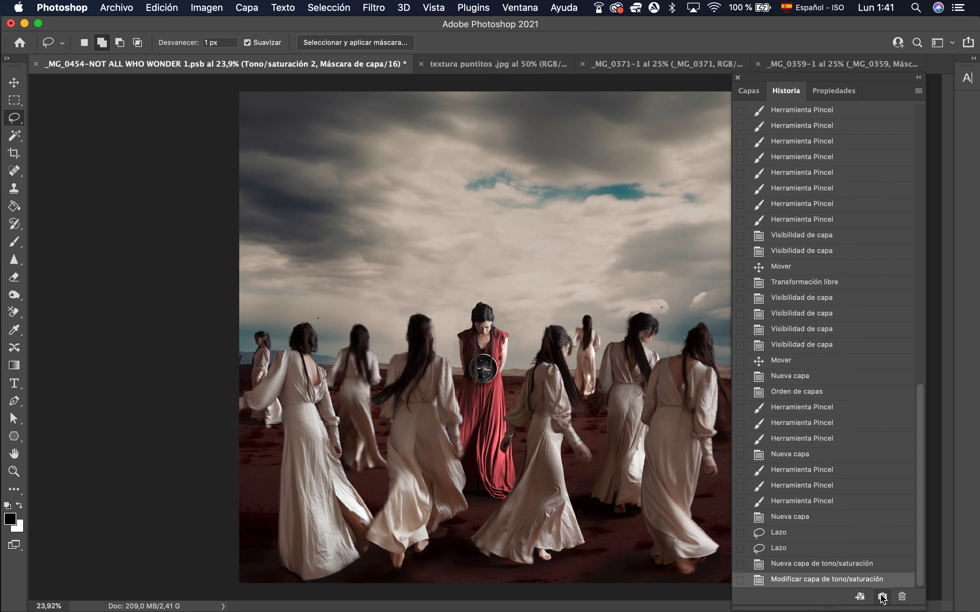
pyautogui.click(882, 597)
pyautogui.click(748, 90)
# - Save the montage as the new file _MG_0454-NOT ALL WHO WONDER 2.psb with maximized compatibility
pyautogui.click(117, 8)
pyautogui.click(142, 160)
pyautogui.click(532, 72)
pyautogui.press('Return')
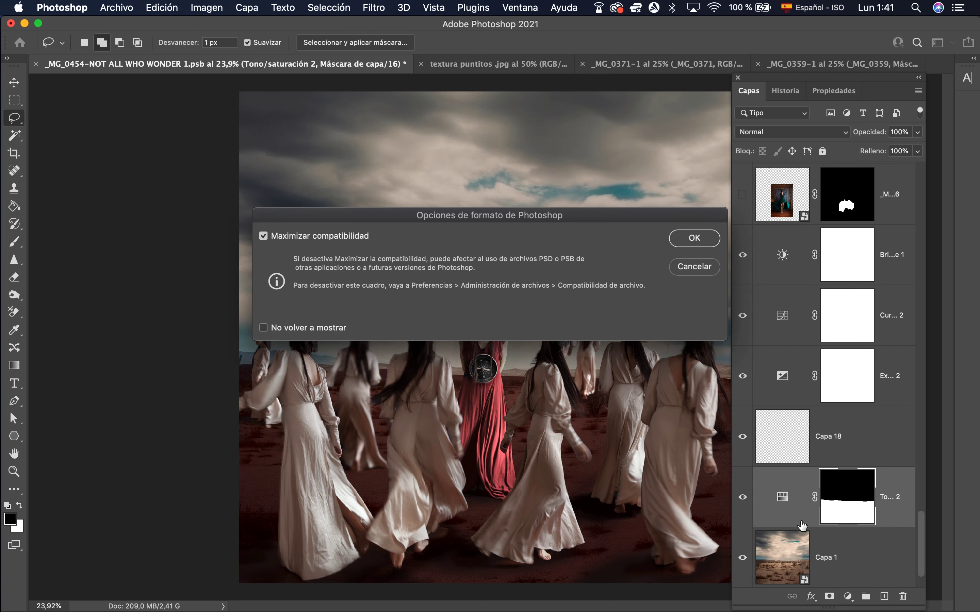
pyautogui.click(691, 237)
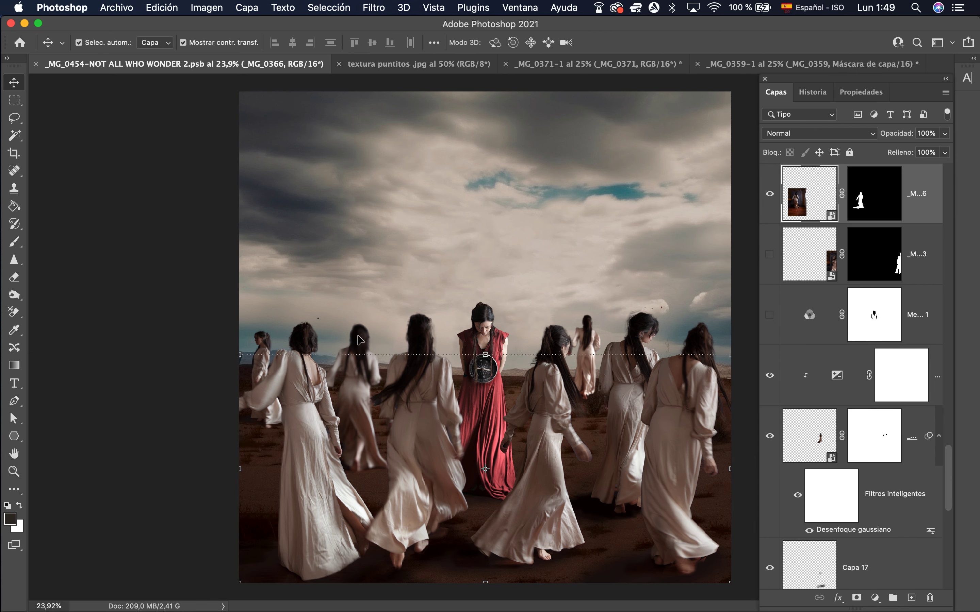
# - Scale the left-rear _MG_0366 woman down to about 65% and place her farther back near the horizon
pyautogui.moveTo(358, 337); pyautogui.dragTo(361, 301)
pyautogui.moveTo(371, 257); pyautogui.dragTo(368, 290)
pyautogui.moveTo(373, 341); pyautogui.dragTo(373, 314)
pyautogui.moveTo(445, 264); pyautogui.dragTo(426, 285)
pyautogui.moveTo(406, 342); pyautogui.dragTo(417, 331)
pyautogui.moveTo(441, 276); pyautogui.dragTo(419, 307)
pyautogui.moveTo(407, 346)
pyautogui.mouseDown()
pyautogui.moveTo(409, 334)
pyautogui.moveTo(399, 359)
pyautogui.mouseUp()
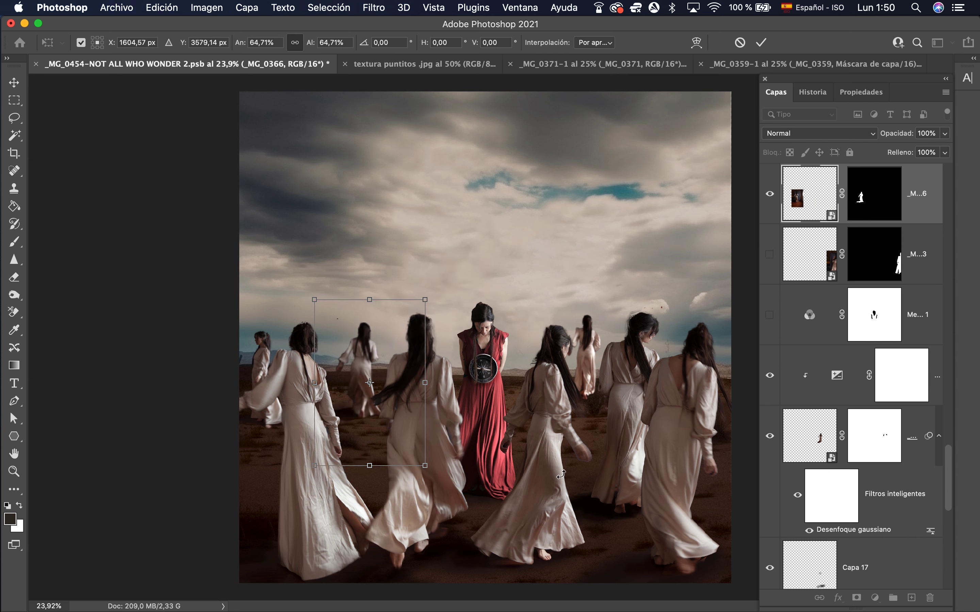
# - Shift the distant woman behind the right-hand group slightly down, keeping the Capa 10 woman's size
pyautogui.moveTo(588, 362); pyautogui.dragTo(590, 369)
pyautogui.click(630, 384)
pyautogui.press('super+t')
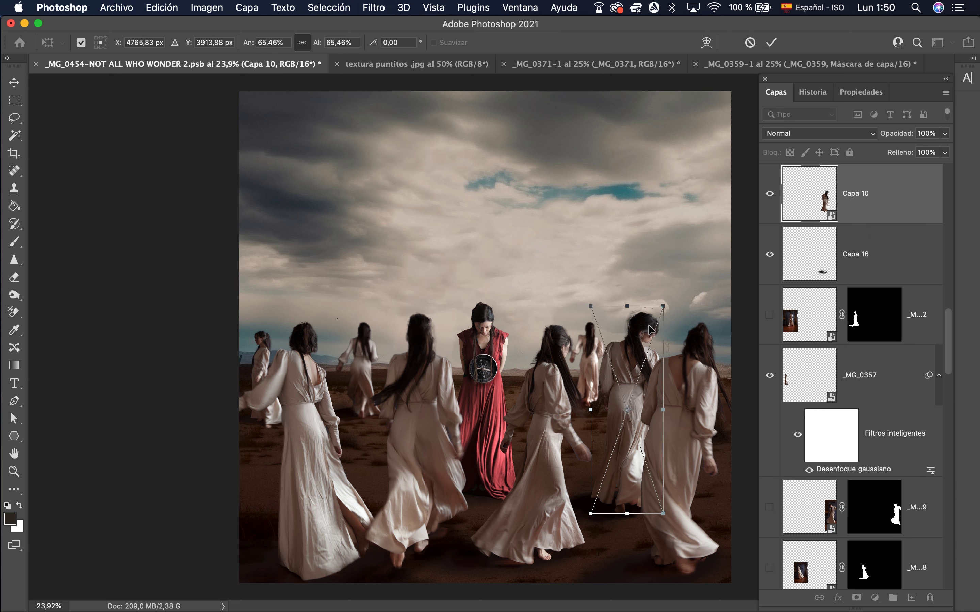
pyautogui.press('Return')
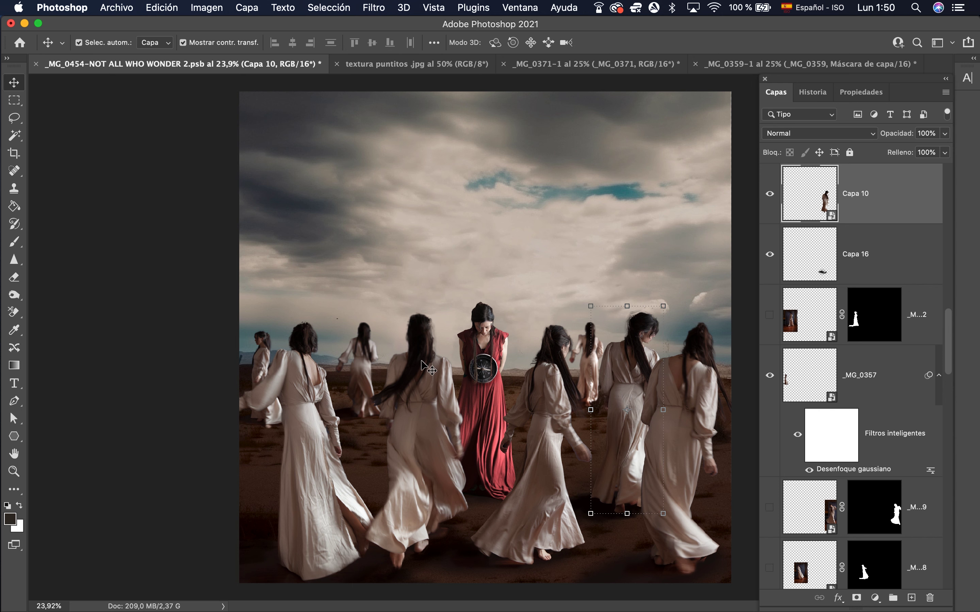
# - Scale the _MG_0368 woman left of the compass woman to about 91% and move her slightly up
pyautogui.click(424, 364)
pyautogui.press('super+t')
pyautogui.moveTo(424, 293); pyautogui.dragTo(424, 320)
pyautogui.moveTo(434, 359); pyautogui.dragTo(433, 338)
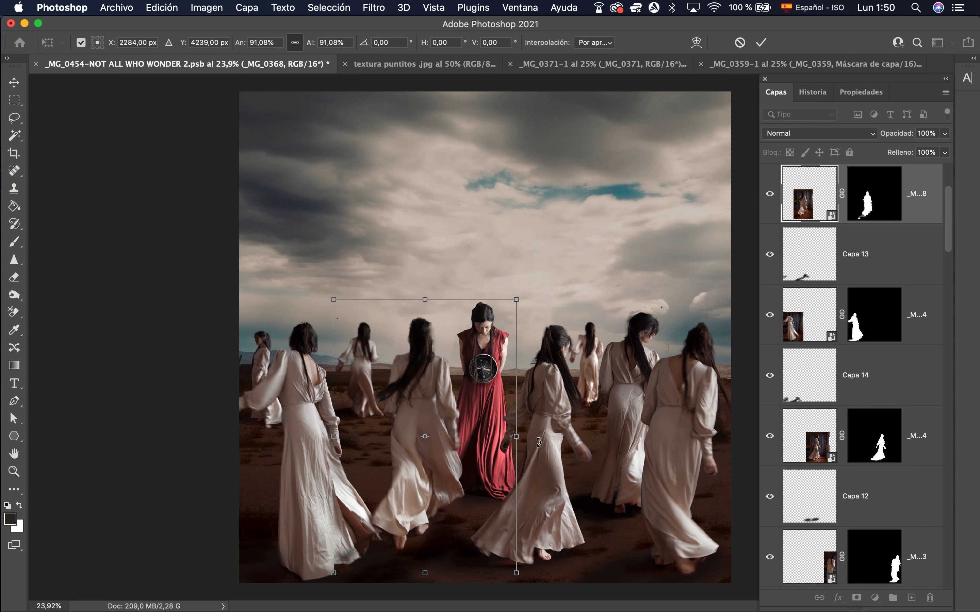
# - Reduce the woman just right of the compass woman slightly and reposition her floor shadow on Capa 12
pyautogui.click(552, 491)
pyautogui.hotkey('ctrl', 't')
pyautogui.moveTo(588, 320); pyautogui.dragTo(581, 343)
pyautogui.click(894, 499)
pyautogui.moveTo(542, 572); pyautogui.dragTo(556, 569)
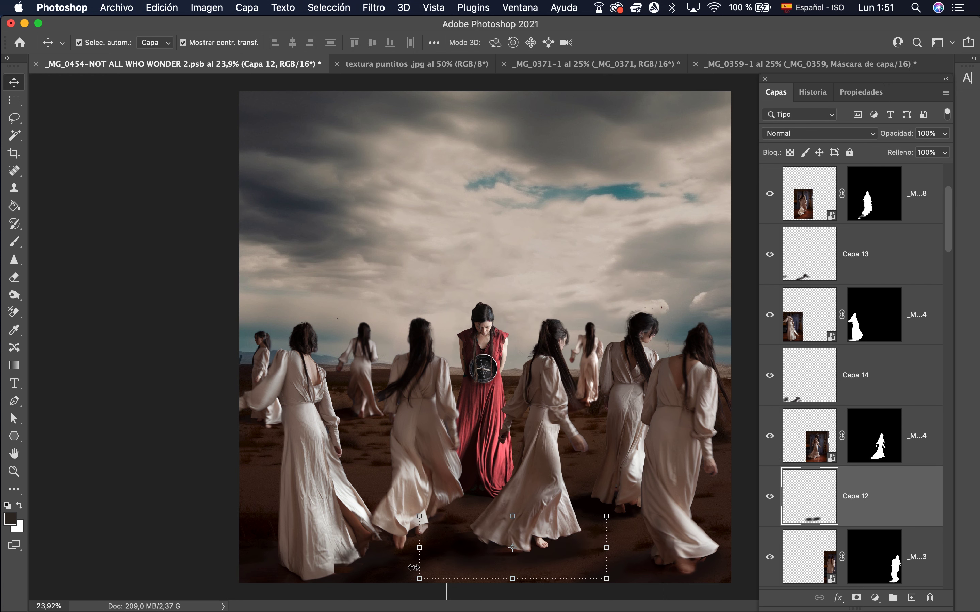
pyautogui.click(871, 268)
pyautogui.hotkey('ctrl', 't')
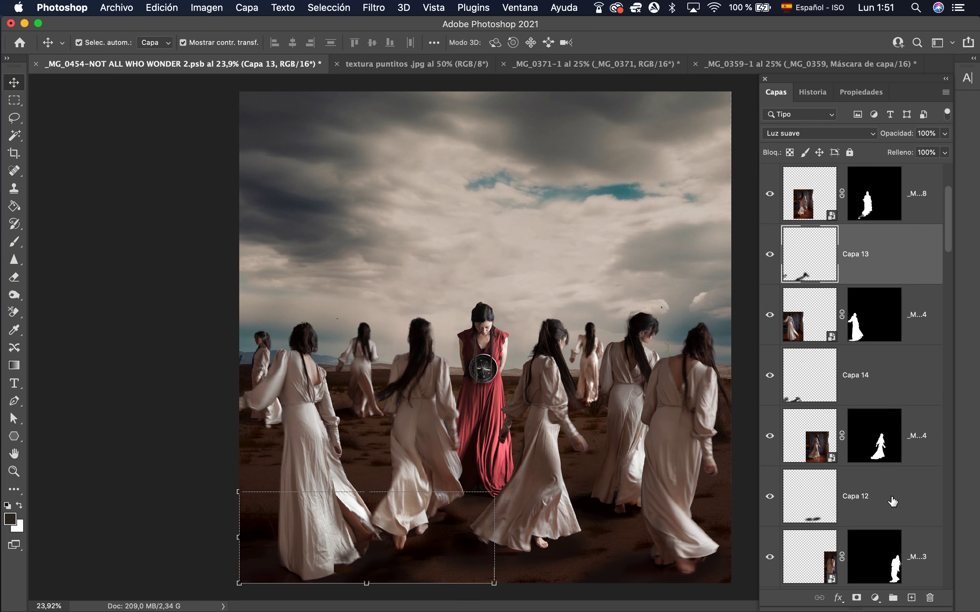
pyautogui.click(893, 502)
pyautogui.scroll(5, 899, 478)
pyautogui.click(907, 263)
# - Paint along the horizon on the desert floor's Hue/Saturation mask with a 316 px brush to blend its upper edge
pyautogui.scroll(-20, 848, 338)
pyautogui.click(881, 442)
pyautogui.click(13, 246)
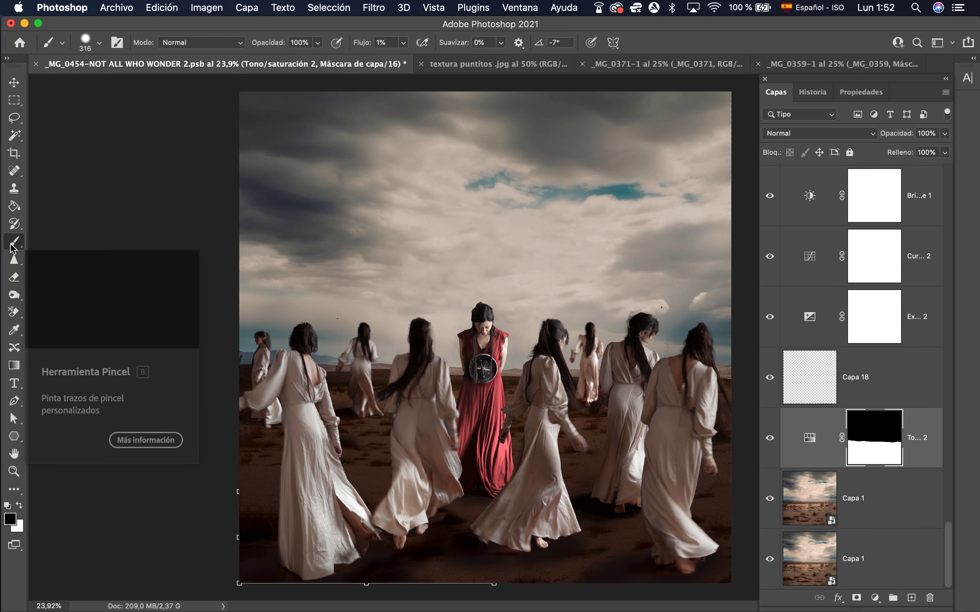
pyautogui.press('x')
pyautogui.moveTo(337, 370)
pyautogui.mouseDown()
pyautogui.moveTo(517, 381)
pyautogui.moveTo(647, 372)
pyautogui.moveTo(491, 382)
pyautogui.mouseUp()
pyautogui.press('x')
pyautogui.moveTo(568, 349); pyautogui.dragTo(625, 351)
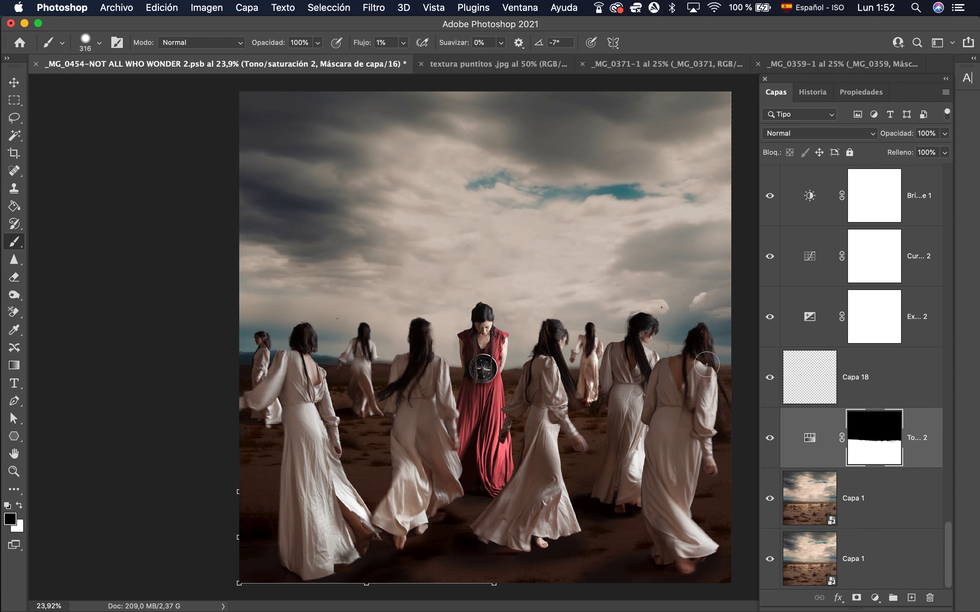
pyautogui.press('super+z')
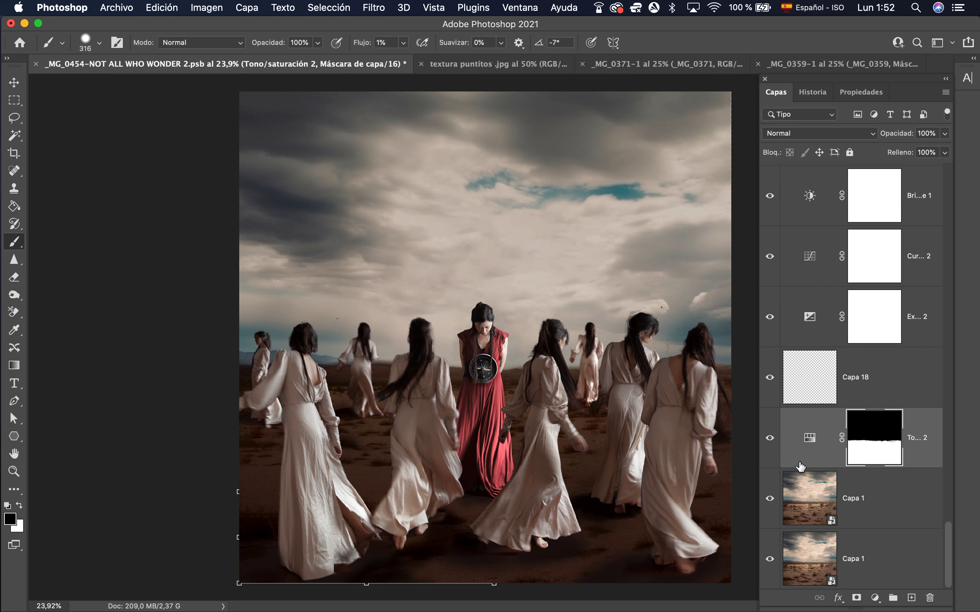
# - Duplicate the floor's Hue/Saturation layer, hide the original, and set the copy to hue -2, saturation -68 and lightness +14
pyautogui.press('super+j')
pyautogui.click(770, 500)
pyautogui.click(769, 500)
pyautogui.click(769, 500)
pyautogui.doubleClick(809, 438)
pyautogui.moveTo(892, 216); pyautogui.dragTo(866, 240)
pyautogui.moveTo(851, 190)
pyautogui.mouseDown()
pyautogui.moveTo(776, 213)
pyautogui.moveTo(853, 203)
pyautogui.mouseUp()
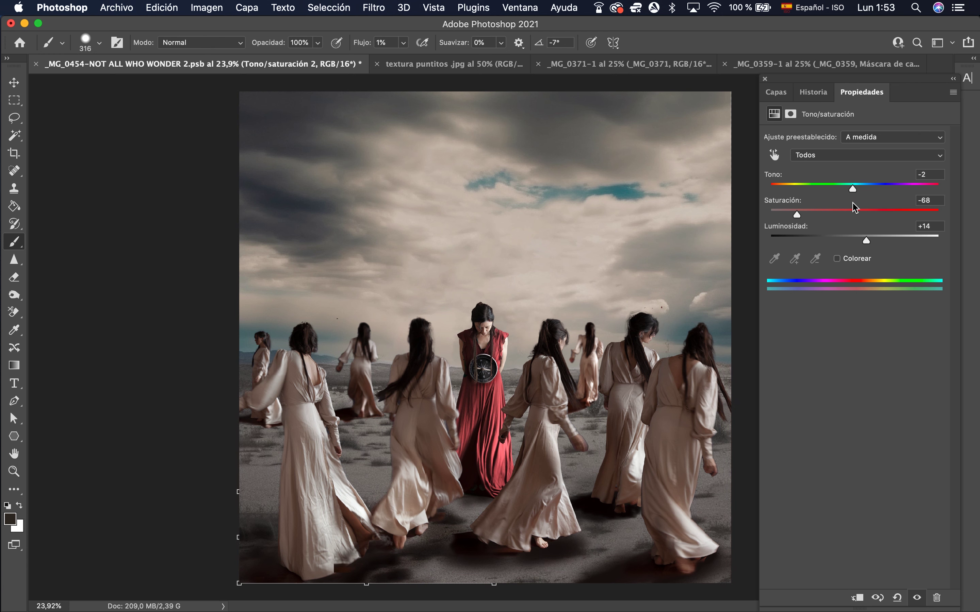
# - Compare the floor with and without the desaturated Hue/Saturation copy, leaving the copy hidden and the original shown
pyautogui.click(775, 92)
pyautogui.click(770, 438)
pyautogui.click(770, 438)
pyautogui.click(770, 438)
pyautogui.click(770, 438)
pyautogui.click(770, 438)
pyautogui.click(769, 498)
# - Lower the original floor Hue/Saturation layer's opacity to 71%
pyautogui.click(875, 498)
pyautogui.click(945, 133)
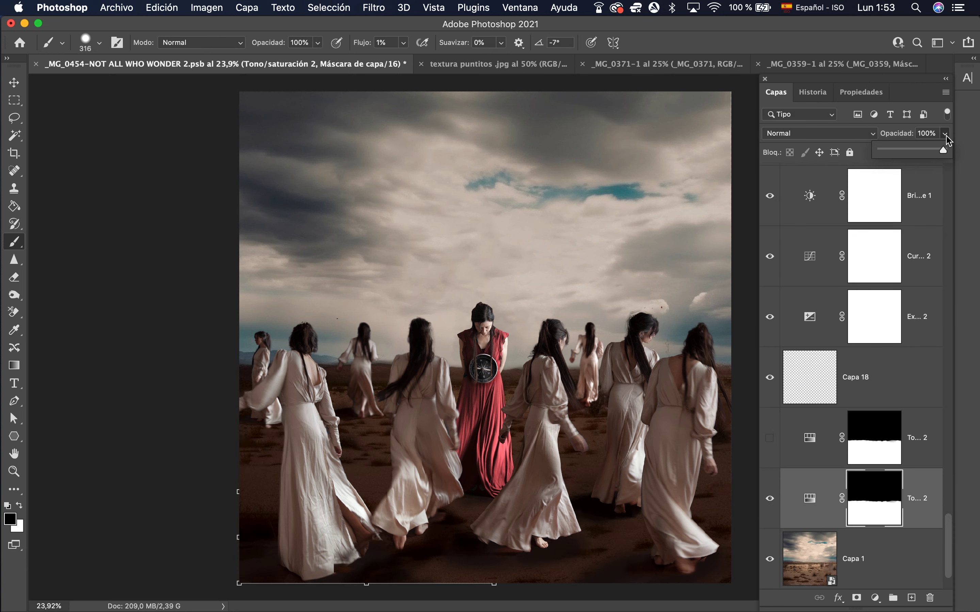
pyautogui.moveTo(947, 150); pyautogui.dragTo(926, 152)
# - Add a colorized Hue/Saturation layer near the top of the stack with lightness +33, and hide it
pyautogui.scroll(5, 825, 375)
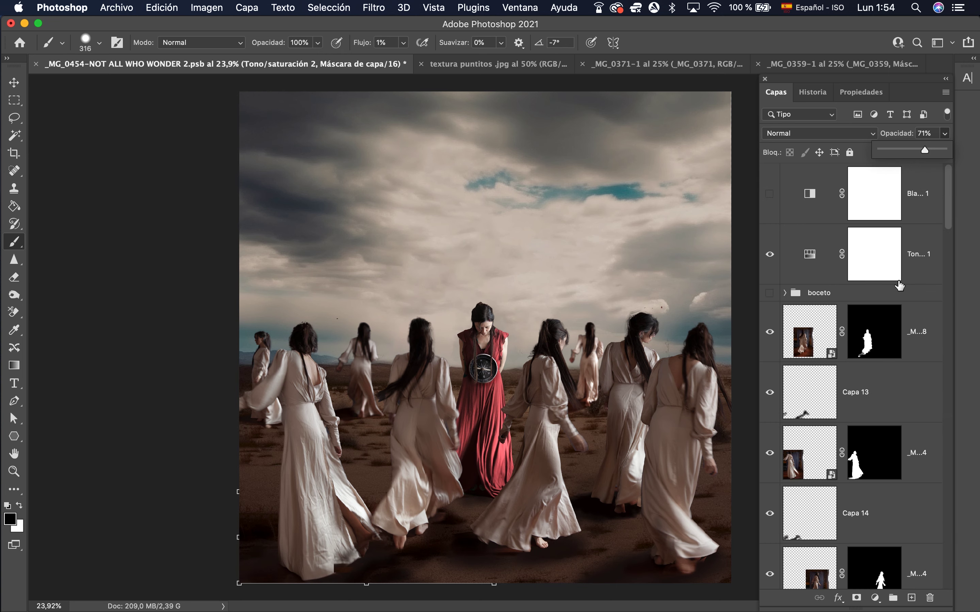
pyautogui.click(875, 598)
pyautogui.click(883, 445)
pyautogui.click(837, 258)
pyautogui.moveTo(856, 242); pyautogui.dragTo(863, 242)
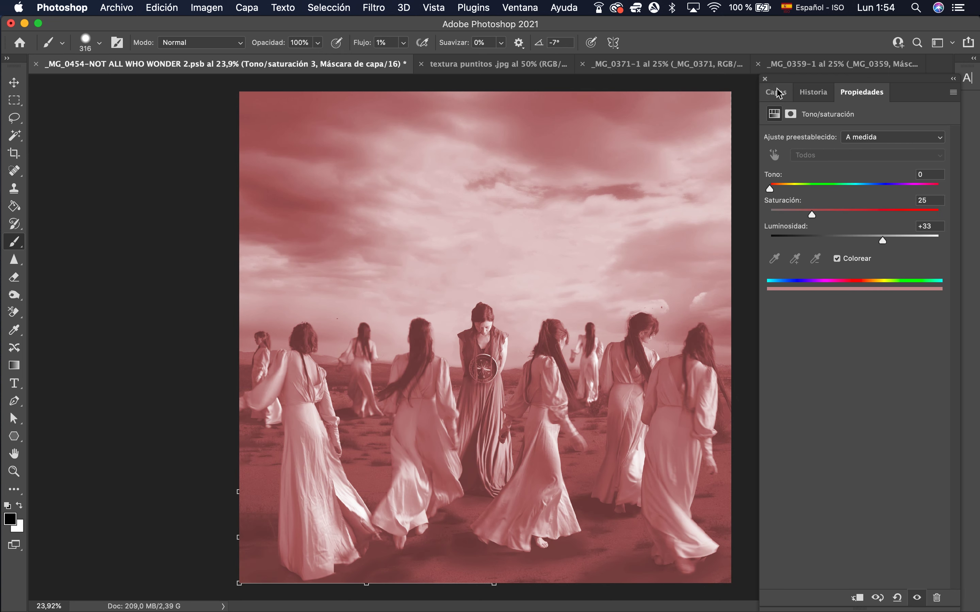
pyautogui.click(776, 91)
pyautogui.click(769, 255)
# - Copy the dotted background layer from textura puntitos .jpg into the montage above the first Hue/Saturation layer
pyautogui.click(918, 316)
pyautogui.click(521, 66)
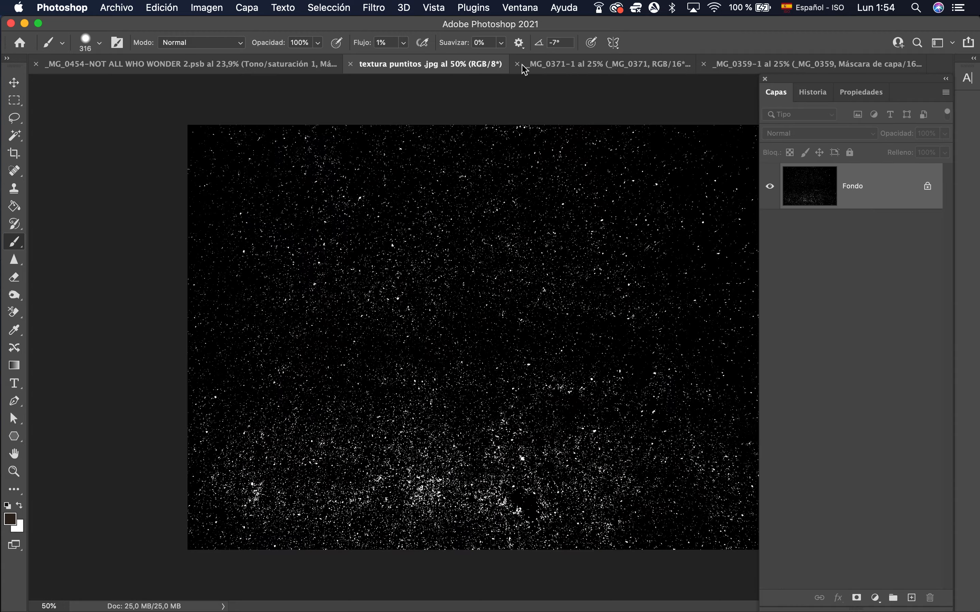
pyautogui.moveTo(859, 188); pyautogui.dragTo(527, 348)
pyautogui.click(593, 249)
# - Enlarge and position the dotted texture layer so that it covers the whole canvas
pyautogui.press('super+t')
pyautogui.moveTo(528, 245); pyautogui.dragTo(522, 83)
pyautogui.moveTo(539, 251); pyautogui.dragTo(498, 251)
pyautogui.moveTo(487, 451); pyautogui.dragTo(496, 589)
pyautogui.press('Return')
# - Flip the dotted texture layer horizontally
pyautogui.press('super+t')
pyautogui.rightClick(525, 499)
pyautogui.click(561, 594)
pyautogui.press('Return')
pyautogui.press('b')
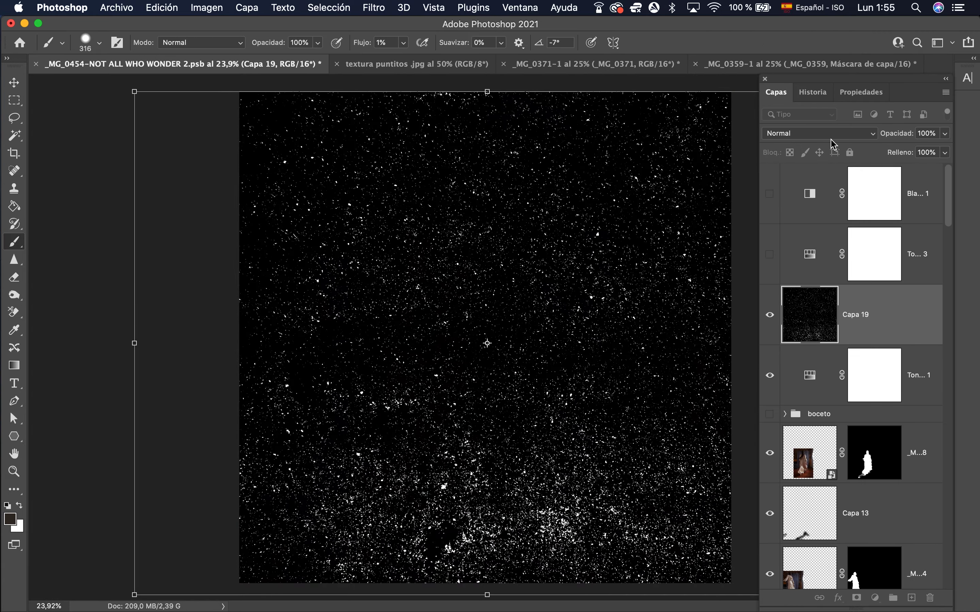
# - Set the dotted texture layer's blend mode to Trama (Screen) and its opacity to 55%
pyautogui.click(832, 134)
pyautogui.click(779, 230)
pyautogui.moveTo(896, 134); pyautogui.dragTo(878, 133)
pyautogui.press('v')
pyautogui.press('super+t')
pyautogui.press('Return')
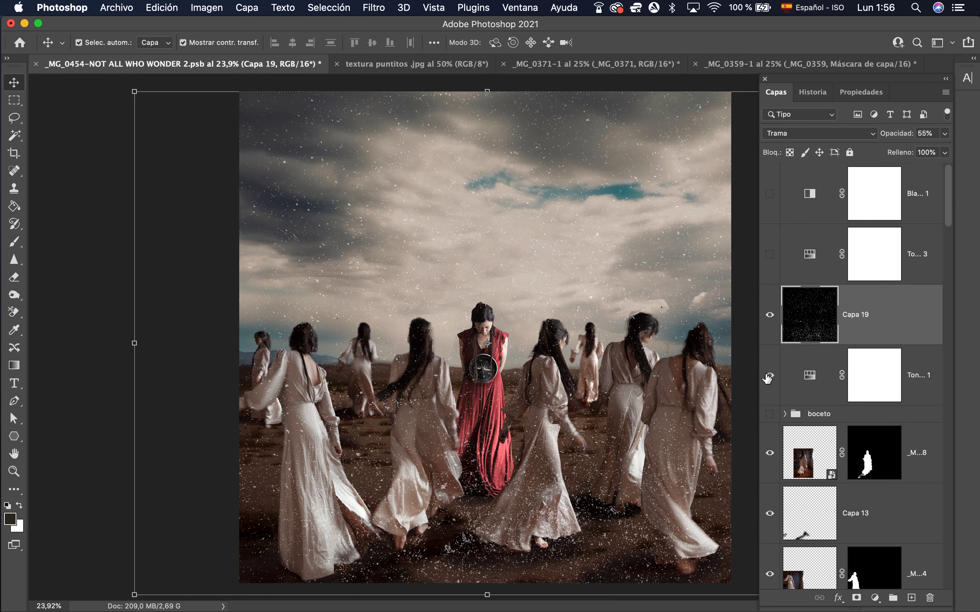
# - Toggle the two ground-masked Hue/Saturation layers above the desert background to compare the ground tones
pyautogui.scroll(-20, 770, 381)
pyautogui.click(772, 440)
pyautogui.click(772, 441)
pyautogui.click(772, 385)
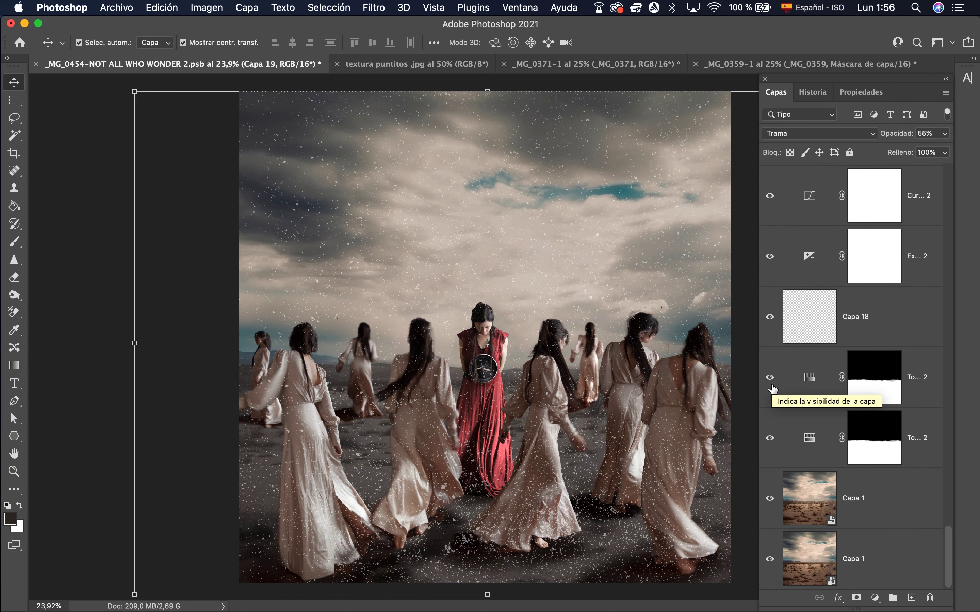
pyautogui.click(768, 441)
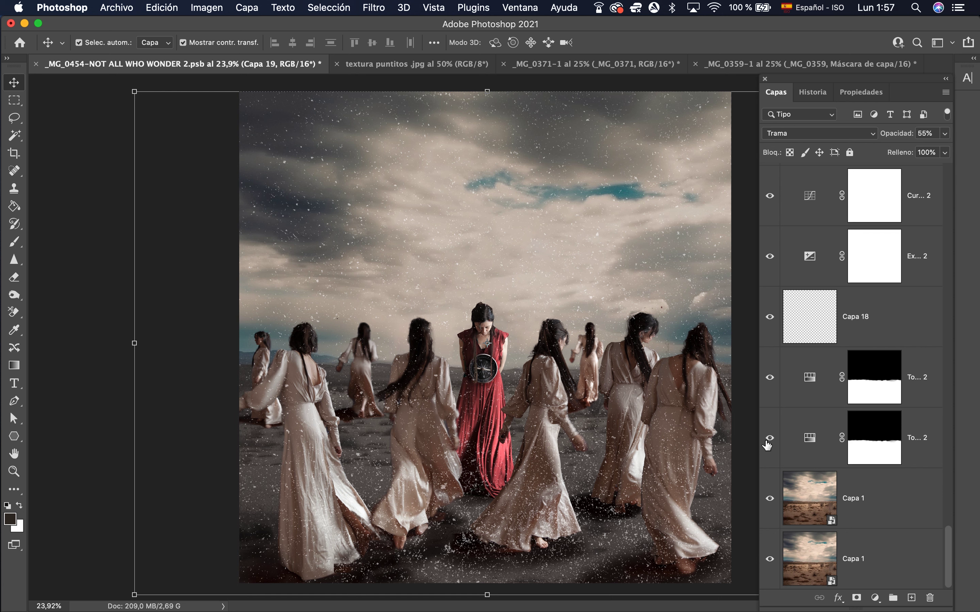
# - Enlarge the woman on layer _MG_0366 in the background slightly in proportion
pyautogui.moveTo(445, 596)
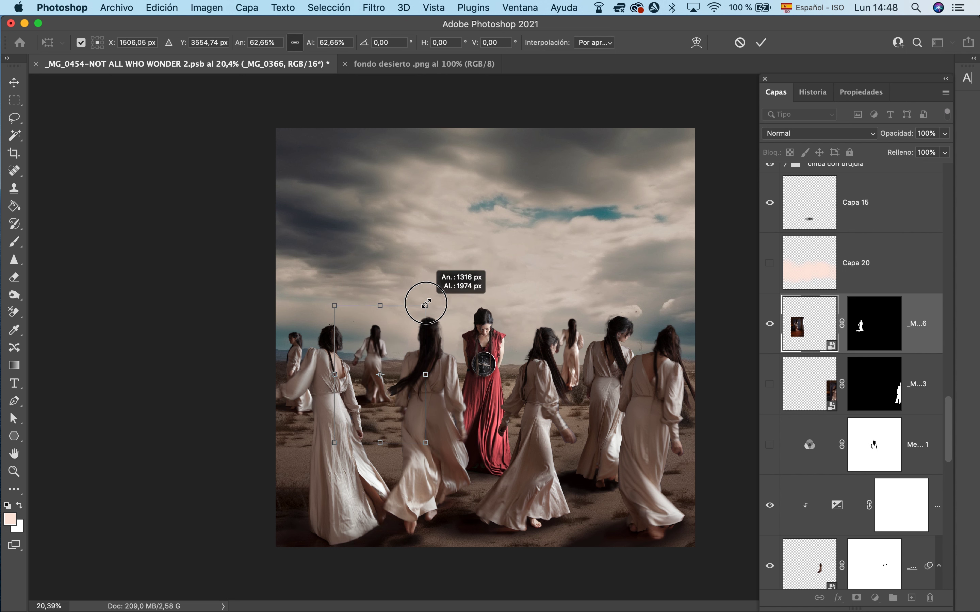
pyautogui.moveTo(424, 302); pyautogui.dragTo(428, 303)
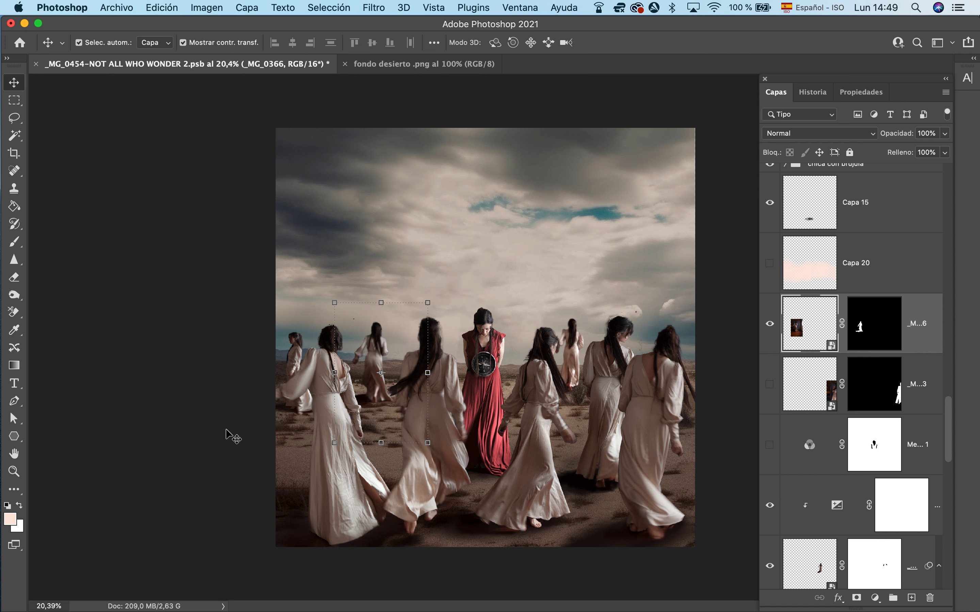
pyautogui.click(226, 432)
# - Enlarge the background woman on layer _MG_0357 at the canvas's far left edge
pyautogui.scroll(-20, 833, 417)
pyautogui.click(831, 351)
pyautogui.click(286, 326)
pyautogui.press('Return')
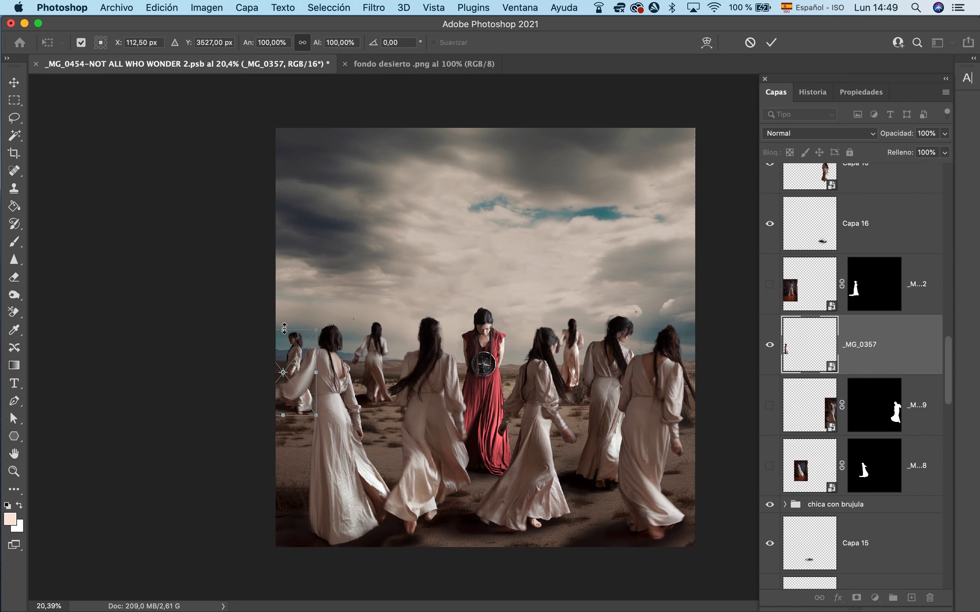
pyautogui.moveTo(286, 330); pyautogui.dragTo(246, 318)
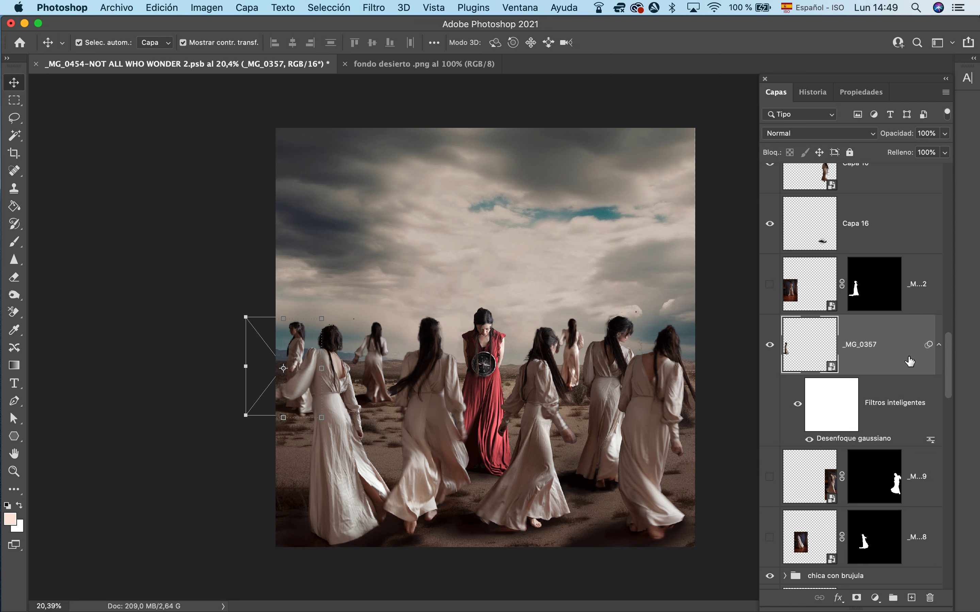
# - Apply a Motion Blur smart filter to _MG_0357 with angle 0° and distance 21 pixels
pyautogui.scroll(5, 297, 412)
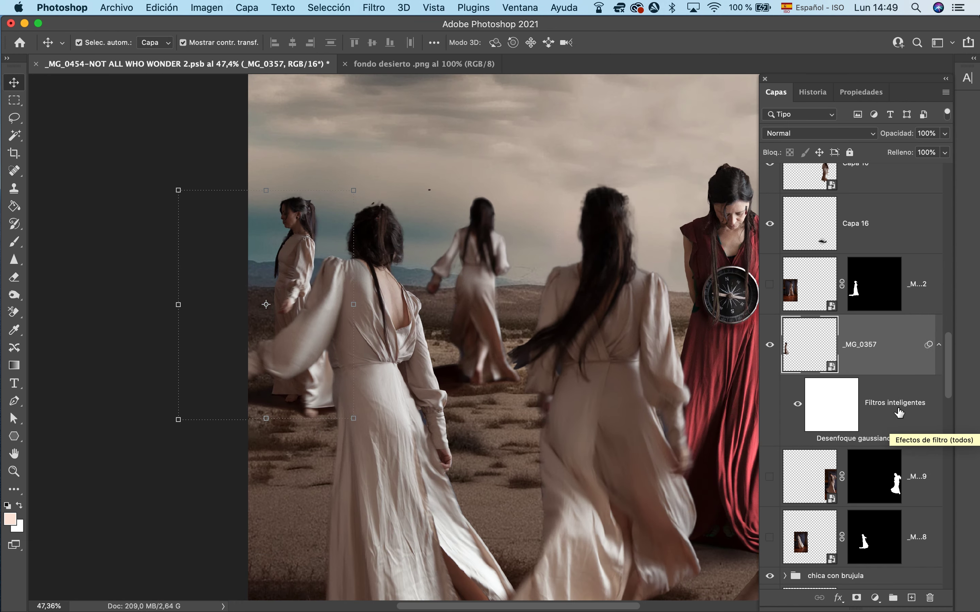
pyautogui.click(374, 7)
pyautogui.moveTo(405, 190)
pyautogui.click(656, 178)
pyautogui.moveTo(471, 83); pyautogui.dragTo(525, 79)
pyautogui.moveTo(431, 323); pyautogui.dragTo(436, 324)
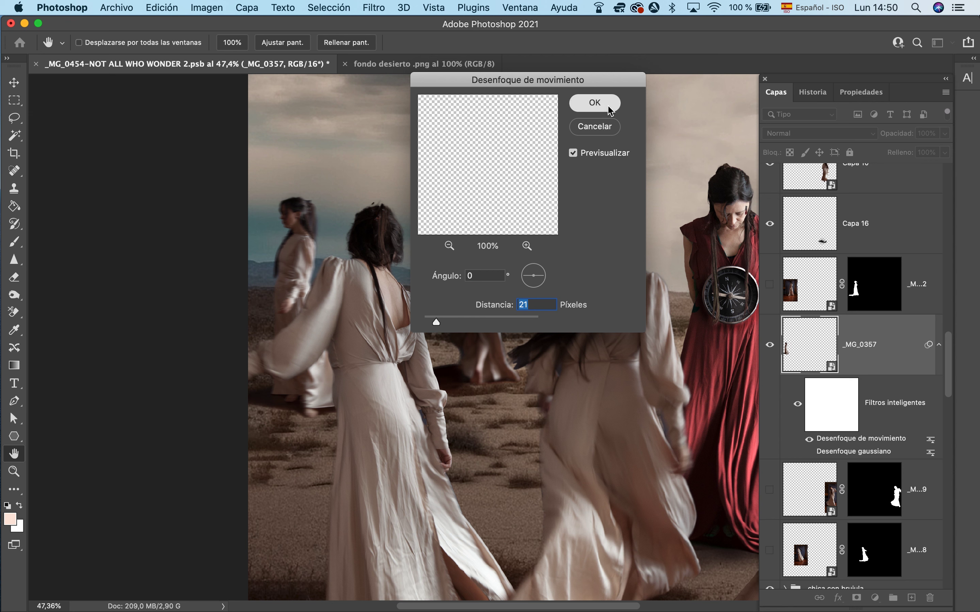
pyautogui.click(608, 107)
# - Add an empty layer directly below _MG_0357 and give the _MG_0357 layer a mask
pyautogui.click(911, 598)
pyautogui.moveTo(897, 349); pyautogui.dragTo(891, 459)
pyautogui.click(884, 357)
pyautogui.click(856, 598)
# - Mask the hem of the _MG_0357 woman softly and brush a dark shadow beneath her on the layer below
pyautogui.click(15, 242)
pyautogui.moveTo(295, 405); pyautogui.dragTo(142, 434)
pyautogui.click(99, 42)
pyautogui.click(269, 420)
pyautogui.press('x')
pyautogui.moveTo(257, 416); pyautogui.dragTo(272, 445)
pyautogui.hotkey('alt', '[')
pyautogui.keyDown('alt'); pyautogui.click(288, 443); pyautogui.keyUp('alt')
pyautogui.moveTo(305, 417); pyautogui.dragTo(319, 416)
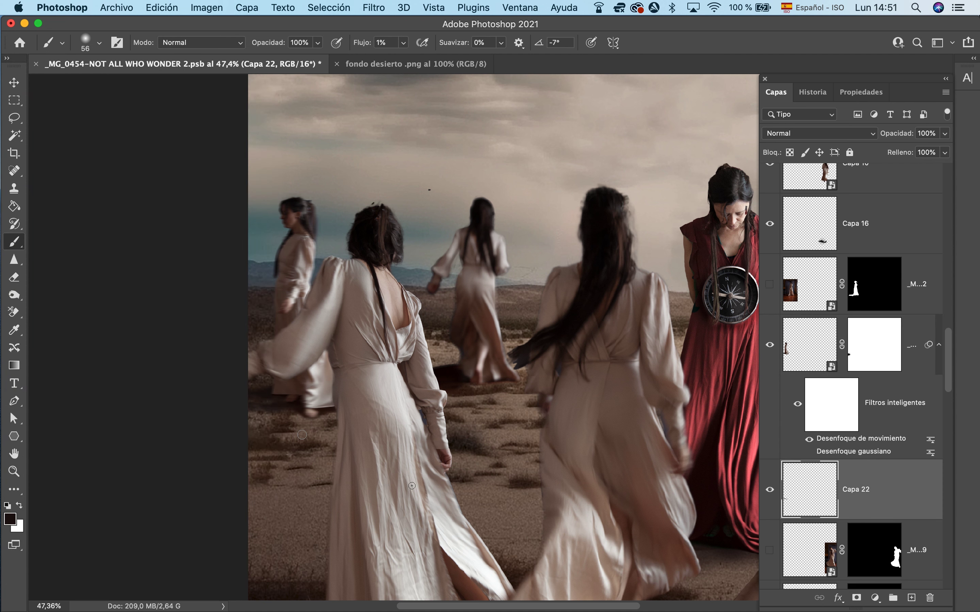
# - Touch up the shadow beside the far-left woman's feet on Capa 22 with the Eraser and return to a soft brush
pyautogui.click(14, 312)
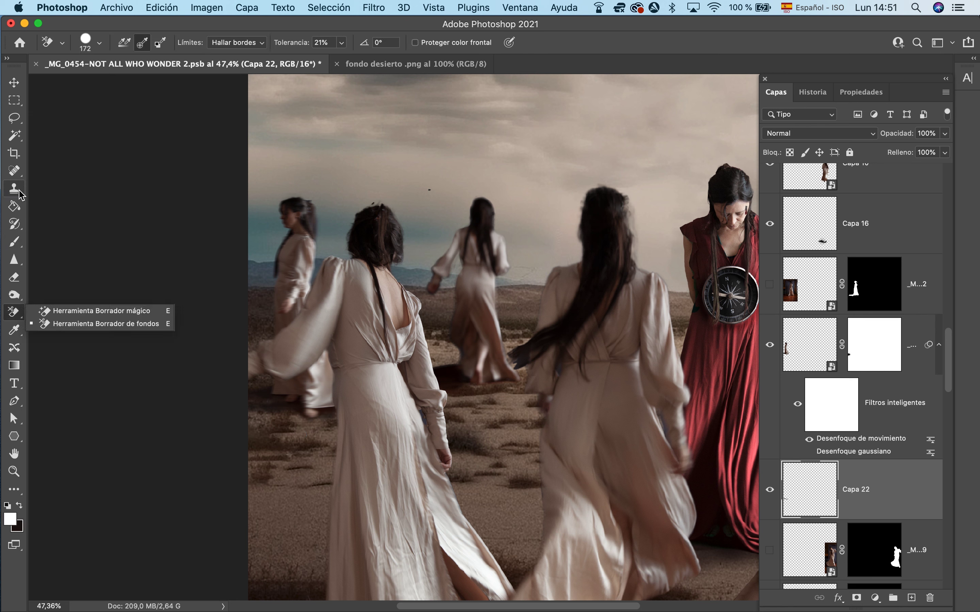
pyautogui.click(15, 490)
pyautogui.click(14, 277)
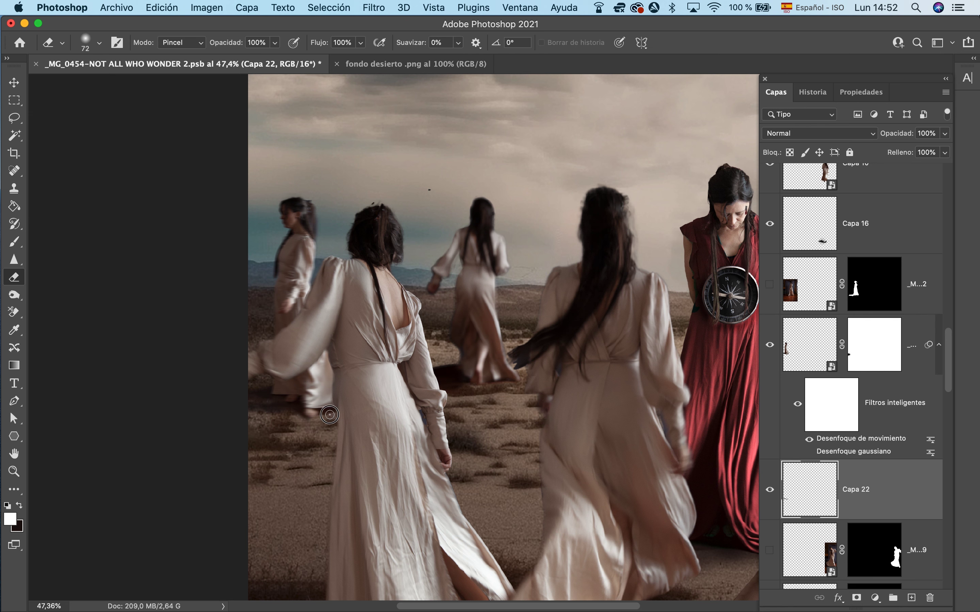
pyautogui.keyDown('super'); pyautogui.click(326, 417); pyautogui.keyUp('super')
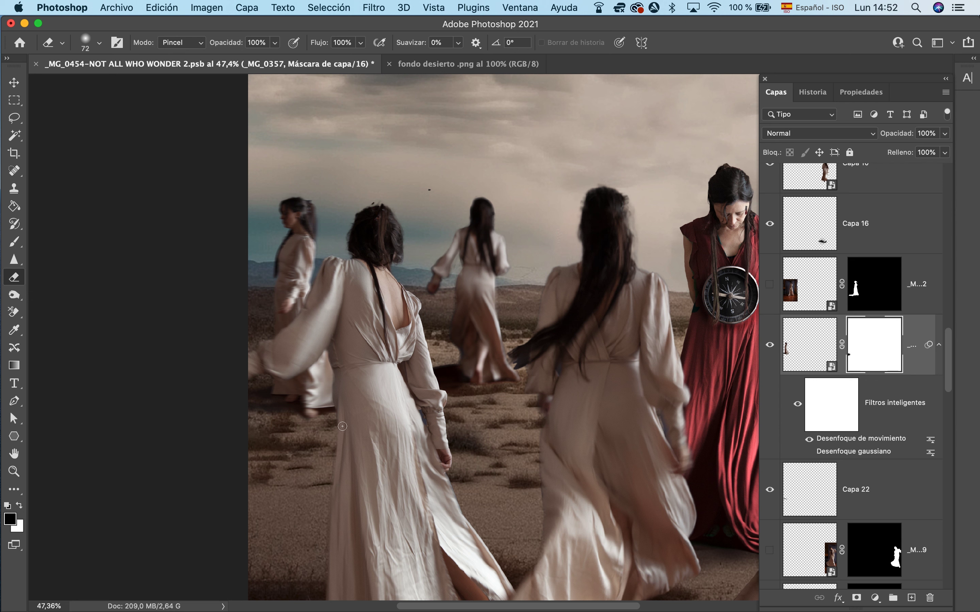
pyautogui.press('x')
pyautogui.press('b')
pyautogui.hotkey('alt', '[')
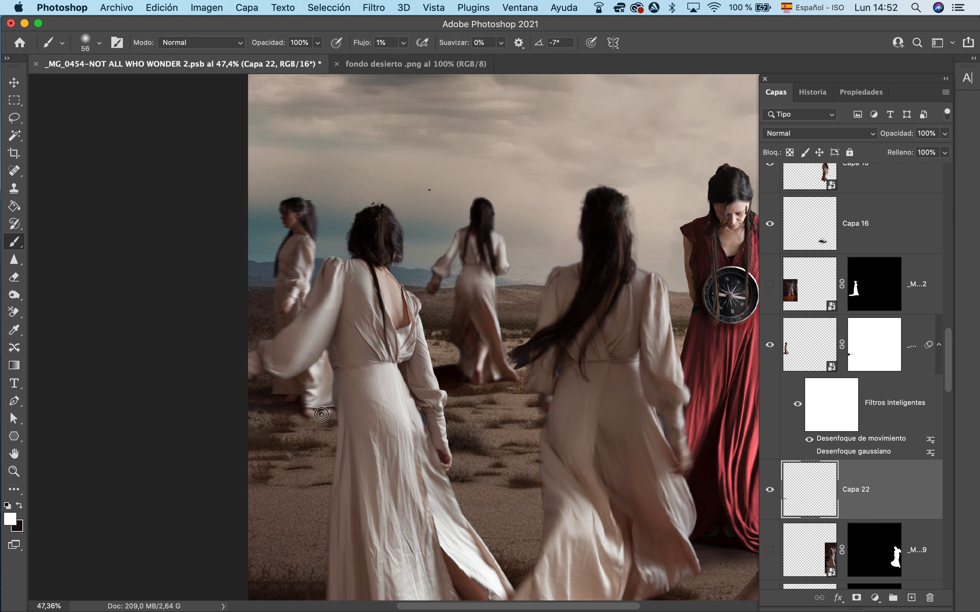
# - Add a new layer above _MG_0357, brush lightly around the woman's hem, and undo the last stroke
pyautogui.click(810, 345)
pyautogui.click(911, 598)
pyautogui.moveTo(343, 414); pyautogui.dragTo(366, 415)
pyautogui.moveTo(324, 357); pyautogui.dragTo(330, 410)
pyautogui.press('super+z')
# - Add a Curves adjustment layer that darkens the midtones with input 140 and output 87
pyautogui.click(876, 599)
pyautogui.click(873, 401)
pyautogui.moveTo(879, 226); pyautogui.dragTo(878, 256)
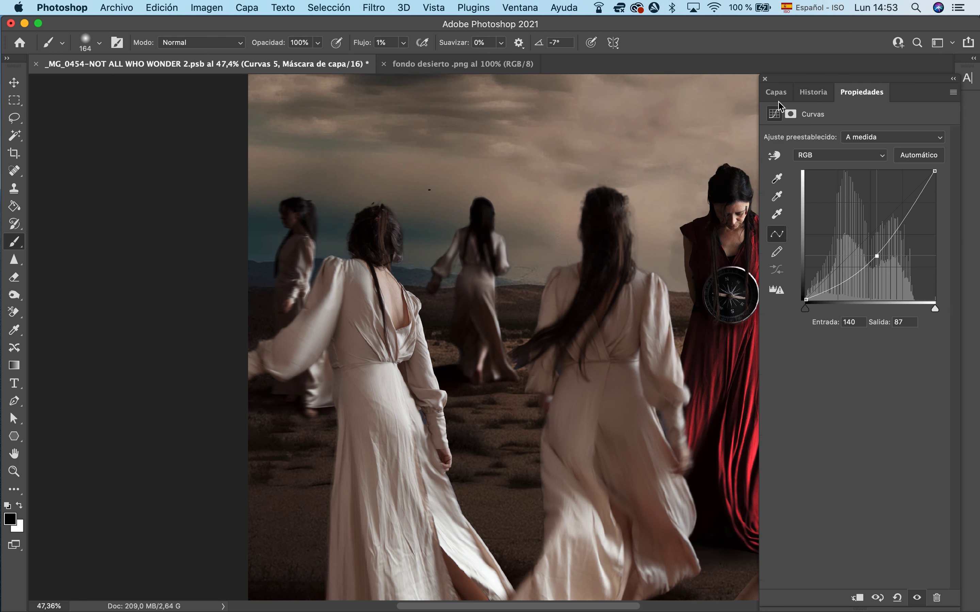
pyautogui.click(775, 92)
# - Place the Curves layer directly above _MG_0357, clip it to that layer and invert its mask for painting in white
pyautogui.moveTo(875, 351); pyautogui.dragTo(883, 422)
pyautogui.press('super+z')
pyautogui.moveTo(832, 355); pyautogui.dragTo(831, 433)
pyautogui.keyDown('alt'); pyautogui.click(831, 432); pyautogui.keyUp('alt')
pyautogui.press('super+z')
pyautogui.keyDown('alt'); pyautogui.click(827, 435); pyautogui.keyUp('alt')
pyautogui.press('super+i')
pyautogui.press('super+i')
pyautogui.press('x')
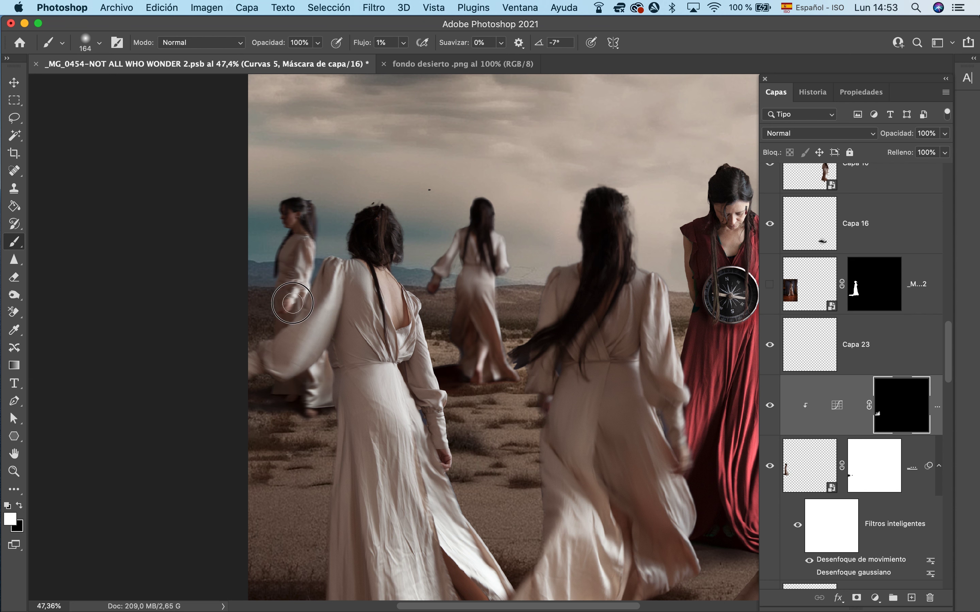
# - Add a layer below _MG_0366 and brush a soft dark shadow under that woman's feet
pyautogui.hscroll(1, 624, 506)
pyautogui.press('v')
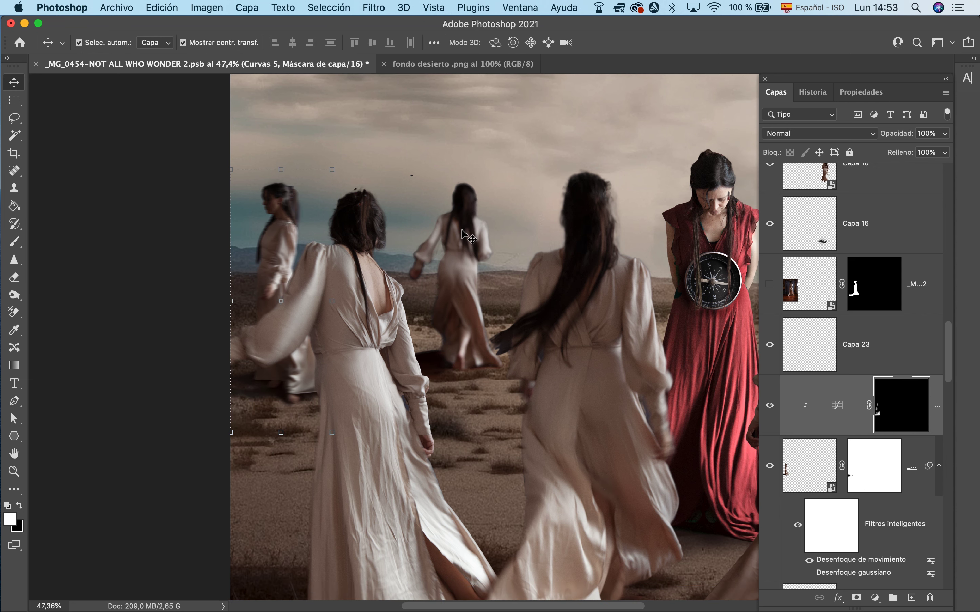
pyautogui.click(465, 284)
pyautogui.scroll(-15, 810, 383)
pyautogui.click(809, 383)
pyautogui.click(880, 395)
pyautogui.press('b')
pyautogui.press('x')
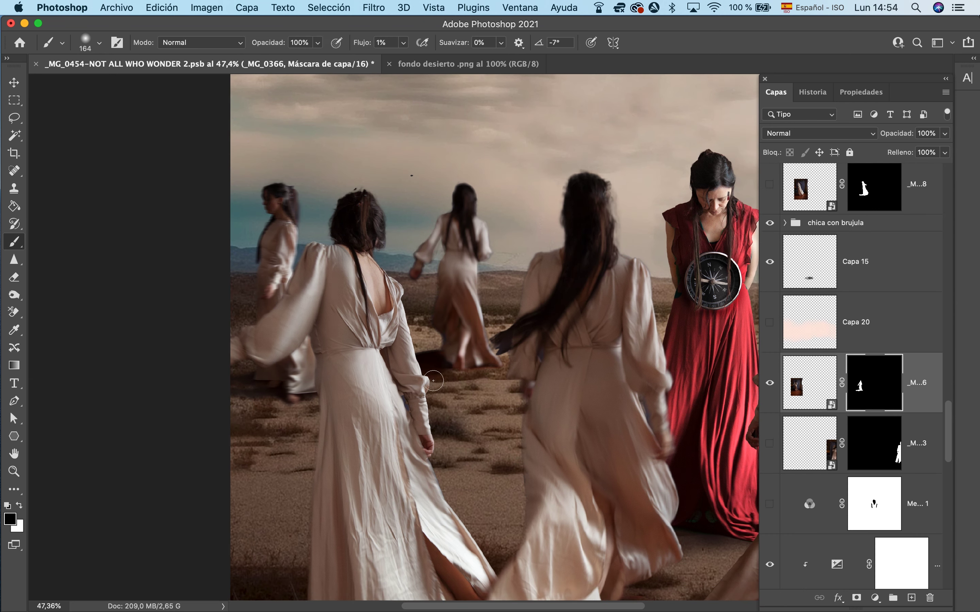
pyautogui.keyDown('super'); pyautogui.click(911, 598); pyautogui.keyUp('super')
pyautogui.moveTo(462, 363); pyautogui.dragTo(480, 363)
pyautogui.moveTo(509, 394)
pyautogui.mouseDown()
pyautogui.moveTo(494, 394)
pyautogui.moveTo(493, 366)
pyautogui.moveTo(475, 375)
pyautogui.mouseUp()
# - Refine the _MG_0366 mask around the woman's feet with a soft brush, checking it against the shadow layer
pyautogui.click(861, 387)
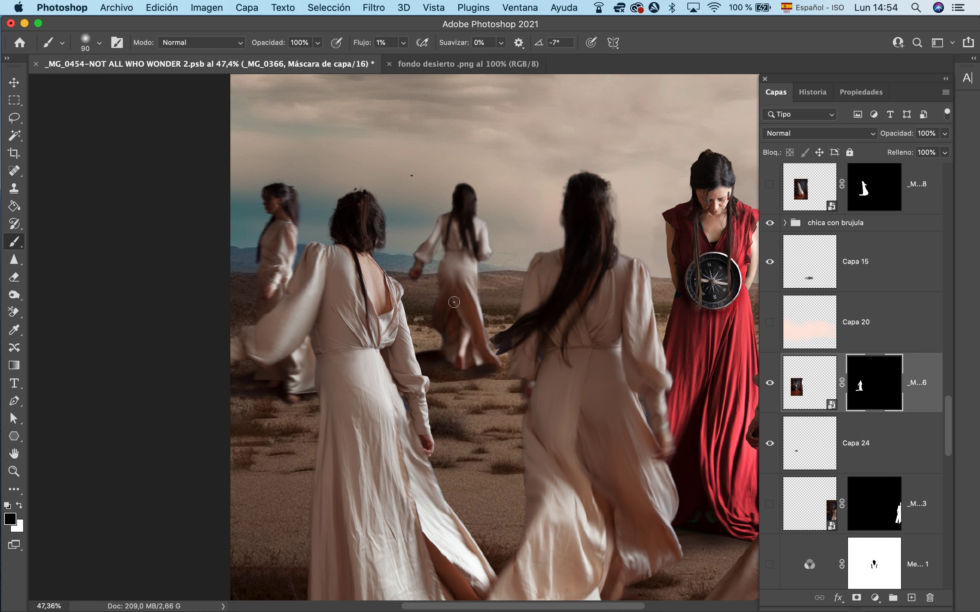
pyautogui.scroll(5, 434, 293)
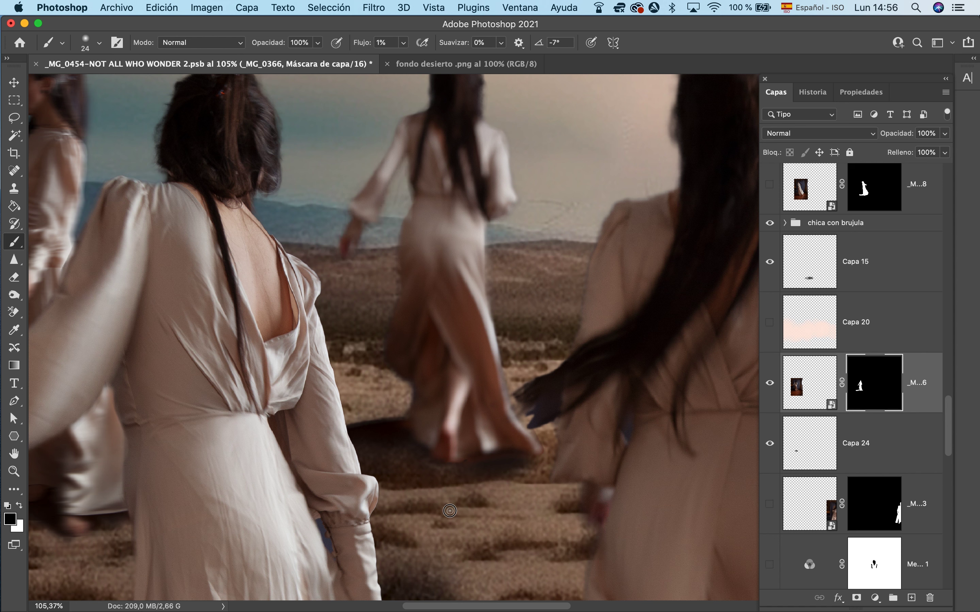
pyautogui.moveTo(396, 486); pyautogui.dragTo(420, 487)
pyautogui.click(771, 444)
pyautogui.click(771, 445)
pyautogui.click(773, 383)
pyautogui.click(771, 444)
pyautogui.click(770, 444)
pyautogui.click(771, 383)
pyautogui.moveTo(369, 412)
pyautogui.mouseDown()
pyautogui.moveTo(397, 409)
pyautogui.moveTo(381, 421)
pyautogui.mouseUp()
# - Add a Curves adjustment layer clipped to the _MG_0366 woman and reshape its curve
pyautogui.click(875, 598)
pyautogui.click(871, 406)
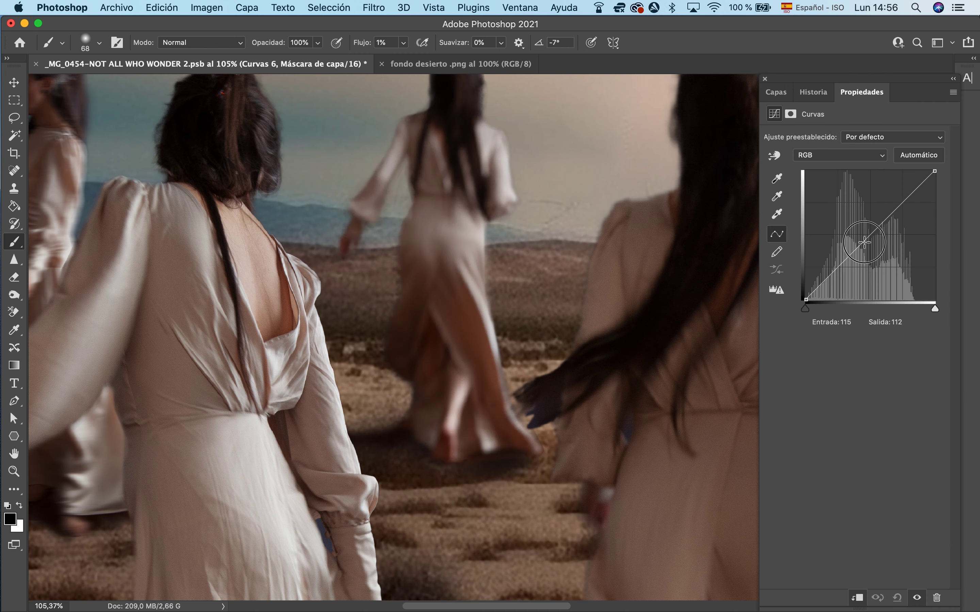
pyautogui.moveTo(864, 242); pyautogui.dragTo(858, 230)
pyautogui.scroll(-8, 485, 337)
pyautogui.moveTo(806, 300); pyautogui.dragTo(804, 300)
pyautogui.moveTo(858, 230); pyautogui.dragTo(874, 252)
pyautogui.hscroll(3, 842, 203)
pyautogui.click(774, 95)
# - Add a second Curves layer clipped to _MG_0366 with input 137 and output 94
pyautogui.click(875, 598)
pyautogui.click(871, 406)
pyautogui.click(859, 599)
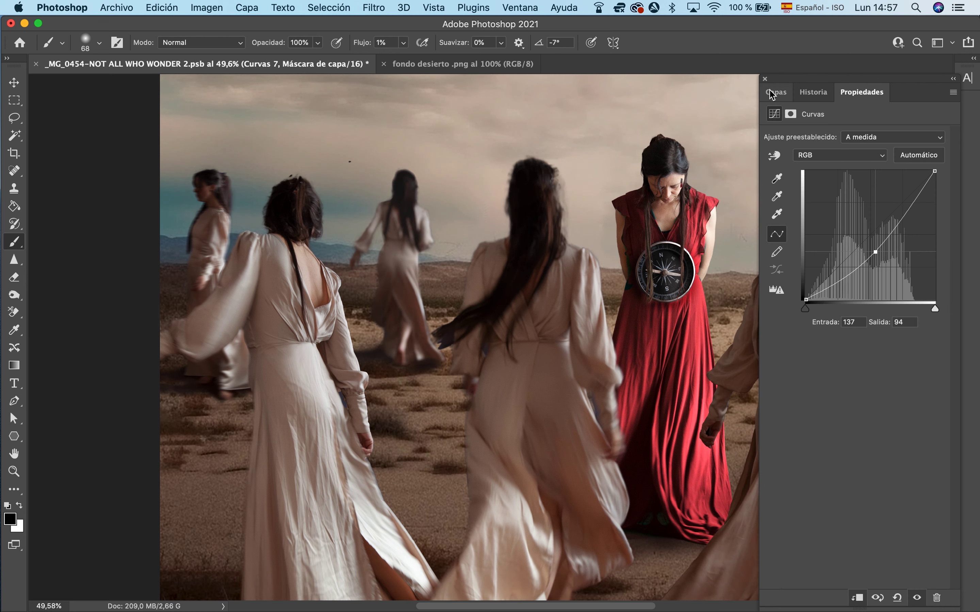
pyautogui.click(774, 94)
# - Invert the second Curves layer's mask and brush the darkening onto the _MG_0366 woman's dress in white
pyautogui.press('super+i')
pyautogui.press('x')
pyautogui.moveTo(410, 366); pyautogui.dragTo(417, 296)
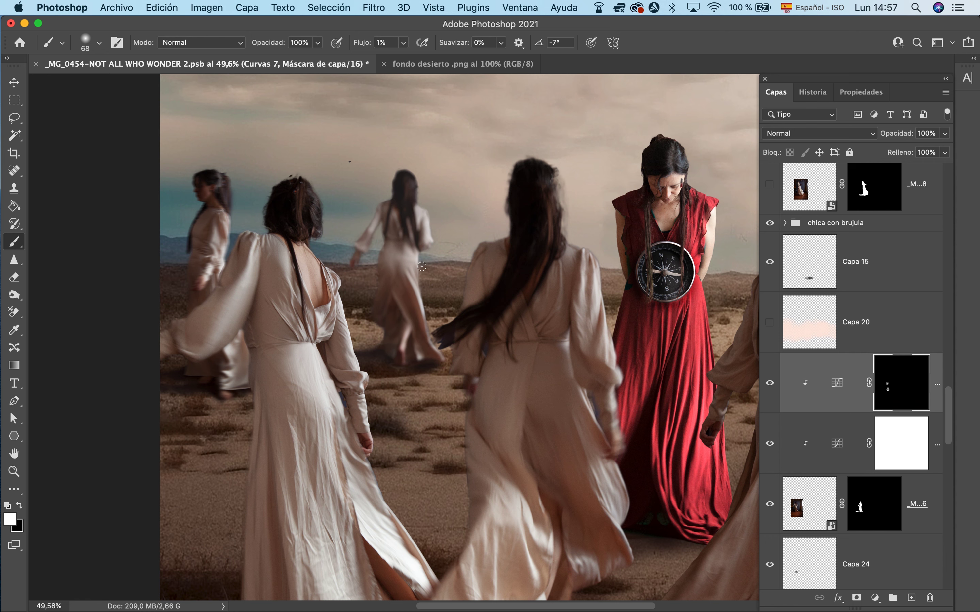
# - Group _MG_0366 with its two clipped Curves layers and name the group "chica 2 atras"
pyautogui.scroll(-8, 479, 349)
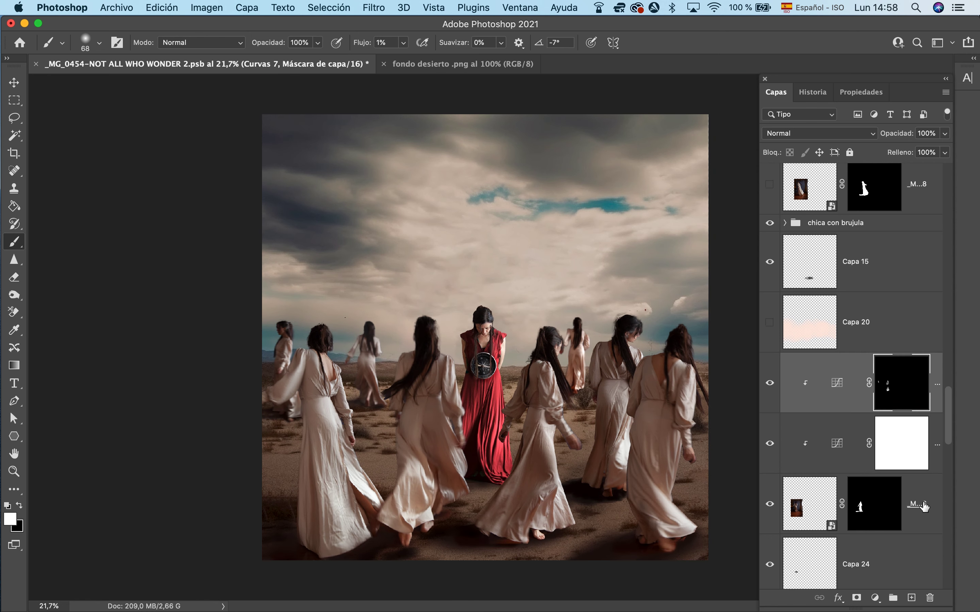
pyautogui.keyDown('shift'); pyautogui.click(924, 507); pyautogui.keyUp('shift')
pyautogui.click(893, 598)
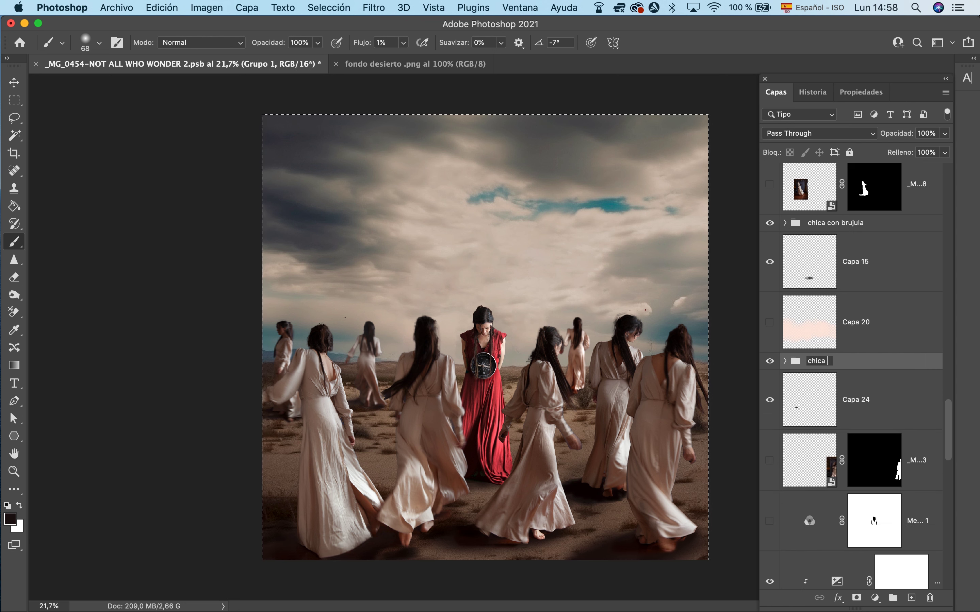
pyautogui.press('Return')
pyautogui.click(914, 406)
pyautogui.click(14, 83)
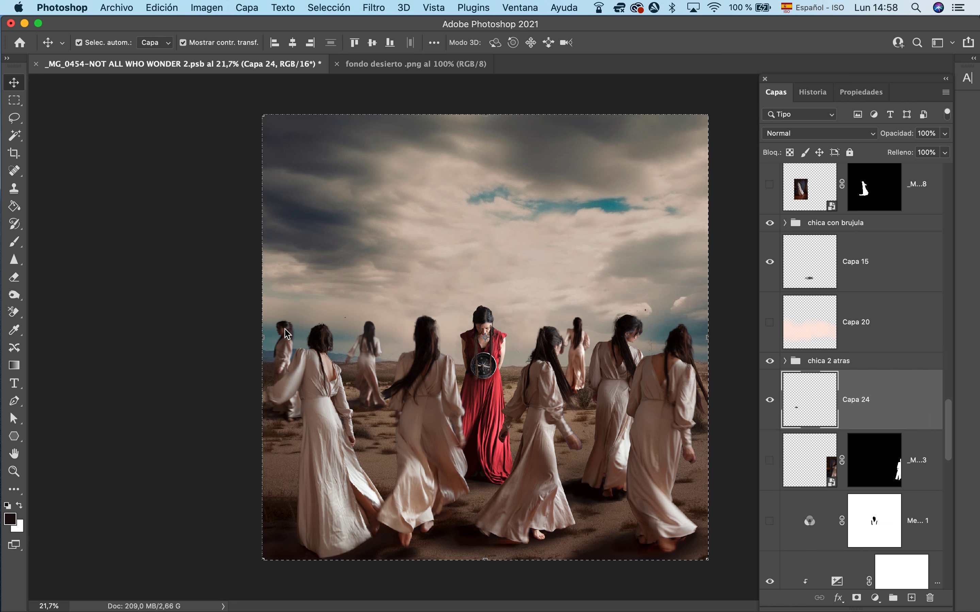
pyautogui.click(869, 362)
# - Apply a Motion Blur smart filter to the distant woman on _MG_0365 with angle 0° and distance 21 pixels
pyautogui.scroll(-7, 922, 231)
pyautogui.click(770, 381)
pyautogui.click(770, 381)
pyautogui.scroll(6, 618, 371)
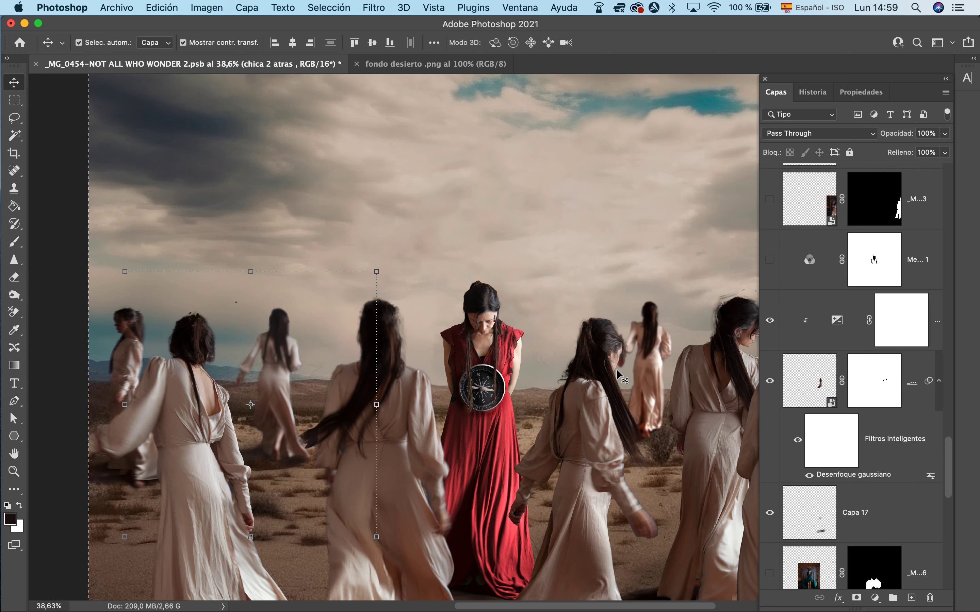
pyautogui.click(809, 381)
pyautogui.click(374, 7)
pyautogui.click(656, 228)
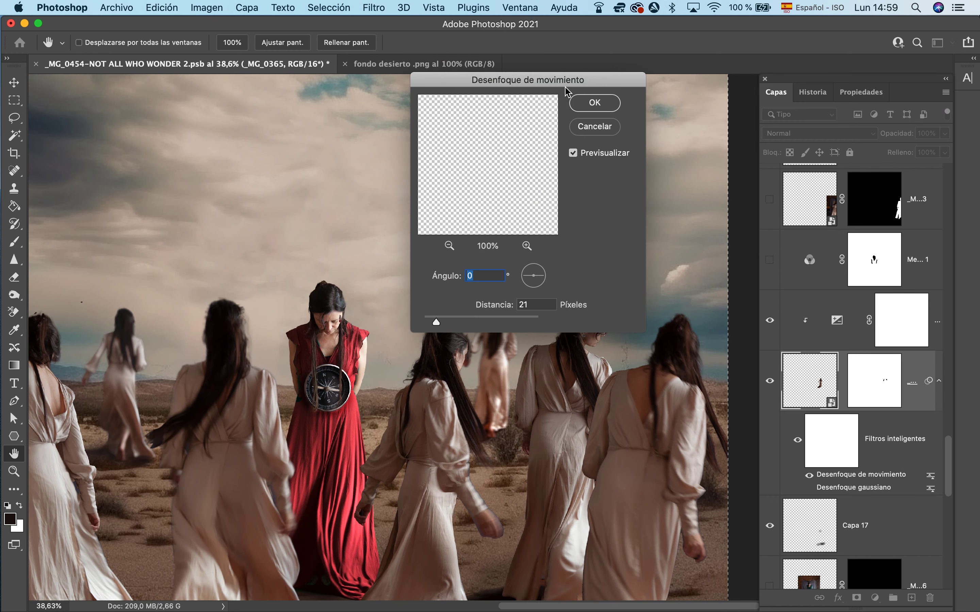
pyautogui.press('Return')
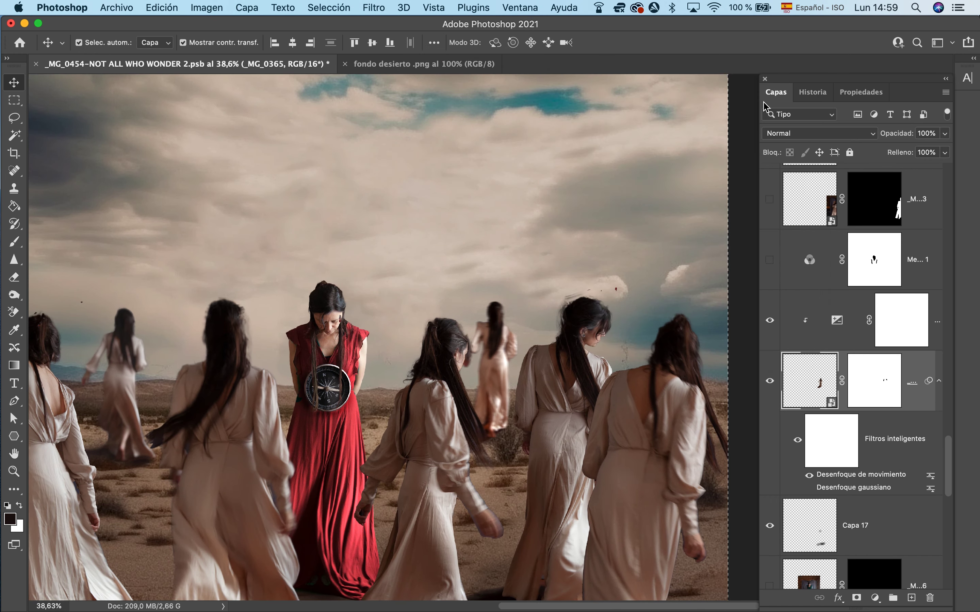
# - Adjust the settings of the Exposure layer clipped to _MG_0365 slightly
pyautogui.doubleClick(837, 320)
pyautogui.moveTo(855, 171); pyautogui.dragTo(857, 173)
pyautogui.click(775, 92)
# - Move _MG_0365 together with its clipped Exposure layer down the stack to just above the Brightness adjustment layer
pyautogui.scroll(-4, 908, 309)
pyautogui.keyDown('shift'); pyautogui.click(907, 308); pyautogui.keyUp('shift')
pyautogui.scroll(-6, 912, 284)
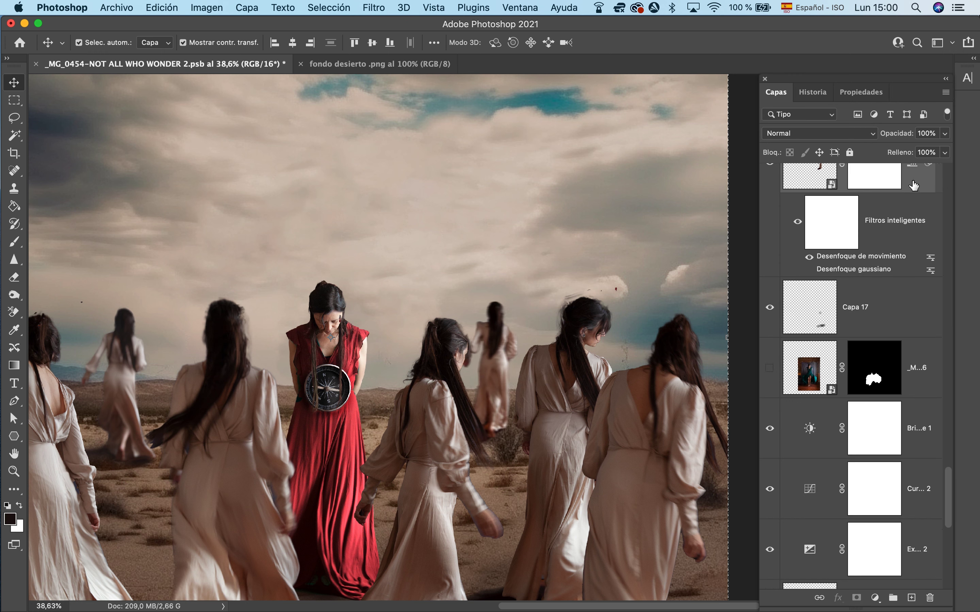
pyautogui.moveTo(914, 184); pyautogui.dragTo(893, 401)
# - Refine the mask of _MG_0365 with a soft brush so the distant woman's hem blends into the desert behind the foreground woman
pyautogui.scroll(3, 894, 405)
pyautogui.scroll(5, 552, 204)
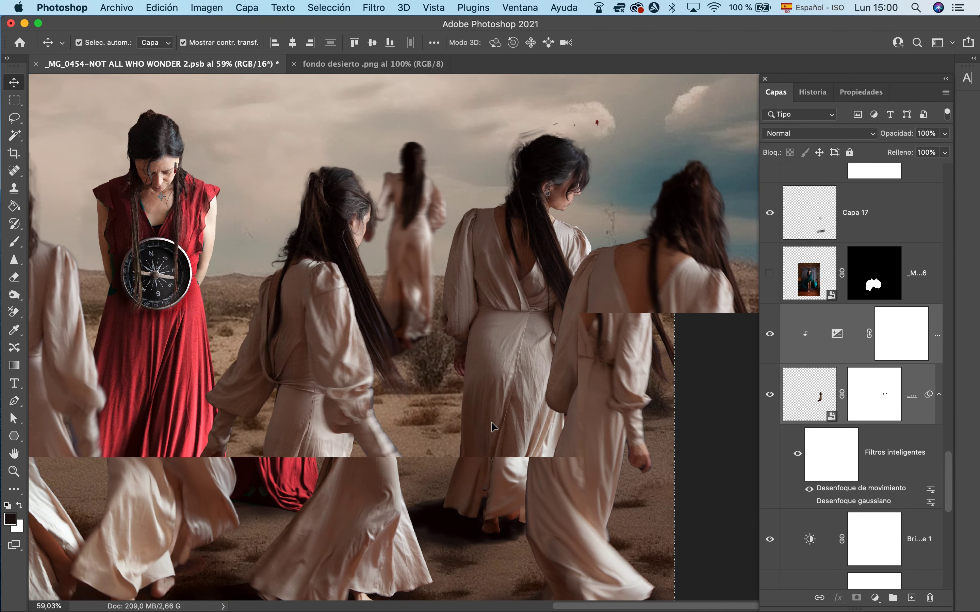
pyautogui.click(899, 407)
pyautogui.click(770, 396)
pyautogui.click(770, 396)
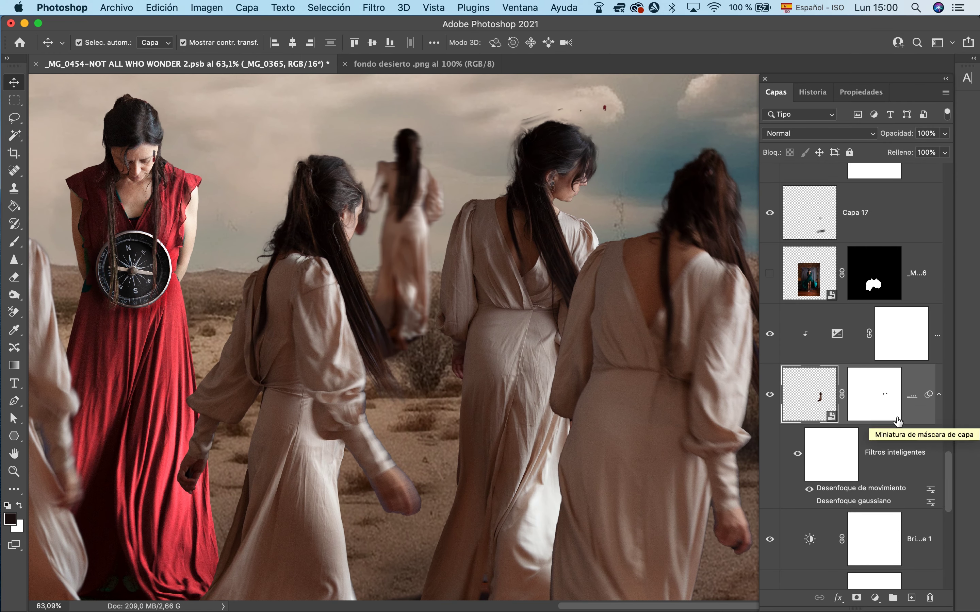
pyautogui.press('x')
pyautogui.press('b')
pyautogui.press('x')
pyautogui.moveTo(373, 355)
pyautogui.mouseDown()
pyautogui.moveTo(385, 364)
pyautogui.moveTo(399, 349)
pyautogui.mouseUp()
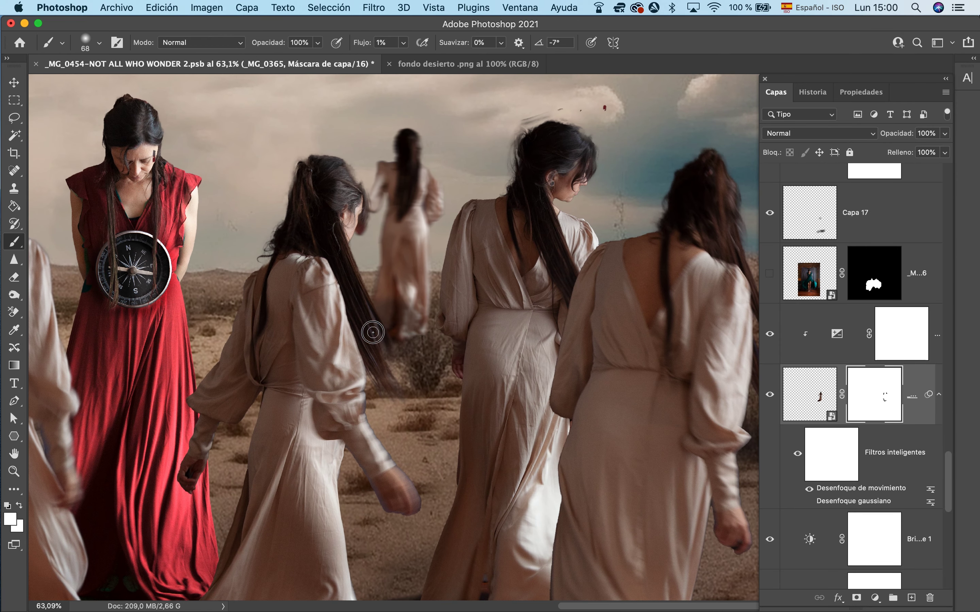
pyautogui.press('x')
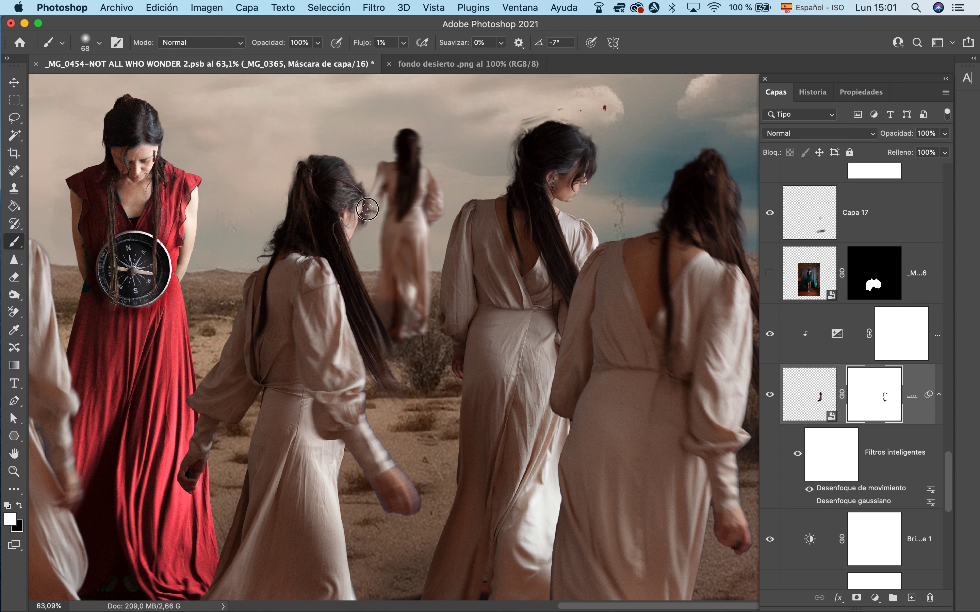
pyautogui.moveTo(417, 337)
pyautogui.mouseDown()
pyautogui.moveTo(411, 350)
pyautogui.moveTo(439, 294)
pyautogui.mouseUp()
pyautogui.press('x')
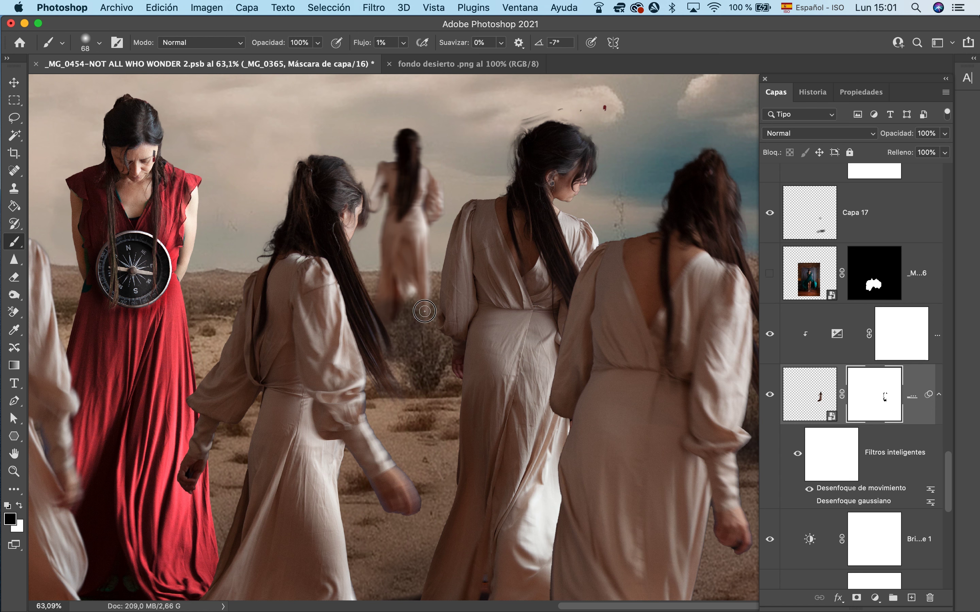
# - Group _MG_0365 with its clipped Exposure layer and name the group "chica atras 3"
pyautogui.scroll(-1, 453, 387)
pyautogui.scroll(-5, 453, 386)
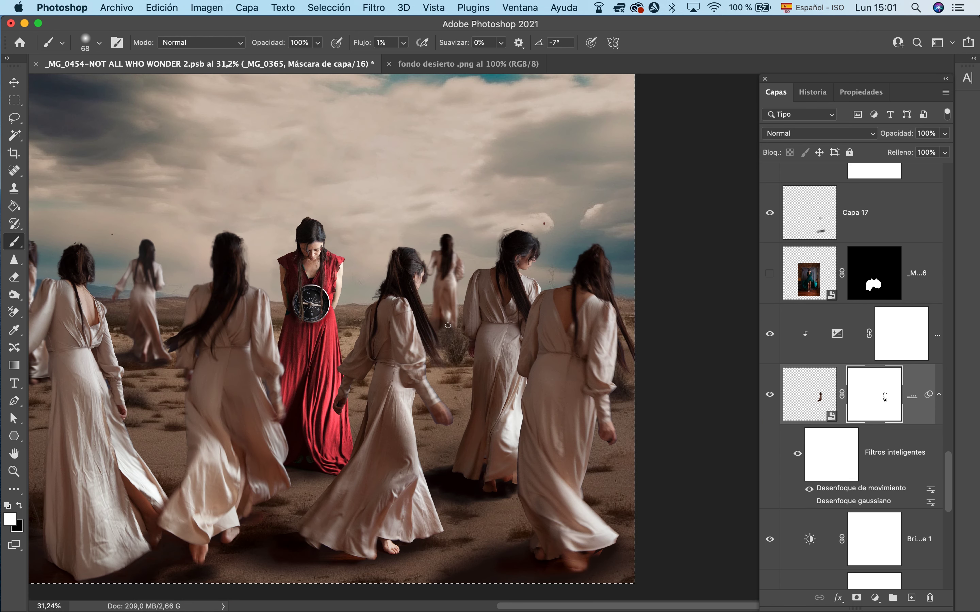
pyautogui.scroll(-4, 574, 370)
pyautogui.keyDown('shift'); pyautogui.click(934, 330); pyautogui.keyUp('shift')
pyautogui.click(893, 598)
pyautogui.doubleClick(818, 296)
pyautogui.write('chica a')
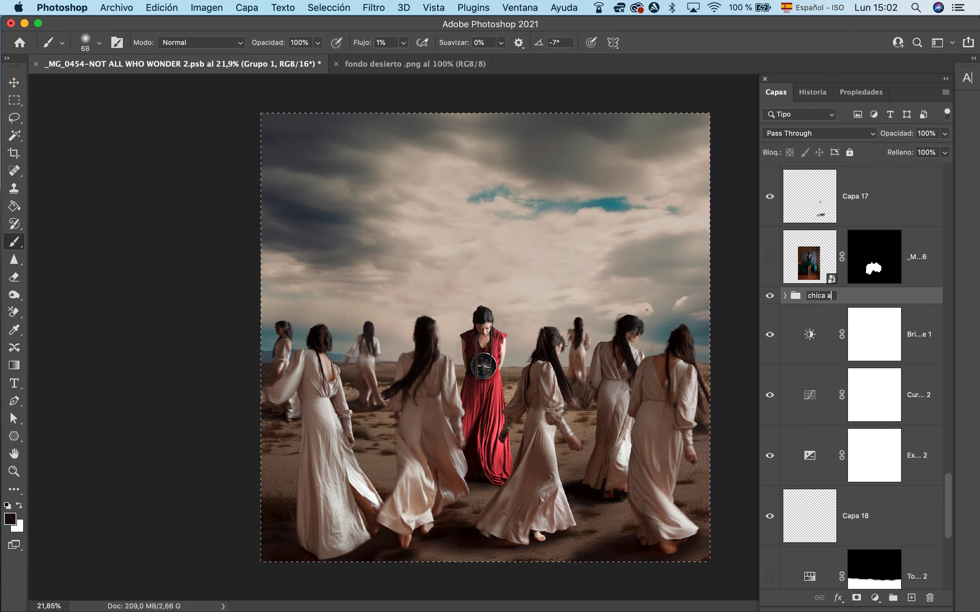
# - Delete the hidden masked photo layer just above the "chica atras 3" group
pyautogui.click(920, 274)
pyautogui.click(770, 258)
pyautogui.press('BackSpace')
pyautogui.click(590, 222)
pyautogui.press('BackSpace')
pyautogui.click(590, 221)
pyautogui.moveTo(926, 278); pyautogui.dragTo(931, 597)
# - Apply a Gaussian Blur smart filter with a radius of 3,0 pixels to the front-left woman on _MG_0364
pyautogui.scroll(10, 850, 364)
pyautogui.click(770, 305)
pyautogui.click(770, 304)
pyautogui.click(771, 426)
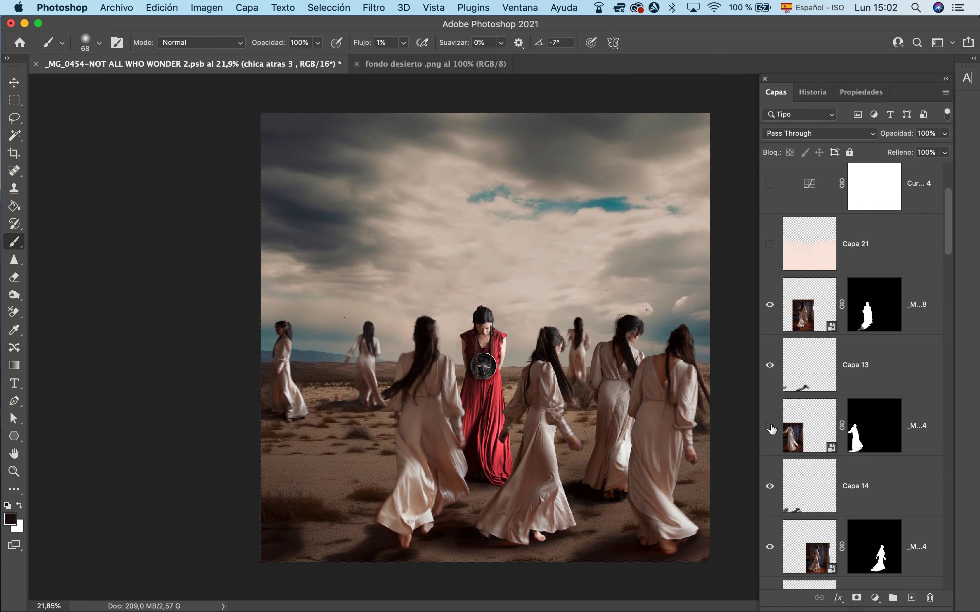
pyautogui.click(771, 428)
pyautogui.click(917, 434)
pyautogui.rightClick(918, 434)
pyautogui.press('Escape')
pyautogui.click(374, 8)
pyautogui.moveTo(405, 191)
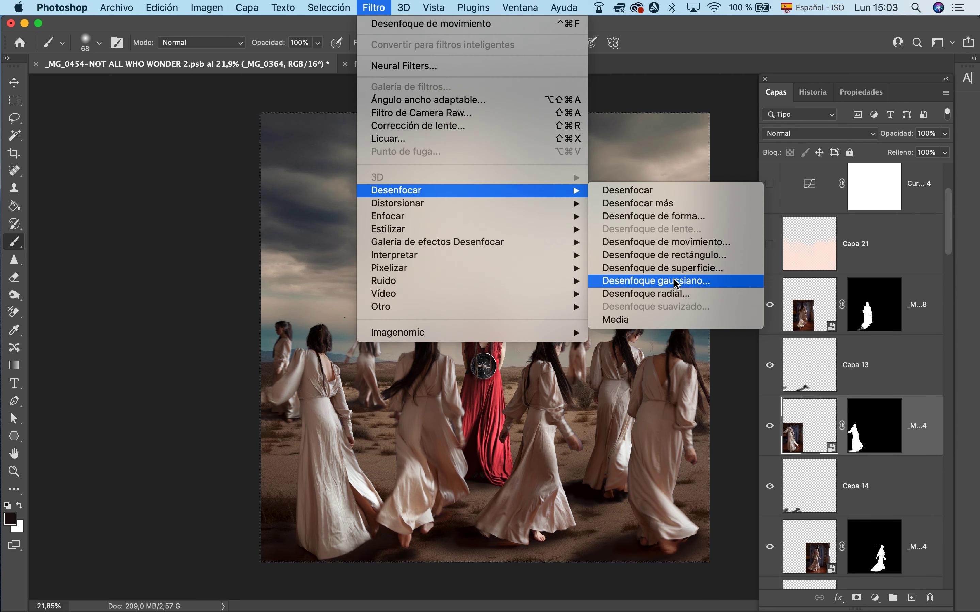
pyautogui.click(676, 280)
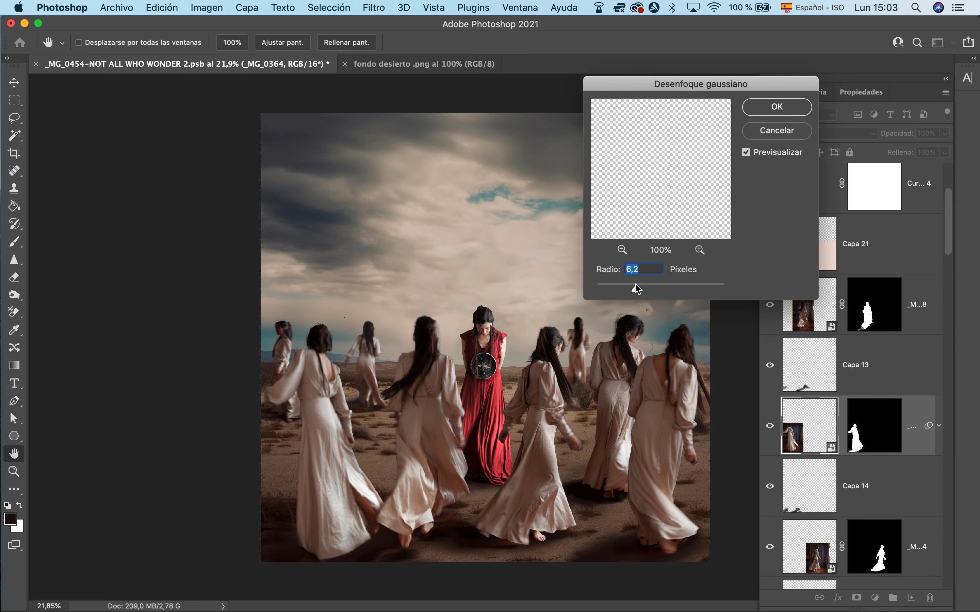
pyautogui.click(329, 372)
pyautogui.moveTo(634, 289)
pyautogui.mouseDown()
pyautogui.moveTo(602, 289)
pyautogui.moveTo(616, 290)
pyautogui.mouseUp()
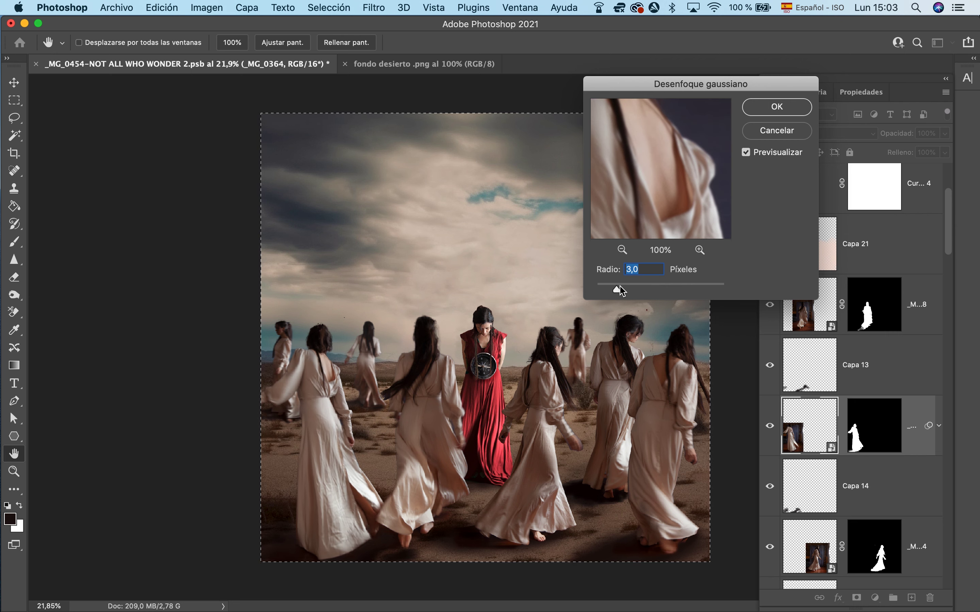
pyautogui.click(777, 107)
# - Add a new layer beneath _MG_0364 and brush soft dark shadows on the ground around the front-left woman's hem
pyautogui.press('b')
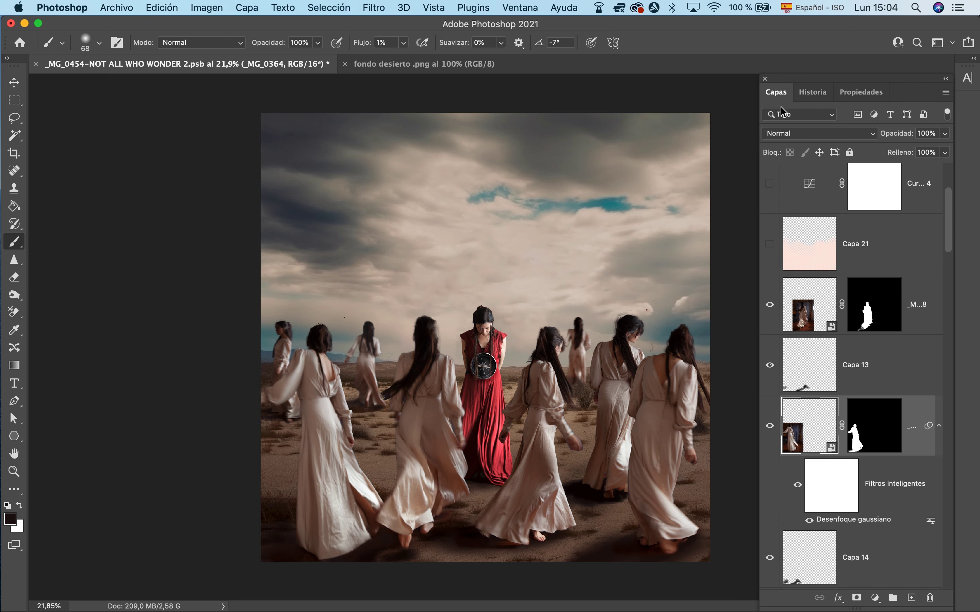
pyautogui.scroll(5, 369, 430)
pyautogui.scroll(-10, 370, 434)
pyautogui.hscroll(-3, 370, 434)
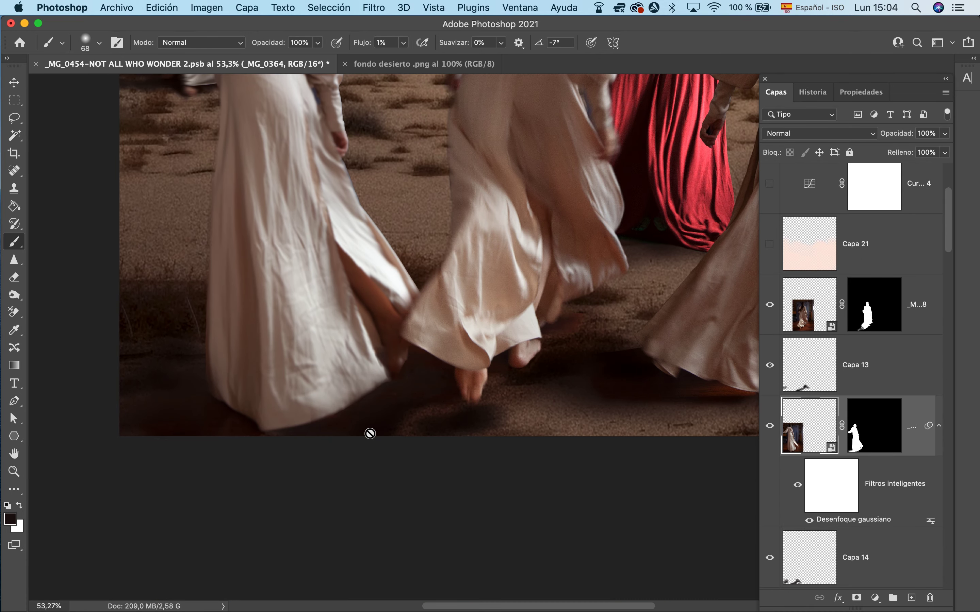
pyautogui.click(908, 559)
pyautogui.click(911, 599)
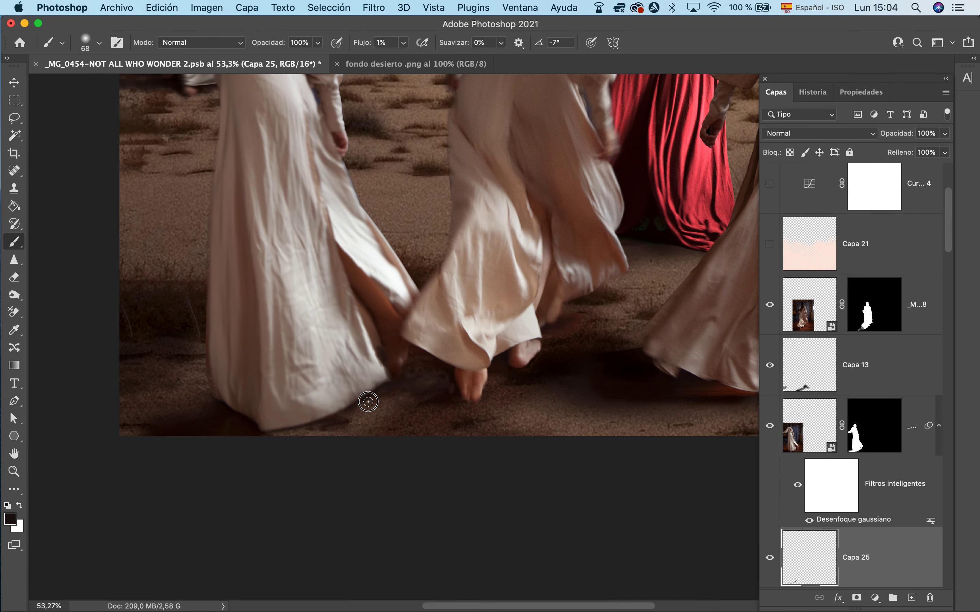
pyautogui.moveTo(313, 437); pyautogui.dragTo(283, 434)
pyautogui.moveTo(382, 411); pyautogui.dragTo(429, 413)
pyautogui.moveTo(319, 421); pyautogui.dragTo(398, 407)
pyautogui.moveTo(219, 357); pyautogui.dragTo(139, 402)
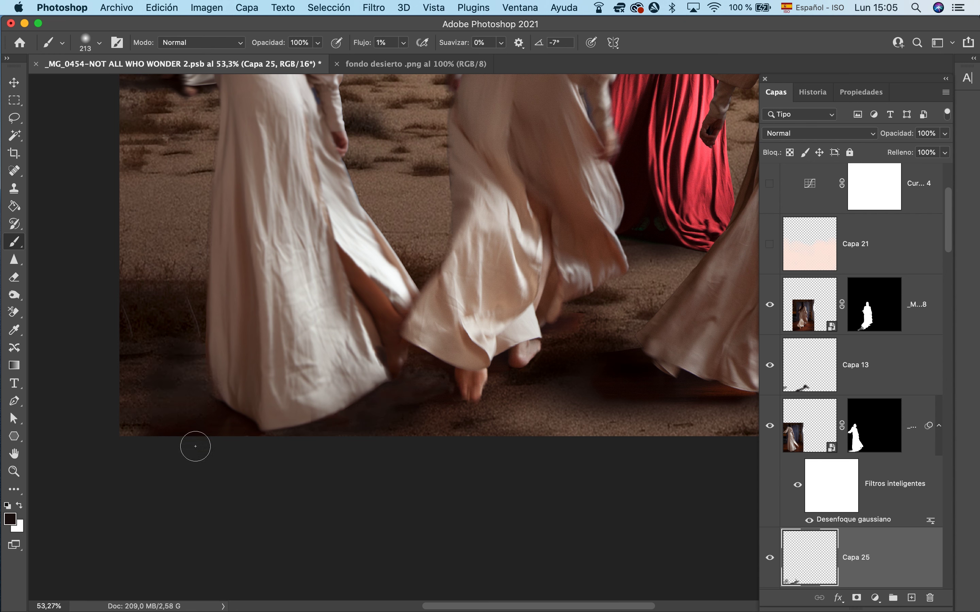
# - Hide Capa 13 and add a Curves adjustment layer above _MG_0364 that darkens the image
pyautogui.click(810, 425)
pyautogui.click(770, 365)
pyautogui.click(875, 598)
pyautogui.click(874, 415)
pyautogui.click(772, 93)
pyautogui.press('super+z')
pyautogui.click(875, 598)
pyautogui.click(875, 403)
pyautogui.moveTo(879, 232); pyautogui.dragTo(879, 243)
pyautogui.click(776, 93)
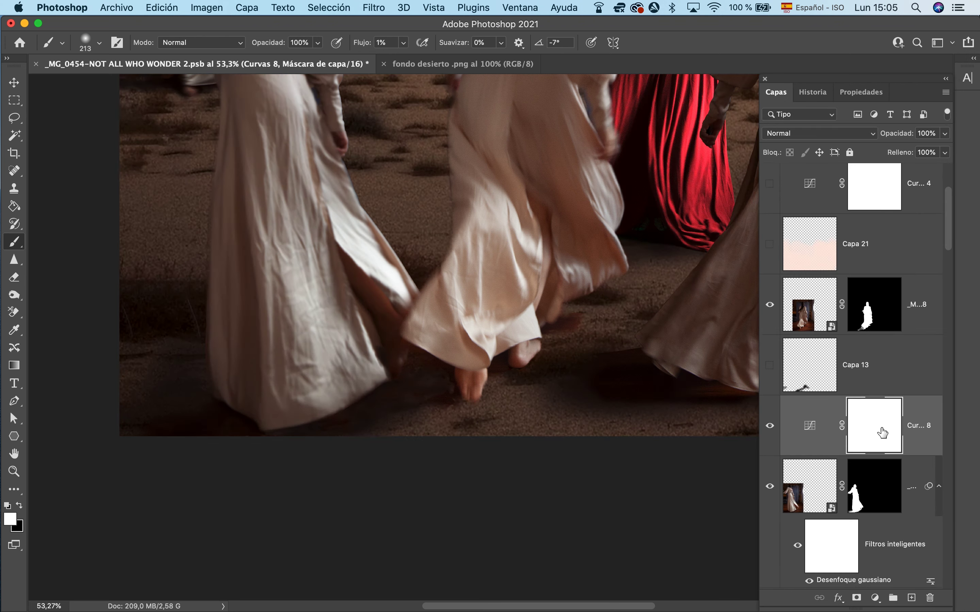
# - Invert the new Curves mask to black and paint the darkening back in around the front-left woman and along the lower ground
pyautogui.keyDown('super'); pyautogui.click(881, 432); pyautogui.keyUp('super')
pyautogui.press('super+i')
pyautogui.moveTo(256, 262); pyautogui.dragTo(264, 263)
pyautogui.moveTo(255, 187); pyautogui.dragTo(267, 360)
pyautogui.press('super+z')
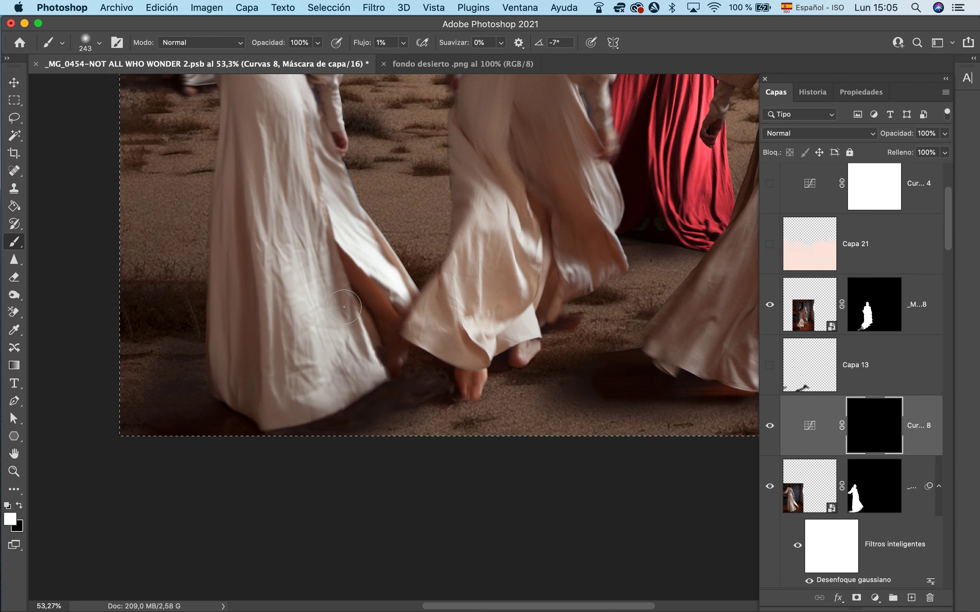
pyautogui.scroll(-4, 345, 307)
pyautogui.scroll(-2, 343, 308)
pyautogui.moveTo(298, 442); pyautogui.dragTo(279, 561)
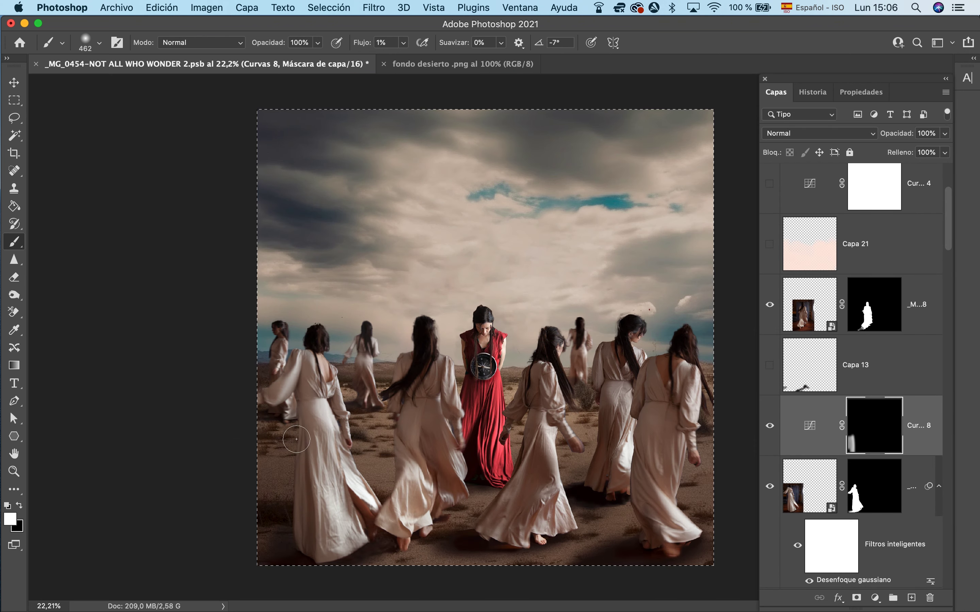
pyautogui.moveTo(328, 446)
pyautogui.mouseDown()
pyautogui.moveTo(375, 559)
pyautogui.moveTo(381, 423)
pyautogui.mouseUp()
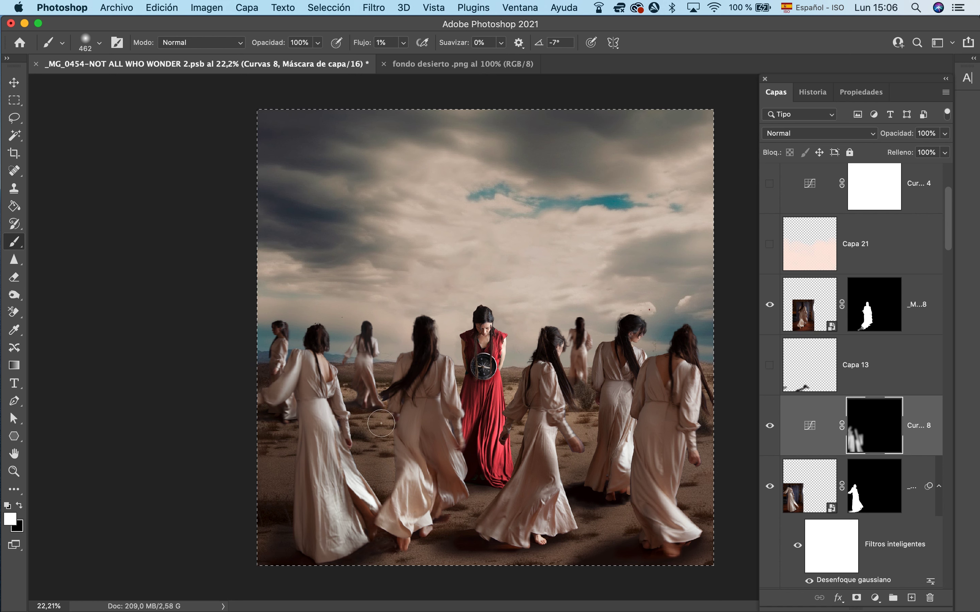
pyautogui.moveTo(377, 570); pyautogui.dragTo(436, 550)
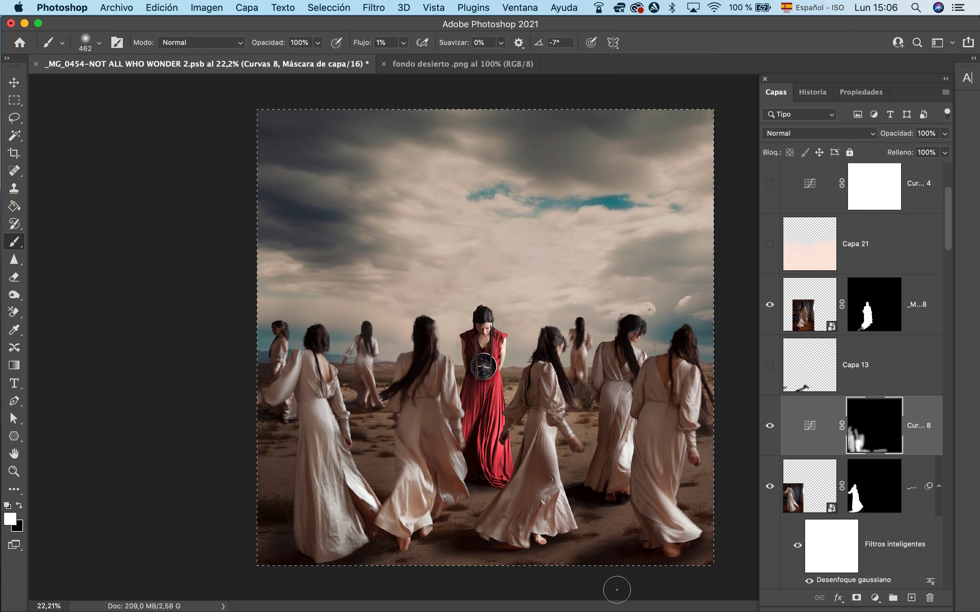
# - Group _MG_0364 with its Curves and shadow layers and name the group "chica 1 delante izquierda"
pyautogui.click(870, 491)
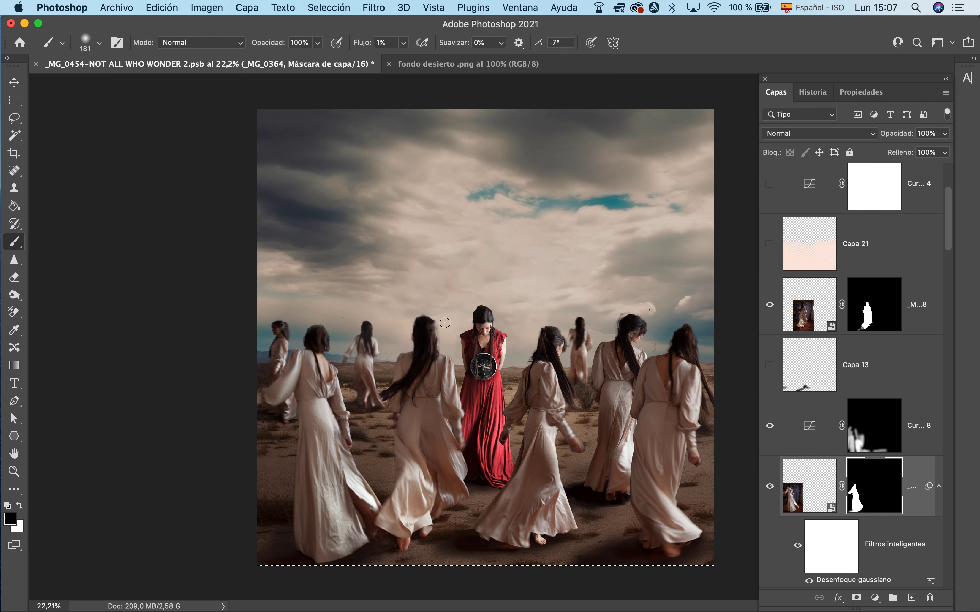
pyautogui.keyDown('super'); pyautogui.click(924, 427); pyautogui.keyUp('super')
pyautogui.scroll(-3, 914, 487)
pyautogui.keyDown('super'); pyautogui.click(907, 534); pyautogui.keyUp('super')
pyautogui.click(893, 597)
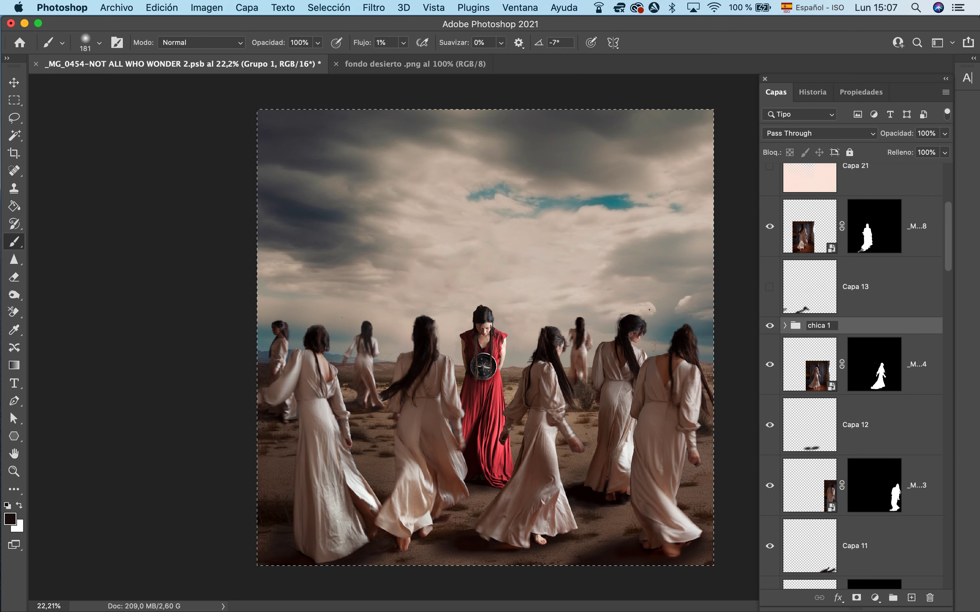
pyautogui.write('ierda')
# - Hide the shadow layer Capa 12 and move it into the group "chica 1 delante izquierda"
pyautogui.click(778, 366)
pyautogui.press('v')
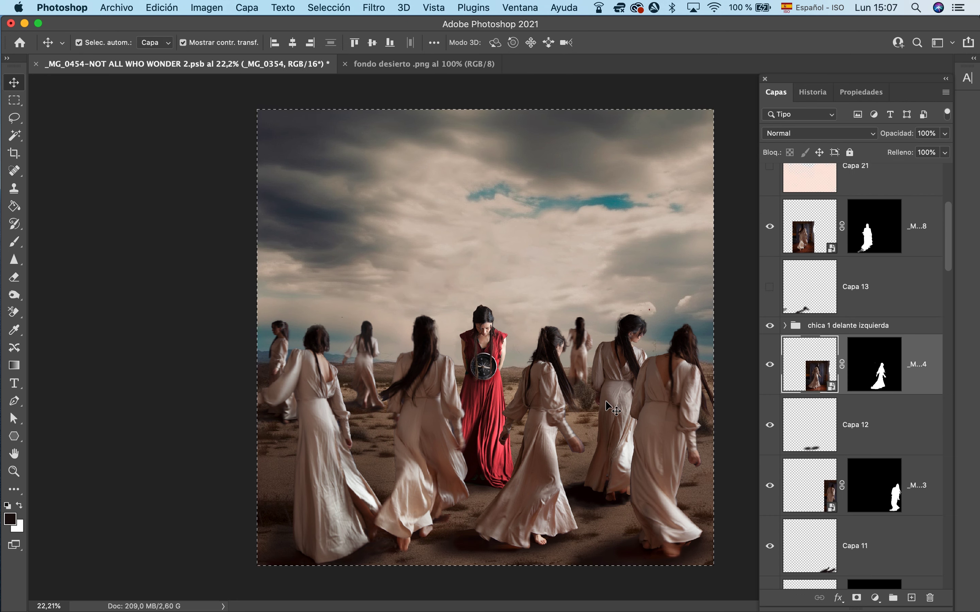
pyautogui.scroll(3, 607, 405)
pyautogui.click(770, 425)
pyautogui.click(877, 399)
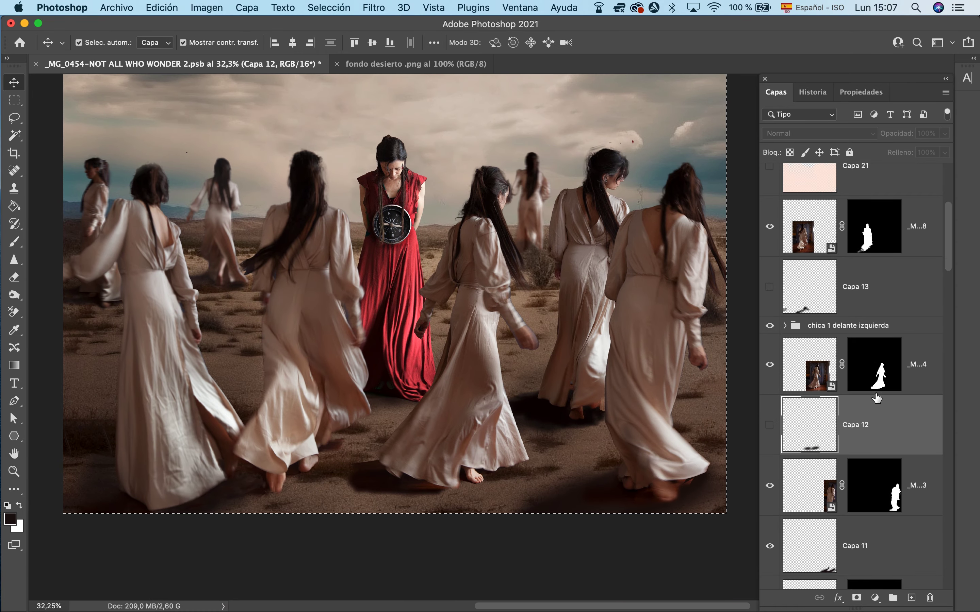
pyautogui.moveTo(812, 423); pyautogui.dragTo(851, 326)
# - Paint black on the _MG_0354 mask to remove the leftover studio shadow around the woman's hem
pyautogui.click(875, 364)
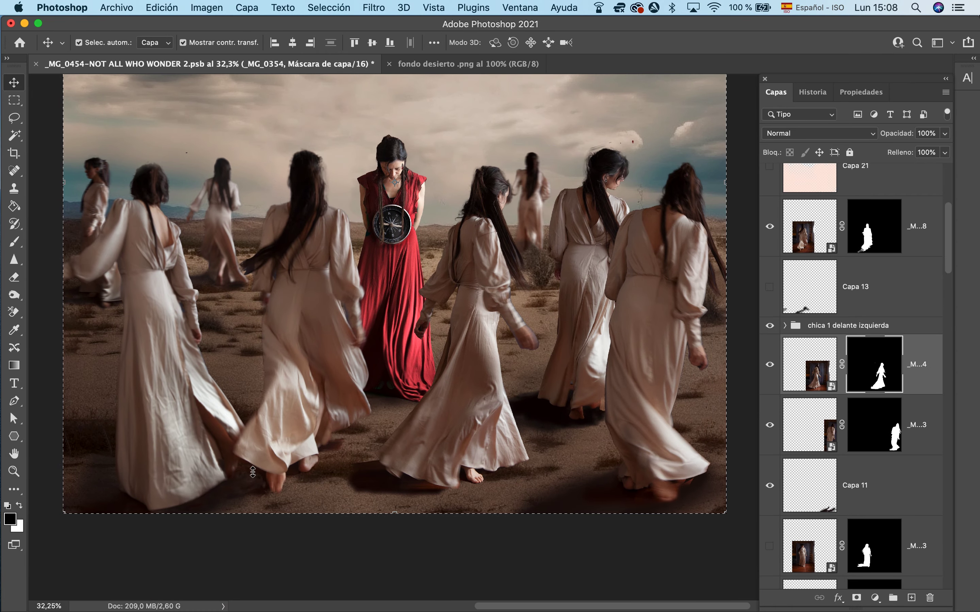
pyautogui.press('b')
pyautogui.moveTo(371, 496); pyautogui.dragTo(363, 468)
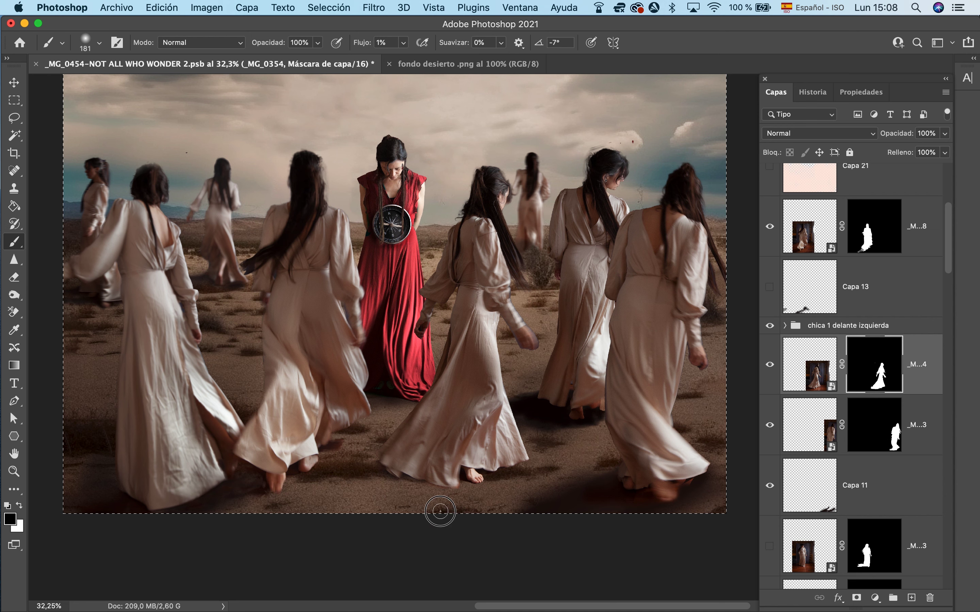
pyautogui.scroll(2, 575, 326)
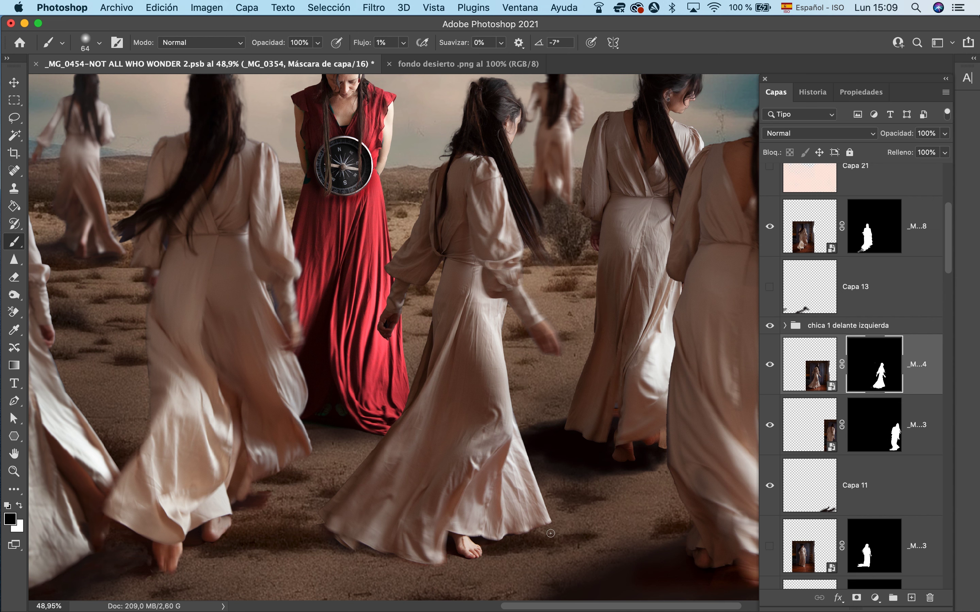
# - Add a new empty layer directly beneath _MG_0354 and reselect _MG_0354
pyautogui.scroll(-3, 488, 336)
pyautogui.click(912, 598)
pyautogui.moveTo(923, 391); pyautogui.dragTo(914, 450)
pyautogui.click(908, 381)
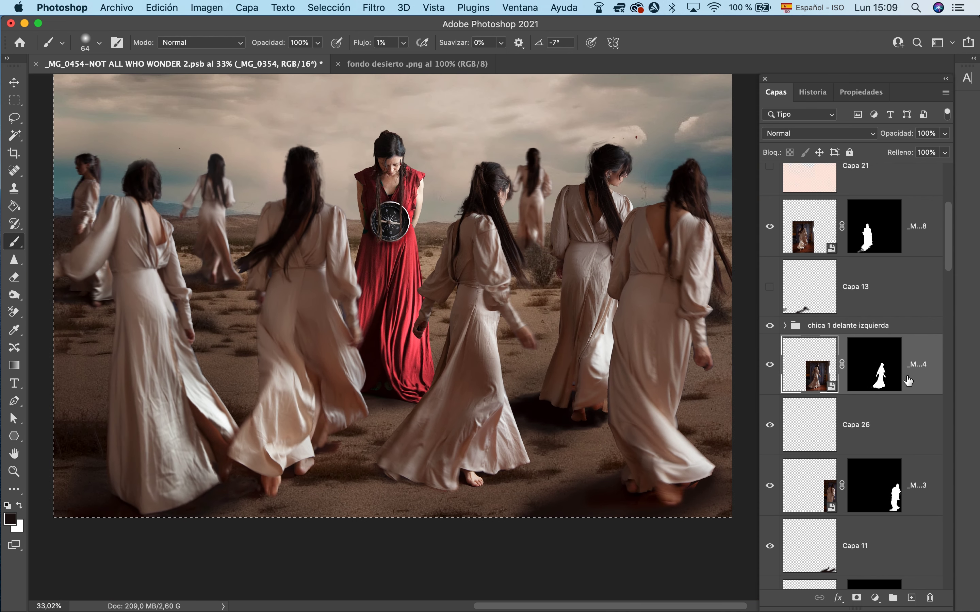
# - Move the woman on _MG_0354 slightly up and check her cutout with the other layers temporarily hidden
pyautogui.press('v')
pyautogui.scroll(-2, 479, 338)
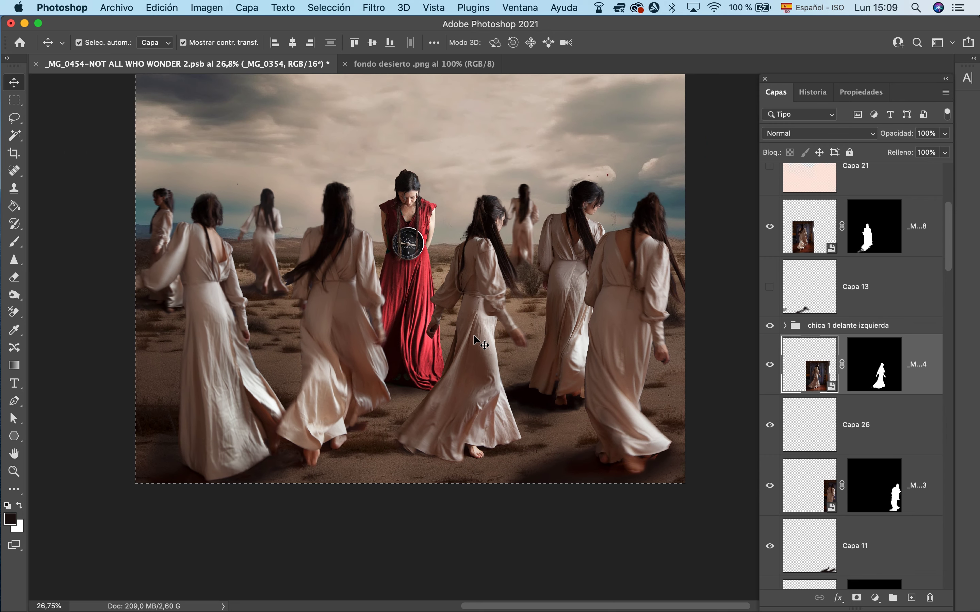
pyautogui.moveTo(487, 238); pyautogui.dragTo(497, 210)
pyautogui.scroll(-1, 521, 479)
pyautogui.scroll(-2, 521, 480)
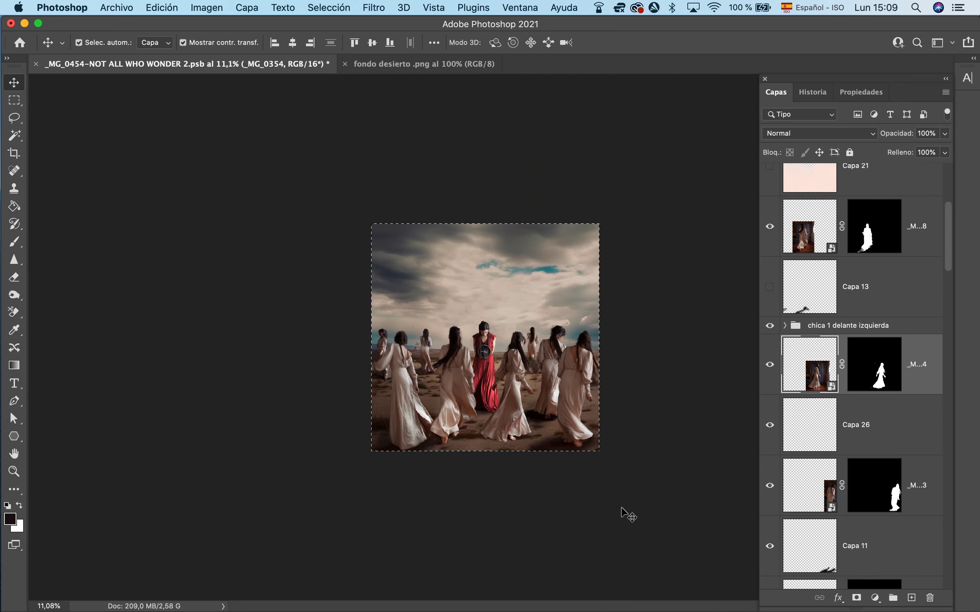
pyautogui.keyDown('alt'); pyautogui.click(769, 365); pyautogui.keyUp('alt')
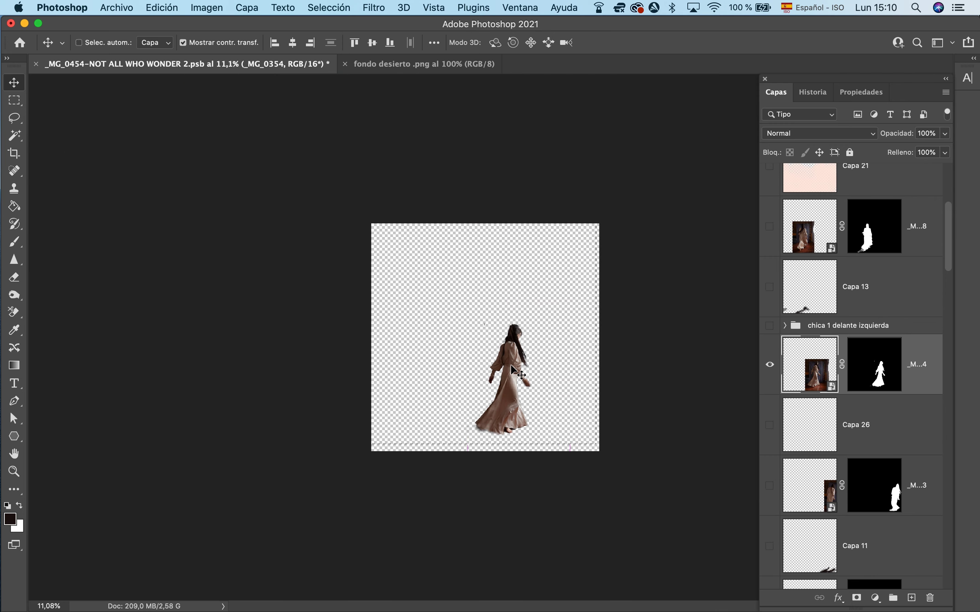
pyautogui.press('super+plus')
pyautogui.keyDown('alt'); pyautogui.click(770, 364); pyautogui.keyUp('alt')
pyautogui.moveTo(527, 432); pyautogui.dragTo(529, 433)
pyautogui.click(547, 538)
# - Brush a soft dark brown shadow on Capa 26 under the hem of the woman on _MG_0354
pyautogui.press('b')
pyautogui.moveTo(528, 479); pyautogui.dragTo(524, 473)
pyautogui.click(81, 45)
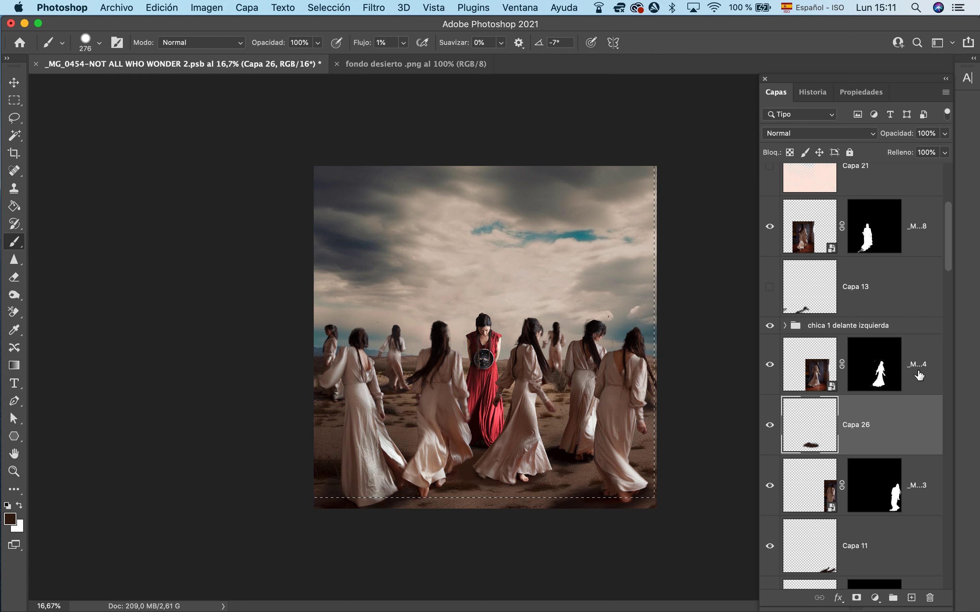
# - Add a Curves adjustment layer clipped to _MG_0354 and lower its curve to darken the woman
pyautogui.click(917, 372)
pyautogui.click(875, 598)
pyautogui.click(903, 409)
pyautogui.click(858, 597)
pyautogui.moveTo(870, 237); pyautogui.dragTo(875, 250)
pyautogui.click(776, 92)
# - Invert the clipped Curves mask to black and paint white near the woman's feet, undoing the last stroke
pyautogui.press('super+i')
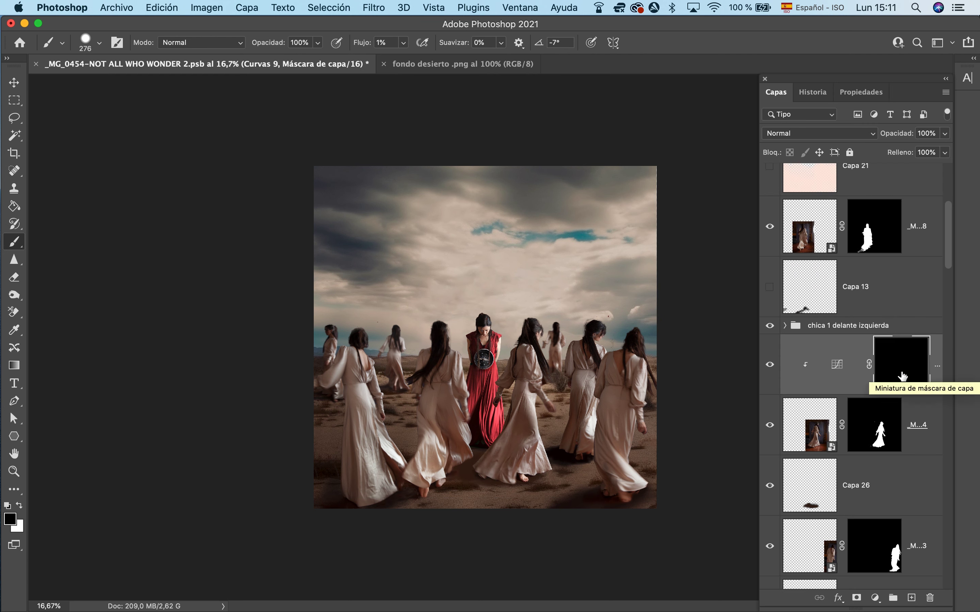
pyautogui.press('x')
pyautogui.moveTo(527, 465); pyautogui.dragTo(492, 488)
pyautogui.press('super+z')
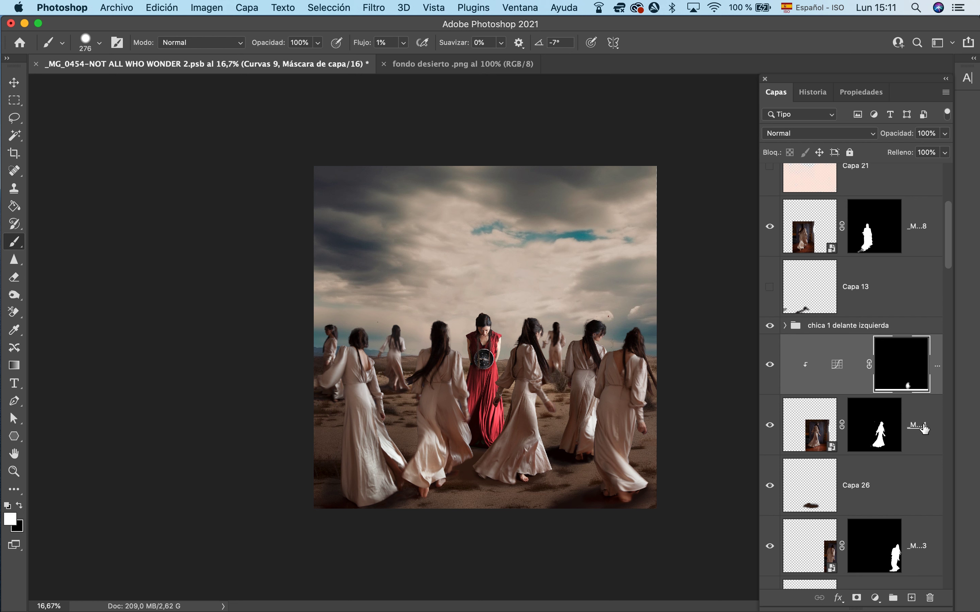
# - Add an empty layer above the Curves layer clipped to _MG_0354, and try a further adjustment layer and undo it
pyautogui.click(912, 597)
pyautogui.click(875, 598)
pyautogui.click(903, 413)
pyautogui.click(776, 92)
pyautogui.press('super+z')
# - Clip a Brightness/Contrast adjustment with lowered brightness to _MG_0354 and limit it to the lower dress with an inverted mask
pyautogui.click(921, 485)
pyautogui.click(874, 598)
pyautogui.click(904, 376)
pyautogui.moveTo(855, 176); pyautogui.dragTo(835, 175)
pyautogui.click(775, 91)
pyautogui.press('super+i')
# - Apply a Gaussian Blur smart filter to the _MG_0354 woman
pyautogui.click(811, 546)
pyautogui.click(374, 7)
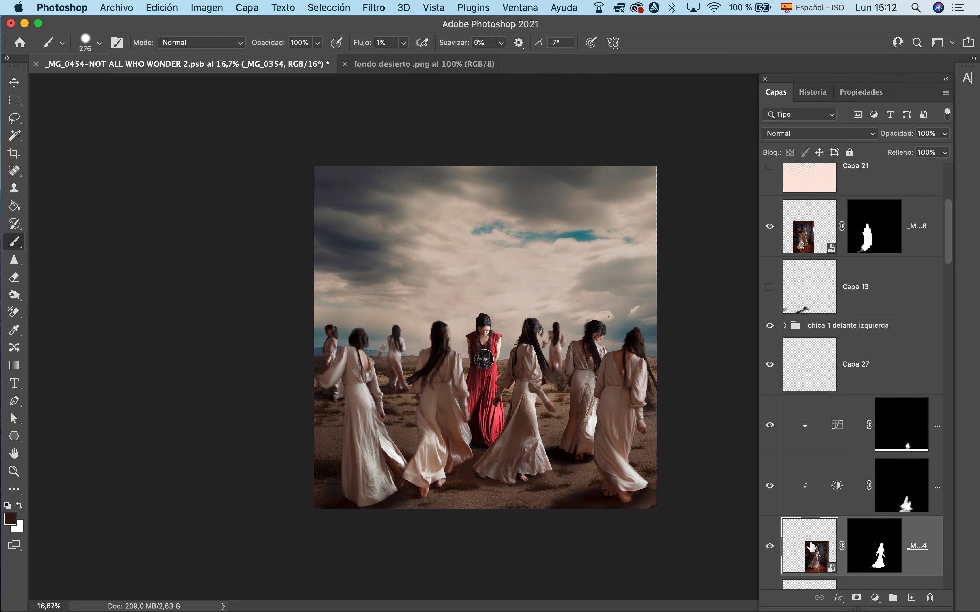
pyautogui.click(656, 279)
pyautogui.click(761, 106)
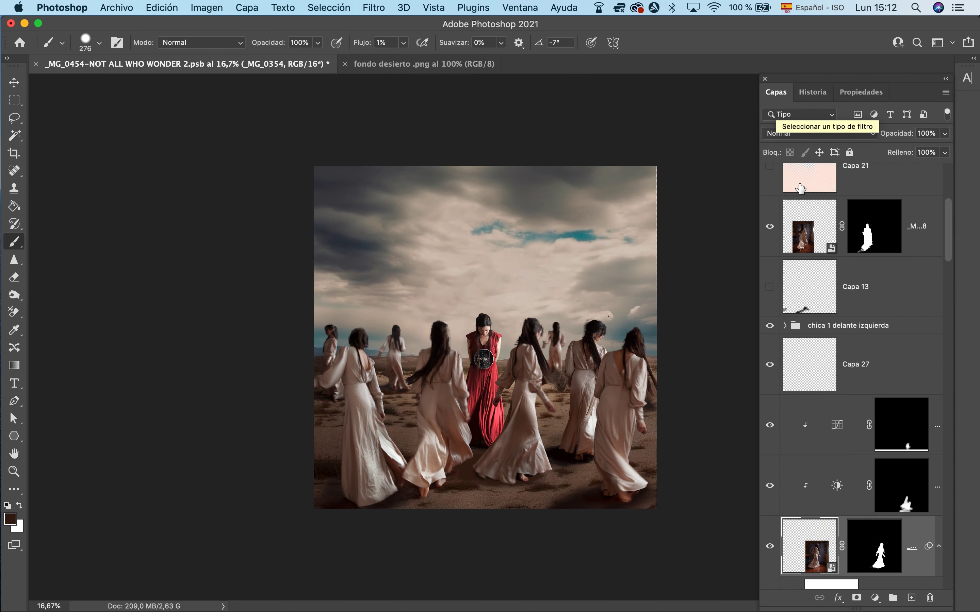
# - Group _MG_0354, its clipped adjustments and Capa 26, and name the group "chica delante 3"
pyautogui.keyDown('shift'); pyautogui.click(932, 449); pyautogui.keyUp('shift')
pyautogui.scroll(-5, 895, 516)
pyautogui.keyDown('shift'); pyautogui.click(895, 517); pyautogui.keyUp('shift')
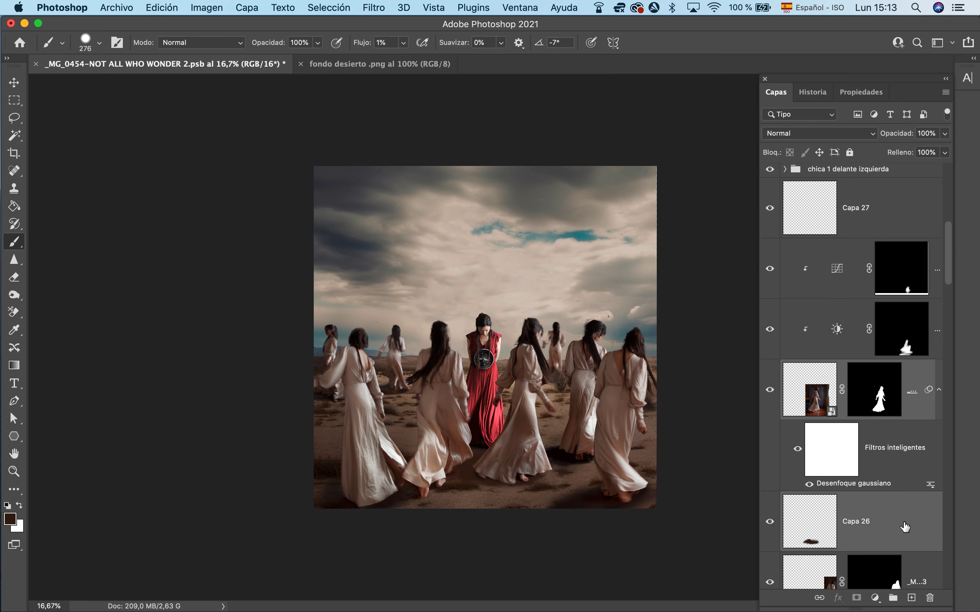
pyautogui.moveTo(905, 527); pyautogui.dragTo(828, 289)
pyautogui.keyDown('shift'); pyautogui.click(844, 280); pyautogui.keyUp('shift')
pyautogui.click(893, 598)
pyautogui.doubleClick(818, 247)
pyautogui.write('chic')
# - Try nudging the _MG_0354 woman down on her own, and move her back up
pyautogui.click(14, 83)
pyautogui.click(525, 439)
pyautogui.hotkey('shift', 'Down')
pyautogui.hotkey('shift', 'Down')
pyautogui.hotkey('shift', 'Down')
pyautogui.hotkey('shift', 'Down')
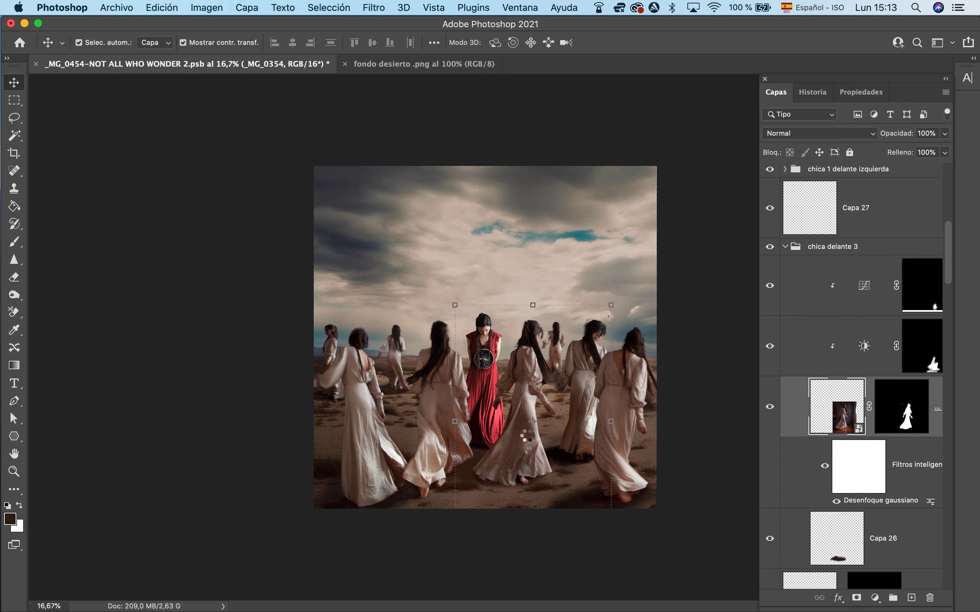
pyautogui.hotkey('shift', 'Up')
pyautogui.hotkey('shift', 'Up')
pyautogui.hotkey('shift', 'Up')
pyautogui.hotkey('shift', 'Up')
# - Add Capa 26 to the selection and nudge it downward together with the _MG_0354 woman
pyautogui.keyDown('shift'); pyautogui.click(893, 545); pyautogui.keyUp('shift')
pyautogui.hotkey('shift', 'Down')
pyautogui.hotkey('shift', 'Down')
pyautogui.hotkey('shift', 'Down')
pyautogui.hotkey('shift', 'Down')
pyautogui.hotkey('shift', 'Down')
pyautogui.hotkey('shift', 'Down')
pyautogui.hotkey('shift', 'Down')
pyautogui.hotkey('shift', 'Down')
pyautogui.hotkey('shift', 'Down')
pyautogui.hotkey('shift', 'Down')
pyautogui.hotkey('shift', 'Down')
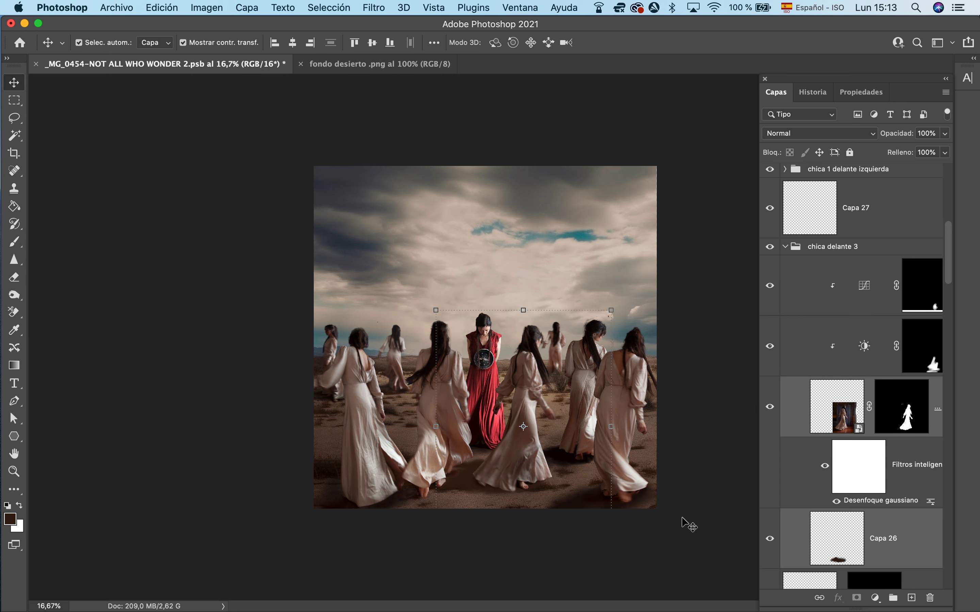
# - Erase around the woman's foot on Capa 26 and on the _MG_0354 layer mask
pyautogui.scroll(5, 646, 522)
pyautogui.scroll(-2, 646, 523)
pyautogui.click(881, 555)
pyautogui.press('e')
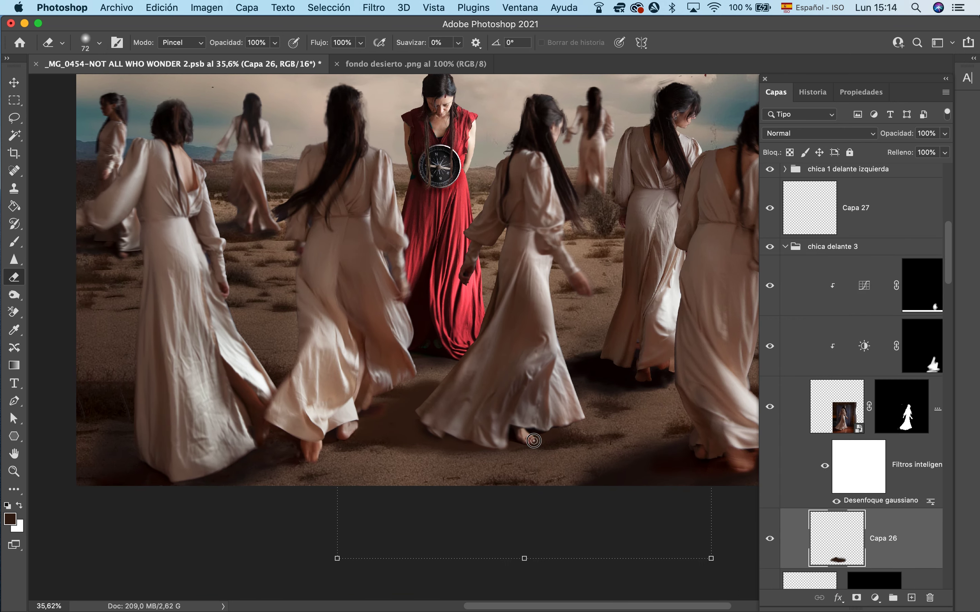
pyautogui.click(901, 407)
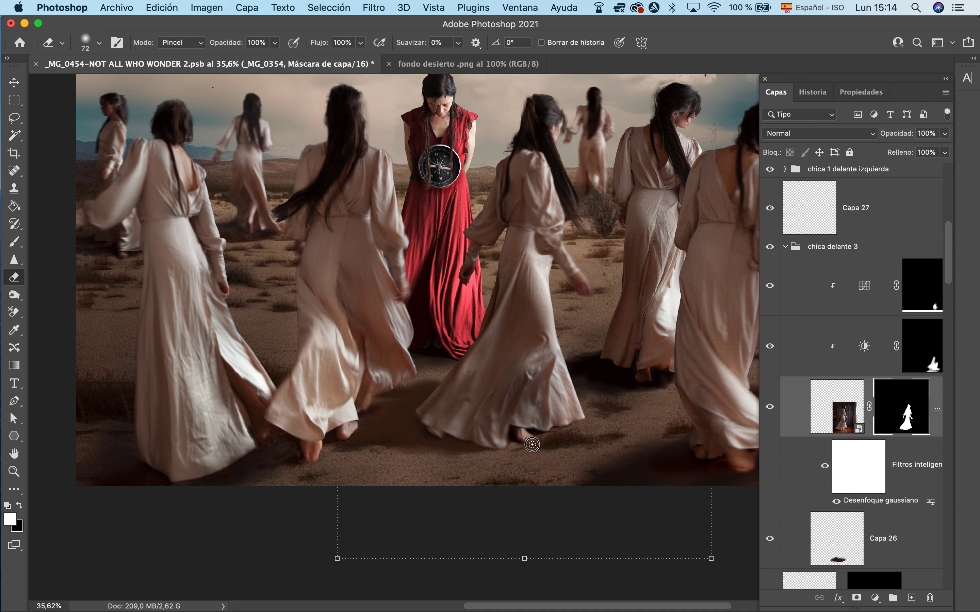
pyautogui.scroll(-5, 587, 415)
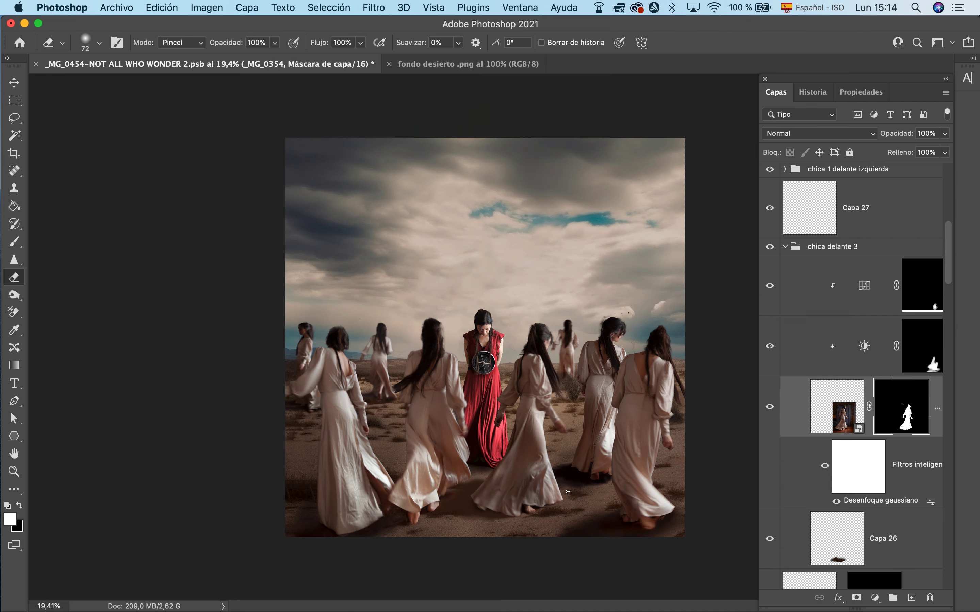
# - Scale down the _MG_0363 woman at the right edge of the scene and clean up her mask with black
pyautogui.click(786, 247)
pyautogui.click(799, 285)
pyautogui.click(775, 287)
pyautogui.click(774, 286)
pyautogui.press('super+t')
pyautogui.moveTo(715, 481)
pyautogui.mouseDown()
pyautogui.moveTo(695, 407)
pyautogui.moveTo(686, 432)
pyautogui.mouseUp()
pyautogui.click(17, 242)
pyautogui.moveTo(647, 394)
pyautogui.mouseDown()
pyautogui.moveTo(627, 394)
pyautogui.moveTo(677, 398)
pyautogui.mouseUp()
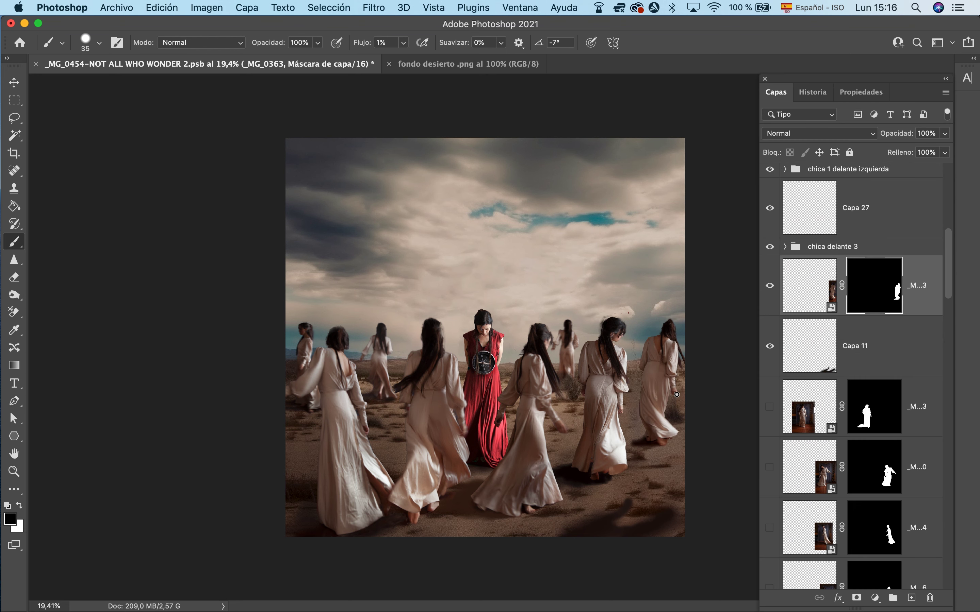
# - Apply a Motion Blur smart filter to _MG_0363 at angle 0° and distance 49 pixels, and paint black on her mask near the feet
pyautogui.click(373, 8)
pyautogui.click(656, 241)
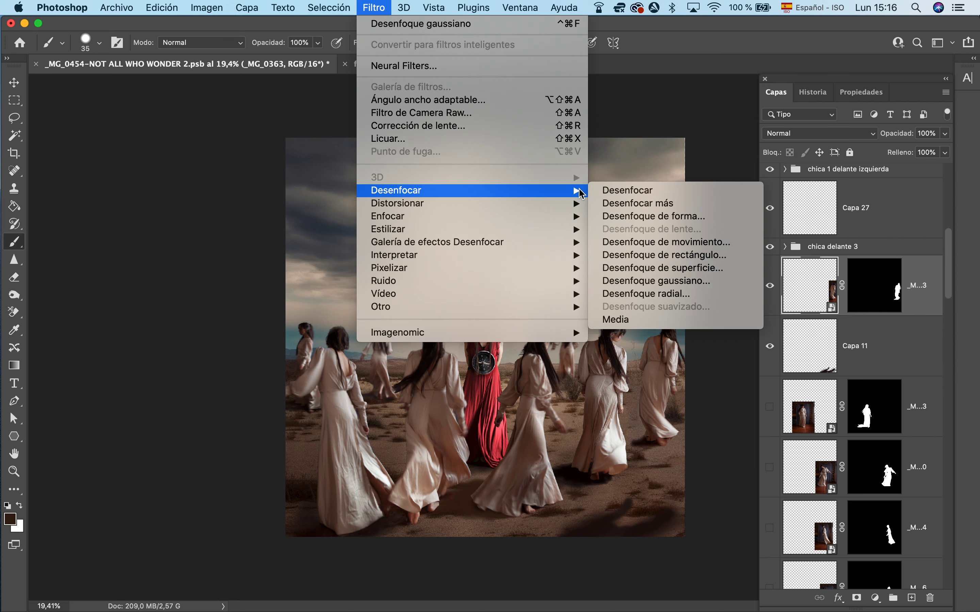
pyautogui.click(656, 235)
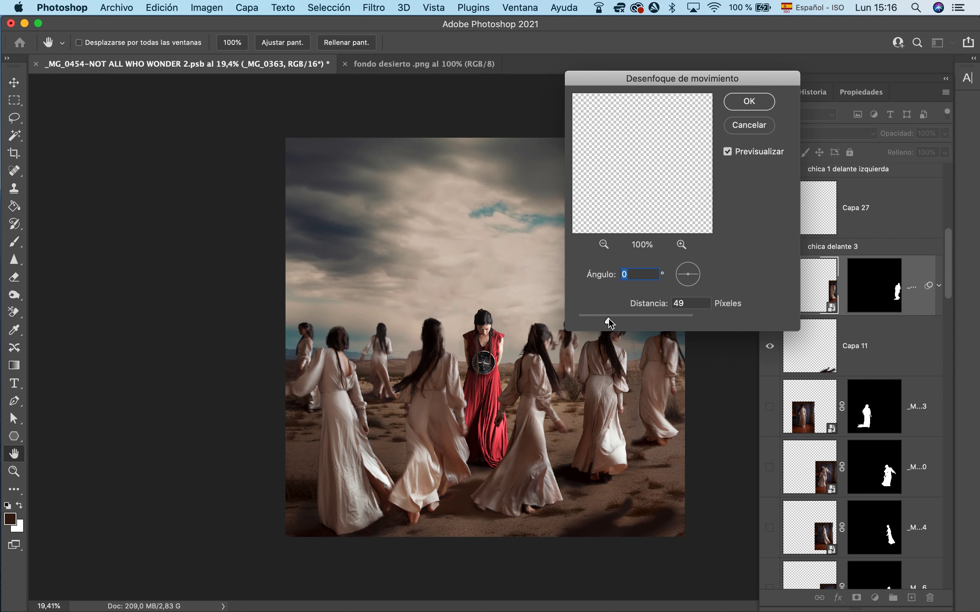
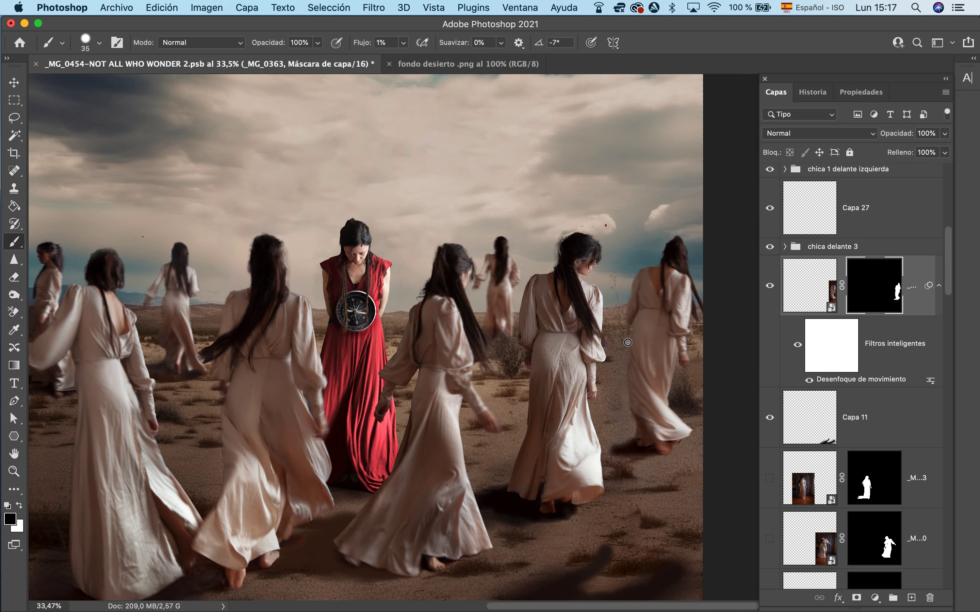
pyautogui.moveTo(615, 451); pyautogui.dragTo(649, 460)
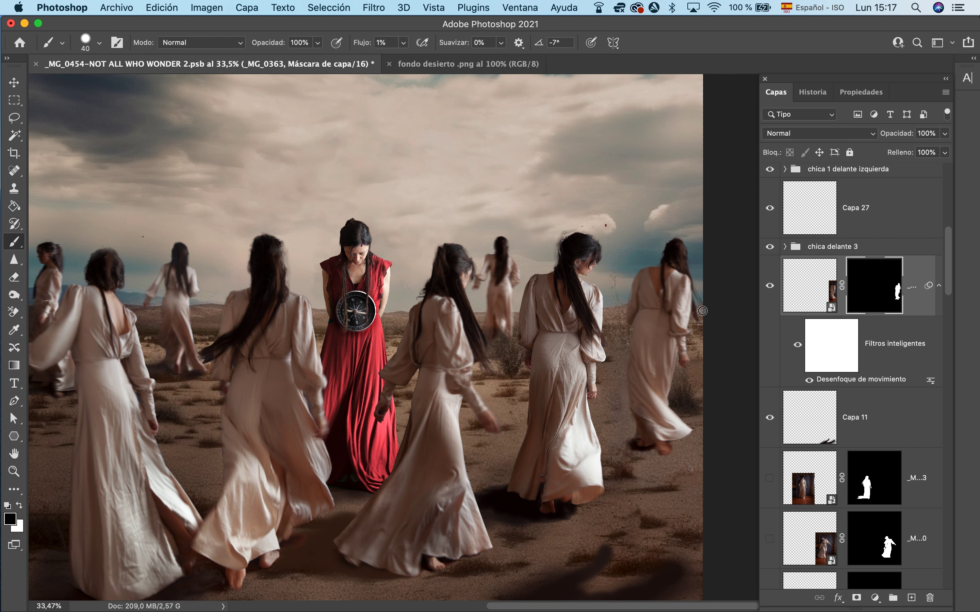
# - Move the _MG_0363 woman slightly inward and up, away from the image's right edge
pyautogui.click(19, 85)
pyautogui.moveTo(602, 203); pyautogui.dragTo(593, 219)
pyautogui.moveTo(681, 262); pyautogui.dragTo(678, 255)
# - Delete the old shadow layer Capa 11 and add an empty layer in its place beneath _MG_0363
pyautogui.click(895, 422)
pyautogui.moveTo(659, 566); pyautogui.dragTo(690, 455)
pyautogui.press('Delete')
pyautogui.click(912, 598)
pyautogui.click(14, 243)
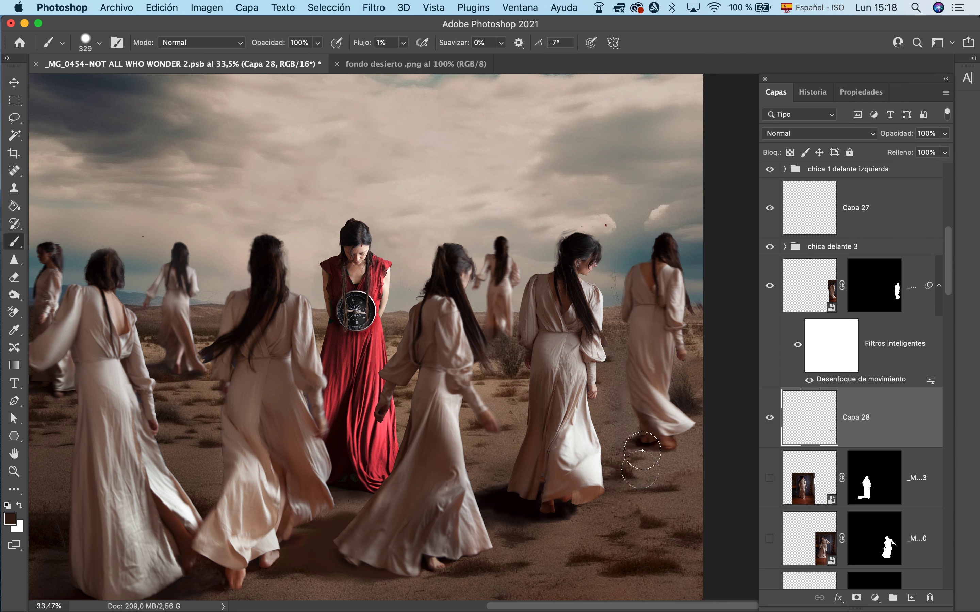
# - Fill a lassoed ground shadow beside the _MG_0363 woman's feet with the dark foreground color, deselect it and soften its edges
pyautogui.press('l')
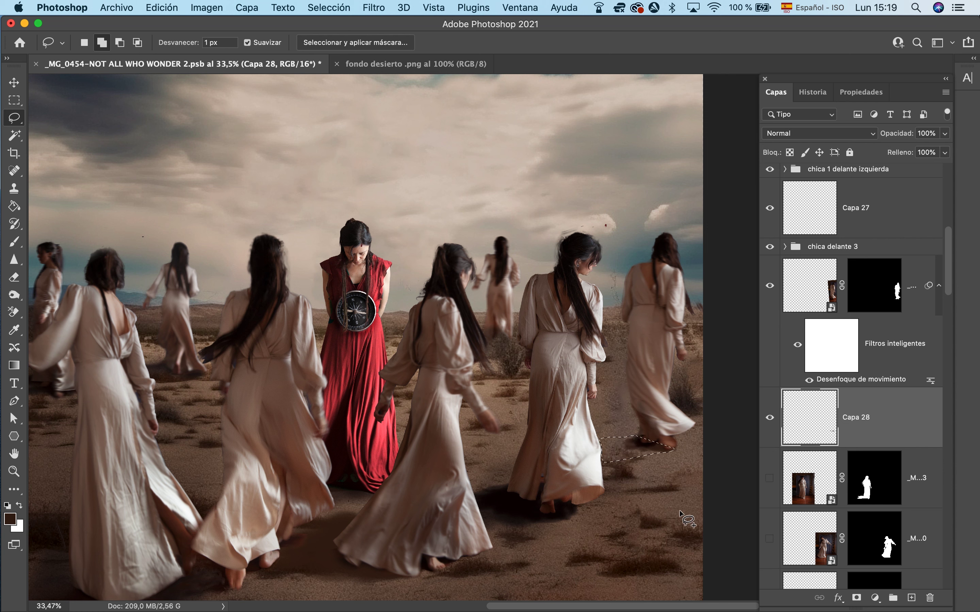
pyautogui.press('b')
pyautogui.hotkey('alt', 'BackSpace')
pyautogui.press('super+d')
pyautogui.press('e')
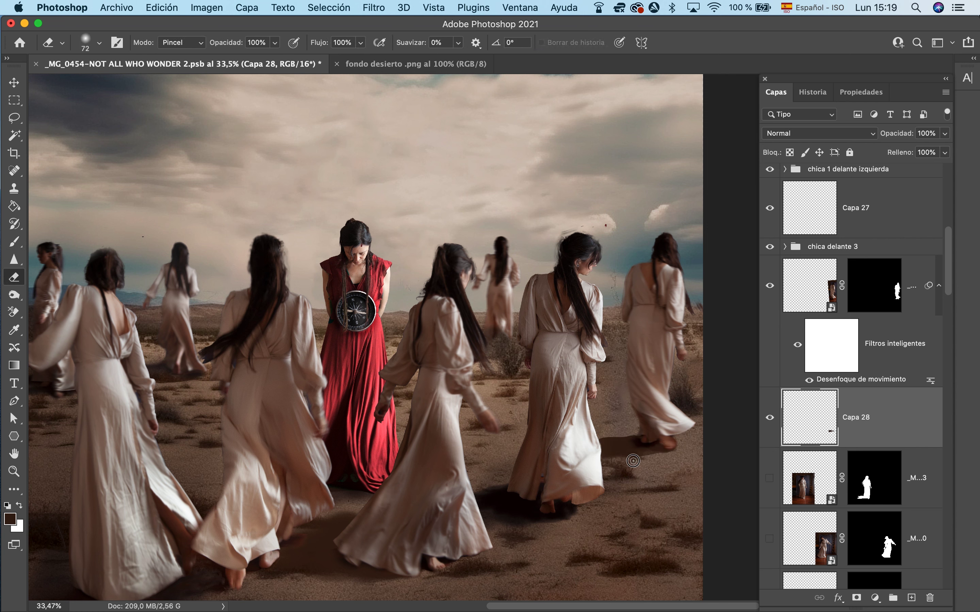
pyautogui.press('b')
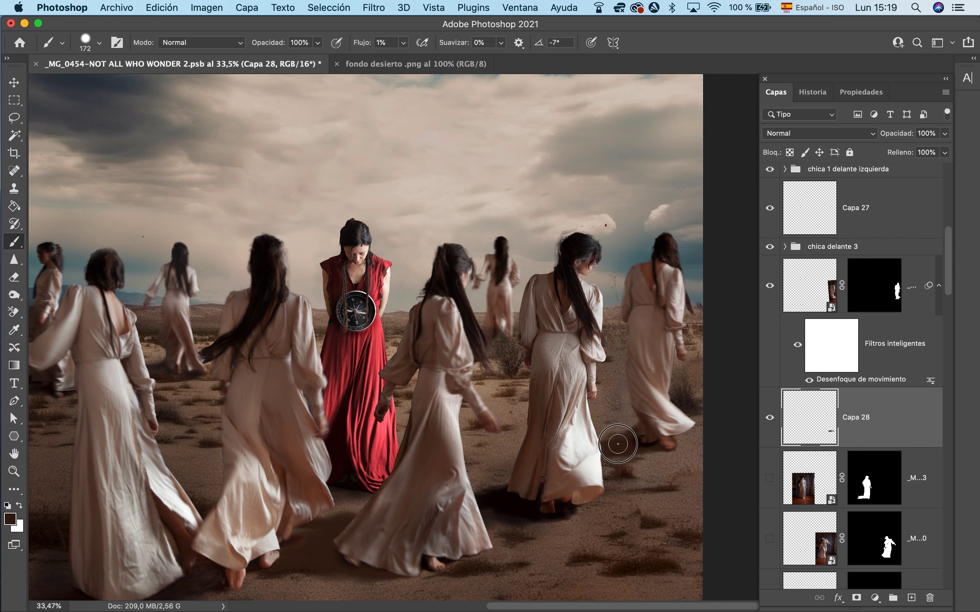
# - Group _MG_0363 with Capa 28 and move the group down the layer stack to just below Capa 23
pyautogui.keyDown('shift'); pyautogui.click(912, 290); pyautogui.keyUp('shift')
pyautogui.click(893, 597)
pyautogui.moveTo(886, 266); pyautogui.dragTo(886, 572)
pyautogui.scroll(-7, 894, 310)
pyautogui.moveTo(885, 284); pyautogui.dragTo(882, 539)
pyautogui.click(784, 525)
pyautogui.scroll(-7, 850, 425)
# - Add a Curves adjustment clipped to _MG_0363, lower its curve to darken the woman, and invert its mask to black
pyautogui.click(904, 269)
pyautogui.click(876, 598)
pyautogui.click(891, 407)
pyautogui.moveTo(881, 225); pyautogui.dragTo(882, 250)
pyautogui.hotkey('ctrl', 'i')
pyautogui.press('F7')
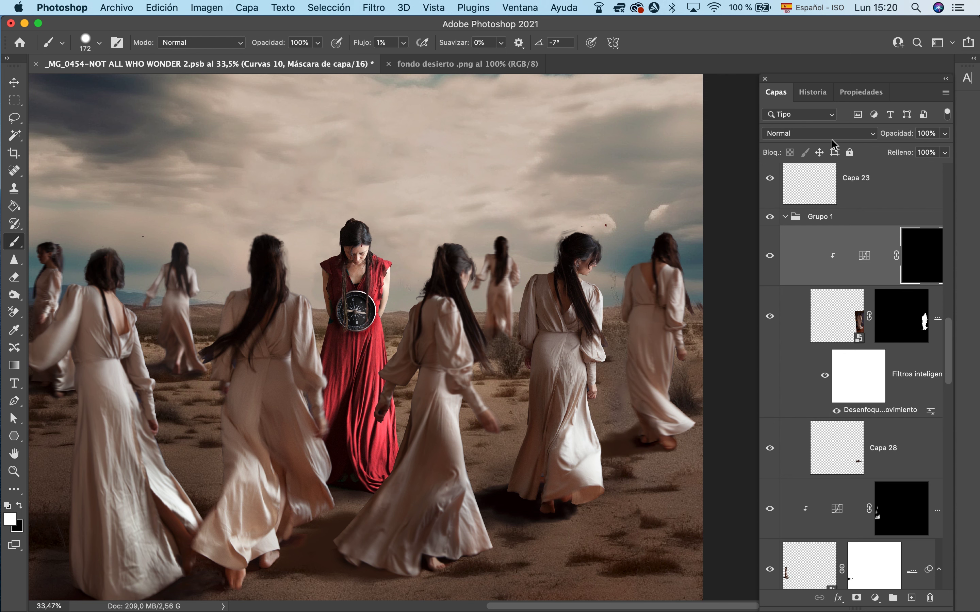
# - Choose the Circular difuso soft brush and paint white on the Curves mask along the woman's left side
pyautogui.click(99, 43)
pyautogui.click(67, 196)
pyautogui.moveTo(634, 296)
pyautogui.mouseDown()
pyautogui.moveTo(670, 451)
pyautogui.moveTo(596, 439)
pyautogui.moveTo(681, 469)
pyautogui.moveTo(599, 469)
pyautogui.moveTo(704, 432)
pyautogui.moveTo(669, 440)
pyautogui.moveTo(652, 399)
pyautogui.moveTo(635, 276)
pyautogui.mouseUp()
# - Paint soft dark shading around the far-right woman's dress on Capa 28 and undo the latest strokes
pyautogui.click(886, 450)
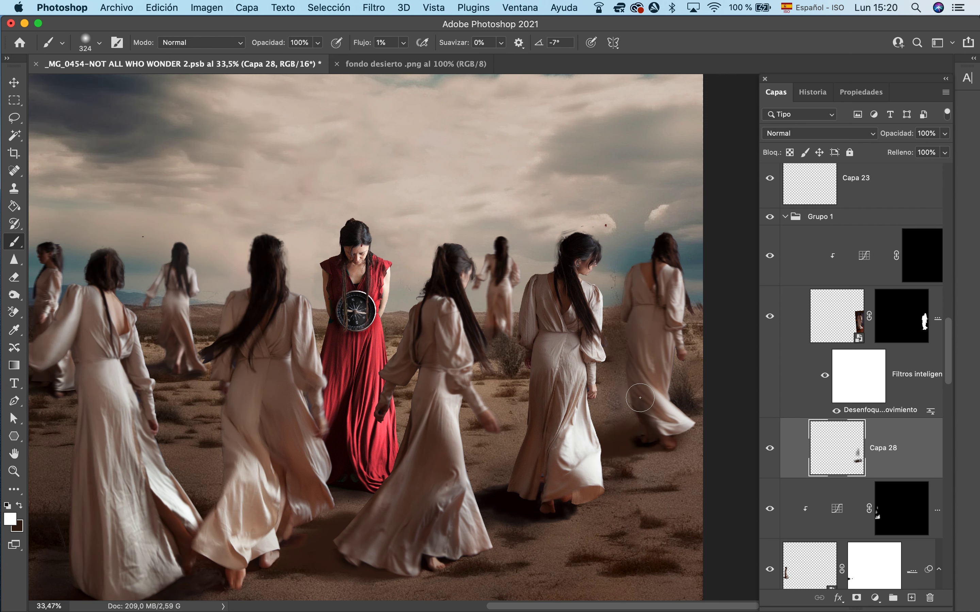
pyautogui.press('x')
pyautogui.moveTo(618, 396); pyautogui.dragTo(636, 409)
pyautogui.moveTo(701, 346)
pyautogui.mouseDown()
pyautogui.moveTo(706, 426)
pyautogui.moveTo(695, 443)
pyautogui.mouseUp()
pyautogui.press('super+z')
pyautogui.press('super+z')
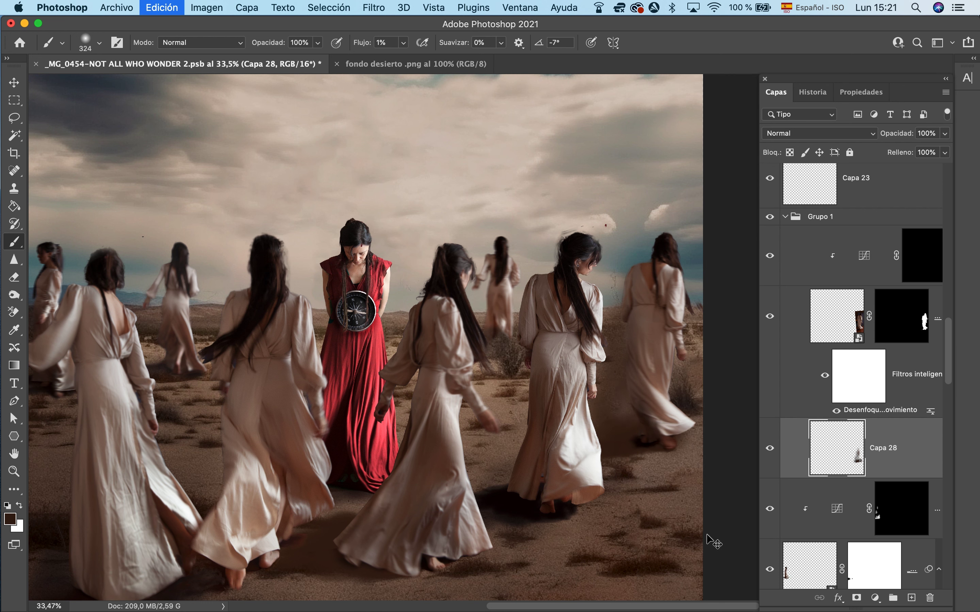
pyautogui.press('super+z')
pyautogui.press('super+z')
pyautogui.press('super+z')
pyautogui.press('super+z')
pyautogui.press('super+z')
pyautogui.press('super+z')
pyautogui.press('super+z')
# - Rename the far-right woman's group as "chica extremo derecho" and collapse it
pyautogui.scroll(-1, 568, 459)
pyautogui.scroll(-5, 567, 458)
pyautogui.doubleClick(825, 217)
pyautogui.write('chica extremo derecho')
pyautogui.press('Return')
pyautogui.click(785, 217)
# - Group _MG_0357, its clipped Curves and Capa 22, and name the group "chica extremo izquierdo"
pyautogui.click(913, 327)
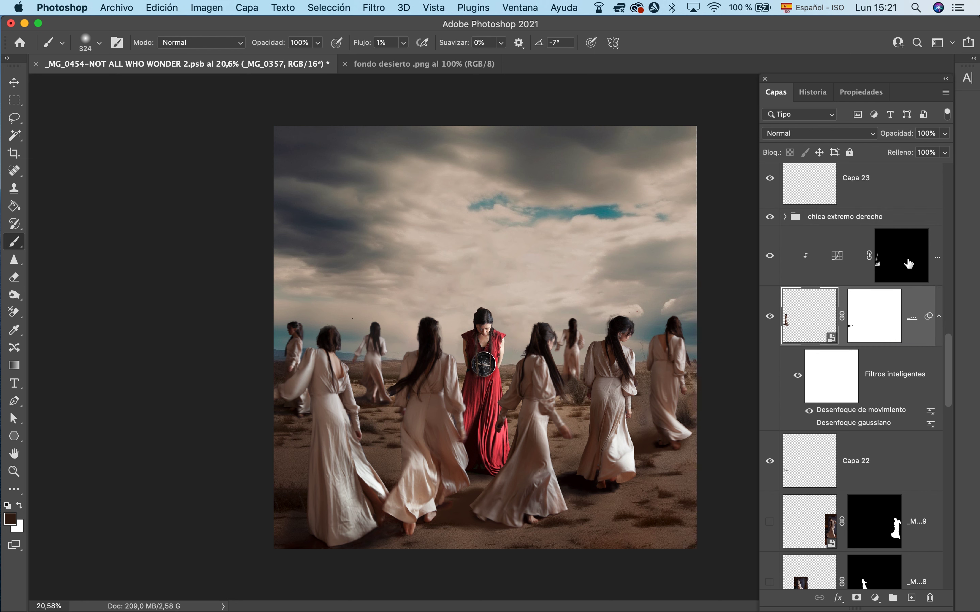
pyautogui.click(807, 272)
pyautogui.keyDown('shift'); pyautogui.click(889, 468); pyautogui.keyUp('shift')
pyautogui.click(893, 598)
pyautogui.doubleClick(820, 234)
pyautogui.write('chica extremo izqu')
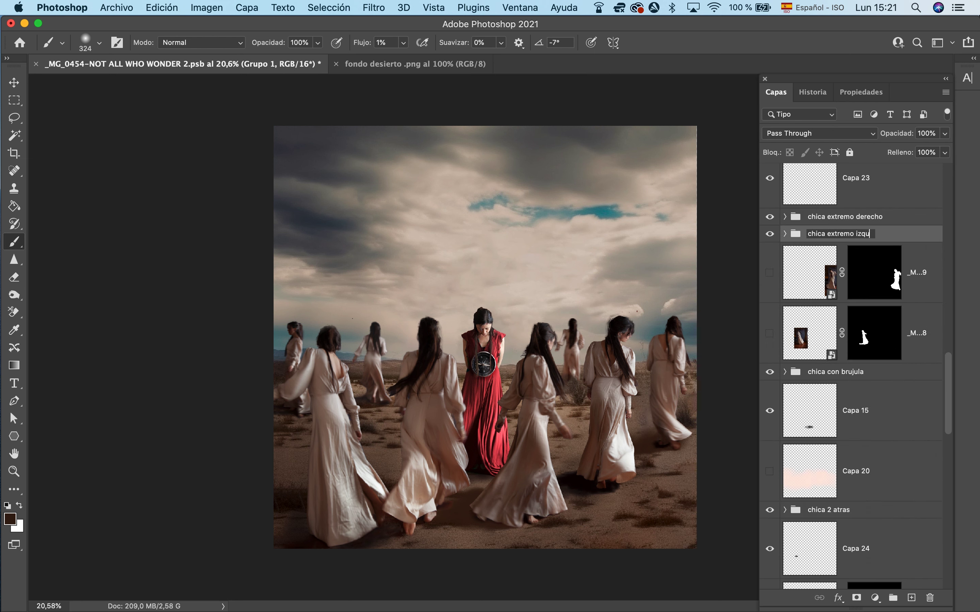
pyautogui.write('ierdo')
pyautogui.press('Return')
# - Add an empty layer and place it between the second front woman's cut-out layer and Capa 13
pyautogui.click(769, 473)
pyautogui.click(769, 473)
pyautogui.scroll(20, 861, 481)
pyautogui.click(810, 344)
pyautogui.click(771, 344)
pyautogui.click(770, 342)
pyautogui.click(912, 598)
pyautogui.moveTo(915, 363); pyautogui.dragTo(911, 430)
# - Set the brush hardness to 95% and touch up the second front woman's mask around her hem and feet
pyautogui.click(99, 42)
pyautogui.moveTo(79, 116); pyautogui.dragTo(163, 116)
pyautogui.scroll(2, 490, 513)
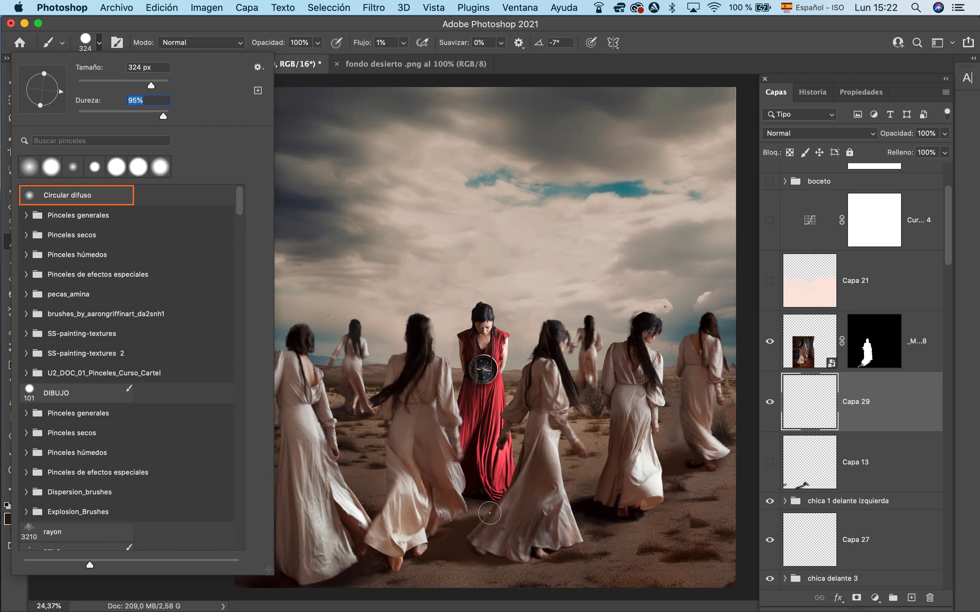
pyautogui.scroll(4, 489, 513)
pyautogui.click(874, 341)
pyautogui.moveTo(526, 462)
pyautogui.mouseDown()
pyautogui.moveTo(498, 473)
pyautogui.moveTo(483, 462)
pyautogui.moveTo(468, 485)
pyautogui.moveTo(479, 465)
pyautogui.mouseUp()
pyautogui.press('x')
# - Paint dark contact shadows beneath the second front woman's feet on Capa 29 with the brush flow at 29%
pyautogui.click(810, 402)
pyautogui.click(874, 342)
pyautogui.click(810, 402)
pyautogui.click(404, 42)
pyautogui.moveTo(399, 63); pyautogui.dragTo(419, 63)
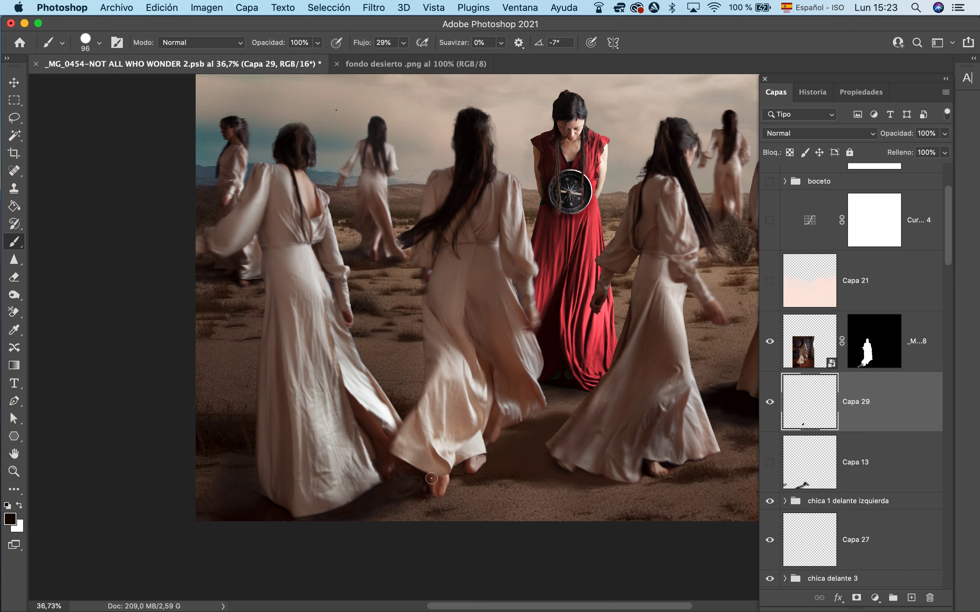
pyautogui.moveTo(432, 509); pyautogui.dragTo(442, 507)
pyautogui.moveTo(494, 499); pyautogui.dragTo(482, 502)
# - Set Capa 29's opacity to 61% and trim the foot shadow with the Eraser
pyautogui.click(945, 134)
pyautogui.moveTo(944, 153); pyautogui.dragTo(922, 156)
pyautogui.click(842, 384)
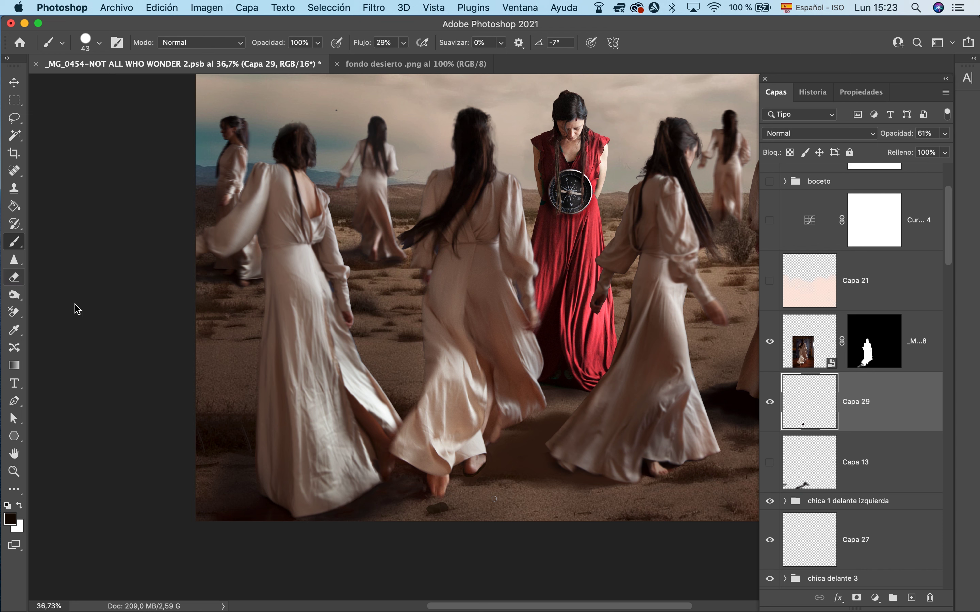
pyautogui.press('e')
# - Clip a darkening Curves adjustment to the second front woman and limit it to her lower dress with an inverted mask painted white
pyautogui.click(923, 357)
pyautogui.click(875, 598)
pyautogui.click(887, 404)
pyautogui.moveTo(870, 234); pyautogui.dragTo(807, 304)
pyautogui.click(858, 598)
pyautogui.moveTo(934, 171); pyautogui.dragTo(935, 193)
pyautogui.click(776, 92)
pyautogui.press('super+i')
pyautogui.moveTo(428, 392)
pyautogui.mouseDown()
pyautogui.moveTo(465, 466)
pyautogui.moveTo(453, 486)
pyautogui.moveTo(501, 350)
pyautogui.moveTo(530, 370)
pyautogui.moveTo(445, 499)
pyautogui.mouseUp()
# - Readjust the curve of the Curves layer clipped to the second front woman
pyautogui.doubleClick(842, 339)
pyautogui.moveTo(935, 193); pyautogui.dragTo(935, 178)
pyautogui.moveTo(868, 247); pyautogui.dragTo(870, 251)
pyautogui.click(776, 92)
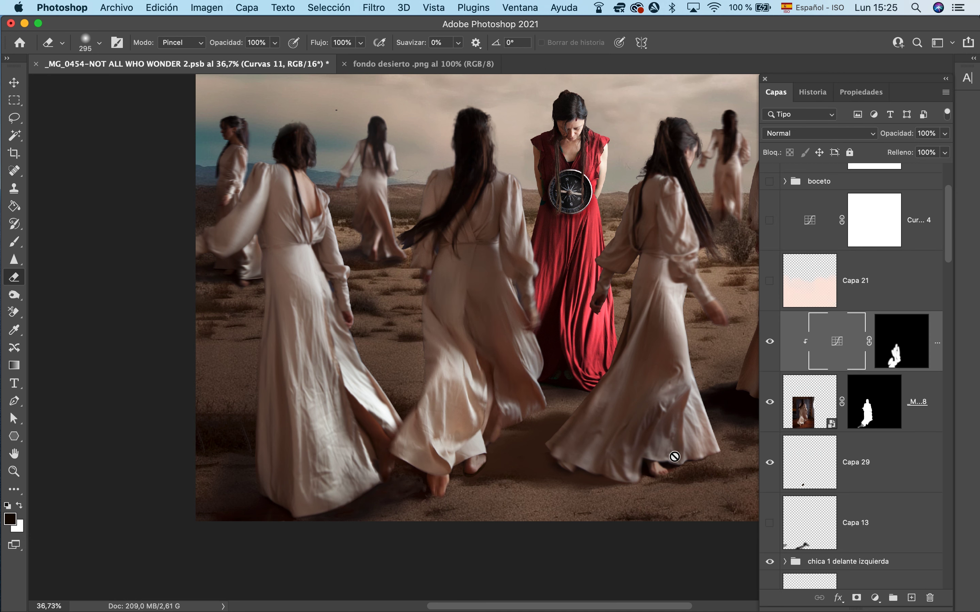
# - Group the second front woman's photo, her clipped Curves and shadow layer Capa 29 as chica delante 2
pyautogui.scroll(-3, 674, 458)
pyautogui.hscroll(2, 674, 458)
pyautogui.keyDown('shift'); pyautogui.click(917, 403); pyautogui.keyUp('shift')
pyautogui.click(892, 598)
pyautogui.doubleClick(818, 320)
pyautogui.write('c')
pyautogui.moveTo(896, 357); pyautogui.dragTo(891, 323)
pyautogui.click(785, 320)
pyautogui.moveTo(875, 360); pyautogui.dragTo(872, 511)
# - Extend the soft dark shadow on the ground beside the second front woman's feet on Capa 29, using a soft 230 px brush
pyautogui.moveTo(444, 436); pyautogui.dragTo(409, 437)
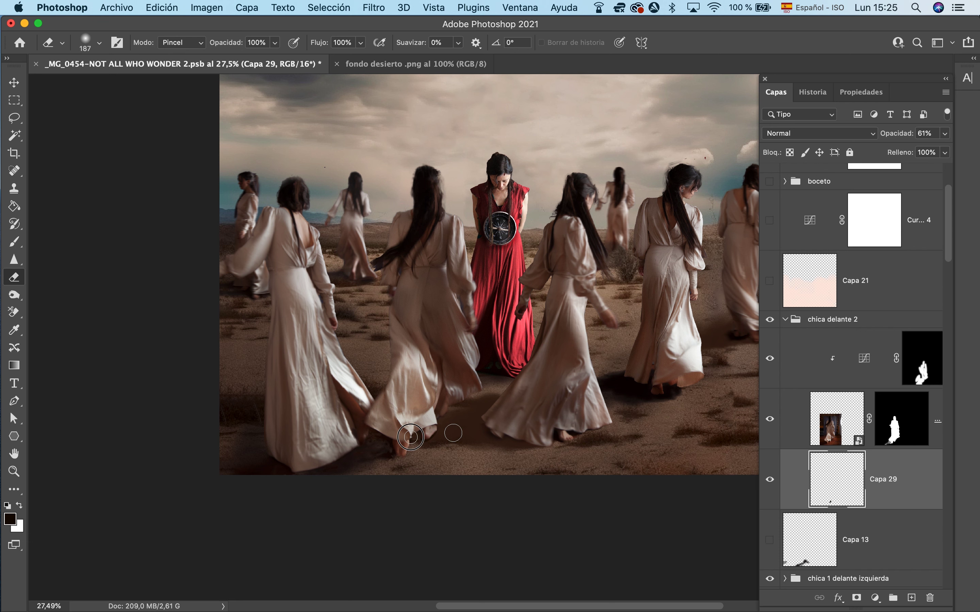
pyautogui.press('b')
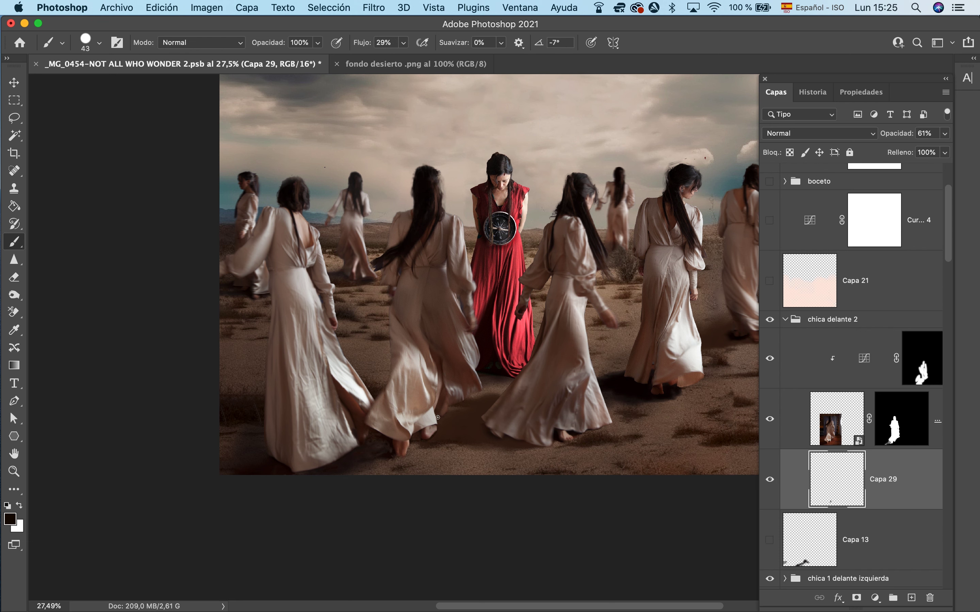
pyautogui.press('super+z')
pyautogui.click(99, 43)
pyautogui.moveTo(162, 116); pyautogui.dragTo(76, 116)
pyautogui.press('super+z')
pyautogui.click(99, 43)
pyautogui.moveTo(456, 448); pyautogui.dragTo(500, 448)
pyautogui.moveTo(437, 429); pyautogui.dragTo(414, 436)
pyautogui.press('super+z')
pyautogui.moveTo(495, 384); pyautogui.dragTo(458, 410)
pyautogui.press('super+z')
pyautogui.press('x')
pyautogui.moveTo(421, 460); pyautogui.dragTo(473, 453)
pyautogui.press('super+z')
pyautogui.scroll(-3, 484, 476)
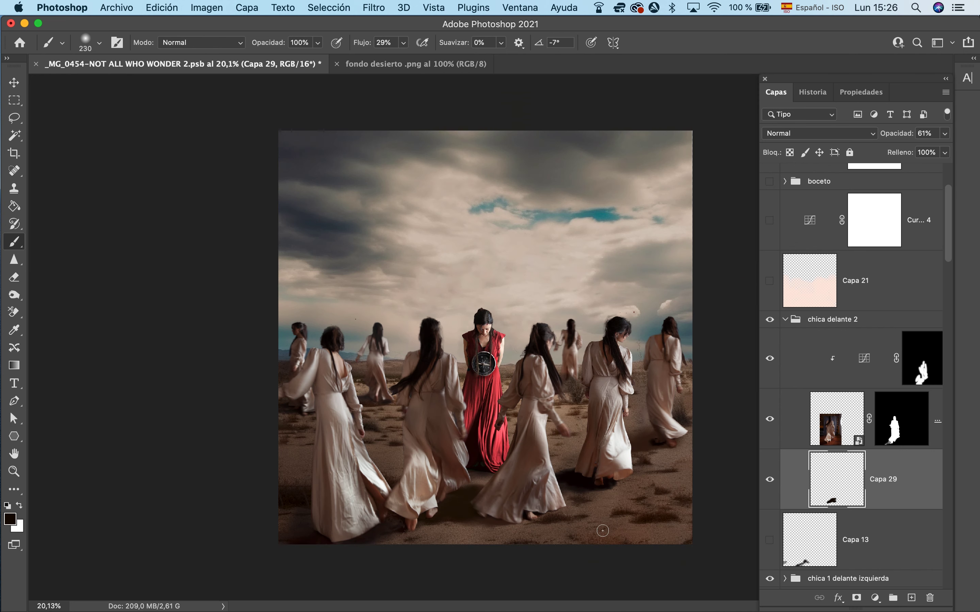
# - Free-transform the middle-right woman on Capa 10 to a slightly smaller size
pyautogui.press('v')
pyautogui.click(607, 380)
pyautogui.hotkey('ctrl', 't')
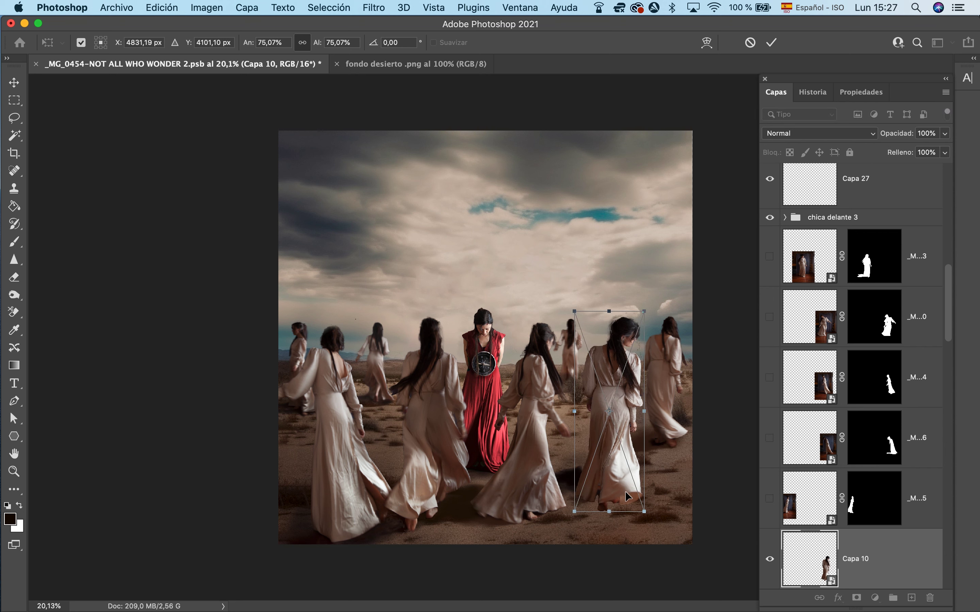
pyautogui.press('Escape')
pyautogui.hotkey('ctrl', 't')
pyautogui.moveTo(649, 305); pyautogui.dragTo(645, 303)
pyautogui.click(373, 8)
pyautogui.click(921, 575)
pyautogui.press('Return')
# - Apply a Motion Blur smart filter to the middle-right woman on Capa 10
pyautogui.click(376, 10)
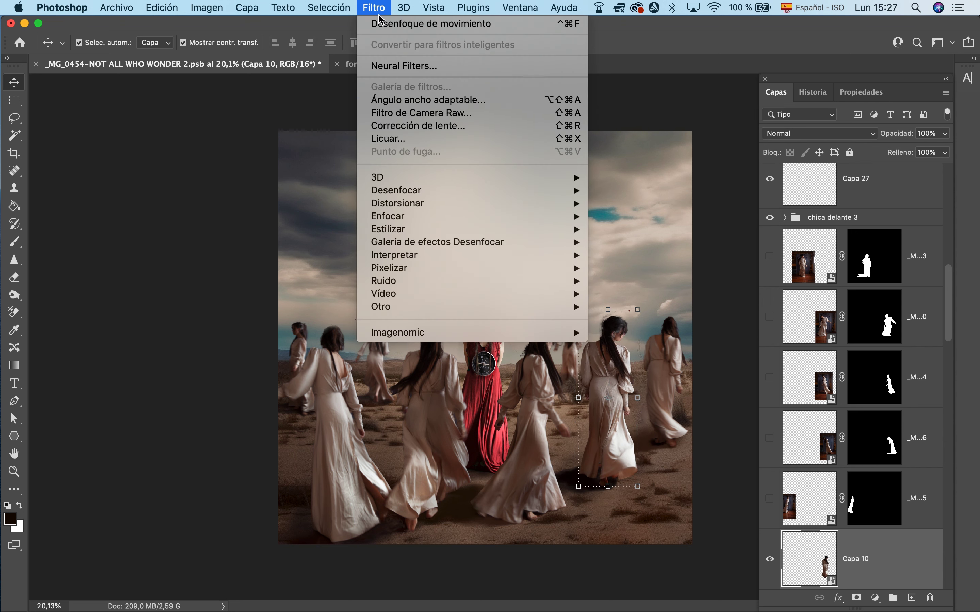
pyautogui.moveTo(397, 190)
pyautogui.click(666, 242)
pyautogui.click(749, 102)
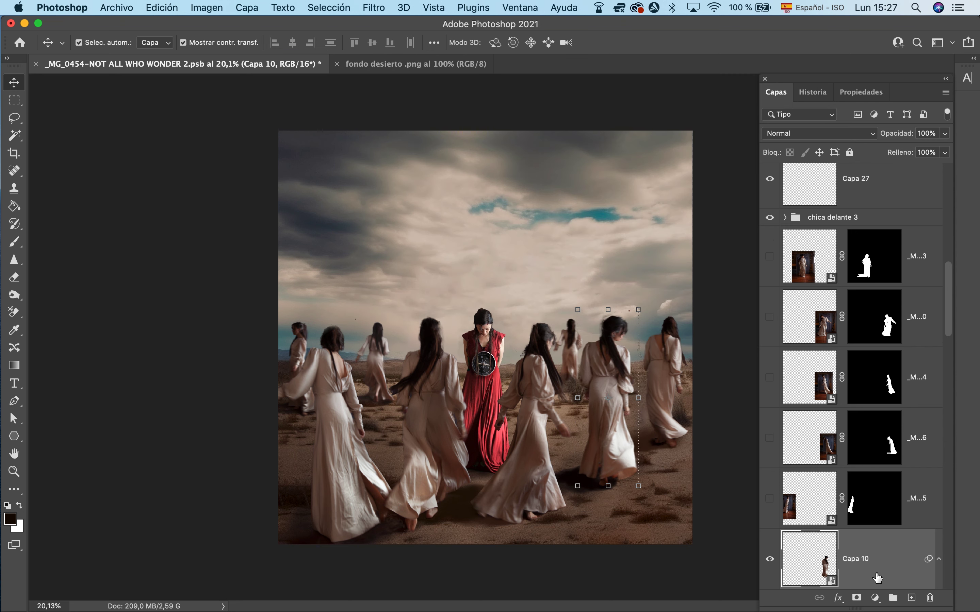
# - Lower the opacity of Capa 16, the middle-right woman's shadow layer, to 66%
pyautogui.scroll(3, 631, 534)
pyautogui.click(897, 556)
pyautogui.click(945, 134)
pyautogui.moveTo(943, 151); pyautogui.dragTo(922, 152)
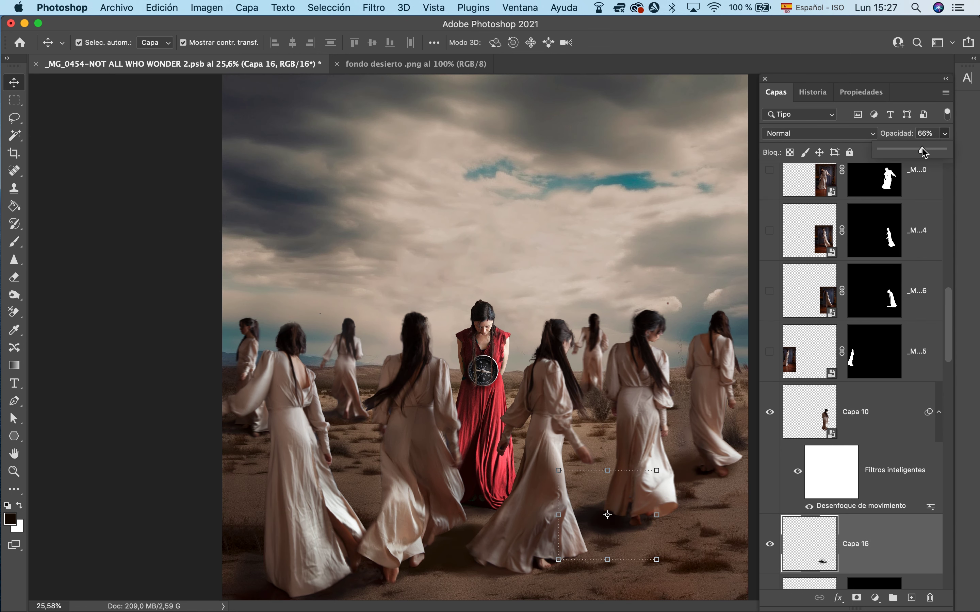
# - Group Capa 10 and its shadow layer Capa 16 under the name chica medio derecha
pyautogui.scroll(-5, 669, 405)
pyautogui.keyDown('shift'); pyautogui.click(925, 418); pyautogui.keyUp('shift')
pyautogui.click(894, 598)
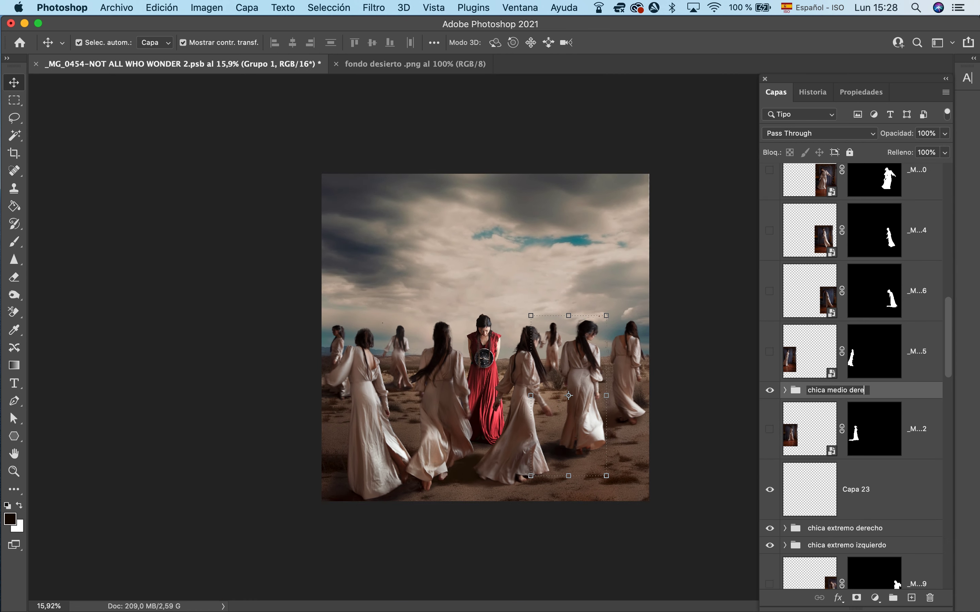
pyautogui.write('recha')
pyautogui.press('Return')
pyautogui.scroll(2, 914, 229)
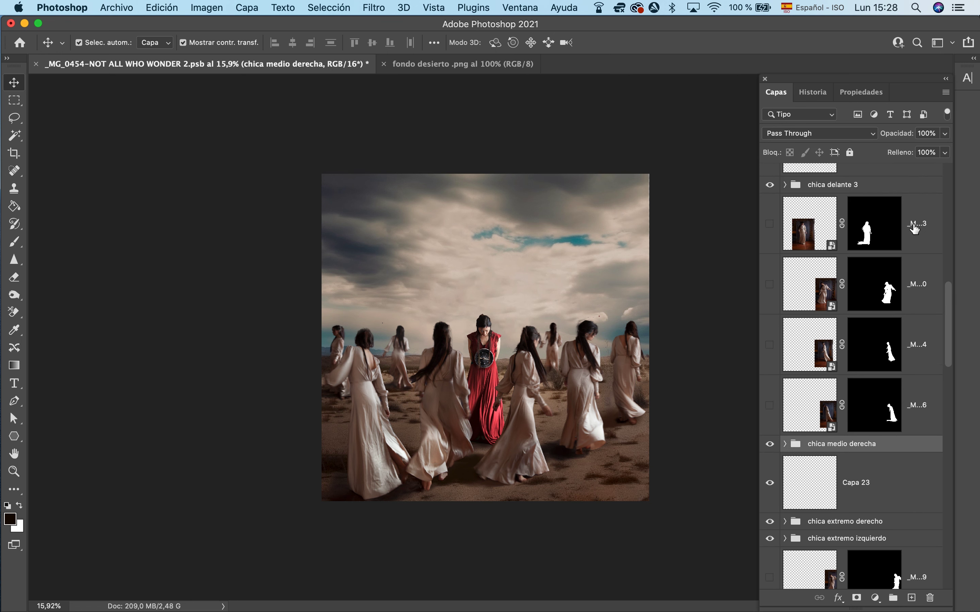
# - Delete the hidden duplicate photos above chica medio derecha and the loose layers Capa 13 and Capa 27 among the front women's groups
pyautogui.click(914, 228)
pyautogui.keyDown('shift'); pyautogui.click(921, 417); pyautogui.keyUp('shift')
pyautogui.press('Delete')
pyautogui.scroll(10, 871, 264)
pyautogui.click(784, 308)
pyautogui.click(881, 361)
pyautogui.press('Delete')
pyautogui.click(884, 356)
pyautogui.click(896, 402)
pyautogui.press('Delete')
# - Delete the leftover layers below chica medio derecha, including Capa 23, the hidden _MG_0373 photo and the hidden channel mixer adjustment
pyautogui.scroll(3, 901, 315)
pyautogui.scroll(-7, 897, 311)
pyautogui.click(912, 268)
pyautogui.keyDown('shift'); pyautogui.click(899, 335); pyautogui.keyUp('shift')
pyautogui.press('Delete')
pyautogui.click(934, 485)
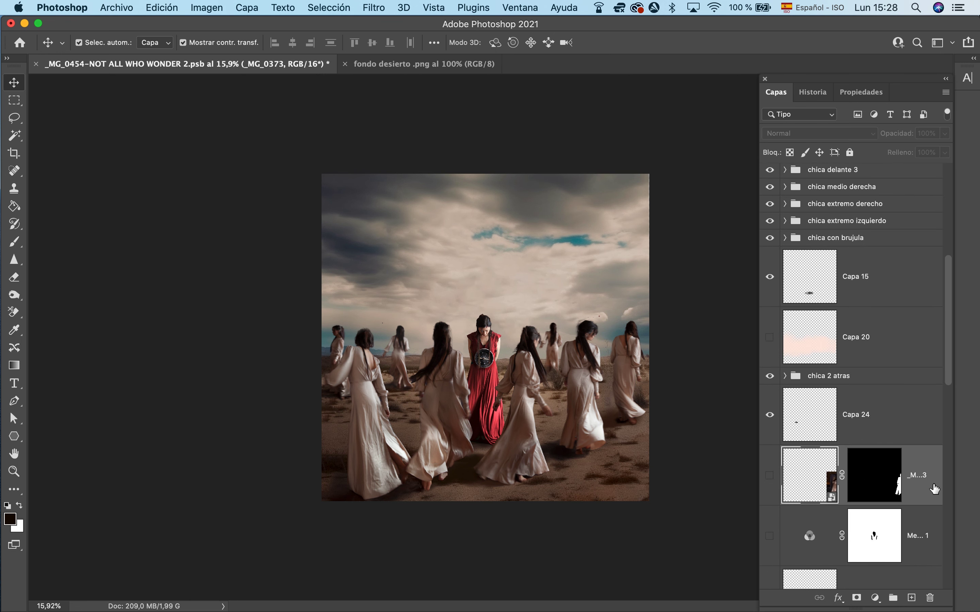
pyautogui.press('Delete')
pyautogui.press('Delete')
pyautogui.click(891, 426)
pyautogui.click(826, 472)
pyautogui.click(770, 476)
pyautogui.press('Delete')
# - Move shadow layer Capa 24 into the chica 2 atras group and place it at the bottom of the group
pyautogui.scroll(-3, 888, 365)
pyautogui.click(890, 338)
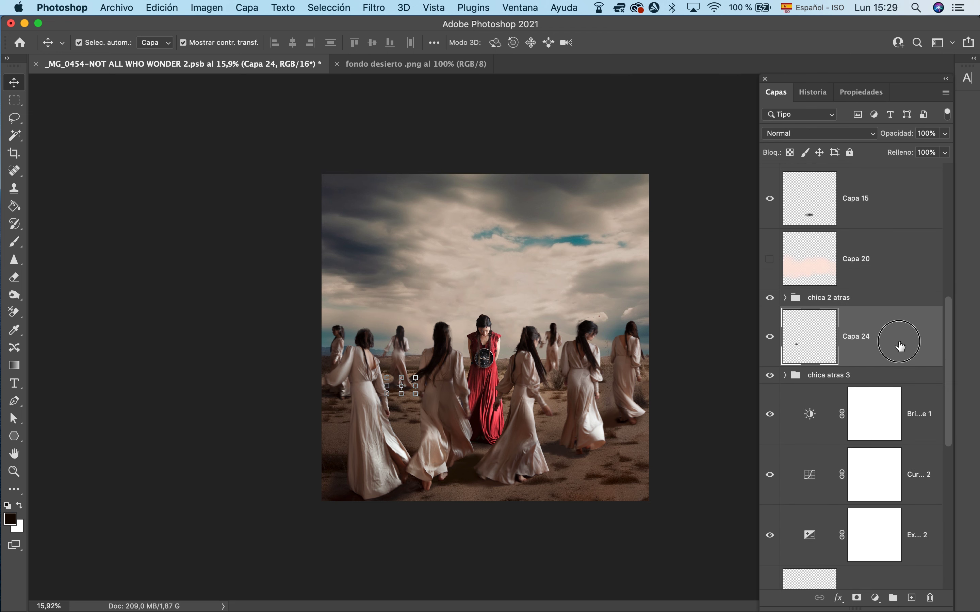
pyautogui.moveTo(899, 342); pyautogui.dragTo(887, 298)
pyautogui.click(785, 297)
pyautogui.moveTo(880, 337); pyautogui.dragTo(875, 550)
pyautogui.click(785, 298)
# - Make the pale haze layer Capa 20 and the color balance adjustment visible
pyautogui.click(770, 260)
pyautogui.scroll(-6, 832, 405)
pyautogui.click(769, 398)
# - Compare the image with and without Tono/saturación 2 and set its opacity to 95%
pyautogui.click(770, 337)
pyautogui.click(769, 339)
pyautogui.click(769, 339)
pyautogui.click(891, 340)
pyautogui.click(945, 134)
pyautogui.moveTo(943, 150)
pyautogui.mouseDown()
pyautogui.moveTo(922, 151)
pyautogui.moveTo(939, 150)
pyautogui.mouseUp()
# - Hide Tono/saturación 2 and the haze layer Capa 20, previewing the boceto group and Capa 21 in between
pyautogui.scroll(15, 791, 478)
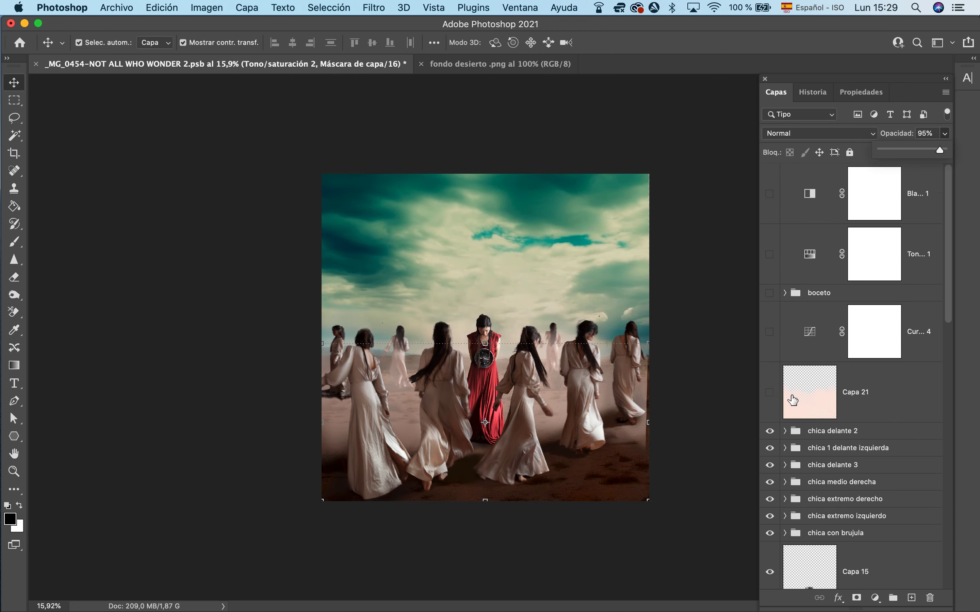
pyautogui.scroll(-10, 790, 480)
pyautogui.click(769, 356)
pyautogui.scroll(10, 831, 381)
pyautogui.click(895, 397)
pyautogui.click(766, 296)
pyautogui.click(767, 296)
pyautogui.click(769, 393)
pyautogui.scroll(-6, 894, 312)
pyautogui.click(894, 306)
pyautogui.click(770, 295)
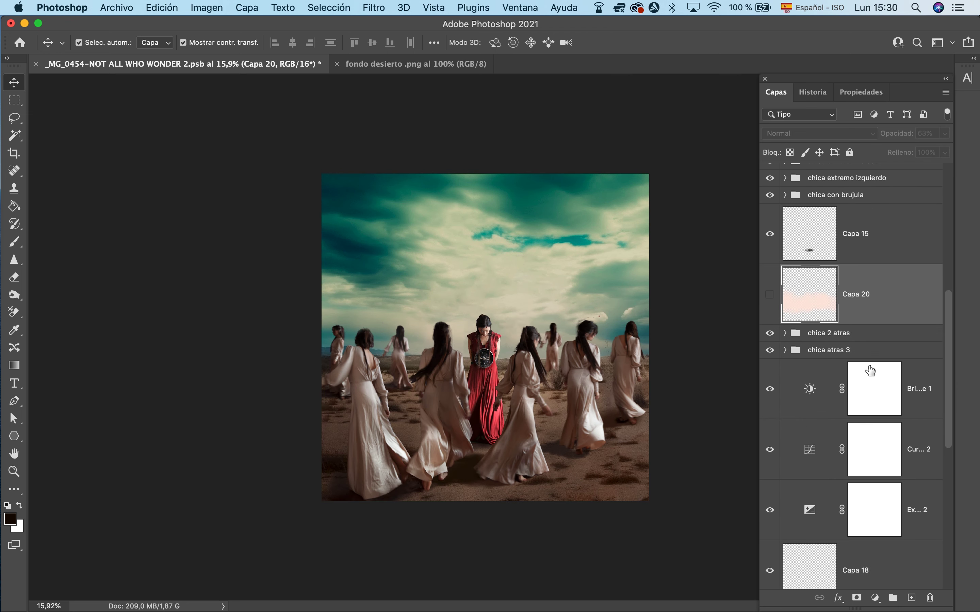
# - Show Tono/saturación 2 again, review its settings and reduce its opacity to 64%
pyautogui.scroll(-5, 870, 372)
pyautogui.click(770, 448)
pyautogui.click(770, 448)
pyautogui.click(864, 491)
pyautogui.doubleClick(810, 447)
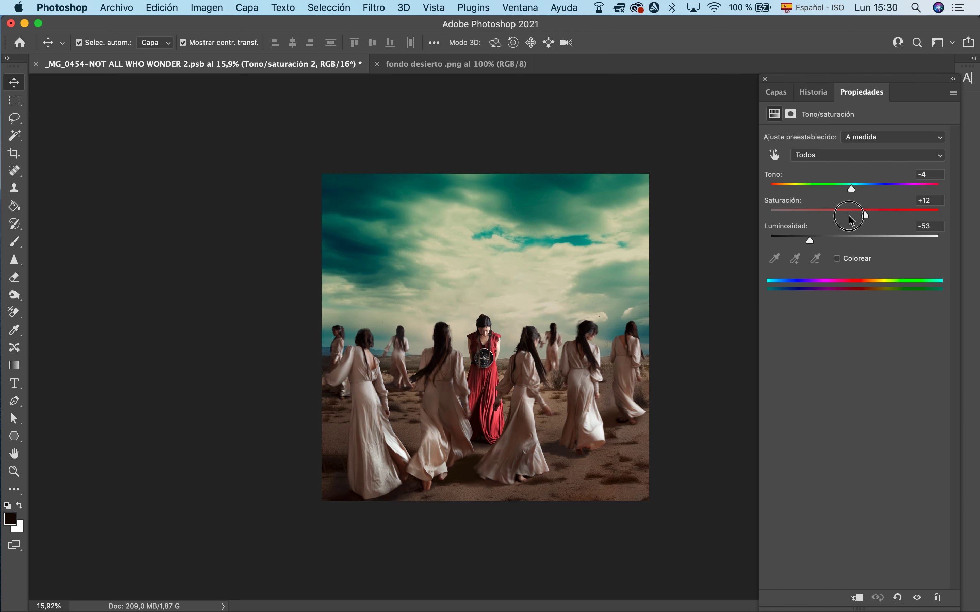
pyautogui.click(776, 92)
pyautogui.click(770, 447)
pyautogui.click(945, 134)
pyautogui.moveTo(938, 150)
pyautogui.mouseDown()
pyautogui.moveTo(906, 150)
pyautogui.moveTo(922, 150)
pyautogui.mouseUp()
# - Show Curvas 3, fade it off the ground with a vertical gradient on its mask, and hide Tono/saturación 2
pyautogui.scroll(-5, 886, 389)
pyautogui.click(769, 470)
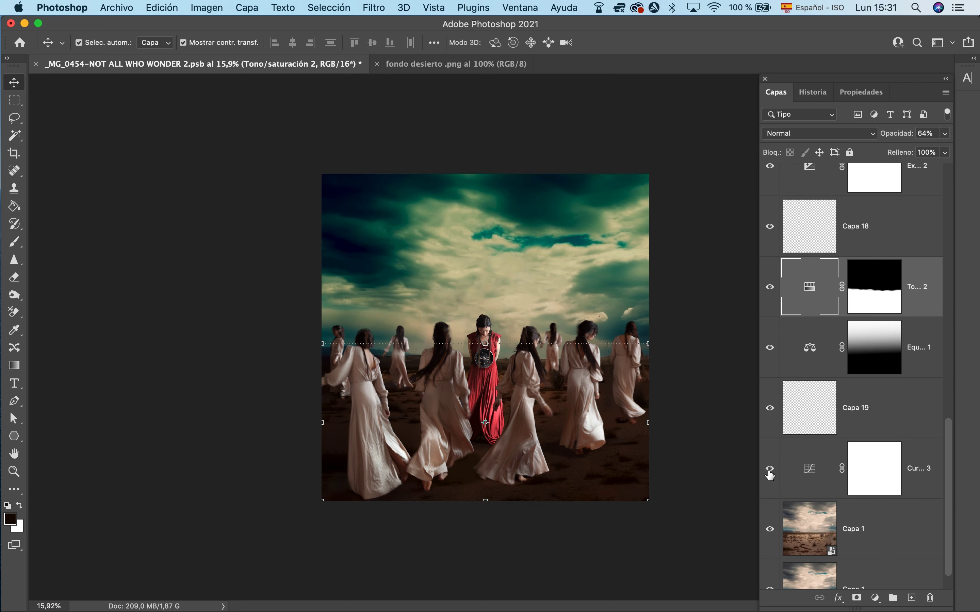
pyautogui.click(877, 480)
pyautogui.press('g')
pyautogui.moveTo(499, 347); pyautogui.dragTo(501, 524)
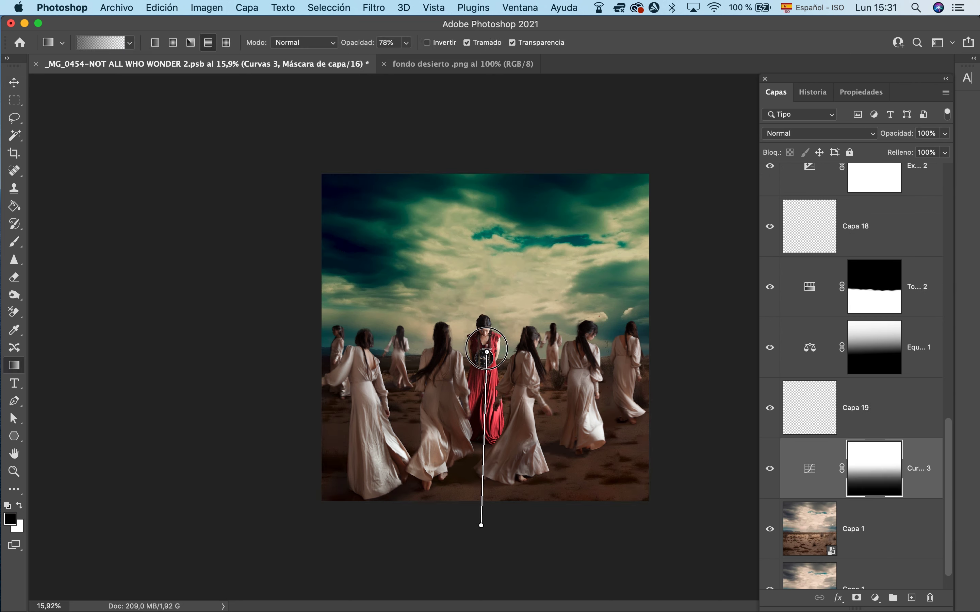
pyautogui.click(769, 287)
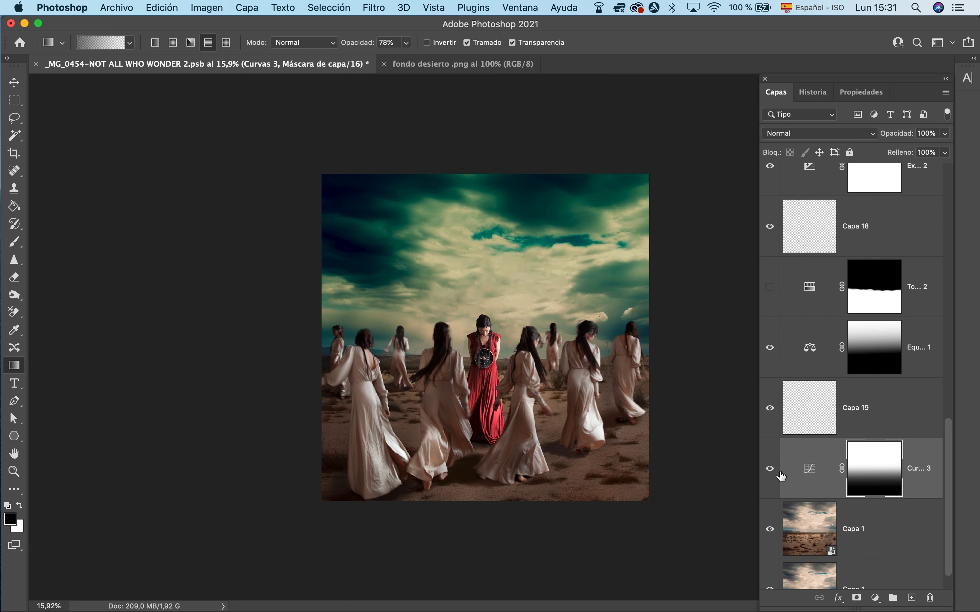
# - Try an Exposure adjustment layer directly above the desert background Capa 1
pyautogui.click(890, 553)
pyautogui.press('b')
pyautogui.click(876, 598)
pyautogui.click(883, 417)
pyautogui.moveTo(852, 172)
pyautogui.mouseDown()
pyautogui.moveTo(818, 191)
pyautogui.moveTo(838, 164)
pyautogui.mouseUp()
pyautogui.click(775, 92)
pyautogui.click(770, 529)
pyautogui.scroll(10, 872, 425)
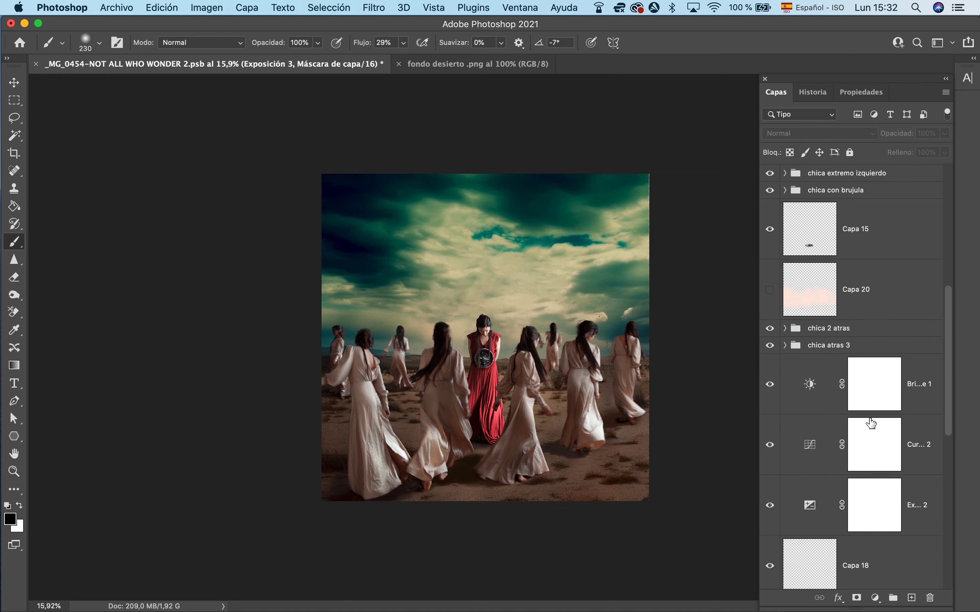
# - Delete the Exposición 3 adjustment layer above the desert background
pyautogui.scroll(-4, 890, 352)
pyautogui.click(920, 281)
pyautogui.scroll(-10, 920, 283)
pyautogui.click(772, 455)
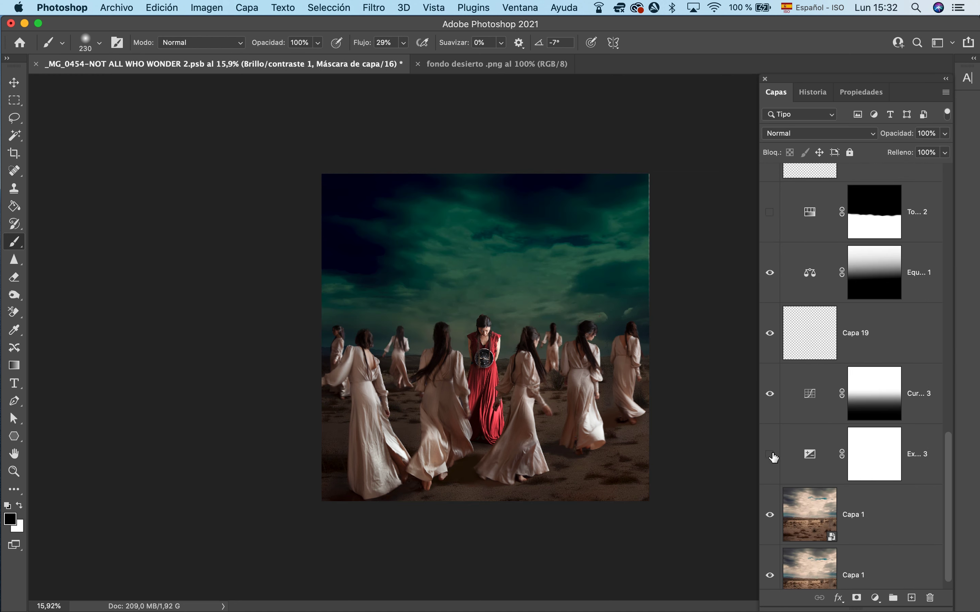
pyautogui.click(916, 454)
pyautogui.press('BackSpace')
# - Delete Capa 19 and compare the image with Curvas 3 and Tono/saturación 2 switched on and off
pyautogui.click(770, 439)
pyautogui.click(770, 439)
pyautogui.click(896, 387)
pyautogui.press('BackSpace')
pyautogui.click(770, 439)
pyautogui.click(770, 439)
pyautogui.click(771, 323)
pyautogui.click(772, 324)
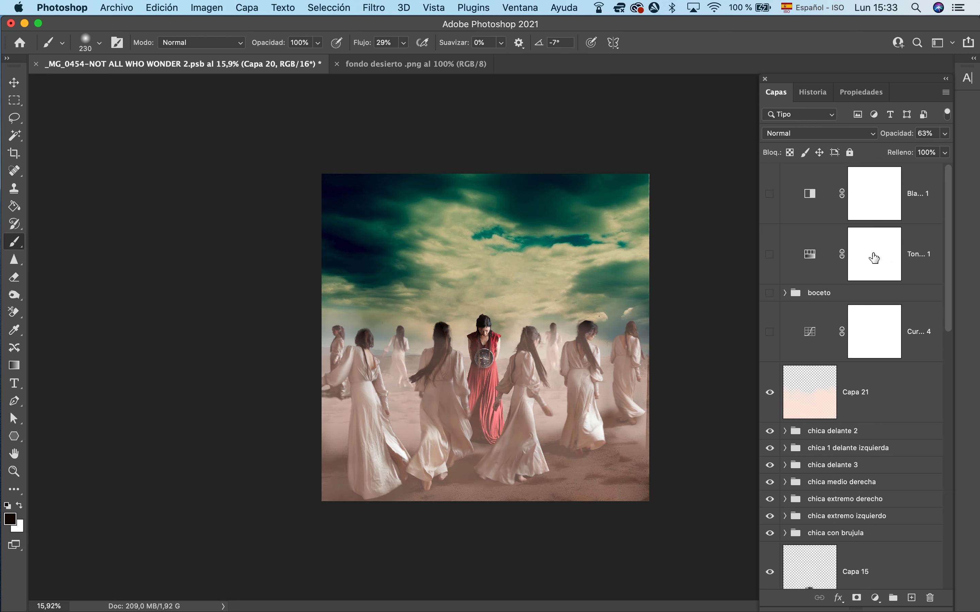
# - Open the chica extremo derecho group and soften the far-right woman's shadow on Capa 28 with a low-flow Eraser
pyautogui.click(785, 499)
pyautogui.scroll(-5, 784, 495)
pyautogui.click(770, 434)
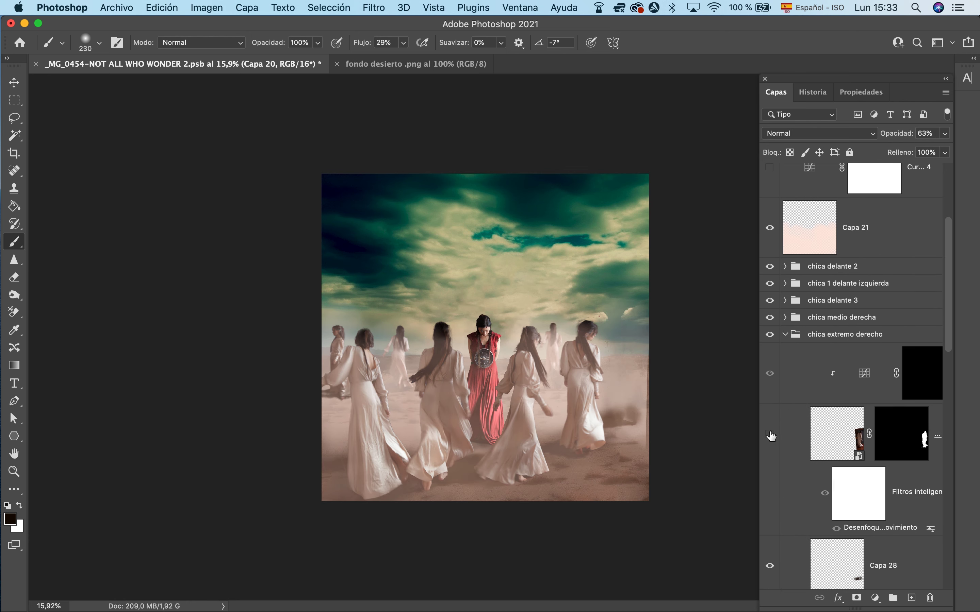
pyautogui.click(770, 434)
pyautogui.click(901, 433)
pyautogui.keyDown('super'); pyautogui.click(623, 442); pyautogui.keyUp('super')
pyautogui.press('e')
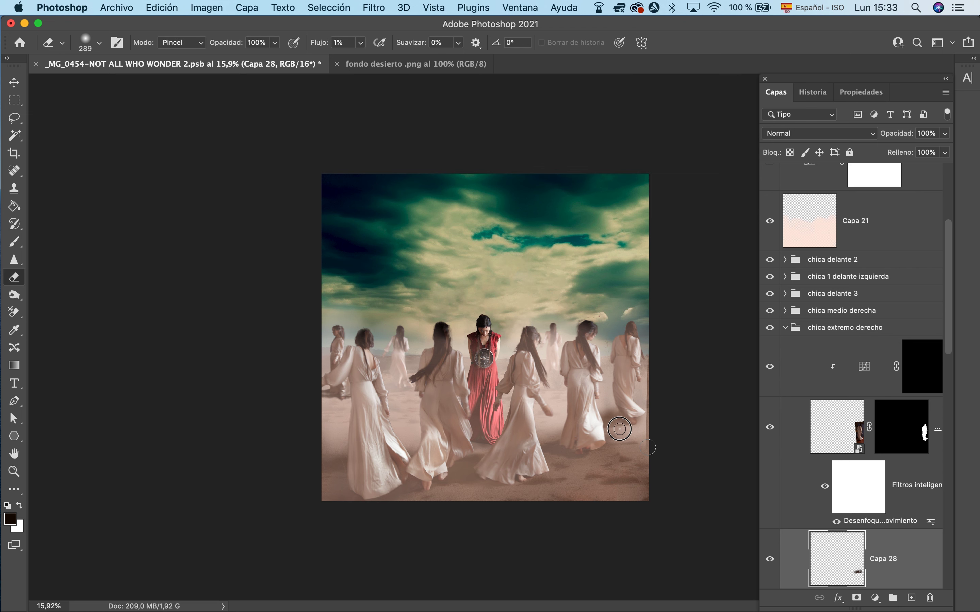
pyautogui.click(907, 438)
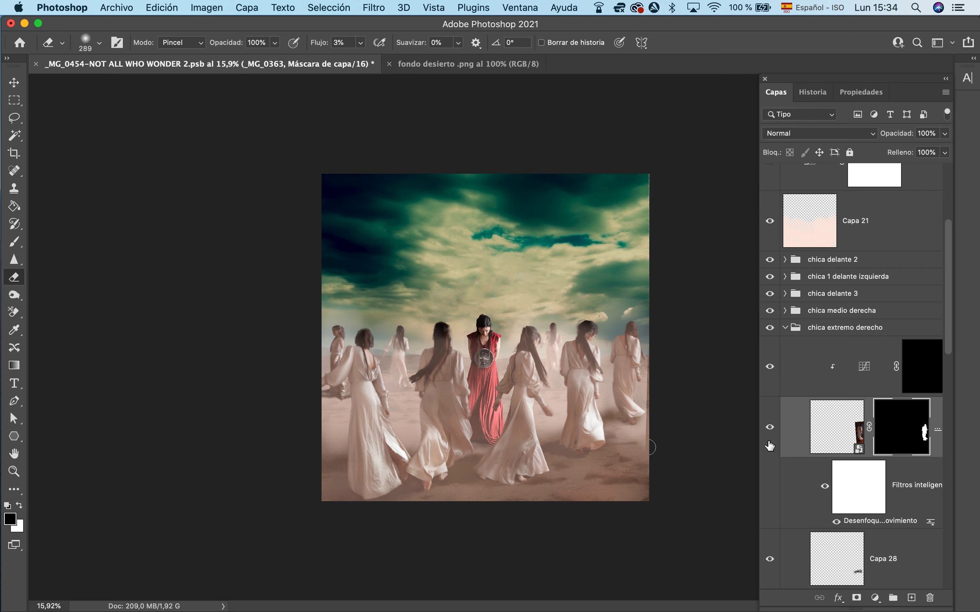
pyautogui.click(885, 554)
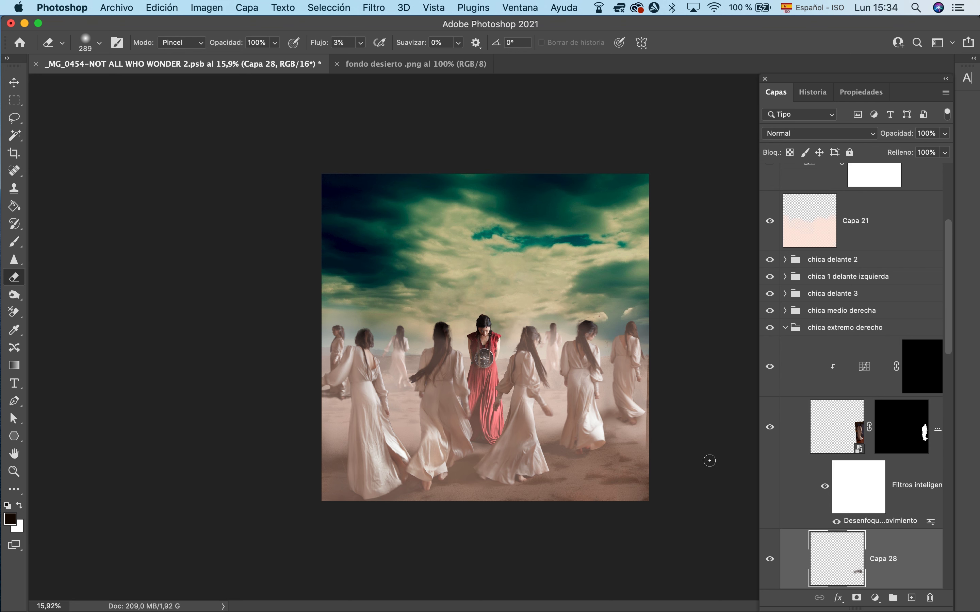
# - Repaint the far-right woman's shadow on Capa 28 with the brush and thin it with the Eraser at 10% flow
pyautogui.click(10, 246)
pyautogui.press('x')
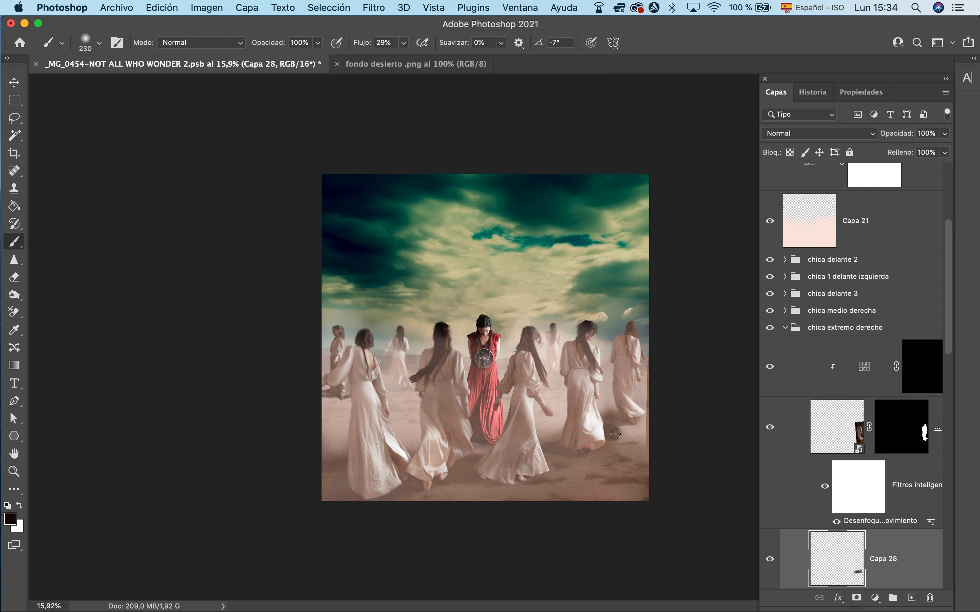
pyautogui.press('e')
pyautogui.hotkey('shift', '1')
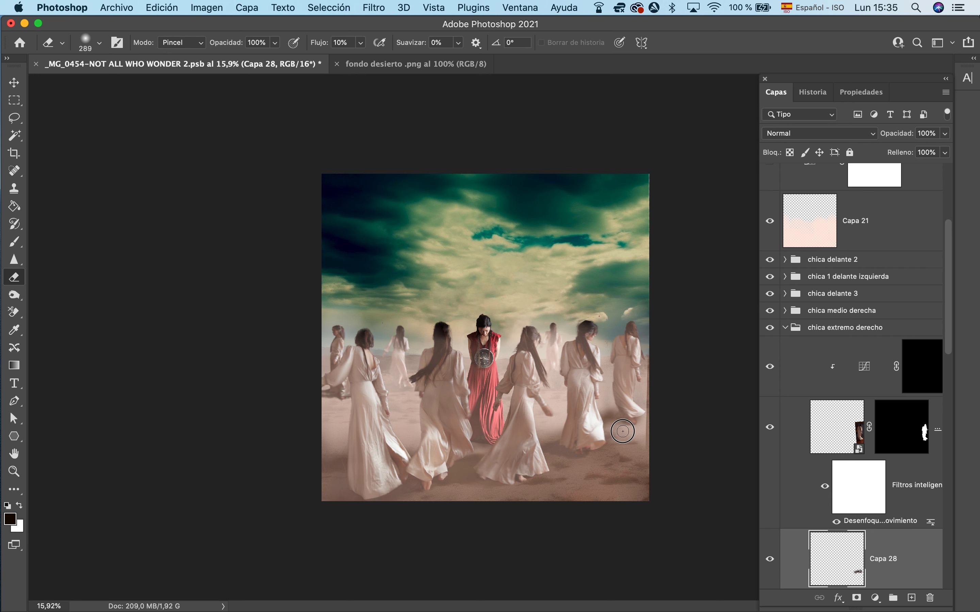
# - Stretch and distort the haze layer Capa 20 beyond the canvas's lower edge, and select the chica 2 atras group
pyautogui.scroll(-10, 882, 405)
pyautogui.click(886, 408)
pyautogui.click(13, 83)
pyautogui.moveTo(648, 479); pyautogui.dragTo(654, 500)
pyautogui.moveTo(487, 490); pyautogui.dragTo(485, 525)
pyautogui.press('Return')
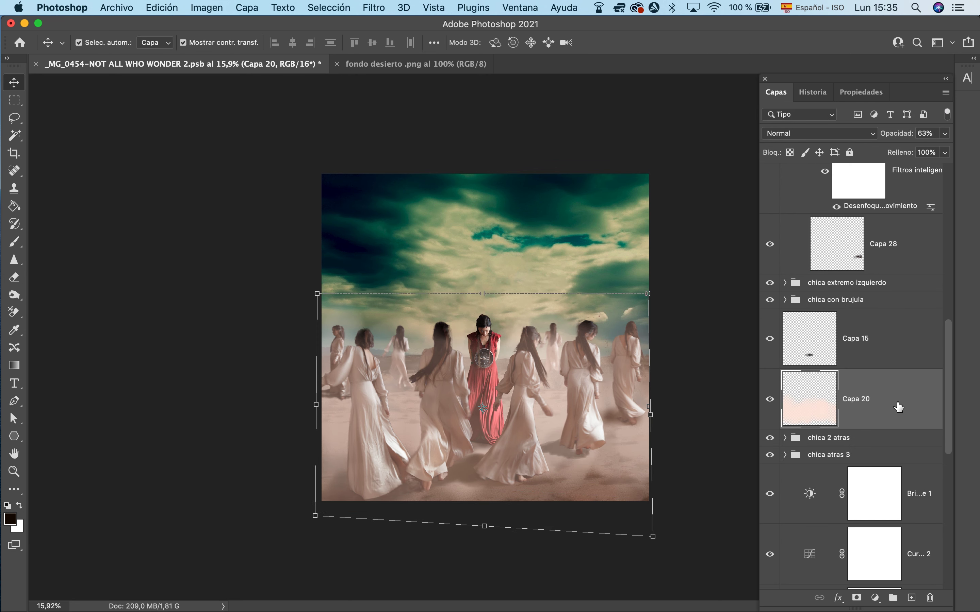
pyautogui.click(696, 572)
pyautogui.click(877, 434)
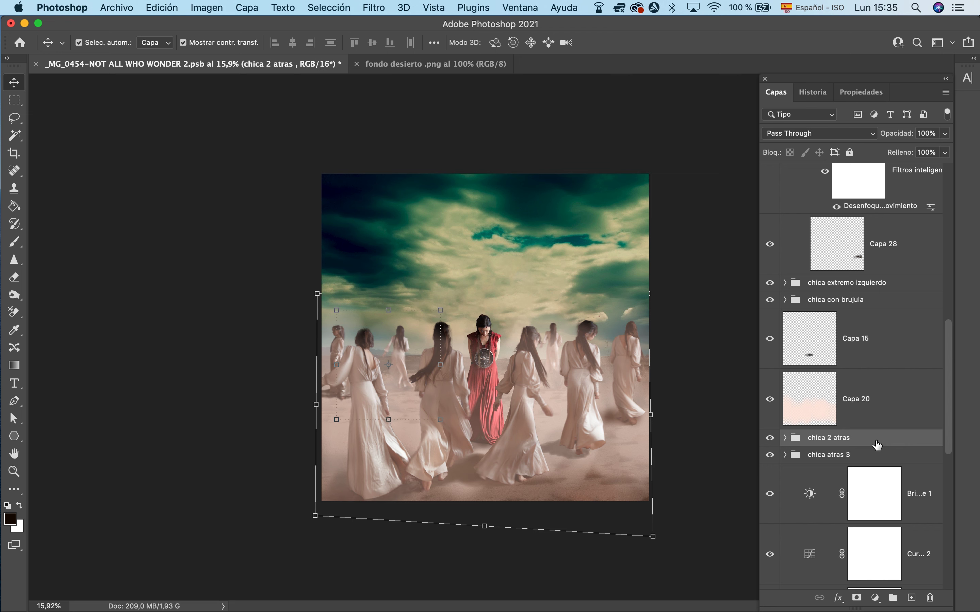
# - Open the chica con brujula group and try to enlarge its chica centro layer upward, undoing the change
pyautogui.scroll(-3, 875, 442)
pyautogui.click(888, 253)
pyautogui.press('super+t')
pyautogui.press('Escape')
pyautogui.click(784, 253)
pyautogui.scroll(-4, 891, 405)
pyautogui.click(927, 468)
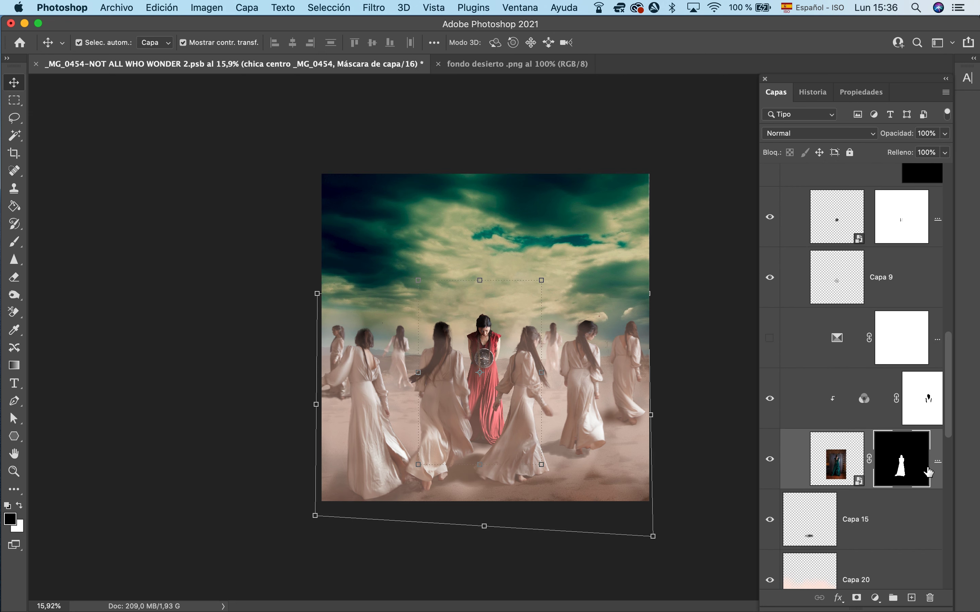
pyautogui.moveTo(479, 280); pyautogui.dragTo(479, 267)
pyautogui.press('super+z')
# - Try to move the whole chica con brujula group slightly upward with Free Transform, and undo it
pyautogui.scroll(3, 895, 209)
pyautogui.click(894, 209)
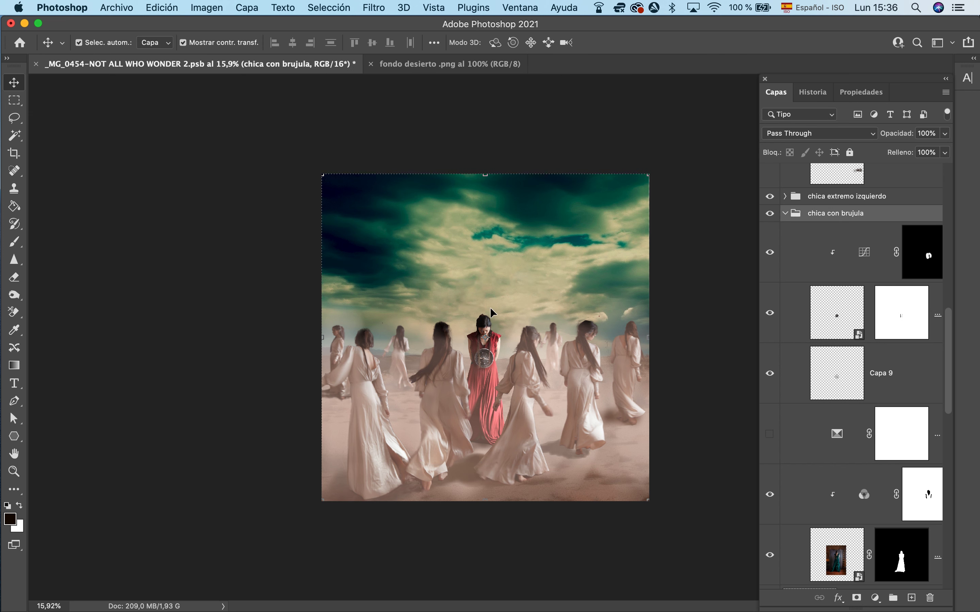
pyautogui.press('super+t')
pyautogui.scroll(3, 489, 296)
pyautogui.moveTo(487, 326); pyautogui.dragTo(487, 317)
pyautogui.press('super+z')
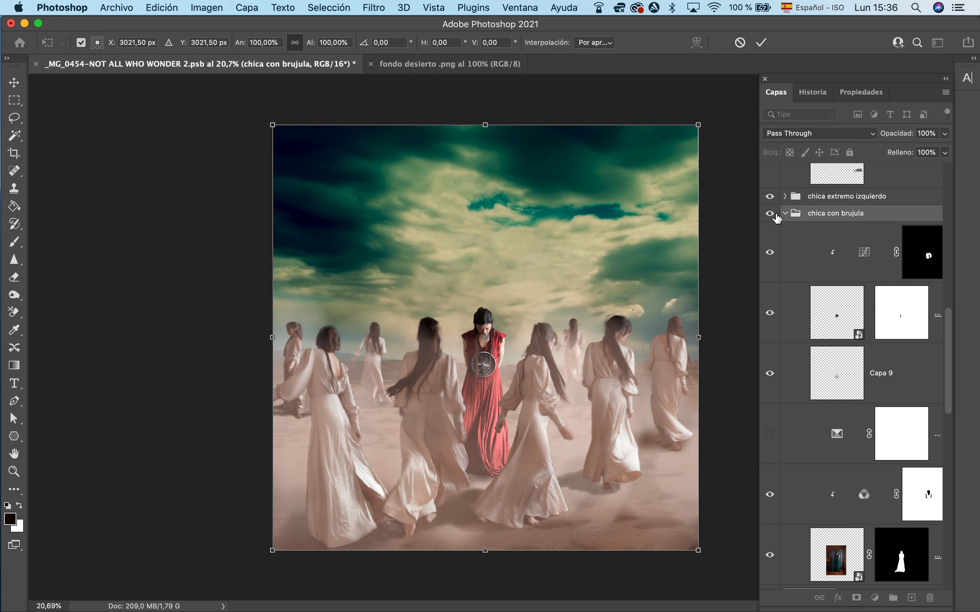
# - Compare the image with the black-and-white adjustment layer switched on and off
pyautogui.scroll(8, 792, 243)
pyautogui.click(770, 198)
pyautogui.click(770, 198)
pyautogui.scroll(-3, 677, 596)
pyautogui.scroll(-1, 683, 603)
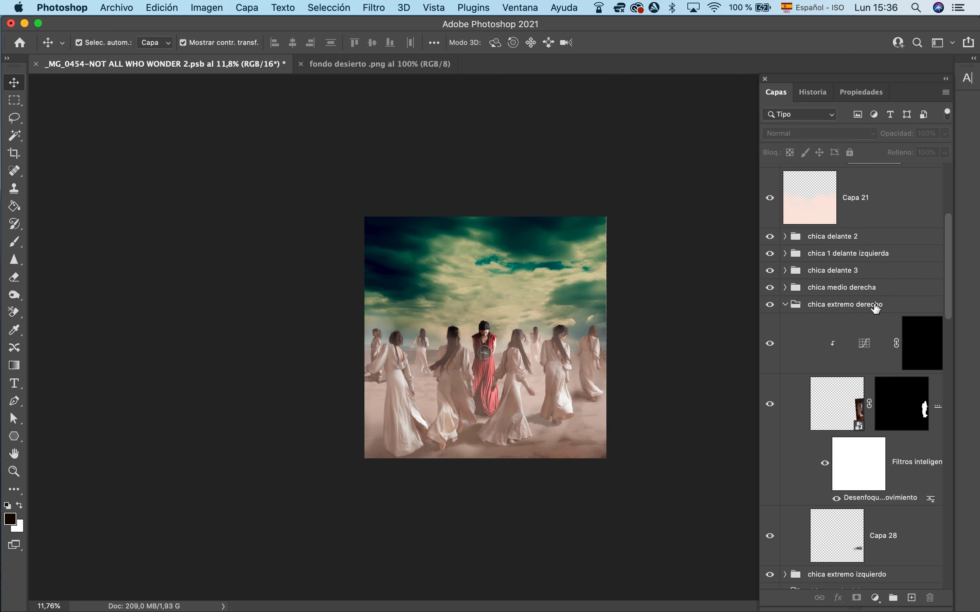
# - Set auto-select to Grupo and adjust the blending options of the shadow layer Capa 28 in the chica extremo derecho group
pyautogui.click(875, 304)
pyautogui.click(167, 44)
pyautogui.scroll(-4, 863, 354)
pyautogui.doubleClick(912, 430)
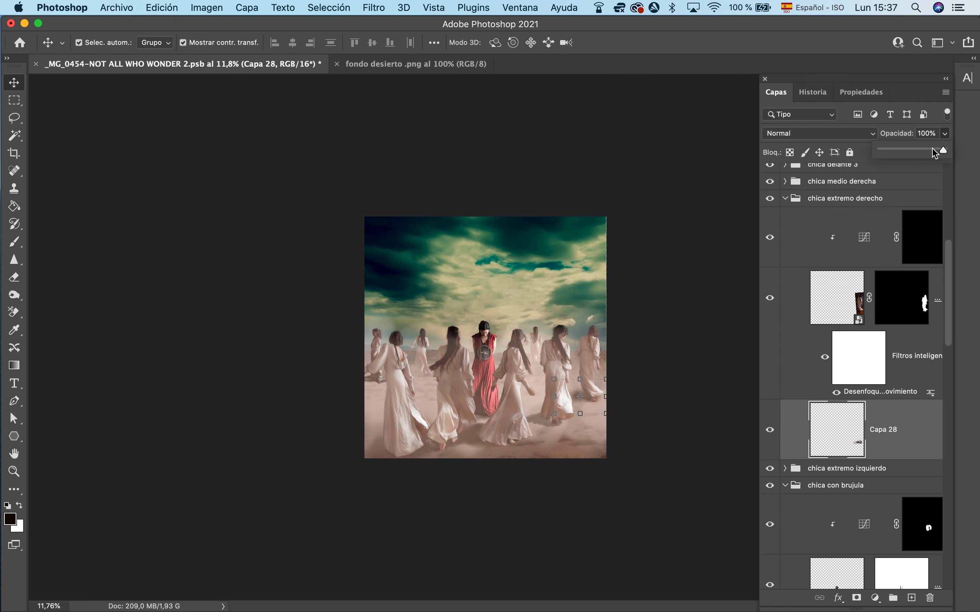
pyautogui.moveTo(778, 292); pyautogui.dragTo(824, 298)
pyautogui.moveTo(794, 23); pyautogui.dragTo(644, 23)
pyautogui.click(945, 48)
# - Try to enlarge the chica con brujula group to 109.34% and shift it slightly, undoing the transform
pyautogui.scroll(-4, 874, 397)
pyautogui.click(850, 348)
pyautogui.moveTo(481, 295); pyautogui.dragTo(483, 282)
pyautogui.moveTo(509, 316)
pyautogui.mouseDown()
pyautogui.moveTo(510, 299)
pyautogui.moveTo(514, 323)
pyautogui.mouseUp()
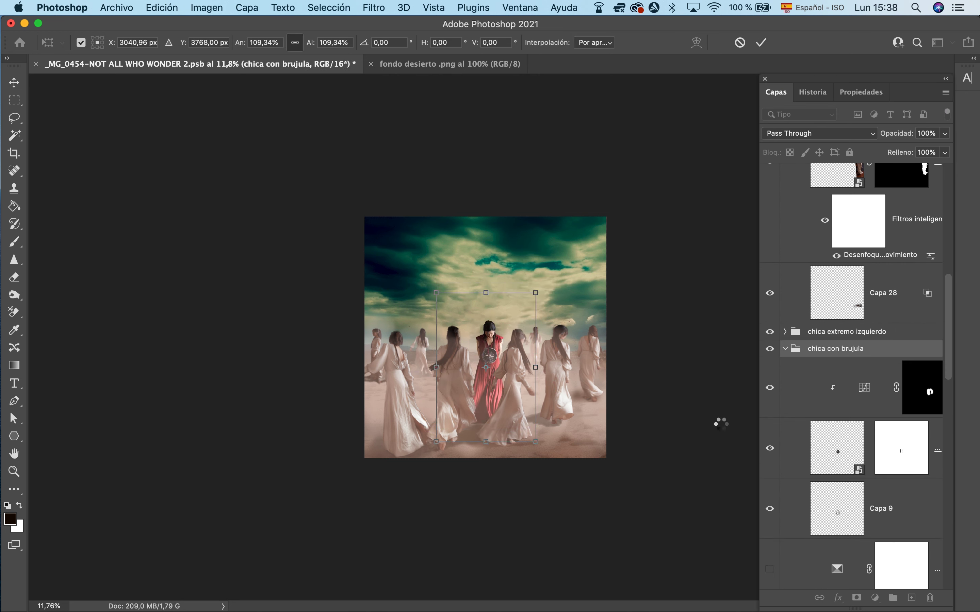
pyautogui.click(715, 422)
pyautogui.press('super+z')
# - Scale the chica con brujula group to 106.08%, reposition it slightly, and collapse the group
pyautogui.press('super+t')
pyautogui.moveTo(483, 434); pyautogui.dragTo(483, 442)
pyautogui.moveTo(515, 404); pyautogui.dragTo(517, 402)
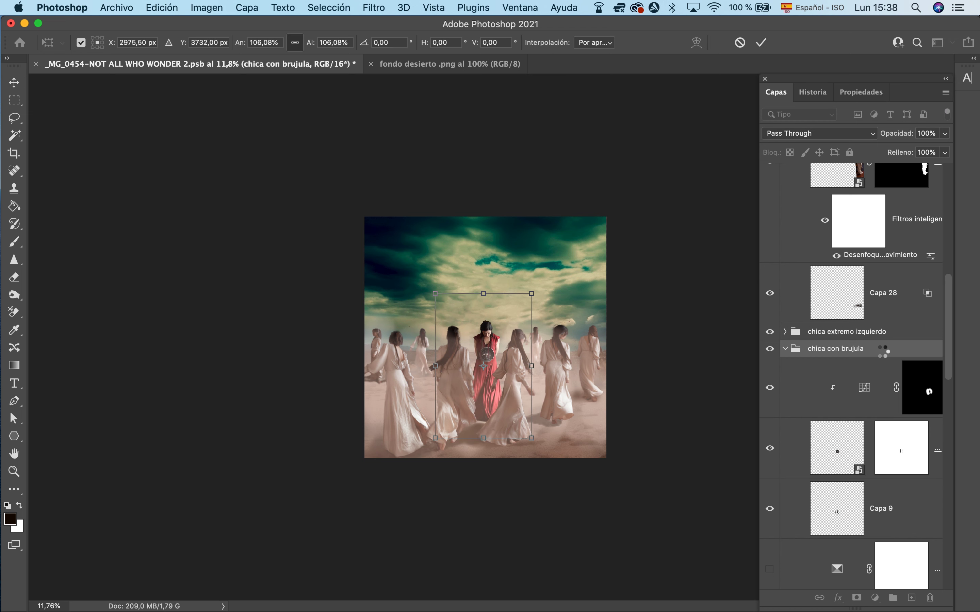
pyautogui.click(884, 351)
pyautogui.scroll(-3, 875, 430)
pyautogui.click(786, 236)
# - Add an Exposure adjustment layer above Tono/saturación 2, lower its exposure, and invert its mask to black
pyautogui.scroll(-5, 788, 239)
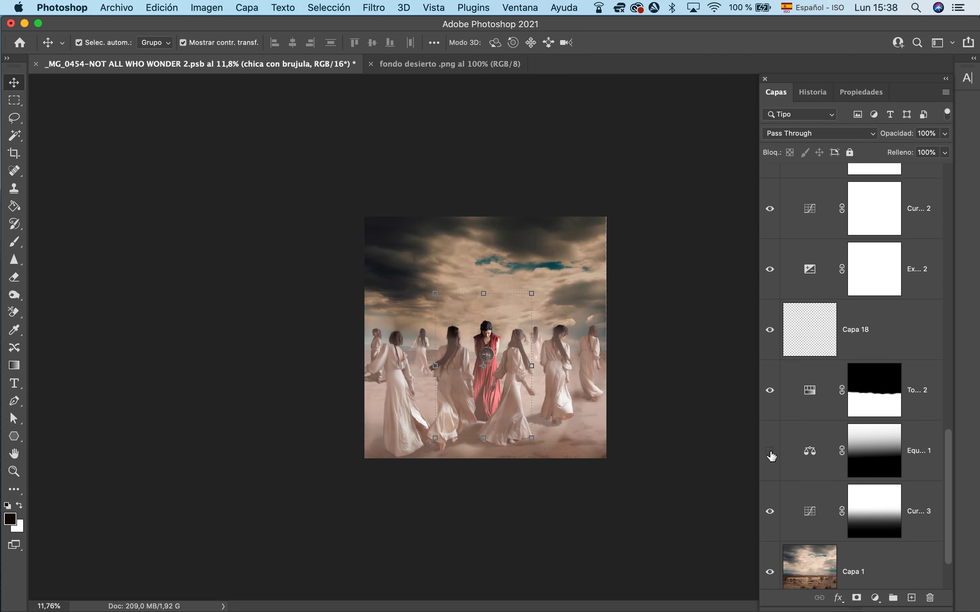
pyautogui.click(921, 412)
pyautogui.click(875, 598)
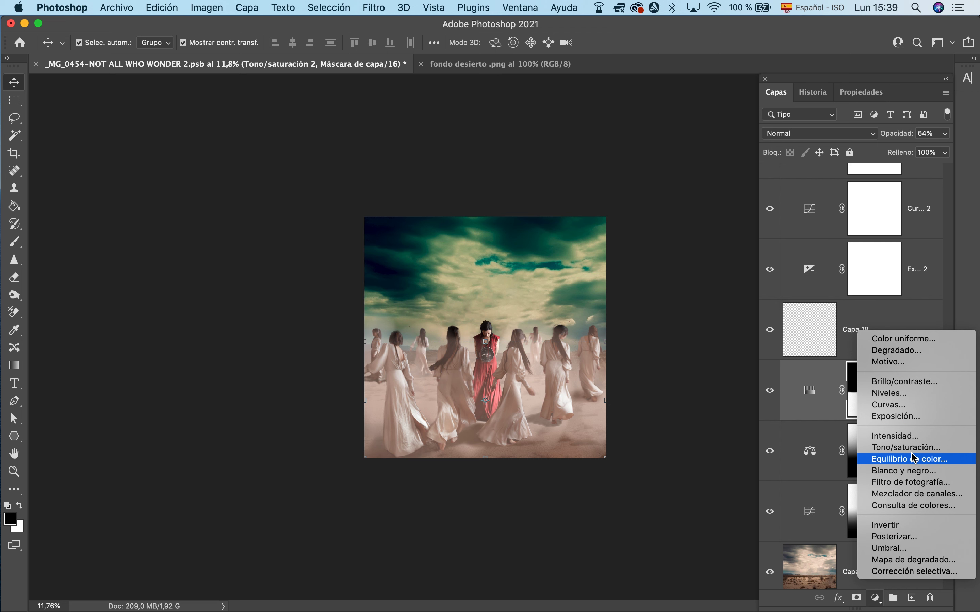
pyautogui.click(917, 417)
pyautogui.moveTo(853, 171); pyautogui.dragTo(825, 173)
pyautogui.click(776, 93)
pyautogui.press('super+i')
# - Reveal Exposición 3 over the lower ground with a white gradient on its mask, and toggle the layer to compare
pyautogui.press('g')
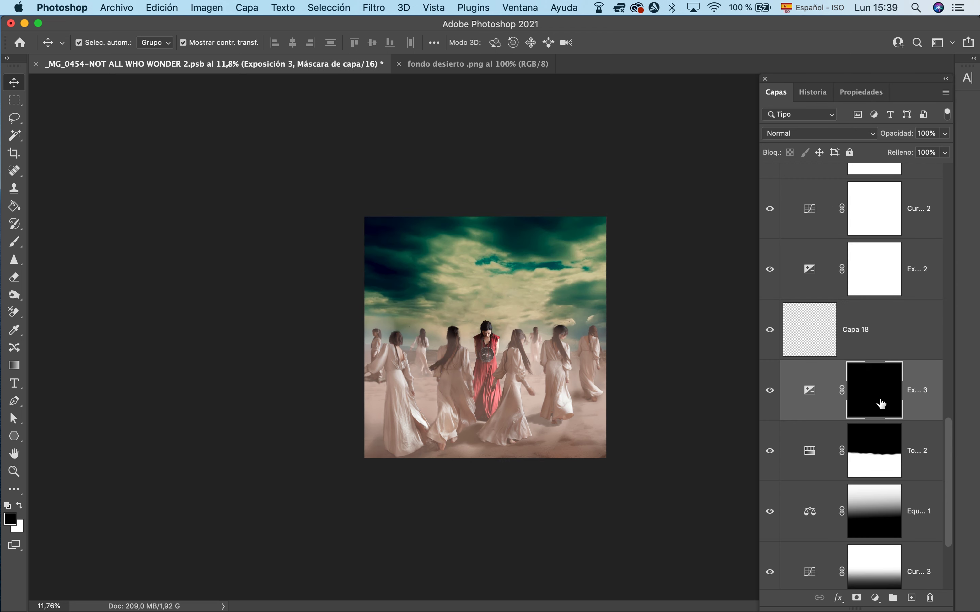
pyautogui.press('x')
pyautogui.moveTo(481, 368); pyautogui.dragTo(482, 485)
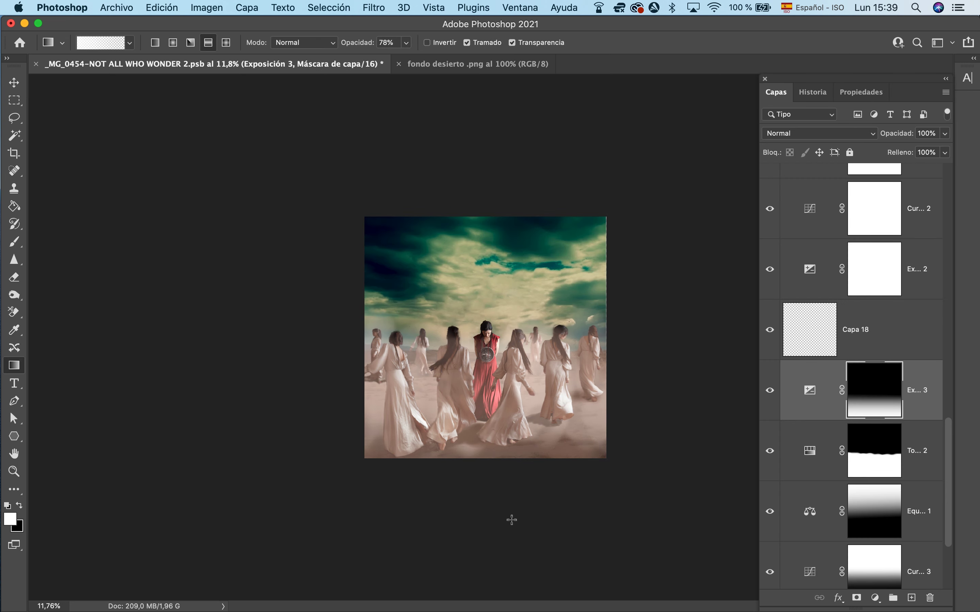
pyautogui.press('super+z')
pyautogui.click(770, 395)
# - Turn on the Tono/saturación 1 layer and compare the image with the black-and-white adjustment on and off
pyautogui.scroll(20, 907, 276)
pyautogui.click(770, 257)
pyautogui.click(774, 198)
pyautogui.click(773, 199)
# - Try a brightening Curves adjustment above the boceto group with input 106 and output 150, comparing and deleting it
pyautogui.click(899, 293)
pyautogui.click(875, 599)
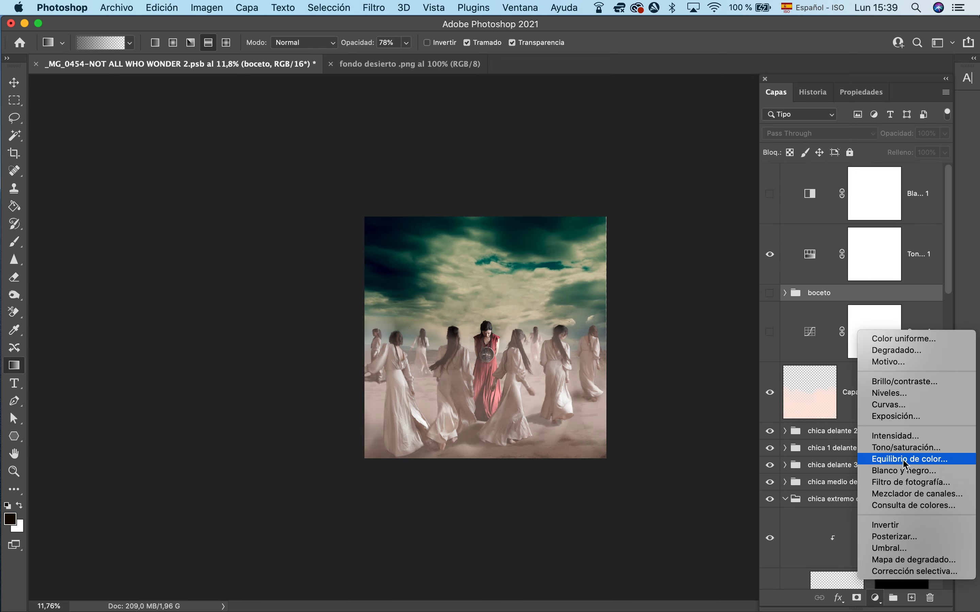
pyautogui.click(890, 405)
pyautogui.moveTo(864, 241)
pyautogui.mouseDown()
pyautogui.moveTo(864, 225)
pyautogui.moveTo(885, 258)
pyautogui.moveTo(860, 224)
pyautogui.mouseUp()
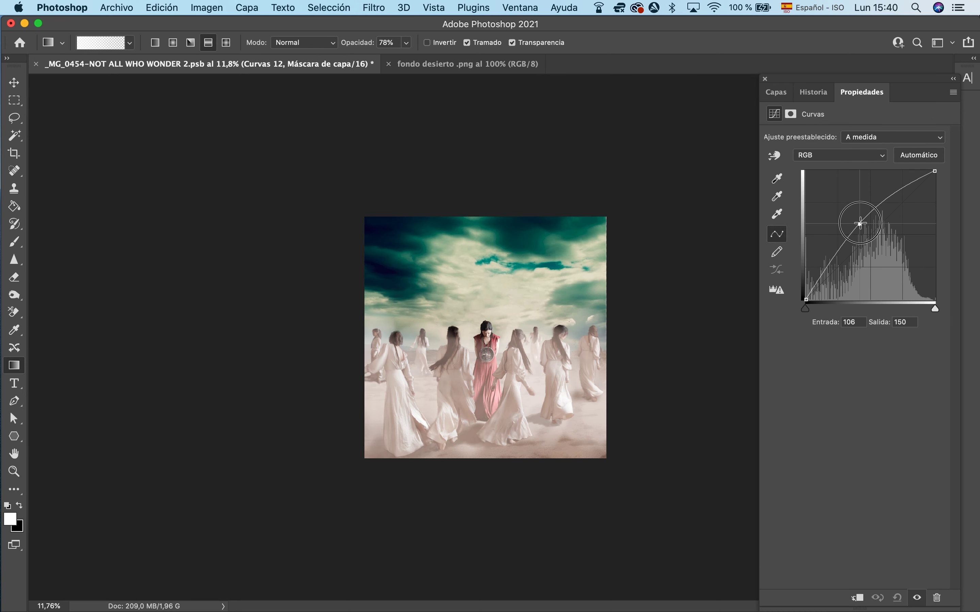
pyautogui.click(776, 93)
pyautogui.click(770, 315)
pyautogui.click(631, 110)
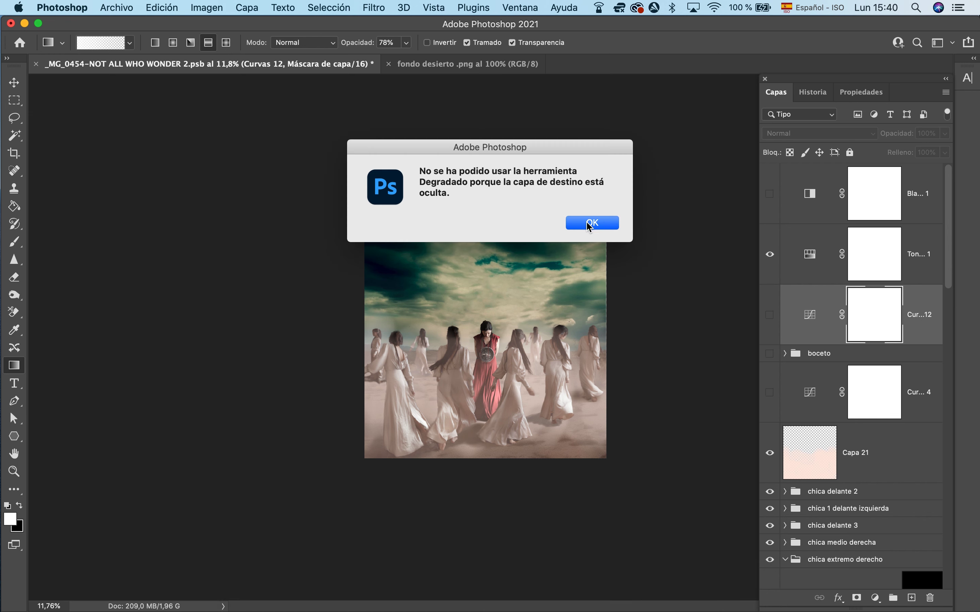
pyautogui.click(590, 223)
pyautogui.press('Delete')
# - Delete the hidden Curvas 4 layer and collapse the chica extremo derecho group
pyautogui.click(924, 330)
pyautogui.click(773, 334)
pyautogui.press('Delete')
pyautogui.click(785, 439)
# - Compare the image with Capa 15 and Capa 20 switched on and off
pyautogui.scroll(-6, 786, 440)
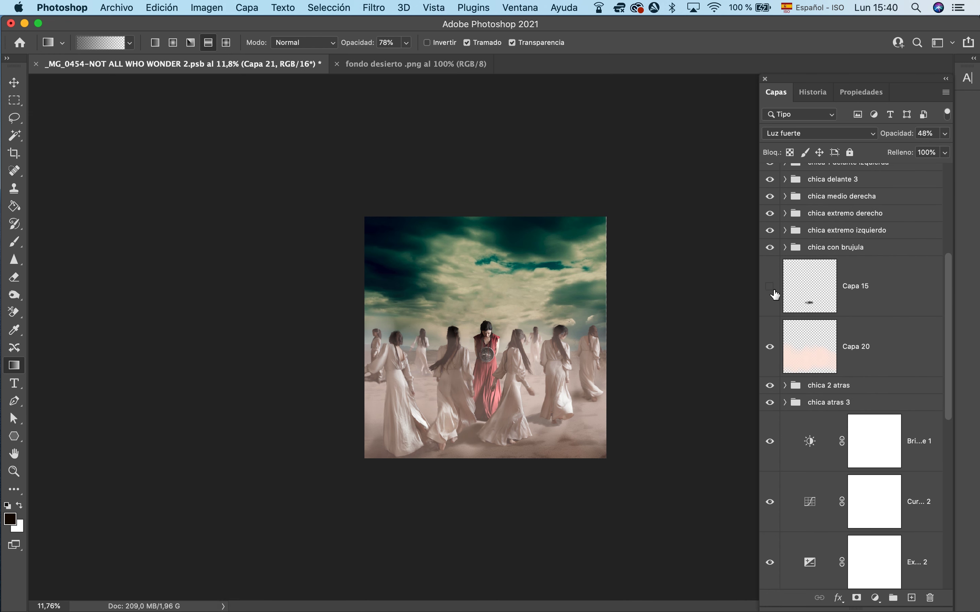
pyautogui.click(770, 348)
pyautogui.click(770, 347)
# - Try to stretch the haze layer far below the canvas's lower edge, and undo it
pyautogui.scroll(3, 886, 358)
pyautogui.click(13, 83)
pyautogui.moveTo(485, 460); pyautogui.dragTo(486, 535)
pyautogui.press('super+z')
# - Stretch the haze layer Capa 20 below the canvas's lower edge and lower its upper edge slightly
pyautogui.click(483, 463)
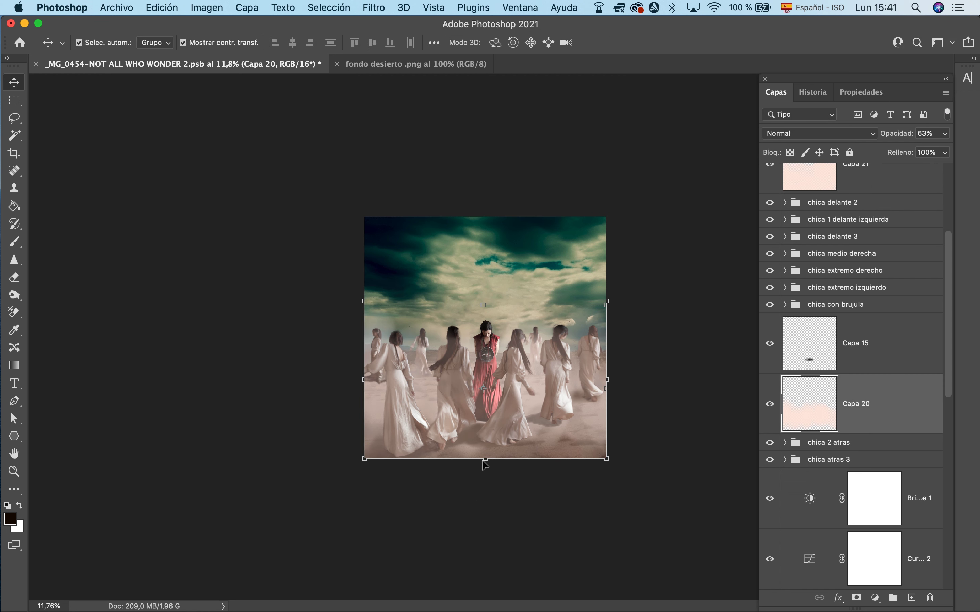
pyautogui.scroll(-3, 485, 461)
pyautogui.moveTo(485, 426); pyautogui.dragTo(486, 474)
pyautogui.moveTo(484, 313)
pyautogui.mouseDown()
pyautogui.moveTo(484, 295)
pyautogui.moveTo(484, 318)
pyautogui.mouseUp()
pyautogui.press('Return')
# - Add a mask to Capa 20 and paint the haze off the compass woman with a black brush at 29% flow
pyautogui.scroll(4, 700, 502)
pyautogui.click(856, 598)
pyautogui.click(13, 242)
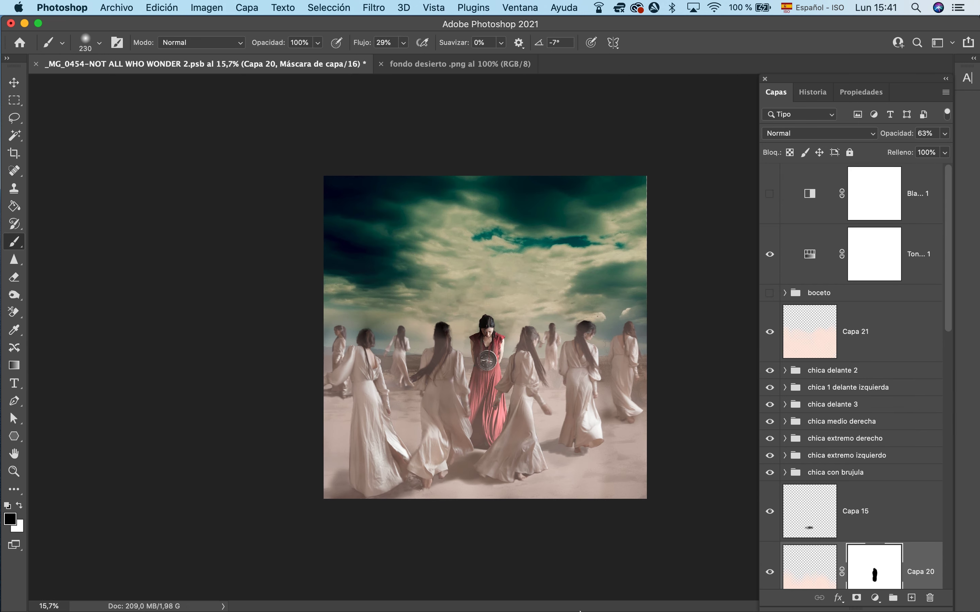
# - Try masking Capa 21 with a black gradient from the canvas's lower edge, and undo it
pyautogui.click(857, 598)
pyautogui.press('g')
pyautogui.moveTo(485, 539); pyautogui.dragTo(486, 391)
pyautogui.moveTo(500, 529); pyautogui.dragTo(500, 407)
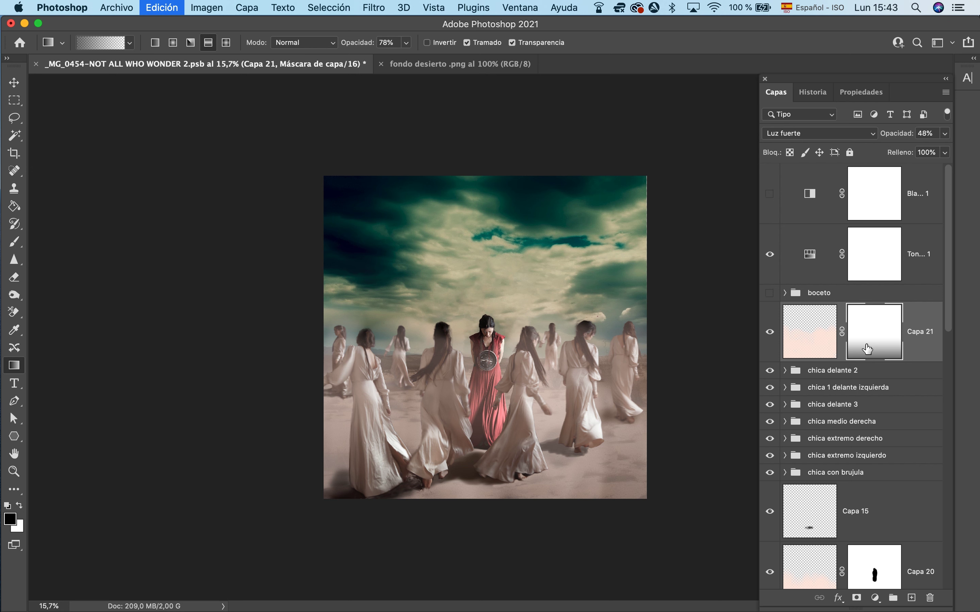
pyautogui.press('super+z')
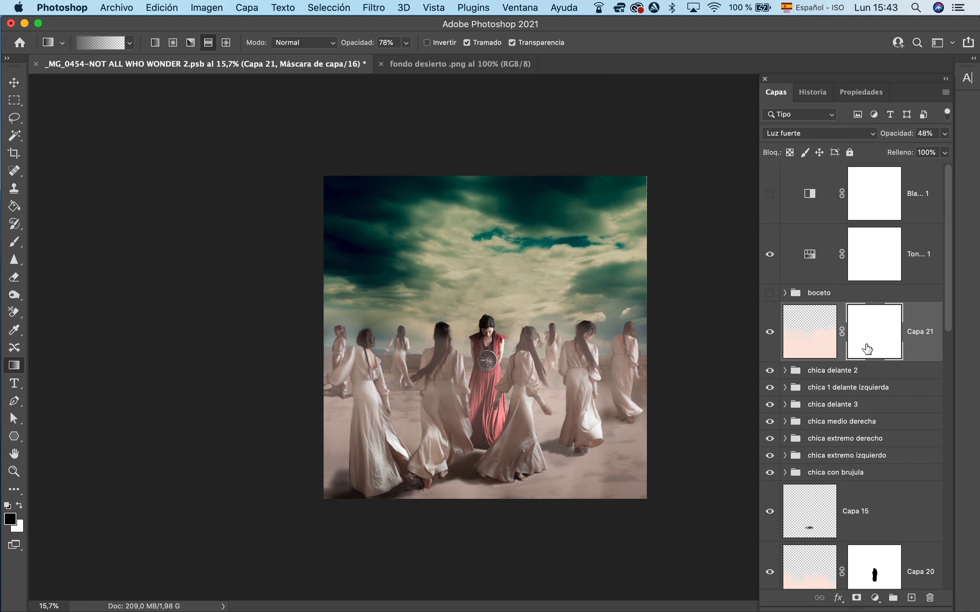
pyautogui.press('super+z')
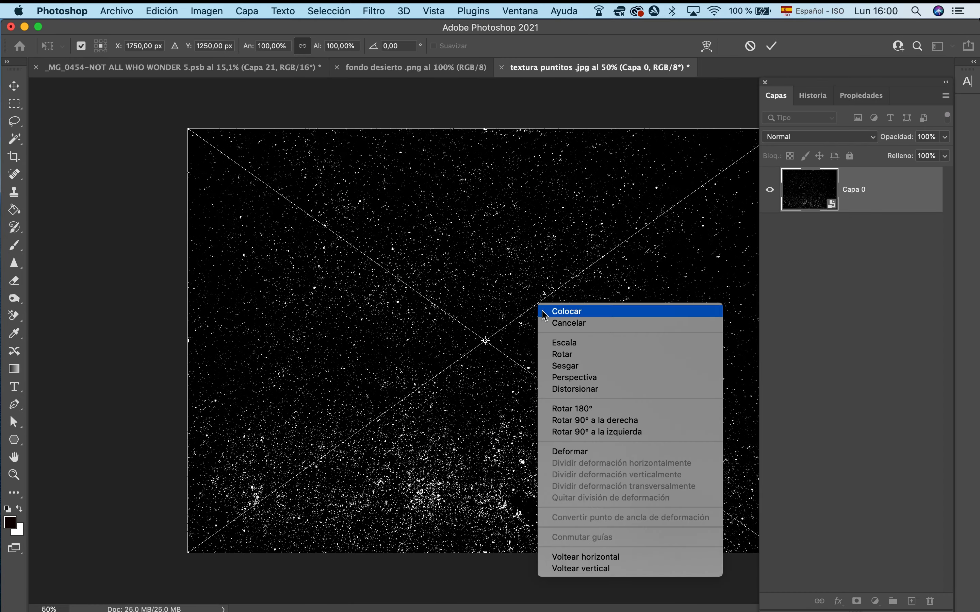
# - Flip the textura puntitos image vertically, copy it, and paste it into the women photomontage above Capa 21
pyautogui.click(610, 573)
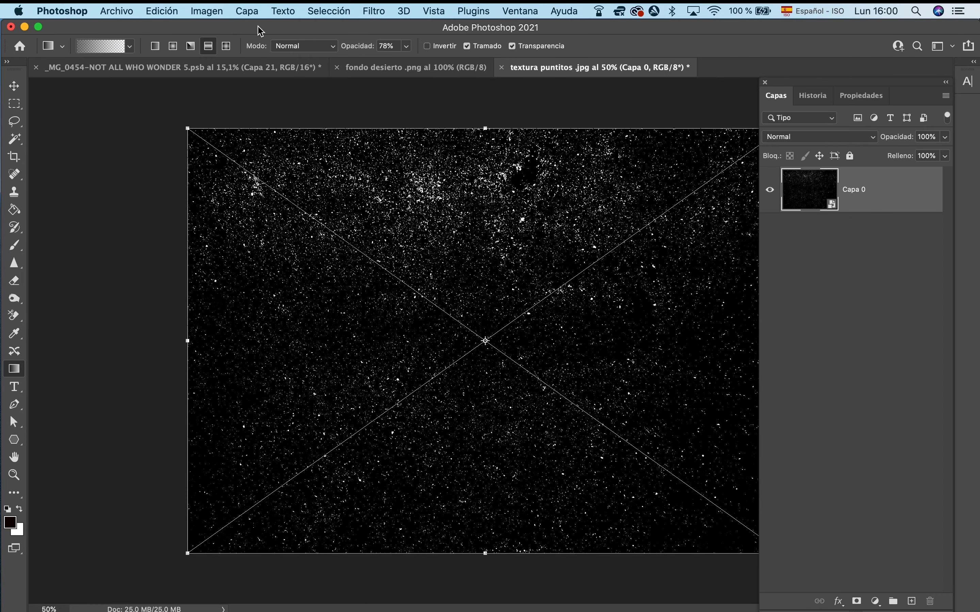
pyautogui.press('super+c')
pyautogui.click(259, 67)
pyautogui.press('super+v')
pyautogui.click(630, 238)
# - Scale the speckle texture on Capa 30 until it covers the whole canvas
pyautogui.press('super+t')
pyautogui.moveTo(486, 277); pyautogui.dragTo(485, 185)
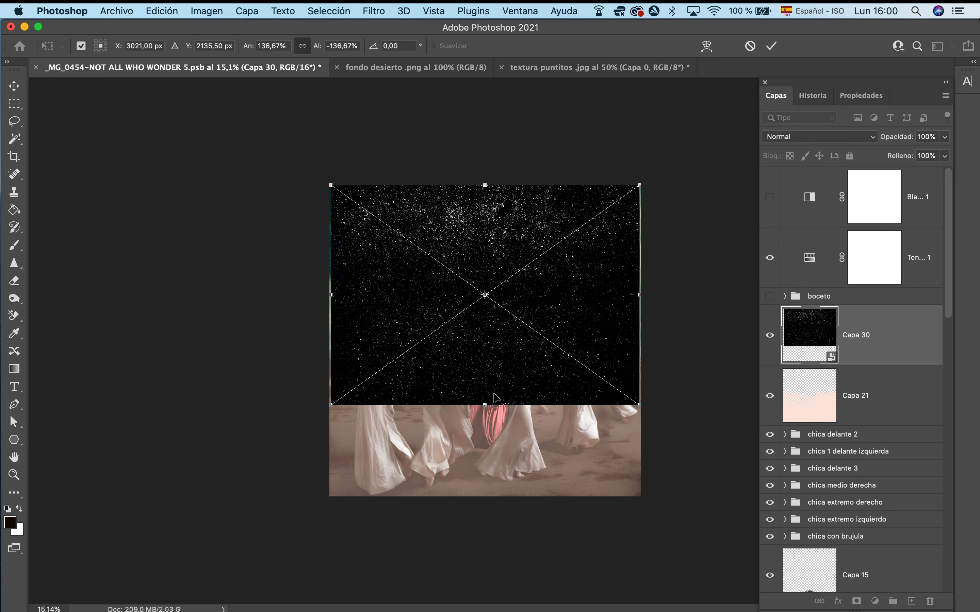
pyautogui.moveTo(485, 404); pyautogui.dragTo(485, 498)
pyautogui.press('Return')
# - Set Capa 30's blend mode to Trama and its opacity to 64%
pyautogui.click(805, 137)
pyautogui.press('Escape')
pyautogui.click(945, 137)
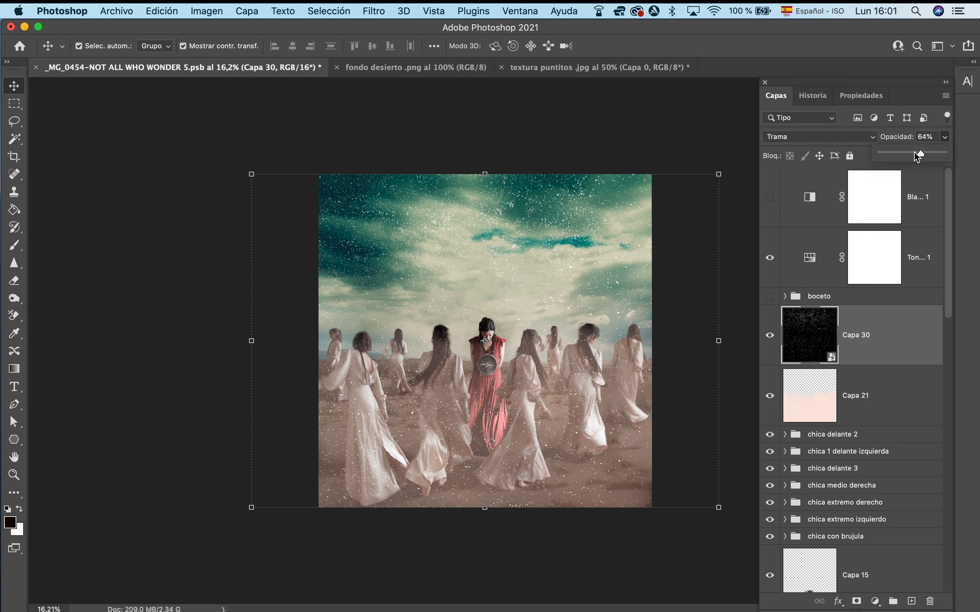
# - Add a Color Balance adjustment above the texture and set its highlights to -4 cyan-red and -36 yellow-blue
pyautogui.click(876, 601)
pyautogui.click(914, 463)
pyautogui.click(847, 140)
pyautogui.click(847, 151)
pyautogui.moveTo(838, 220)
pyautogui.mouseDown()
pyautogui.moveTo(822, 221)
pyautogui.moveTo(850, 221)
pyautogui.mouseUp()
pyautogui.click(848, 142)
pyautogui.click(846, 119)
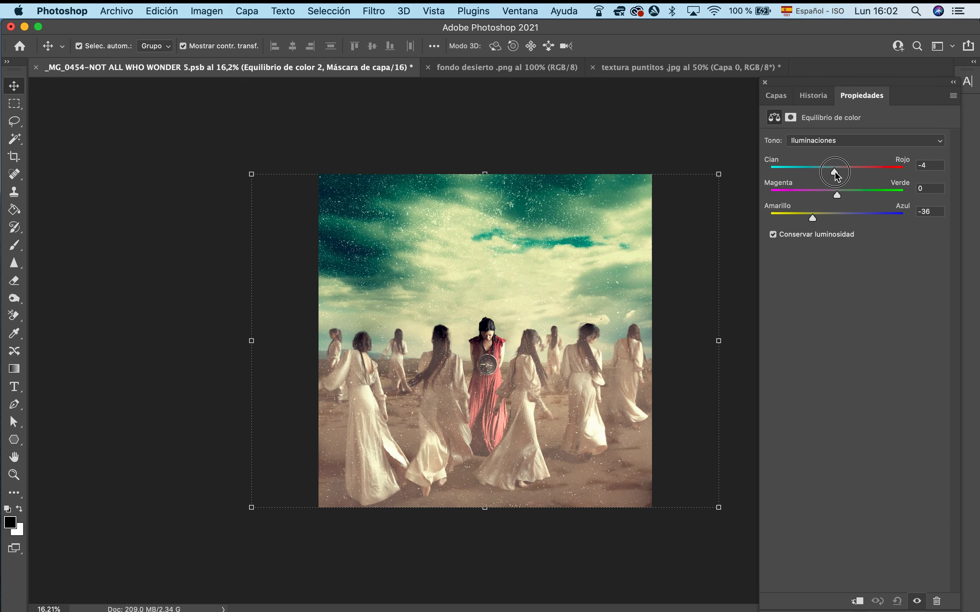
# - Add a Curves adjustment layer above the color balance and switch it to the Azul channel
pyautogui.click(776, 95)
pyautogui.click(875, 601)
pyautogui.click(875, 413)
pyautogui.hotkey('alt', '5')
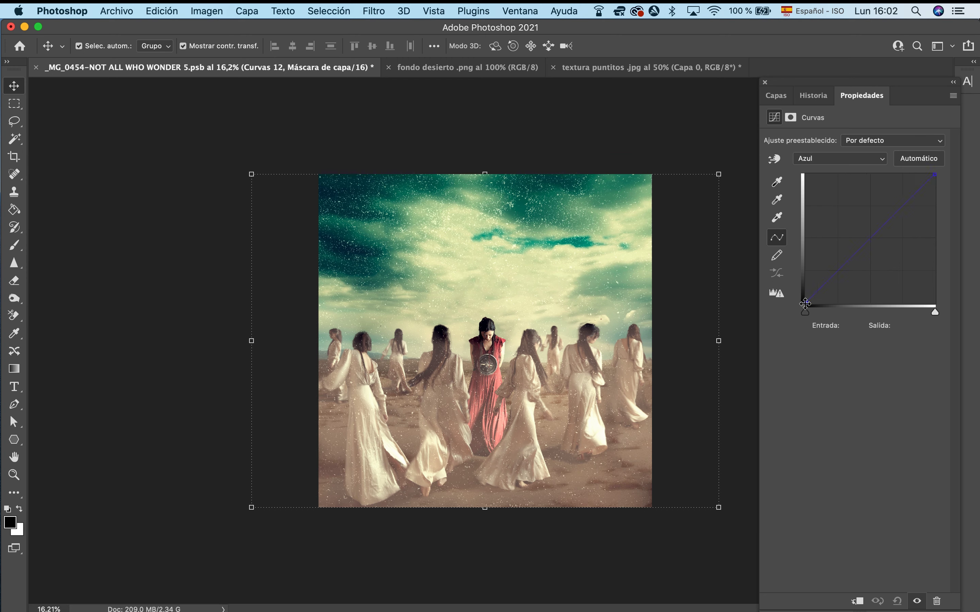